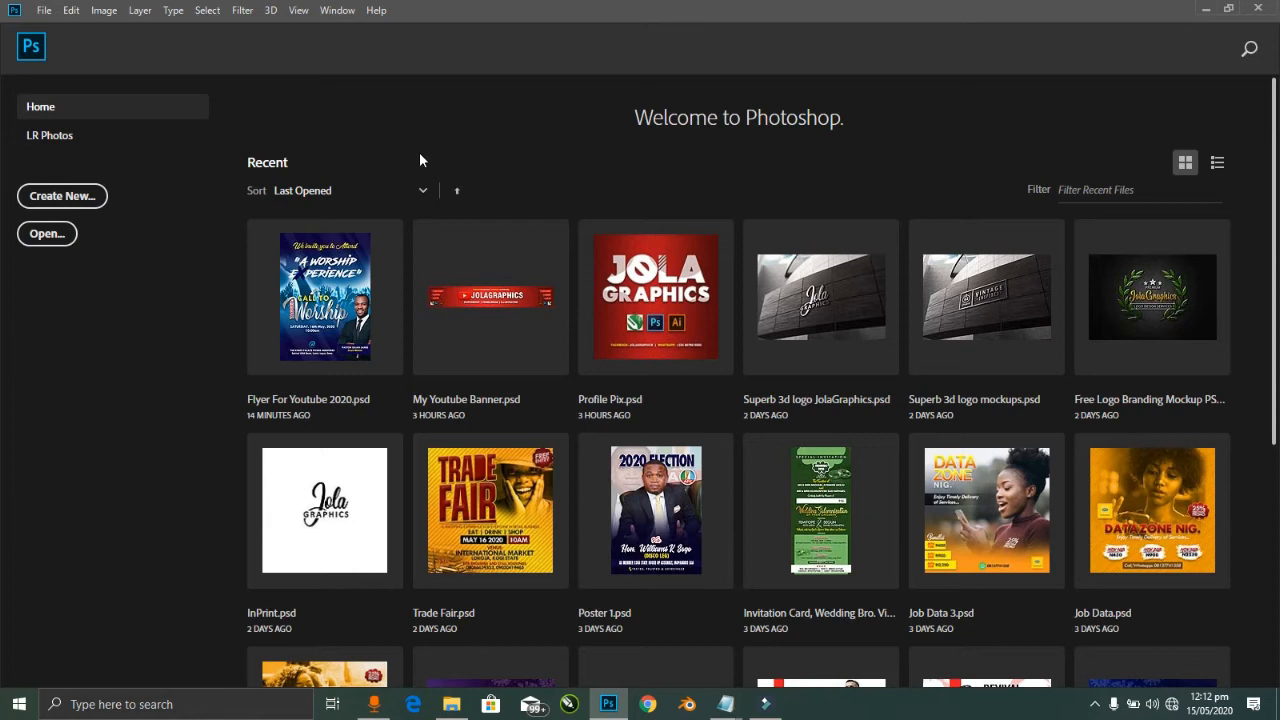
Step: Create an A5 document of 148 x 210 mm at 300 ppi and place Pastor.png from the Tutorial Files folder in it
key(ctrl+n)
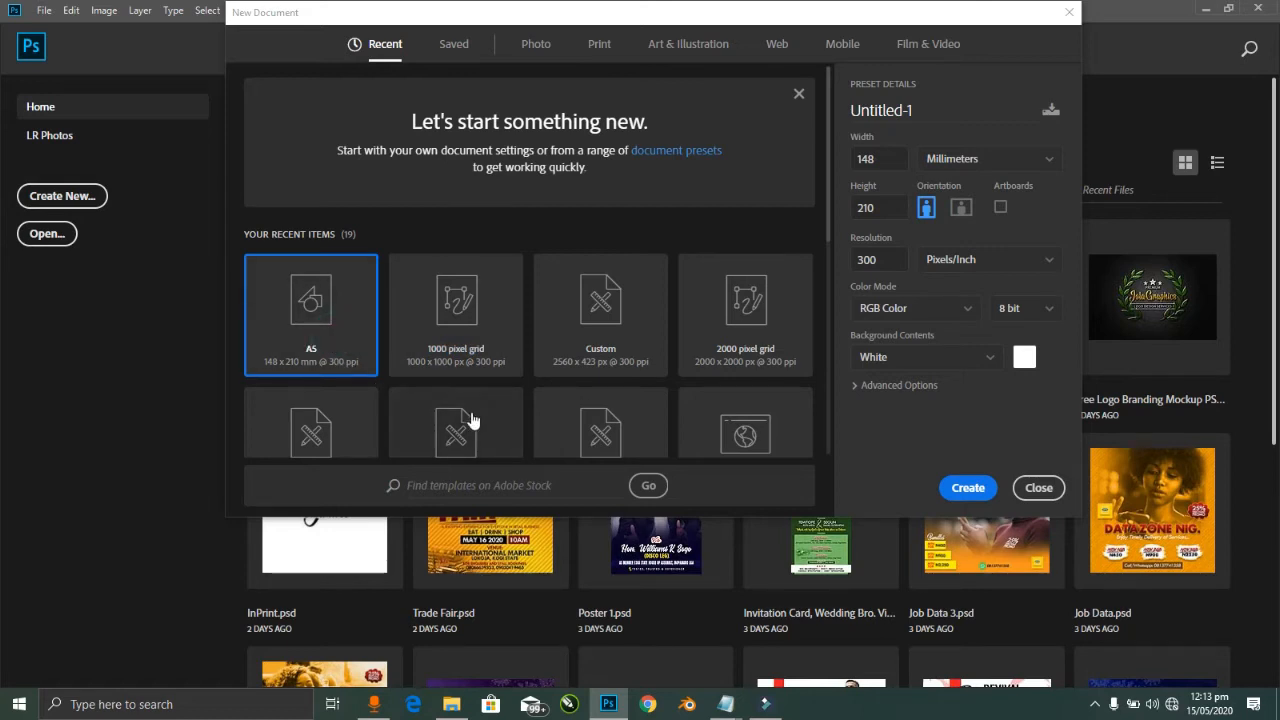
click(968, 488)
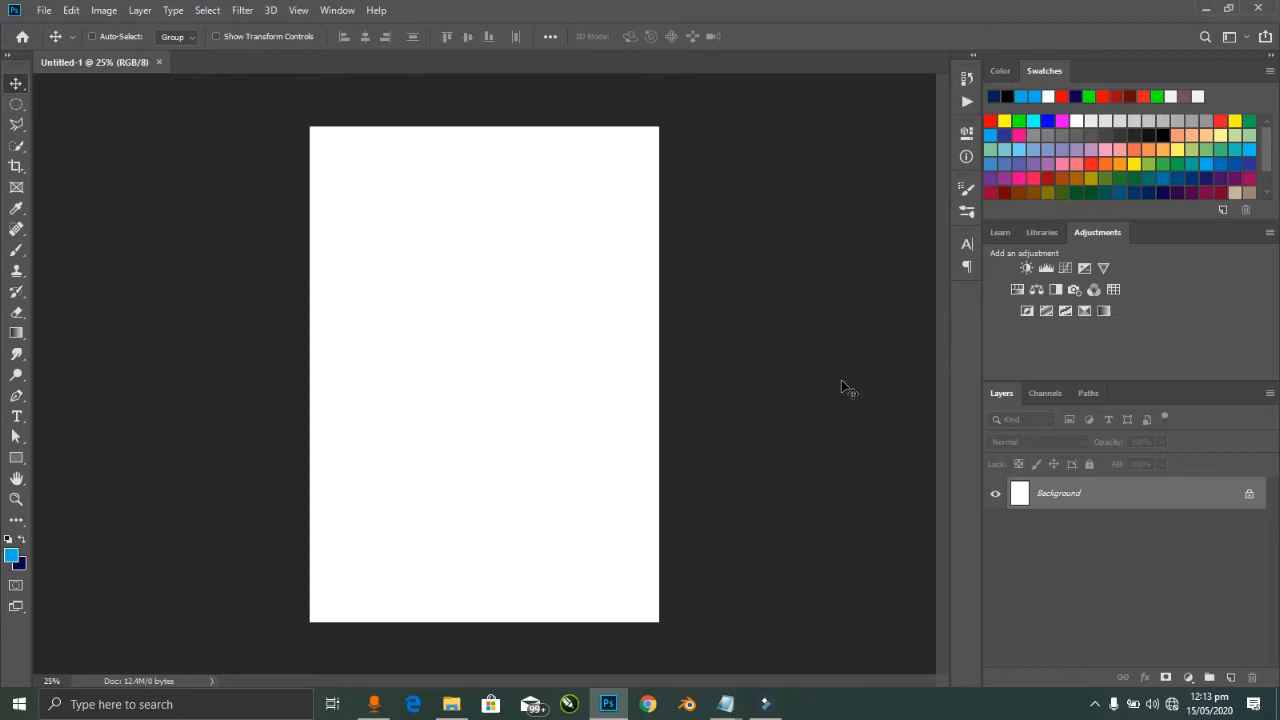
key(alt+Tab)
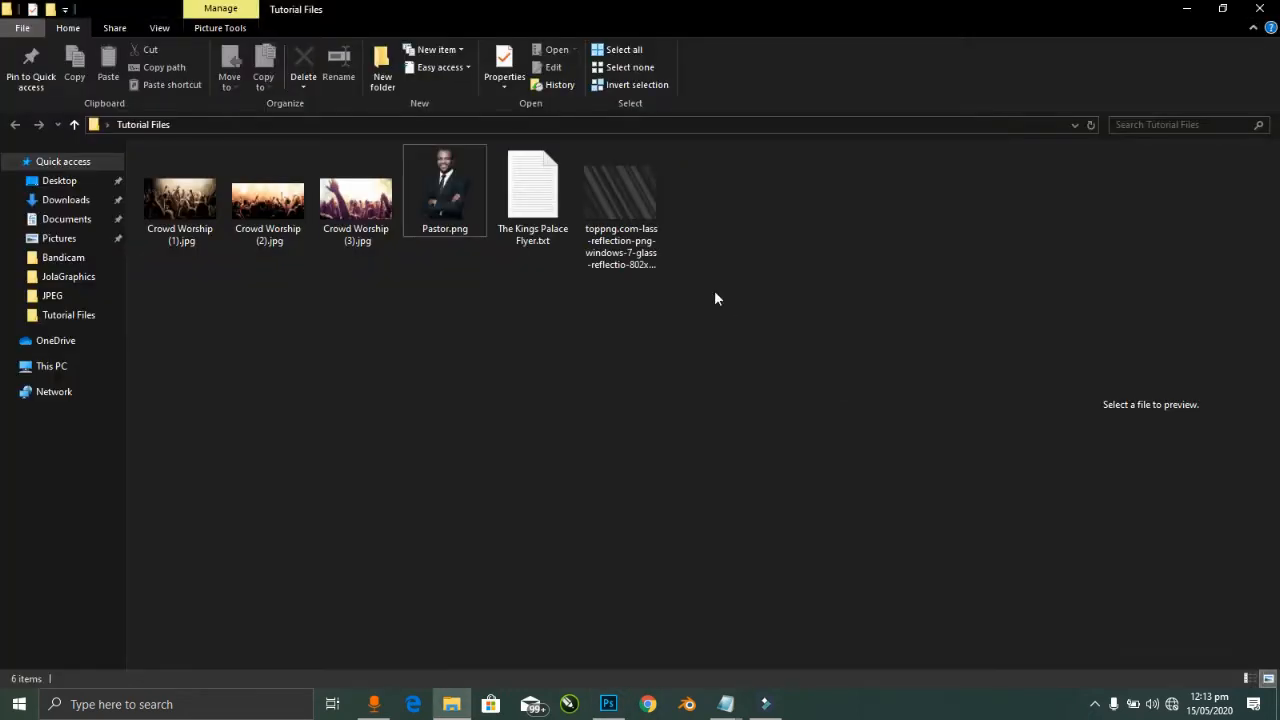
drag(445, 195, 567, 510)
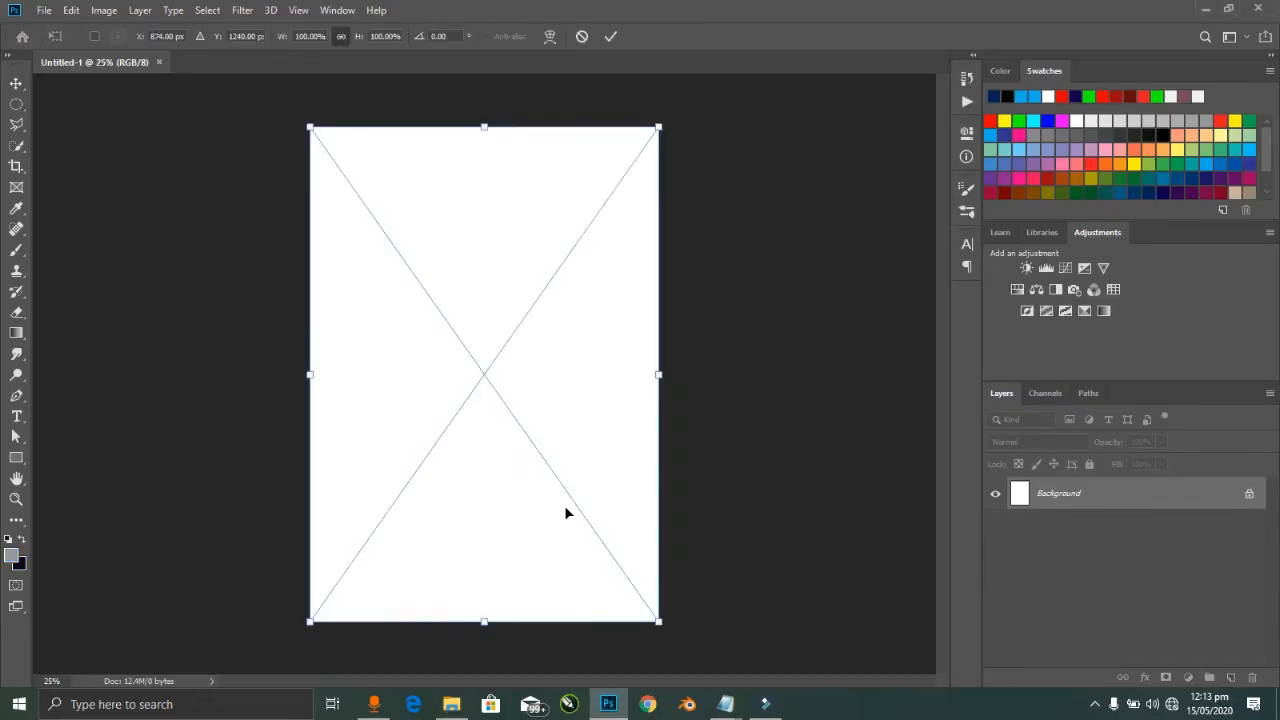
key(Return)
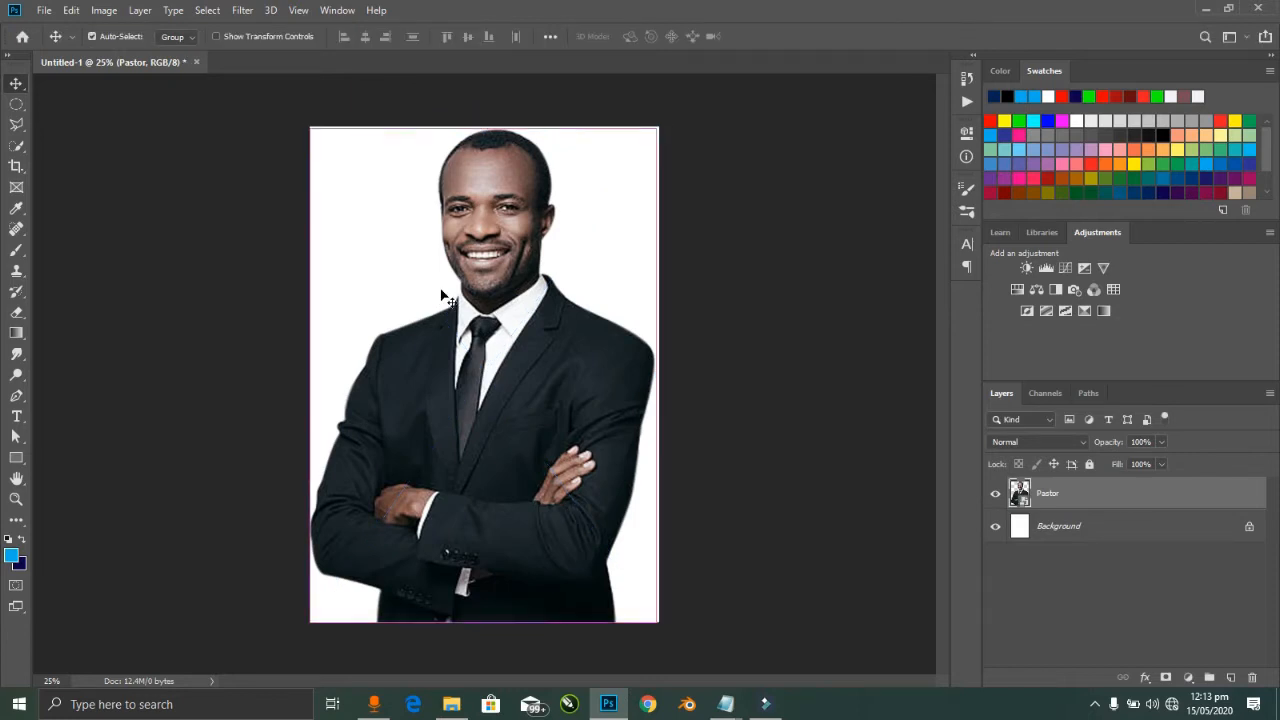
Step: Scale the pastor photo down to about 54% and position it in the lower-right corner of the flyer
key(ctrl+t)
drag(310, 127, 391, 197)
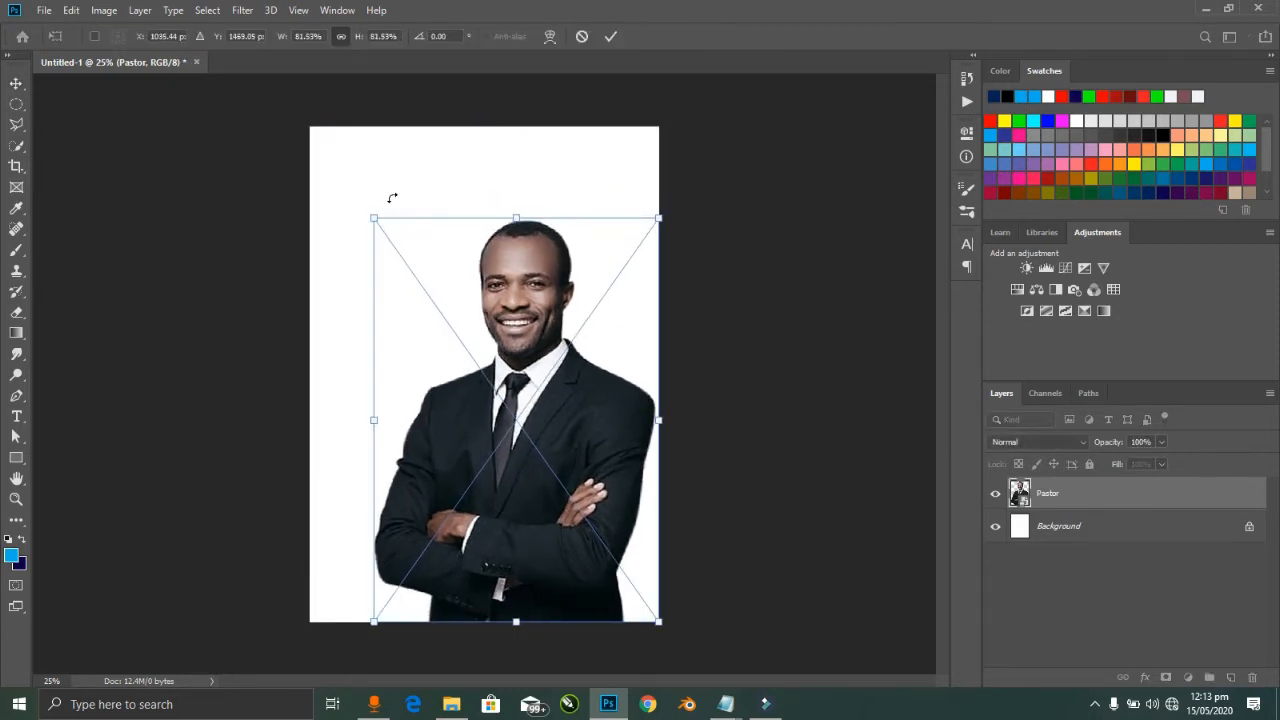
key(Return)
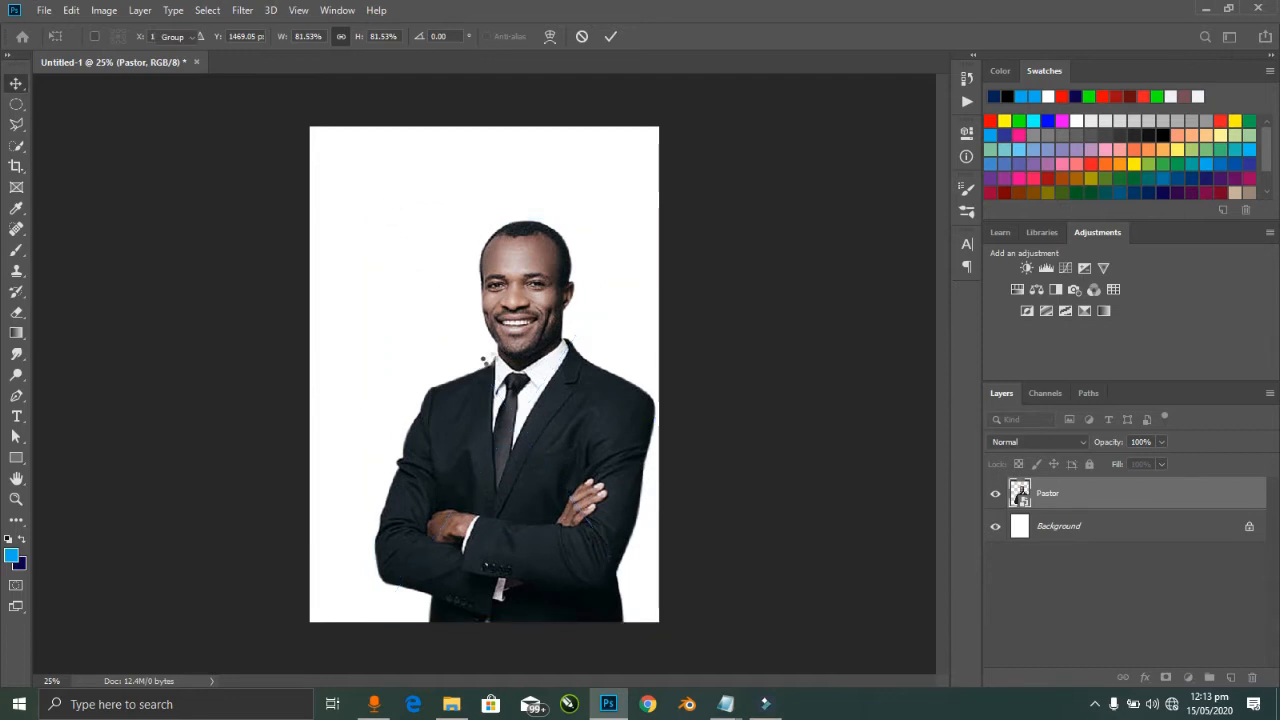
drag(507, 389, 564, 391)
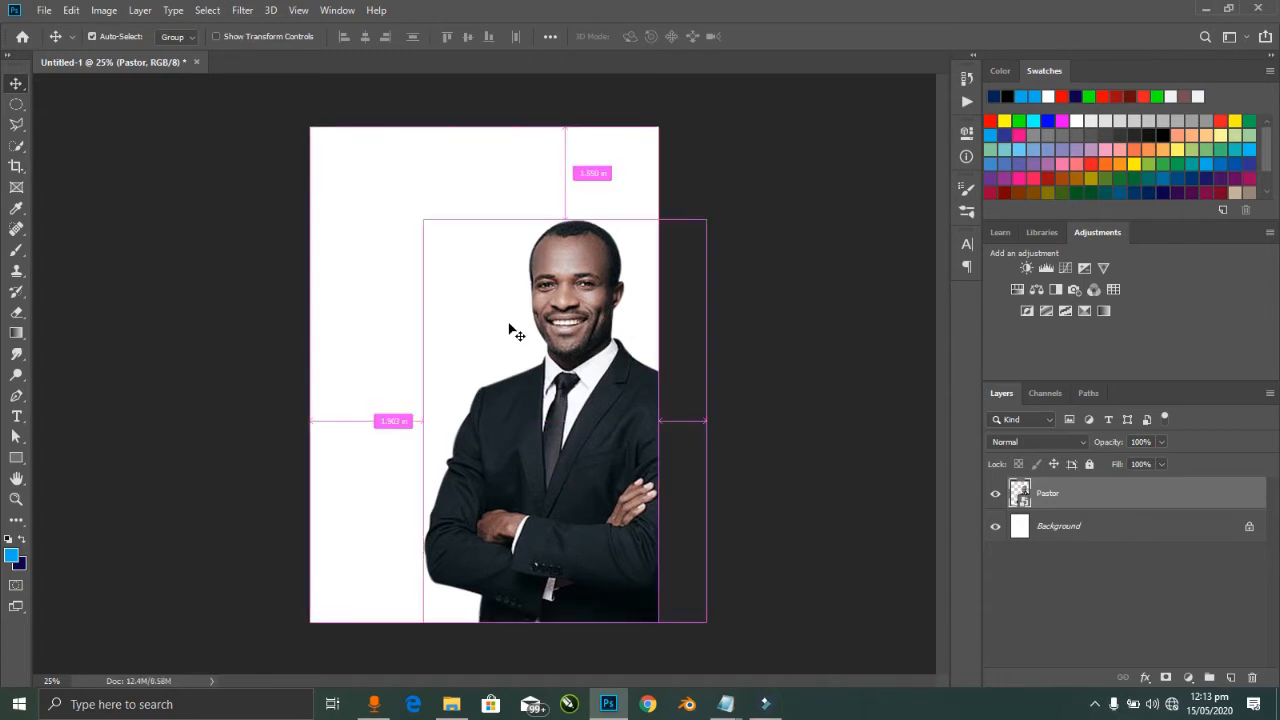
key(ctrl+t)
drag(419, 213, 540, 331)
key(Return)
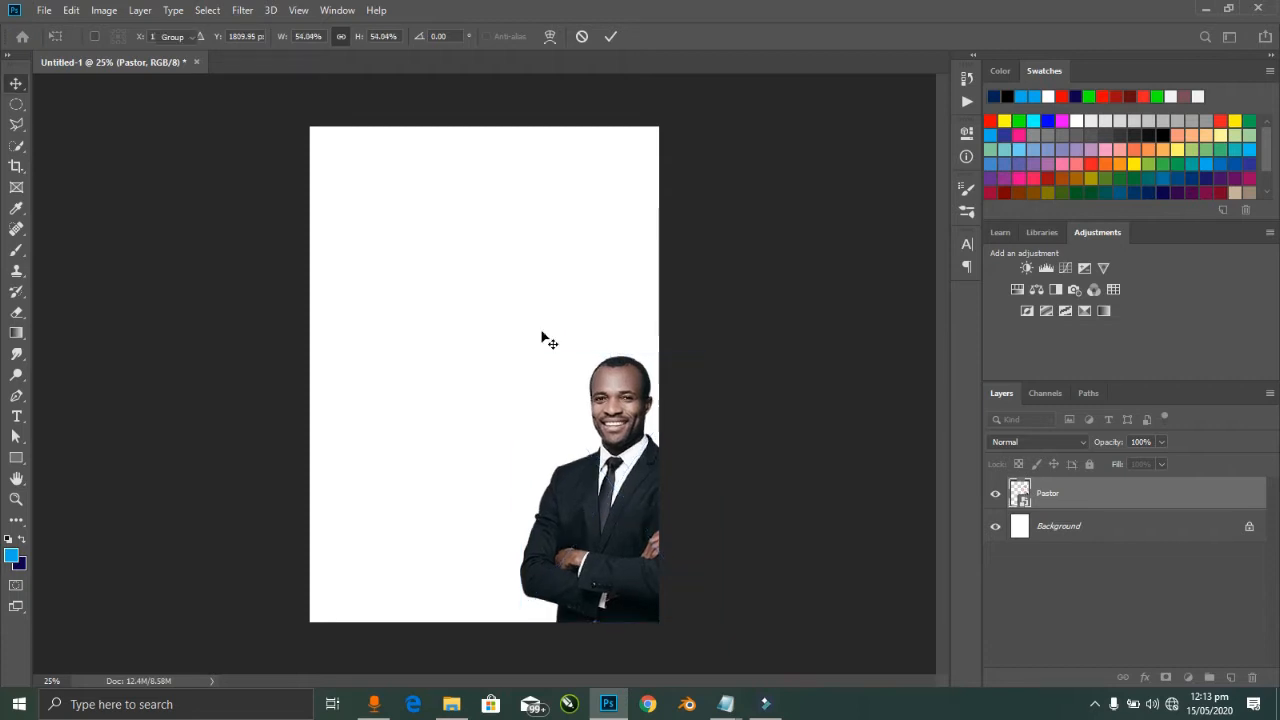
click(640, 479)
drag(640, 479, 626, 479)
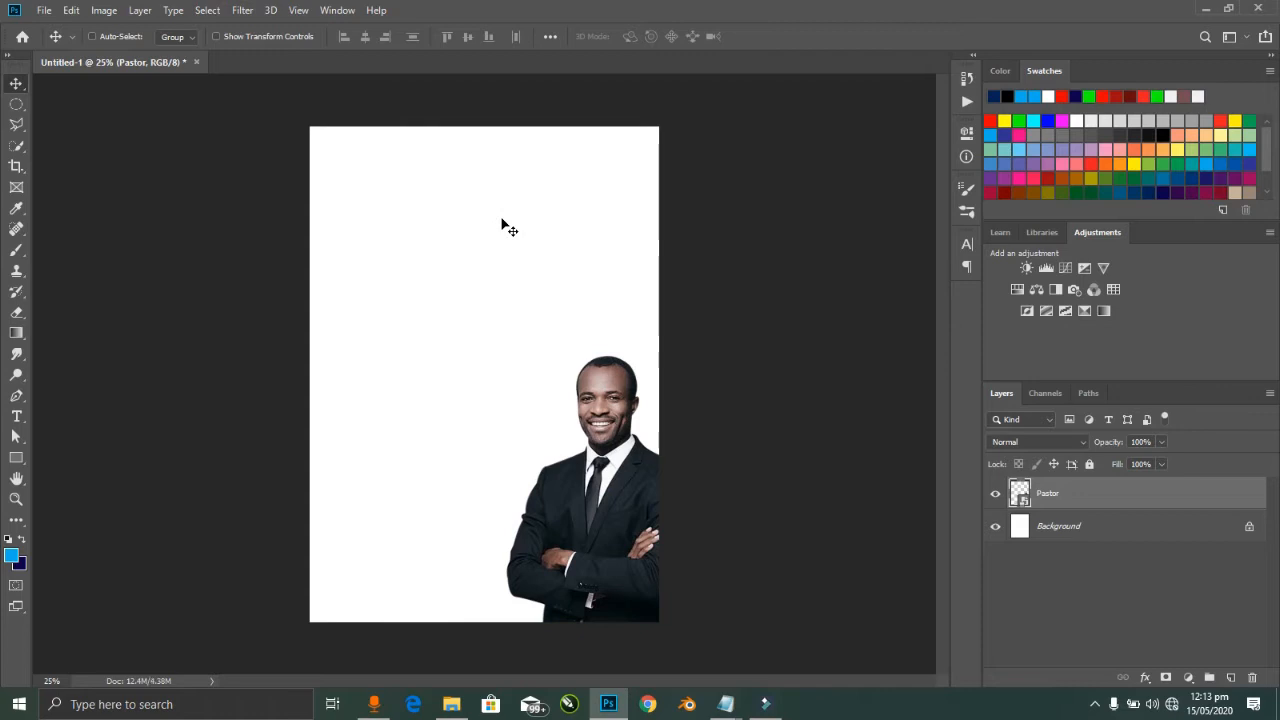
Step: Add a new layer directly above the Background and fill it with a vertical linear dark-to-light-blue gradient
click(1060, 530)
key(ctrl+shift+n)
key(Return)
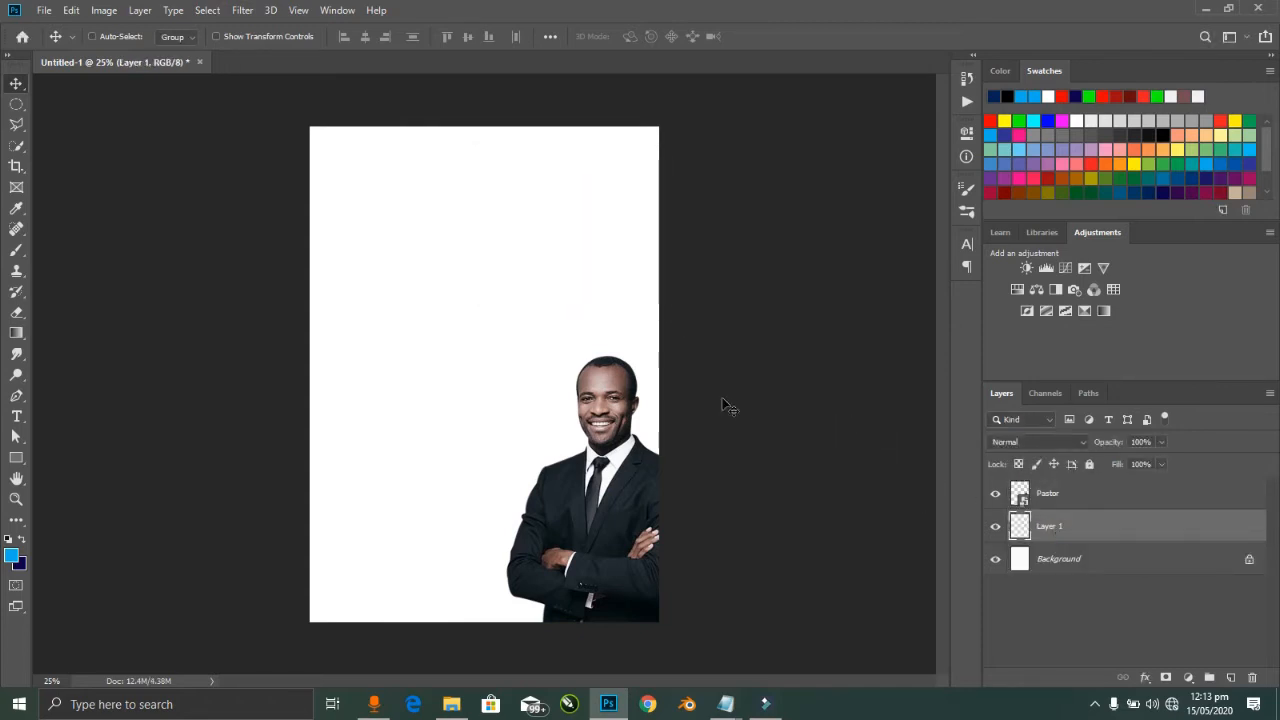
key(g)
drag(468, 171, 477, 590)
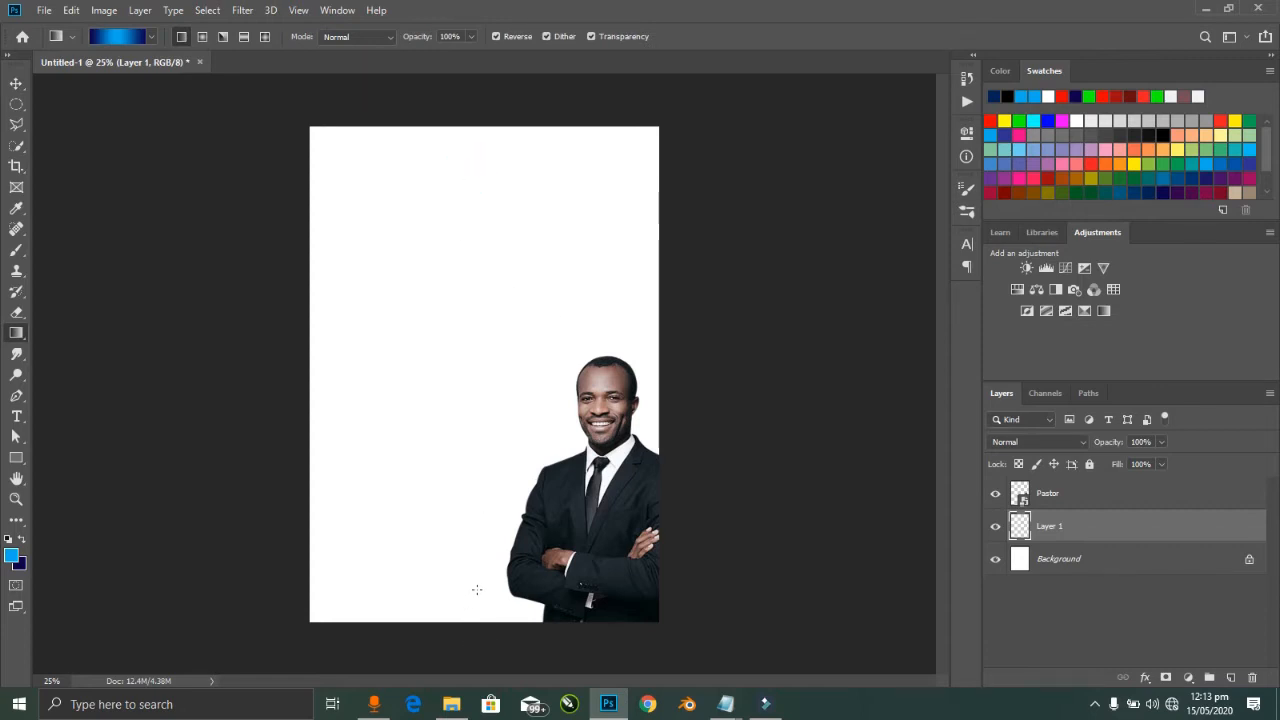
drag(467, 136, 525, 594)
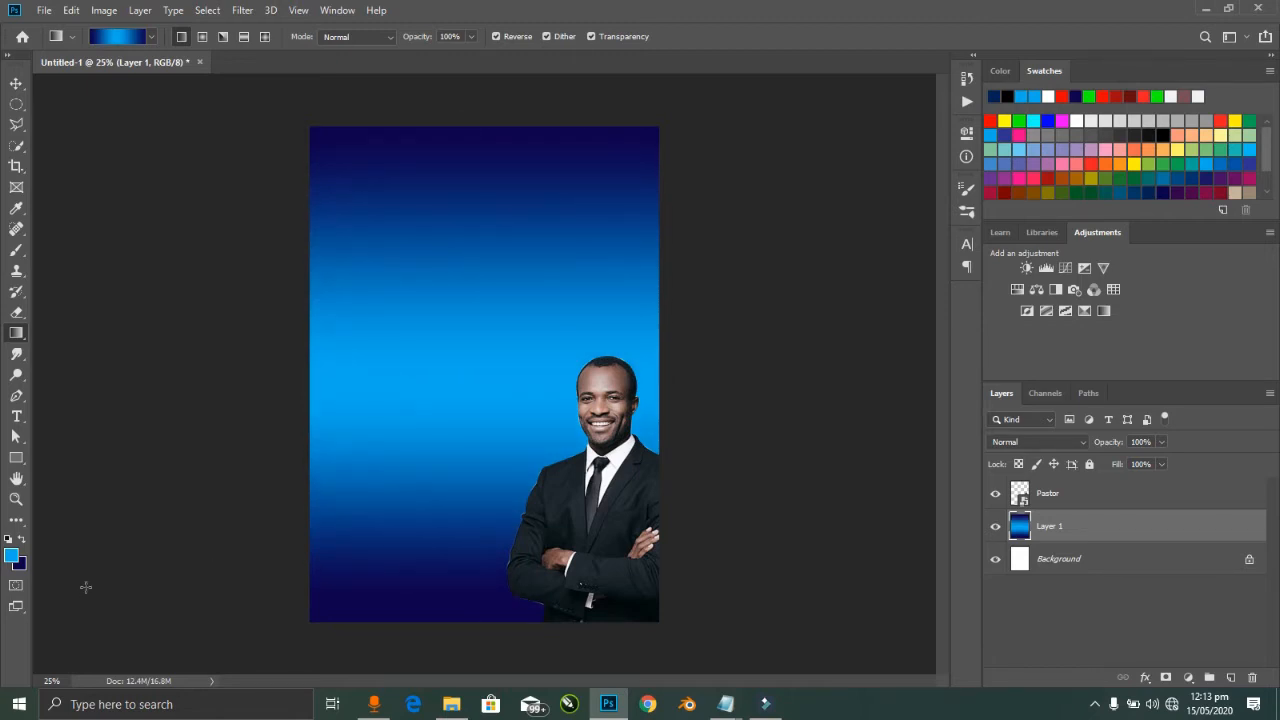
Step: Set the foreground colour to dark blue 0d004c, and return it to light blue 00aeef
click(12, 556)
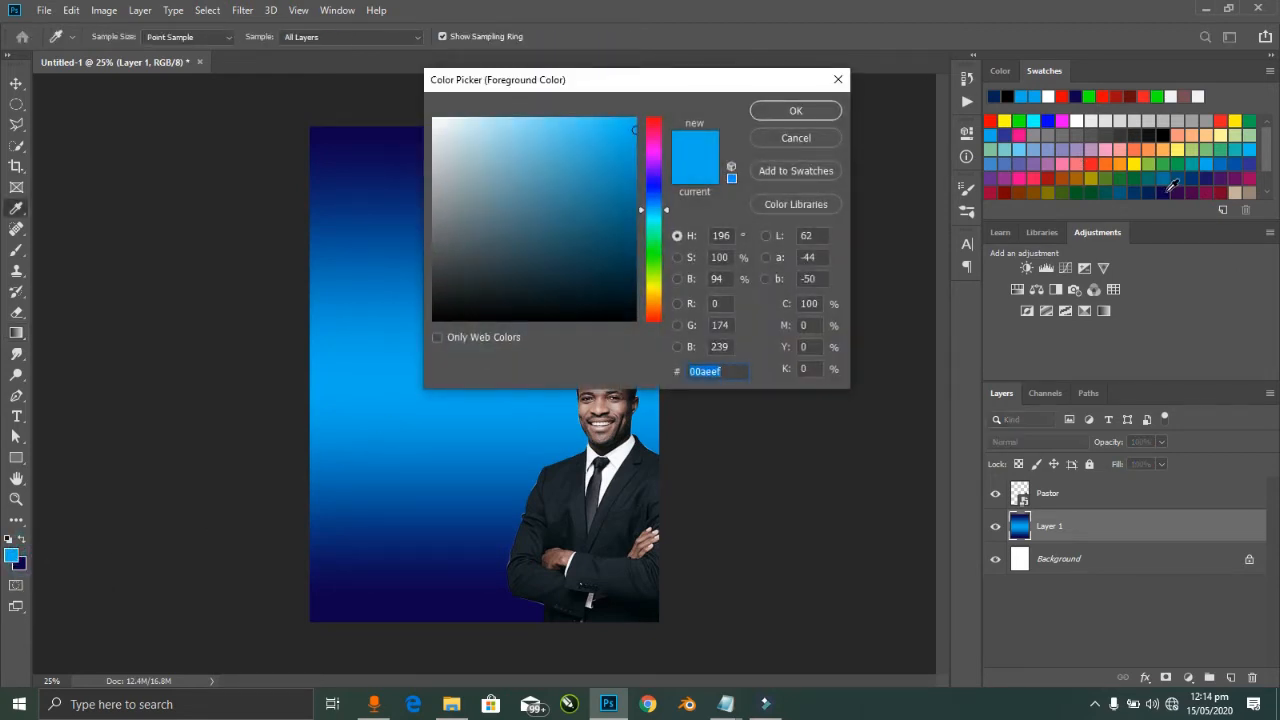
click(1166, 192)
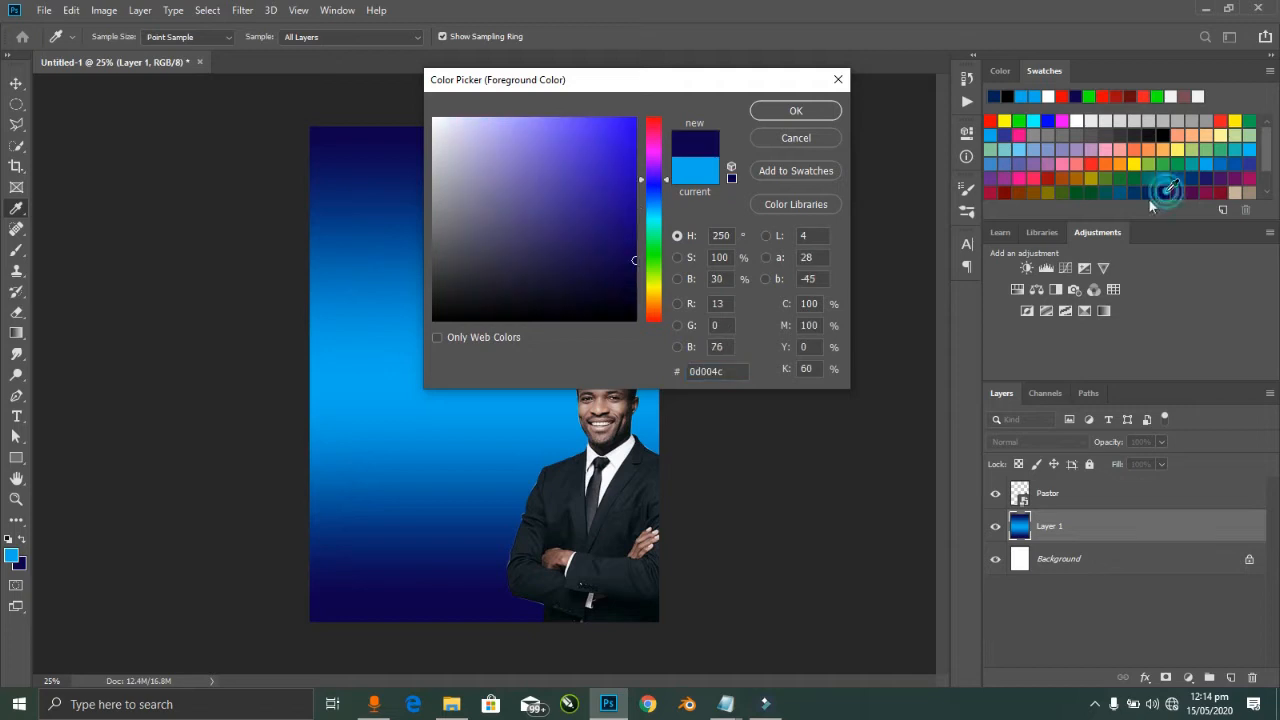
click(797, 111)
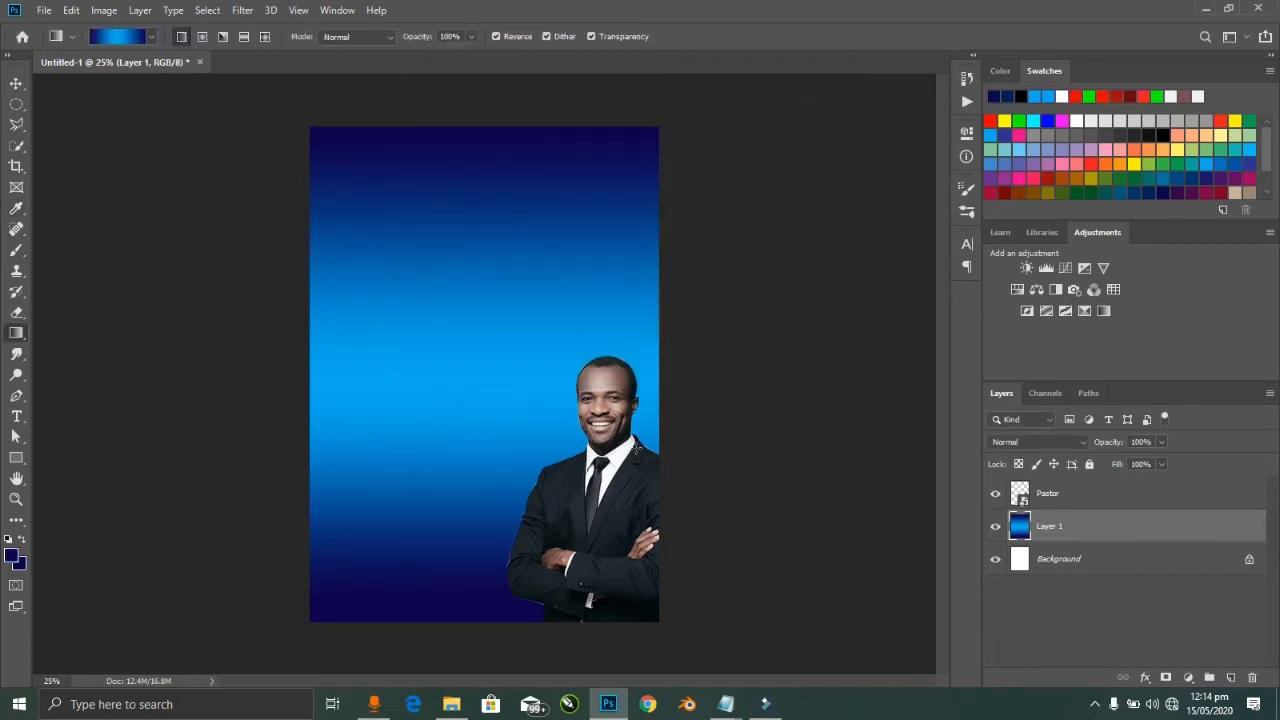
click(12, 562)
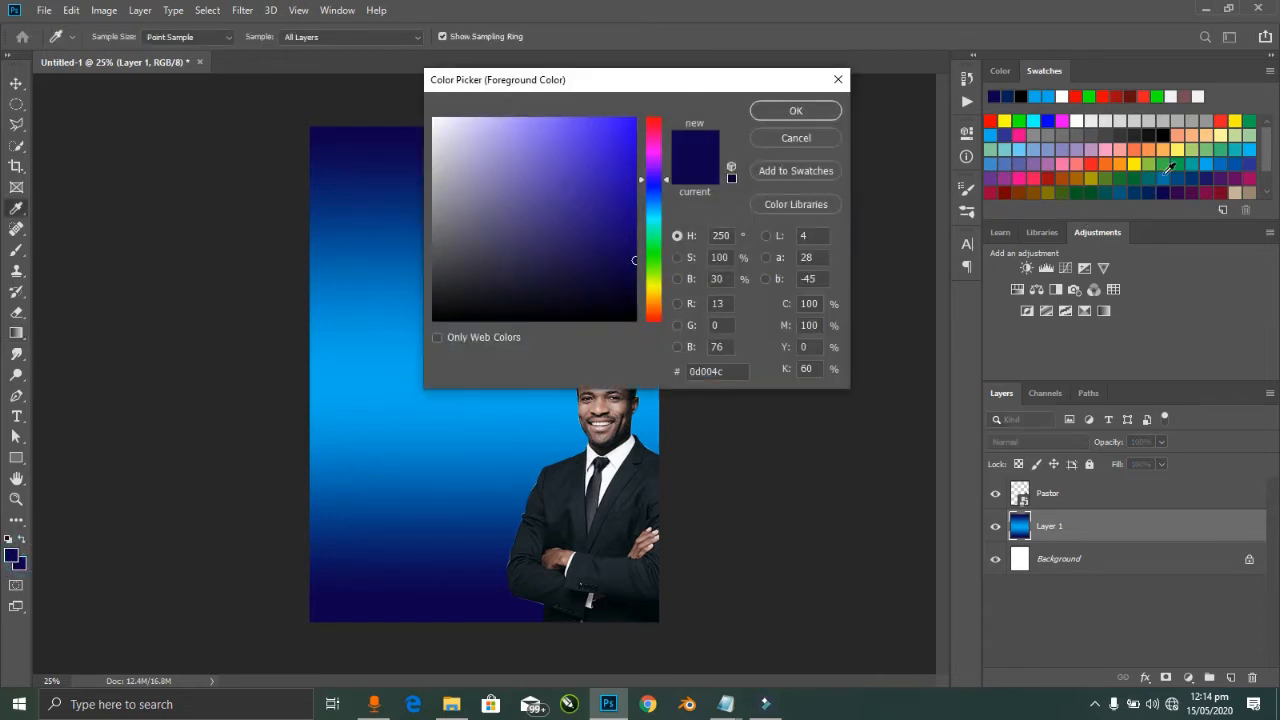
click(1211, 163)
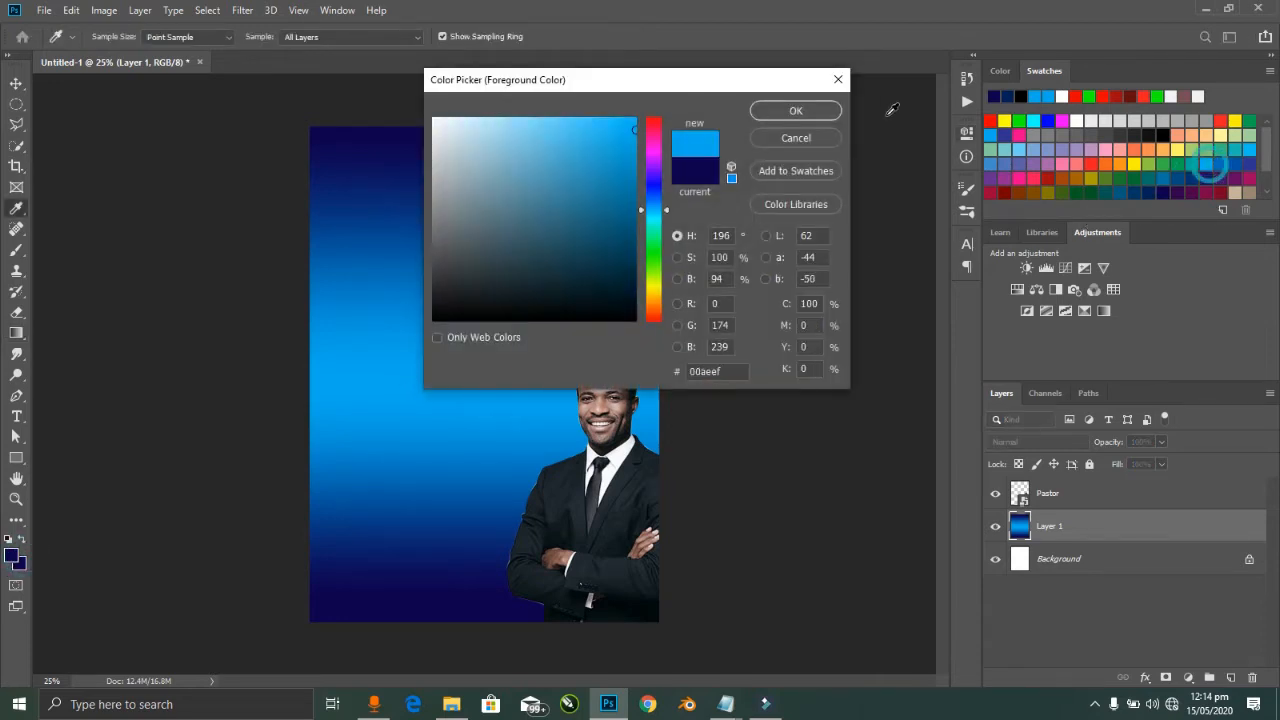
click(823, 110)
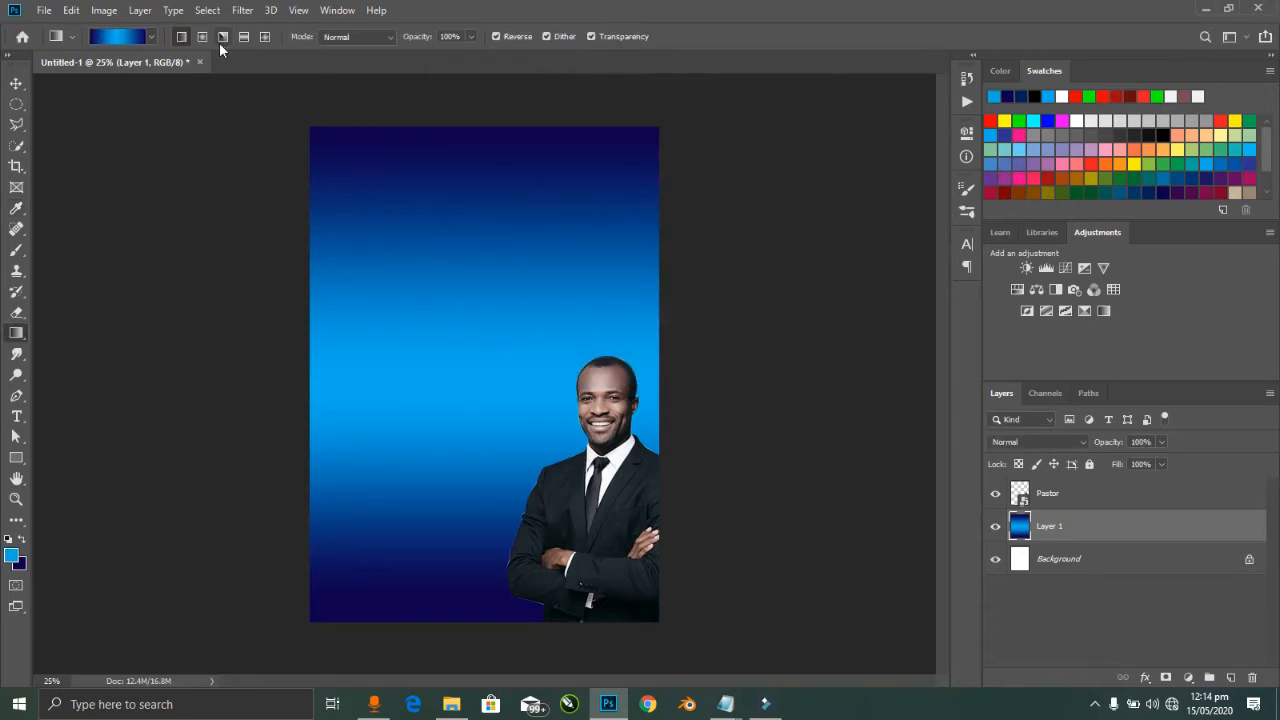
Step: Move the gradient's middle light-blue stop to 50% and redraw the gradient vertically across Layer 1
click(131, 40)
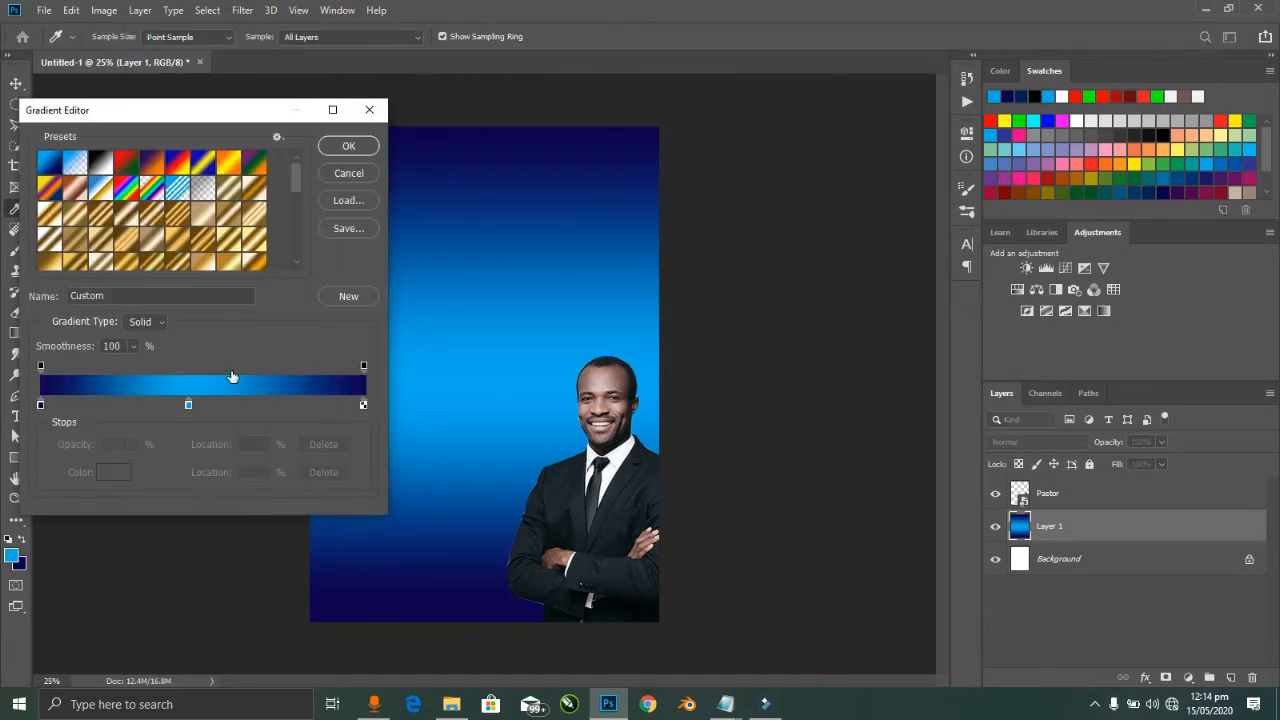
mouse_move(190, 402)
mouse_down()
mouse_move(300, 402)
mouse_move(182, 392)
mouse_move(202, 404)
mouse_up()
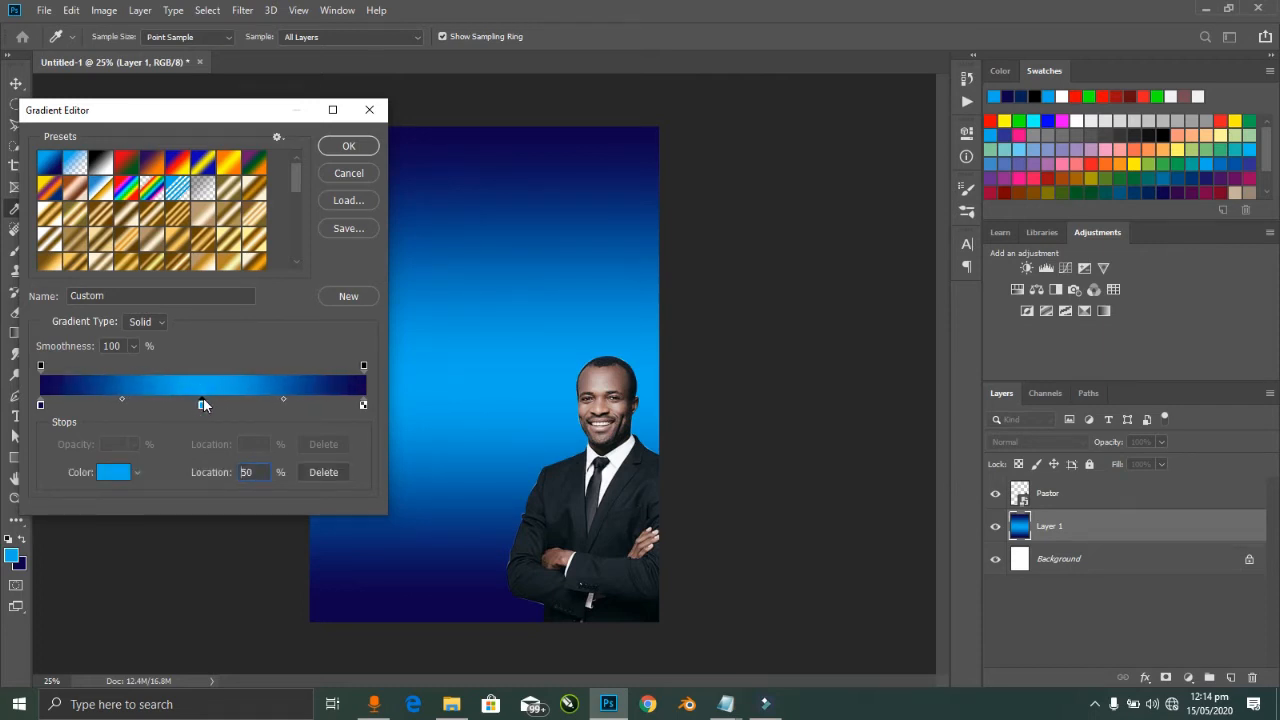
click(349, 148)
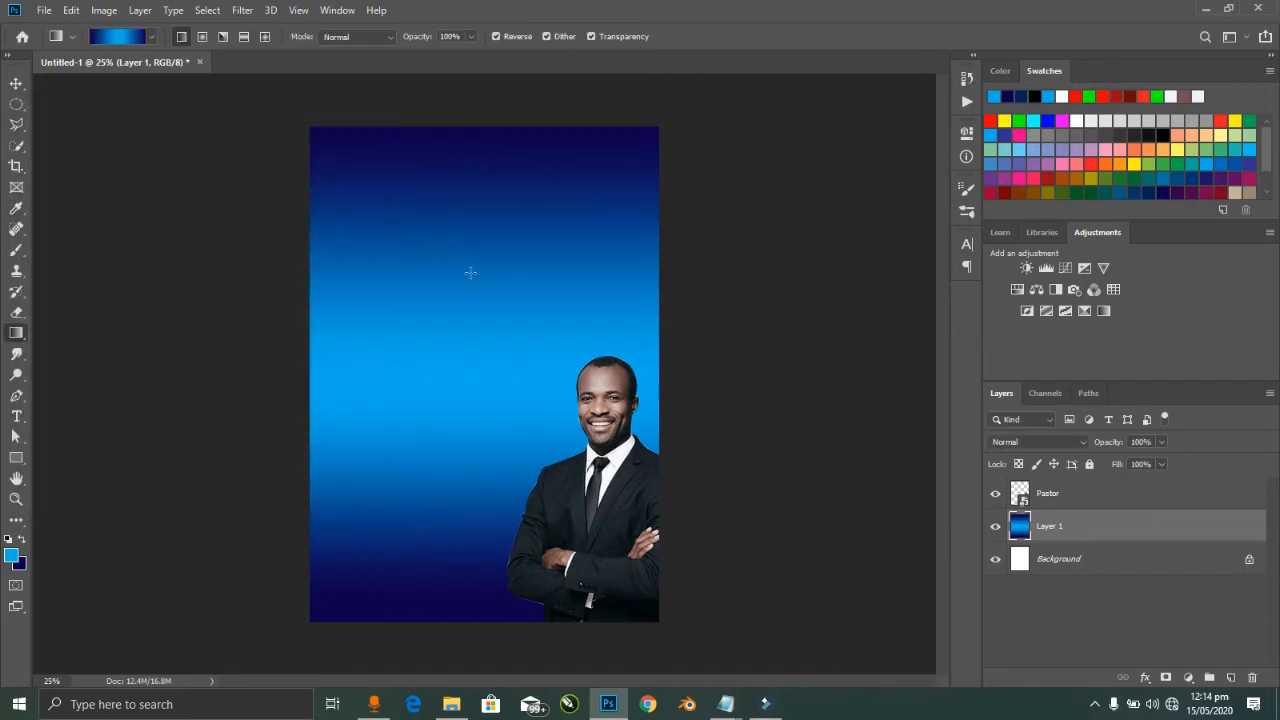
drag(468, 138, 492, 631)
drag(444, 170, 483, 587)
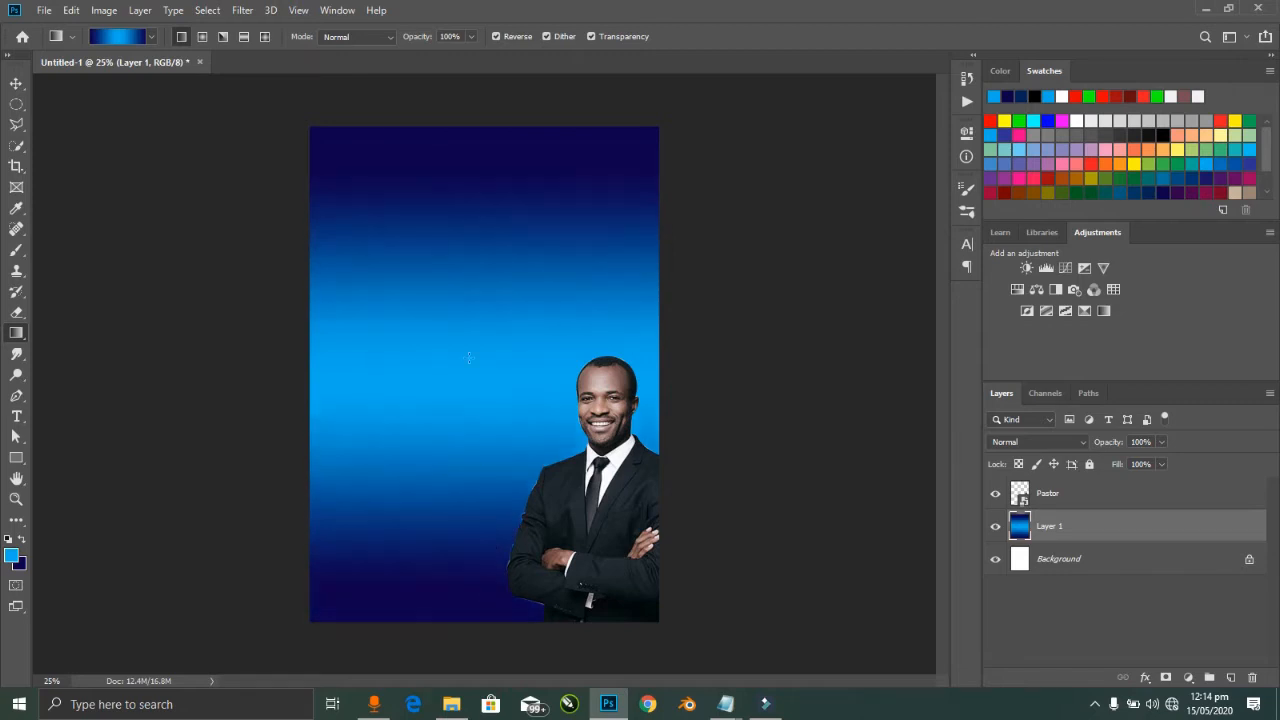
Step: Compare the crowd photos, place Crowd Worship (1).jpg above the gradient layer and enlarge it beyond the flyer's width
key(alt+Tab)
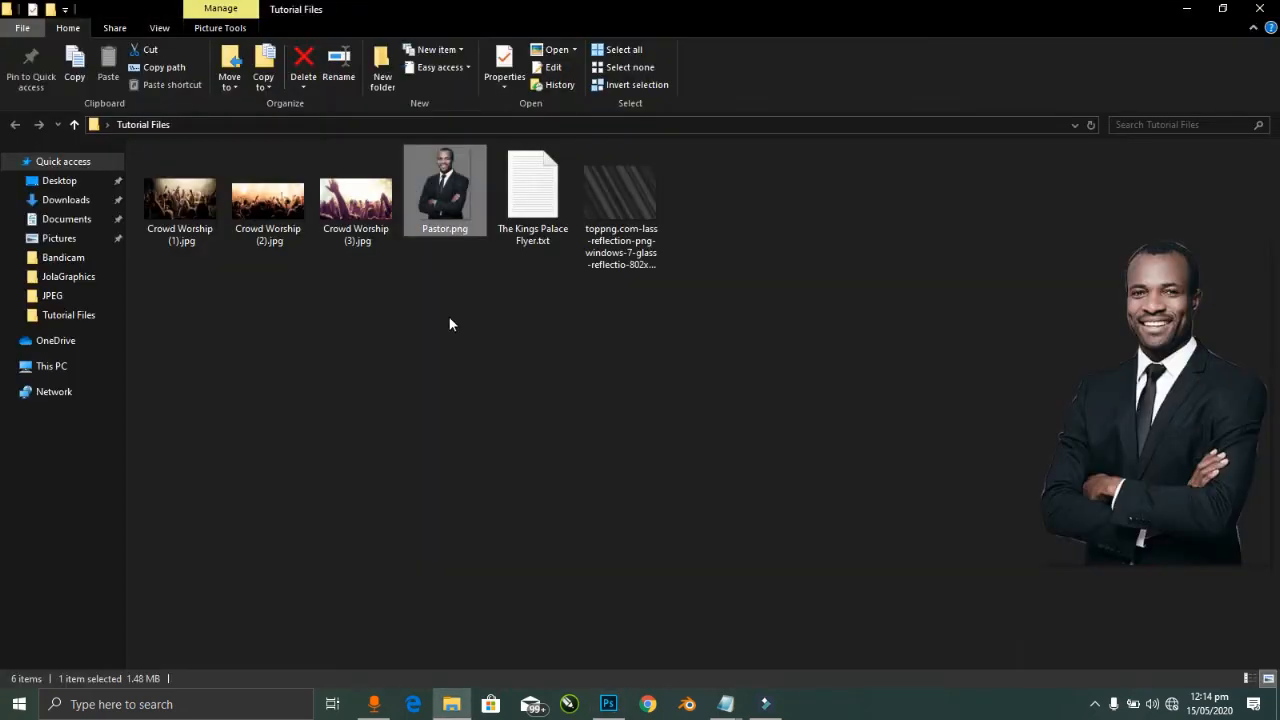
click(333, 195)
click(270, 195)
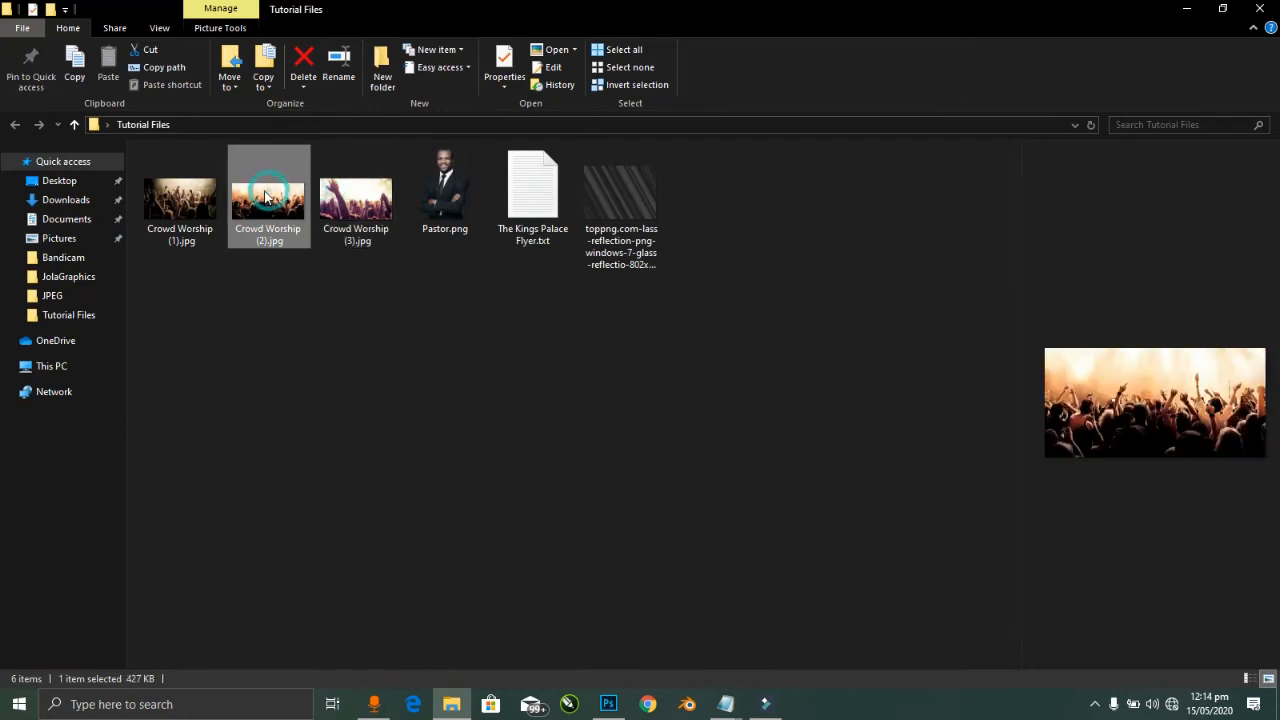
click(190, 200)
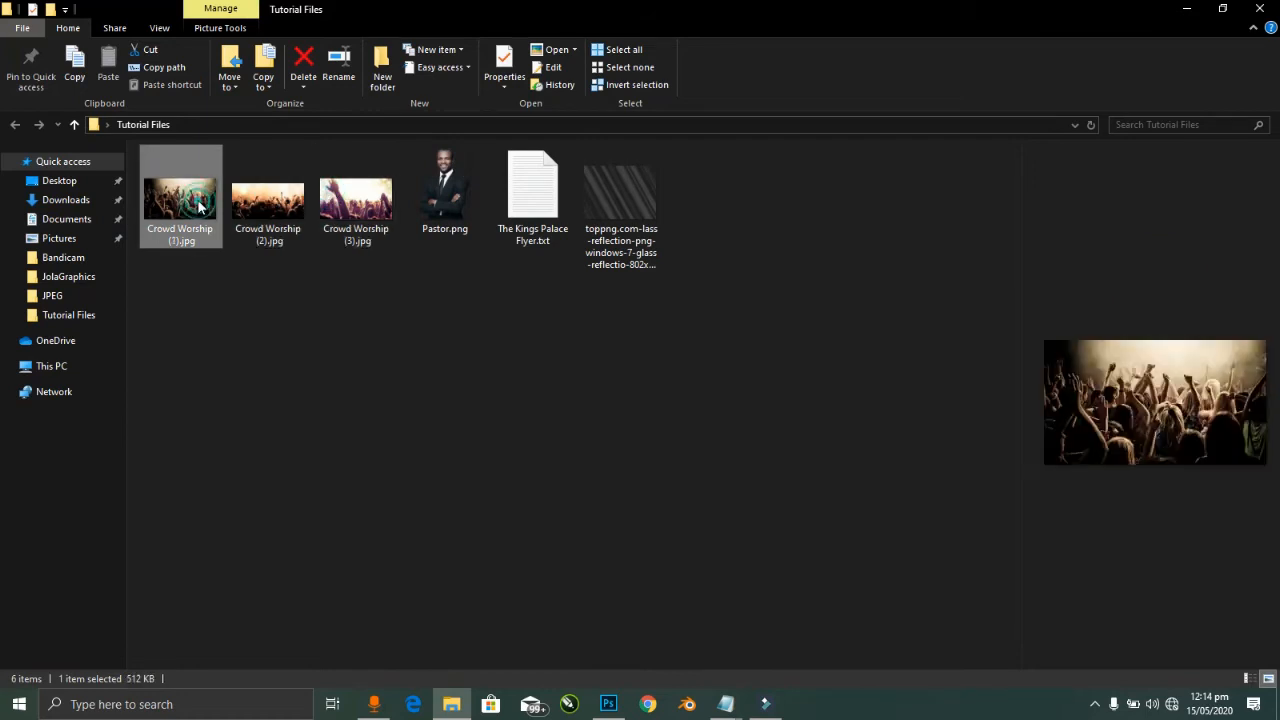
click(250, 207)
drag(213, 207, 527, 446)
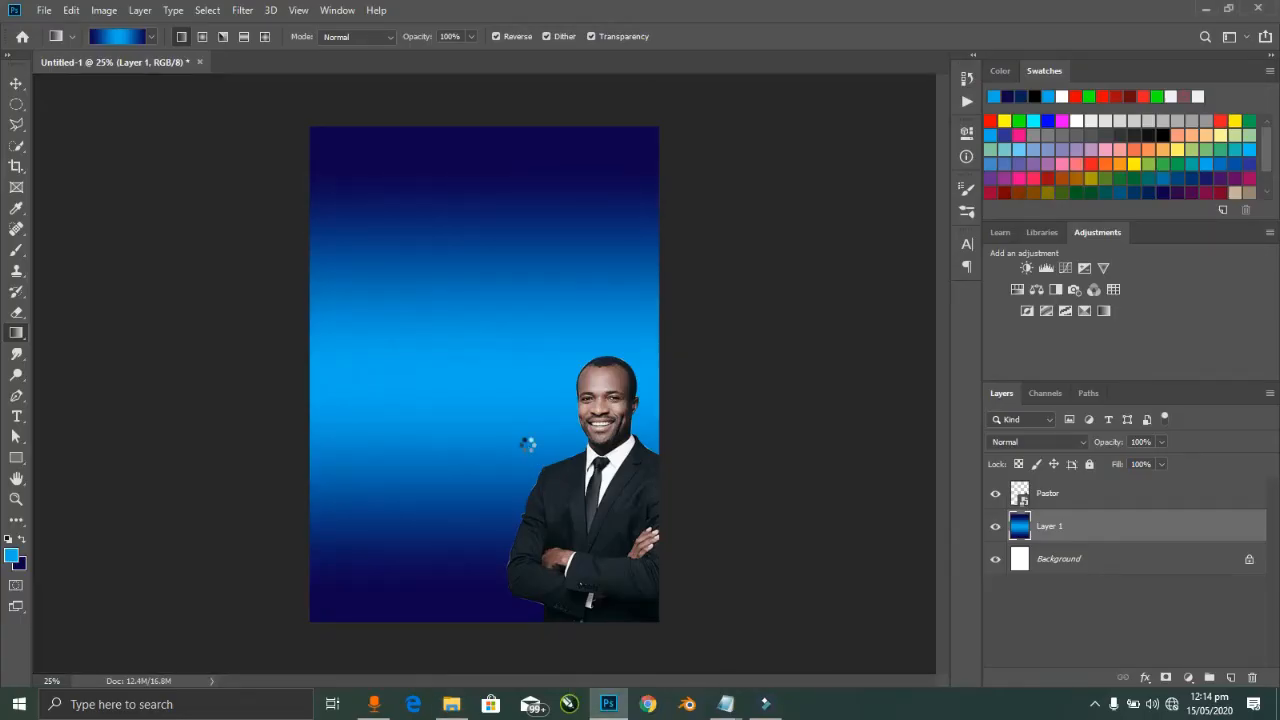
drag(652, 278, 730, 232)
key(Return)
key(g)
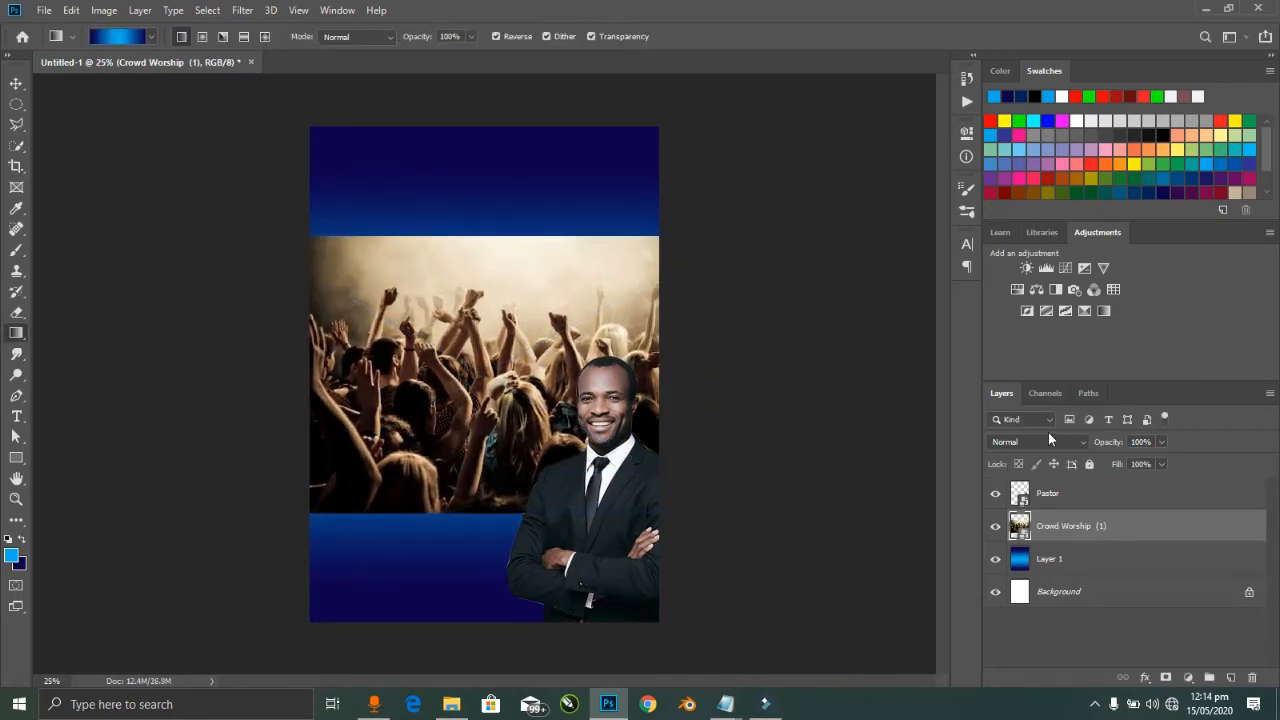
Step: Set the crowd photo layer's blend mode to Luminosity and add a layer mask to it
click(1048, 442)
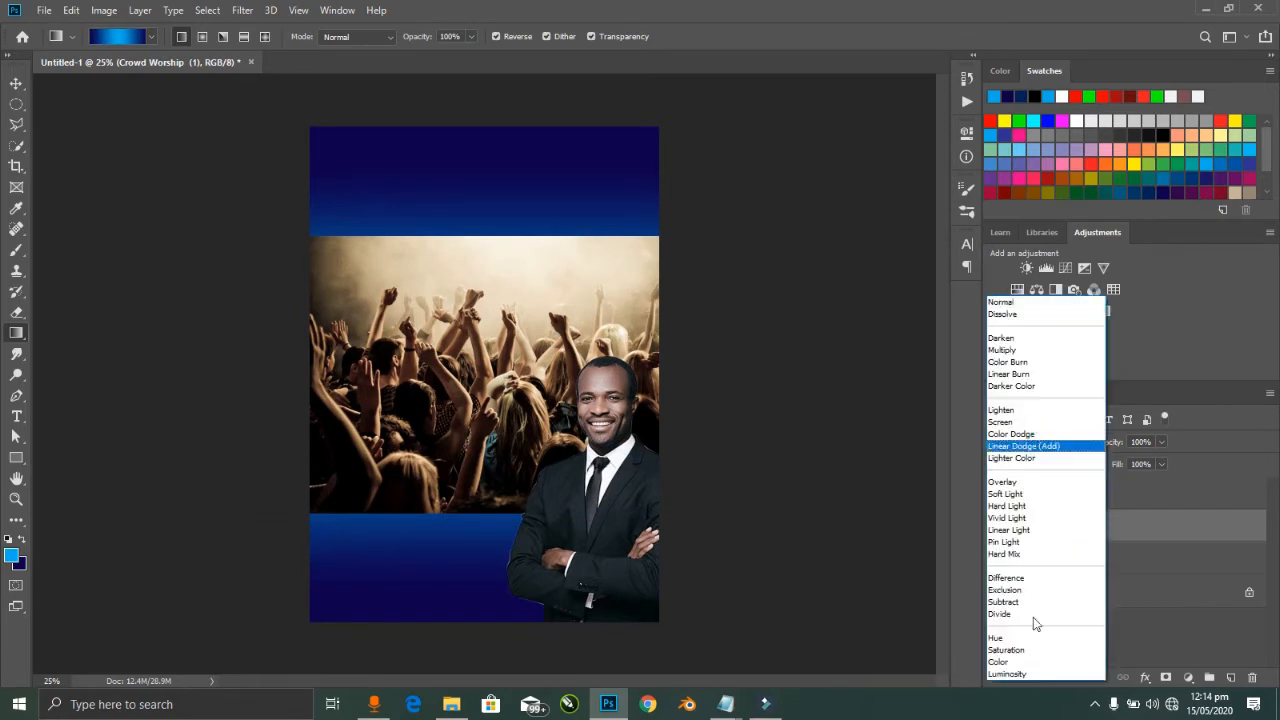
click(1033, 676)
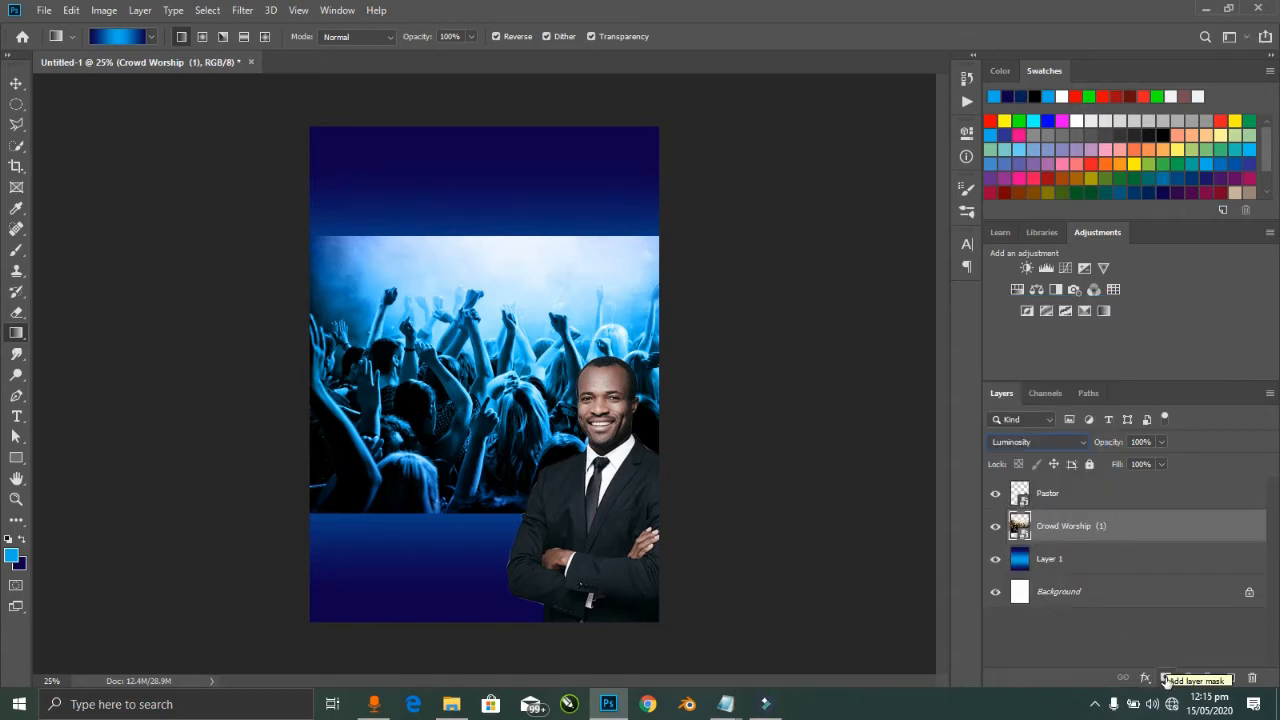
click(1166, 680)
Step: Paint black on the crowd layer's mask with a soft 800 px brush to fade the photo's lower and upper edges
key(b)
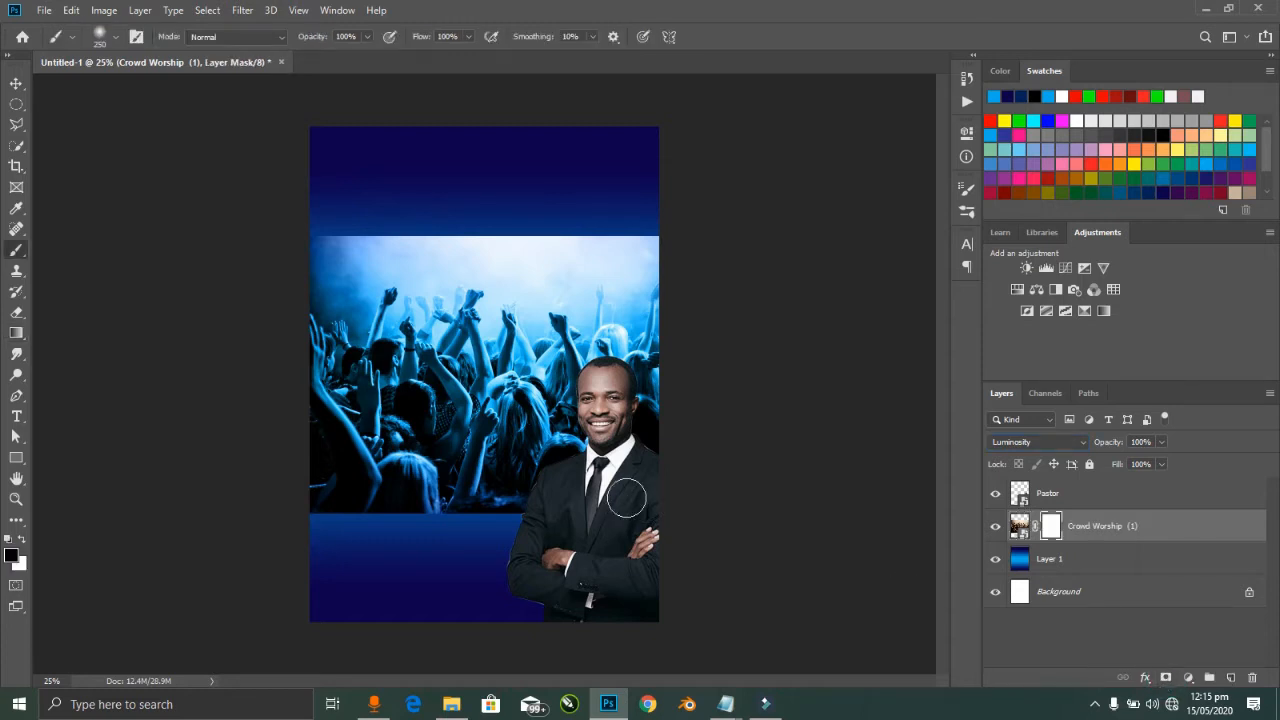
key(bracketright)
key(bracketright)
key(bracketright)
key(bracketright)
key(bracketright)
key(bracketright)
mouse_move(337, 517)
mouse_down()
mouse_move(449, 546)
mouse_move(594, 529)
mouse_move(443, 500)
mouse_move(677, 514)
mouse_up()
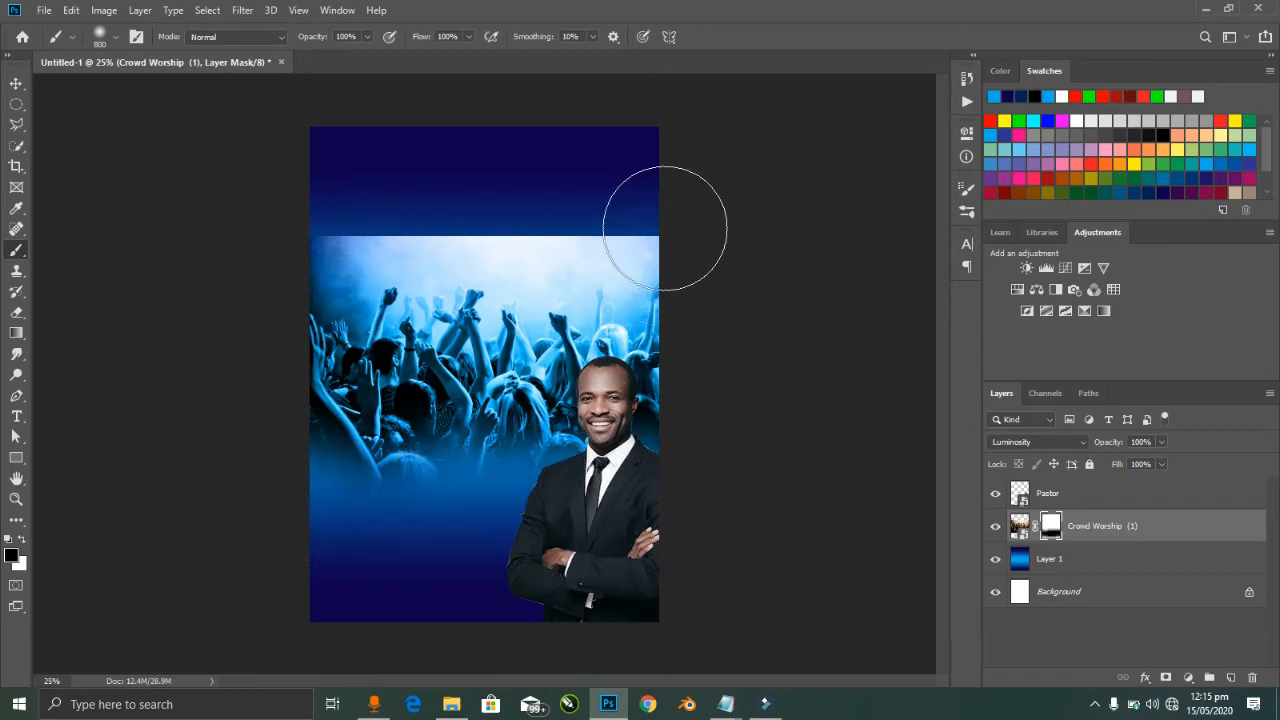
mouse_move(663, 223)
mouse_down()
mouse_move(551, 235)
mouse_move(433, 210)
mouse_move(220, 236)
mouse_move(545, 232)
mouse_move(534, 229)
mouse_move(501, 231)
mouse_move(576, 253)
mouse_move(536, 251)
mouse_move(603, 251)
mouse_up()
Step: Shift the crowd photo slightly upward and resize it about its centre so more of the crowd fits within the flyer's width
key(v)
drag(630, 318, 629, 309)
drag(731, 210, 748, 199)
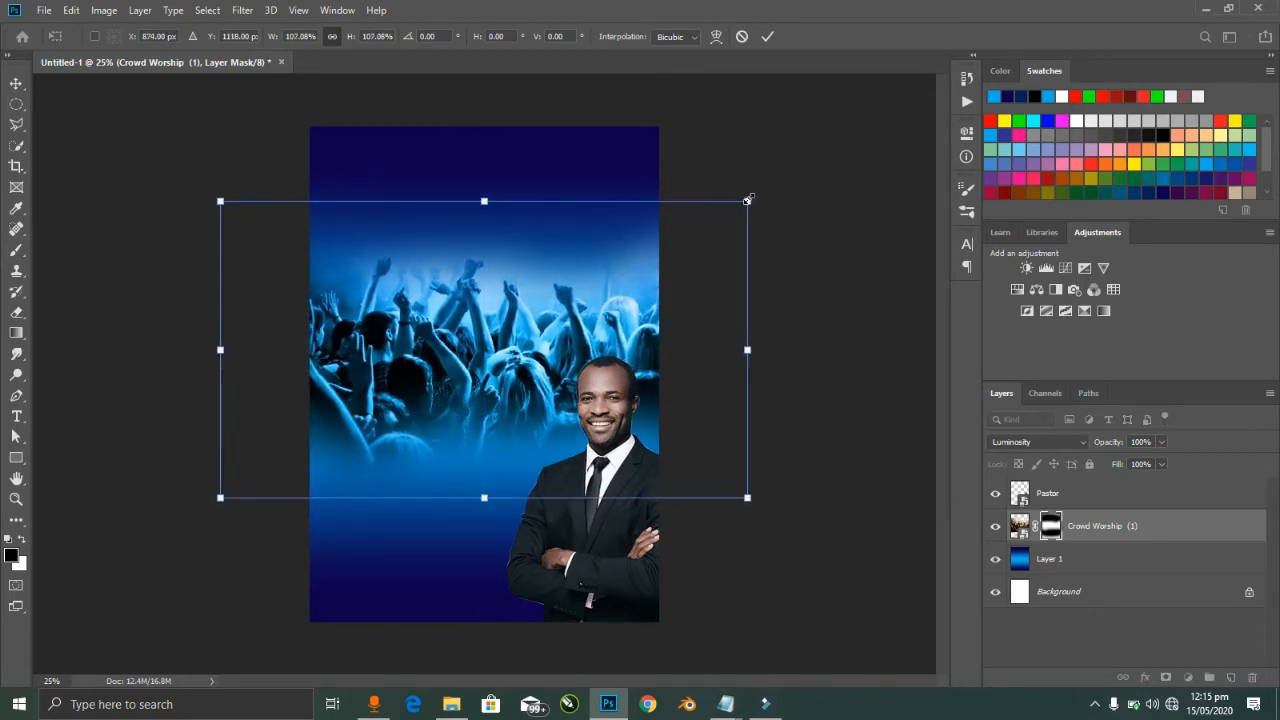
key(Return)
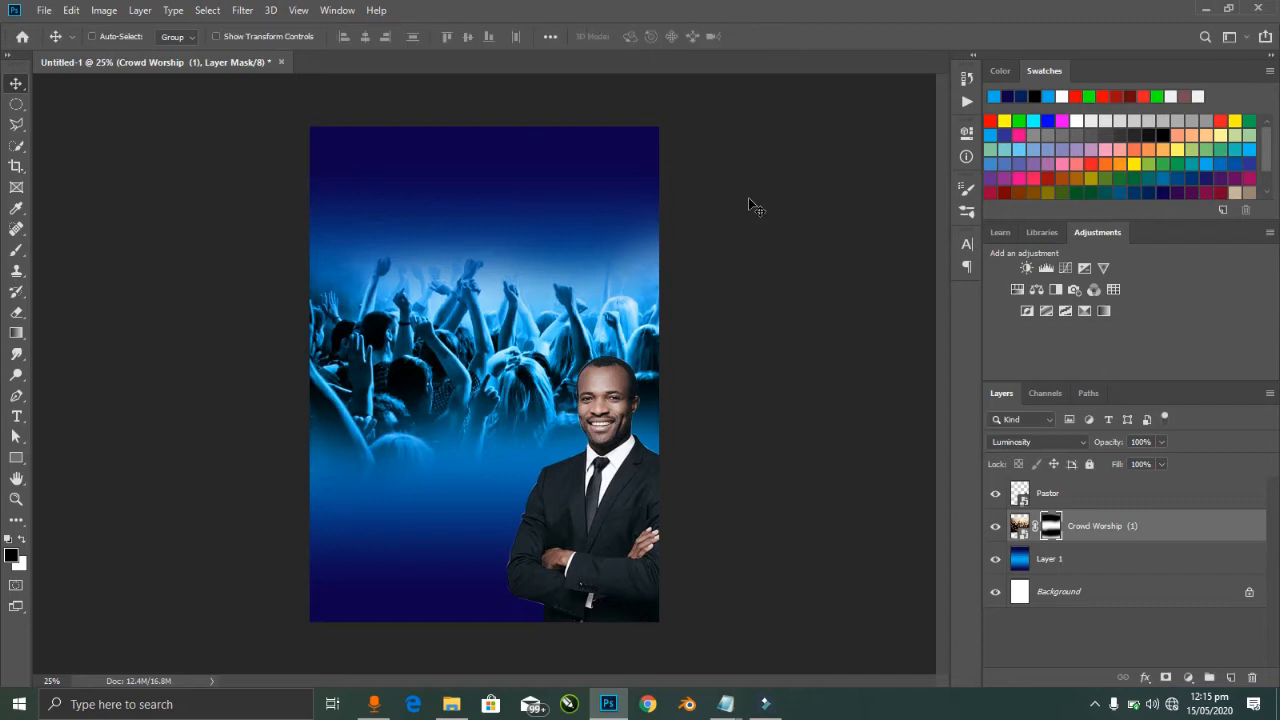
key(ctrl+t)
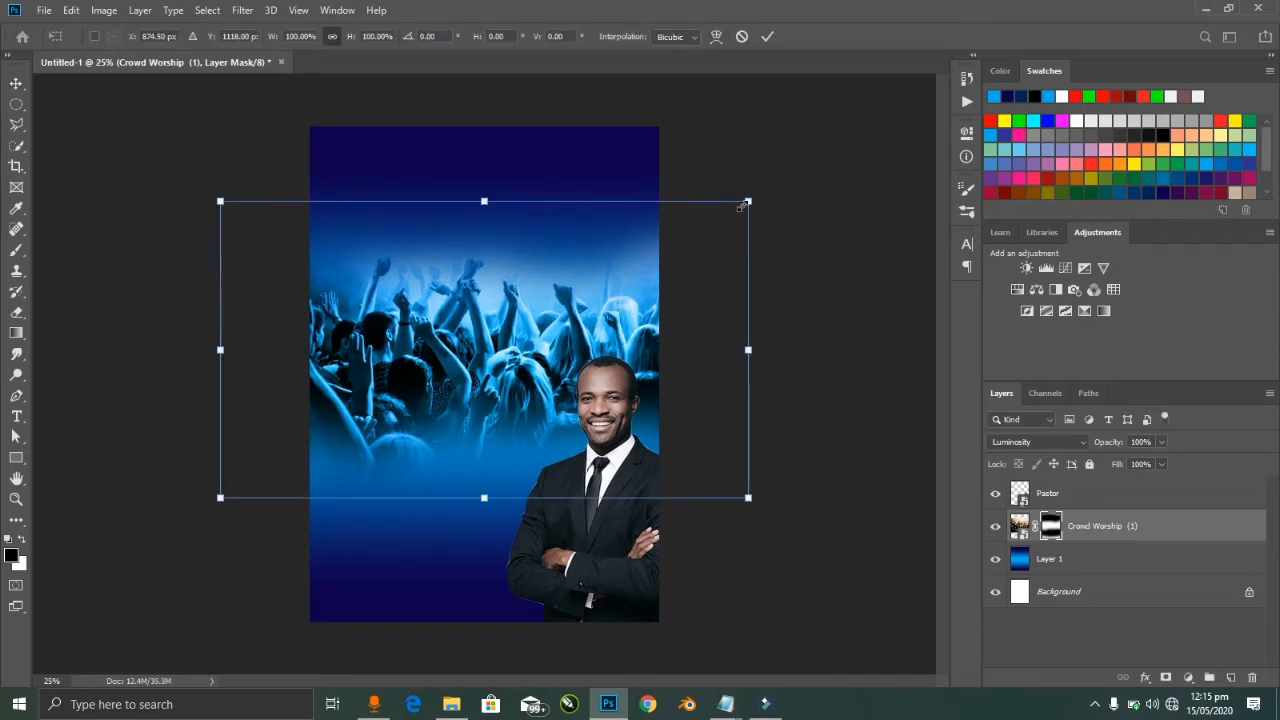
drag(746, 200, 660, 219)
key(Return)
Step: Nudge the crowd photo into place and paint black on its mask to soften the photo's upper edge into the gradient
drag(566, 337, 560, 340)
key(b)
drag(681, 215, 553, 191)
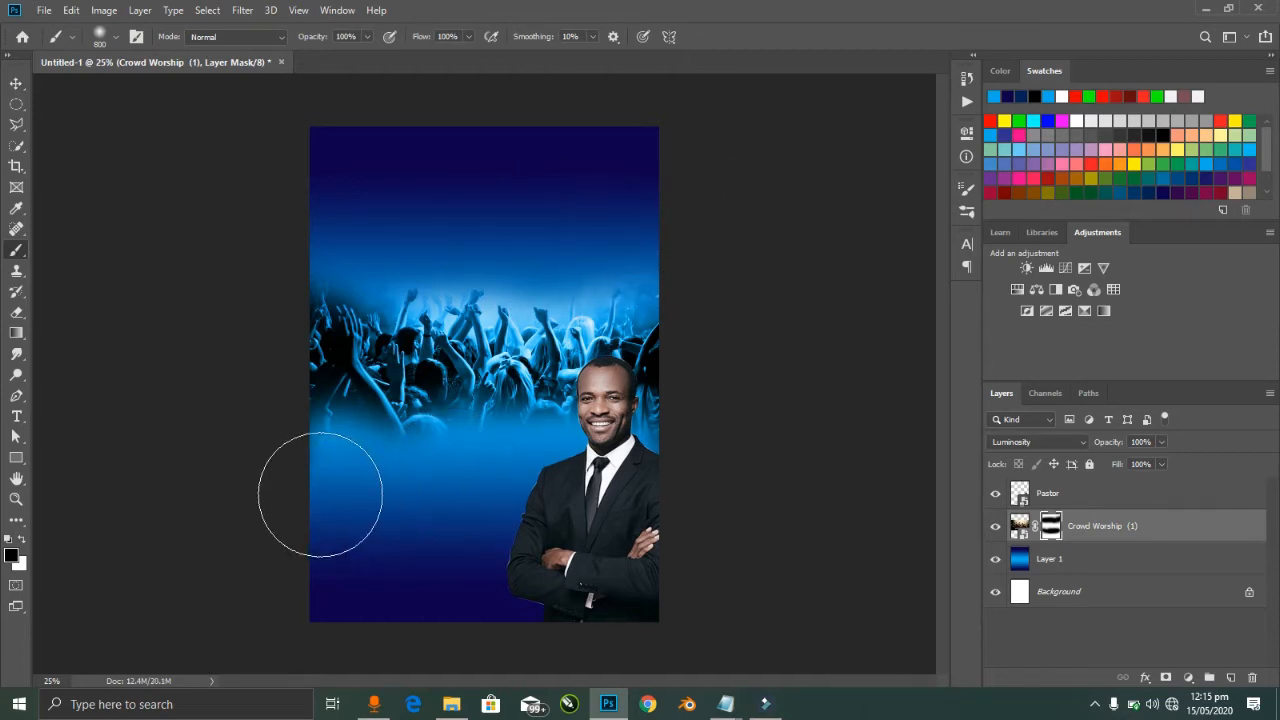
key(v)
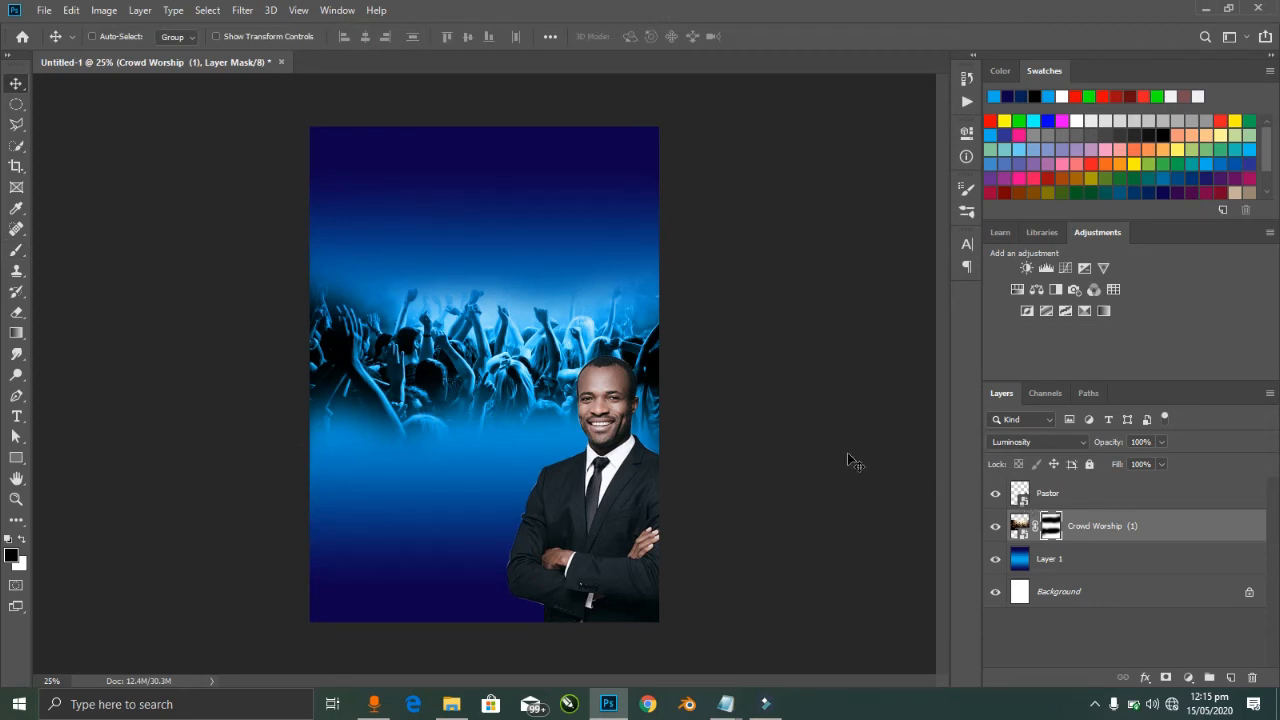
Step: Switch to The Kings Palace Flyer.txt in Notepad and copy the line "We invite you to attend"
key(alt+Tab)
key(alt+Tab)
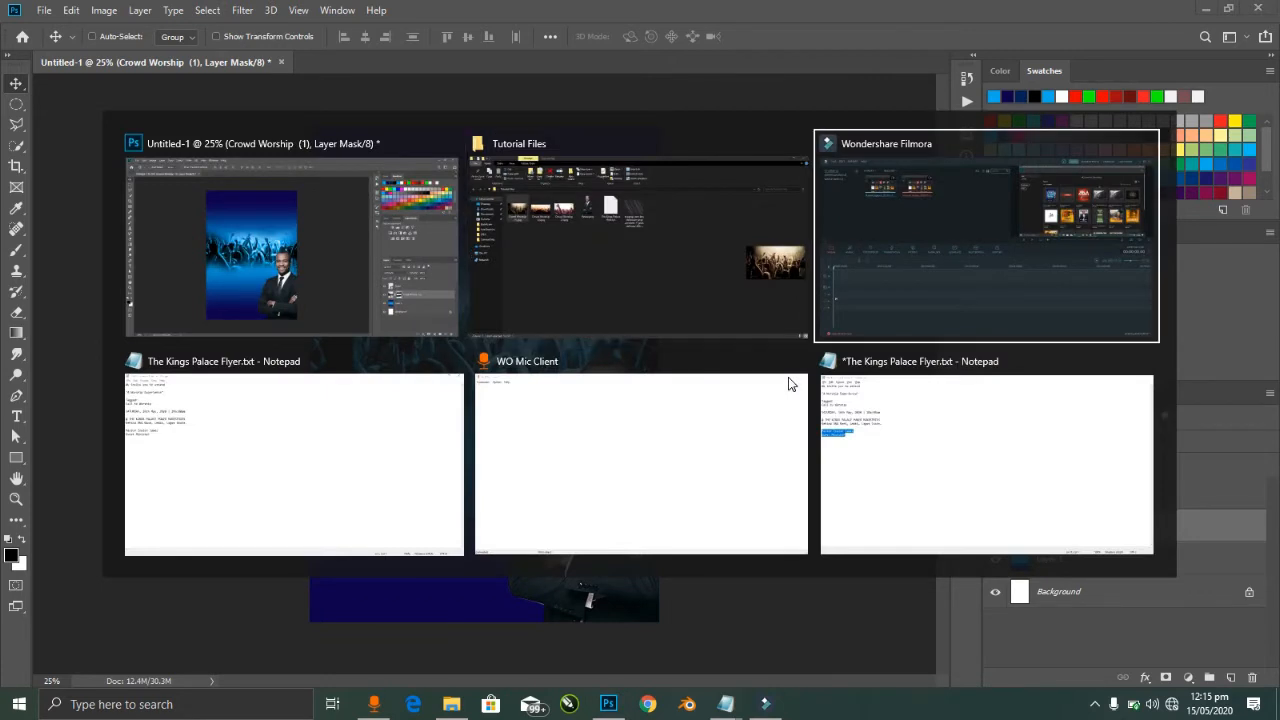
key(alt+Tab)
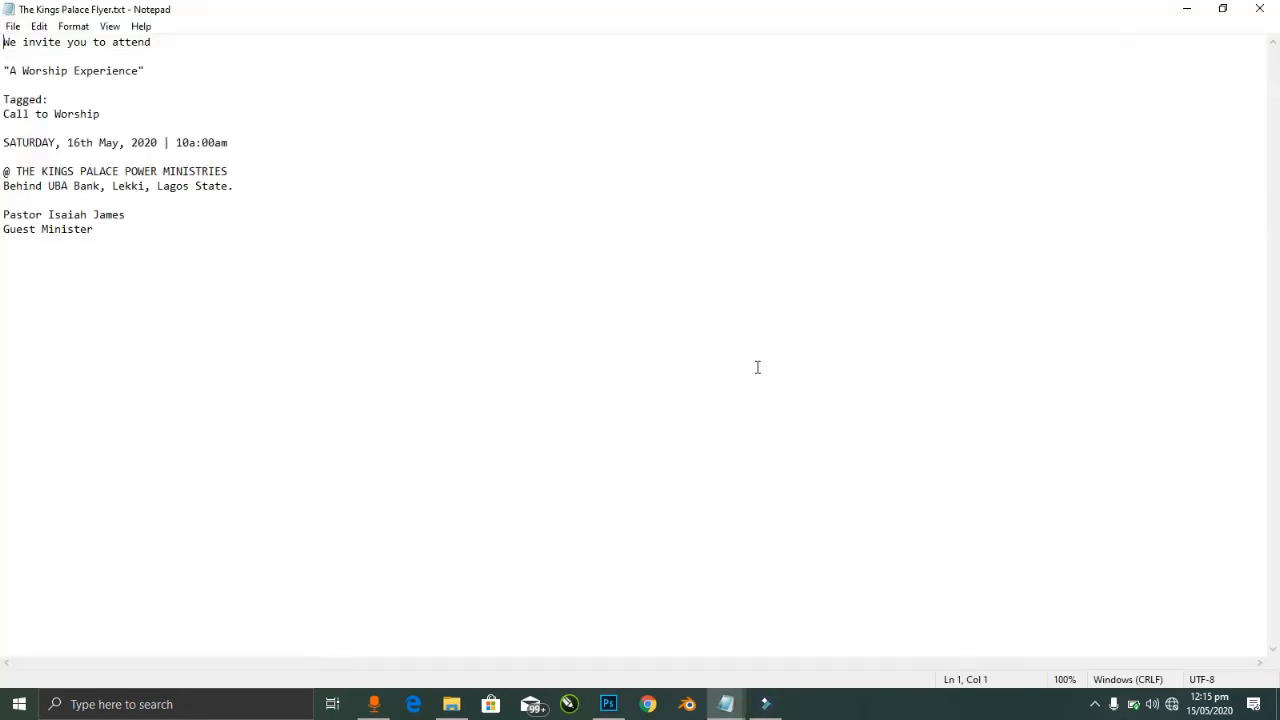
triple_click(217, 43)
key(ctrl+c)
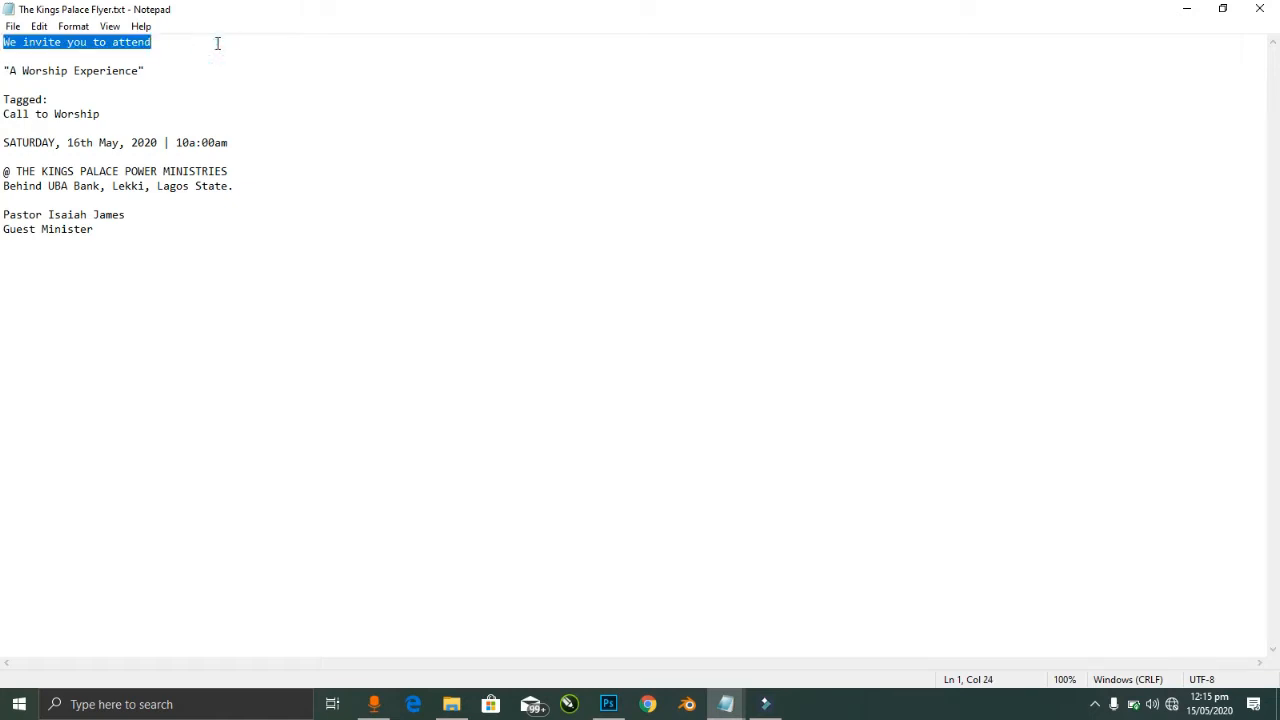
Step: Switch back to Photoshop and paste "We invite you to attend" as a new text layer near the flyer's upper edge
key(alt+Tab)
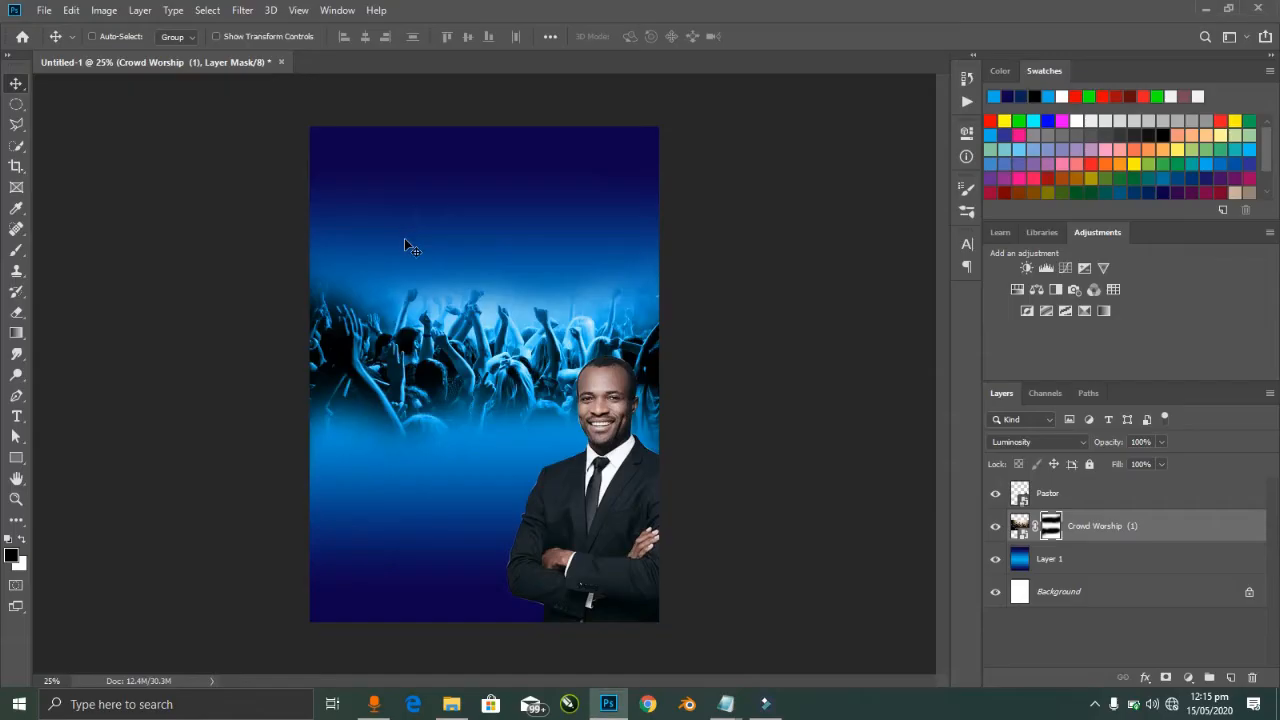
click(488, 207)
click(17, 418)
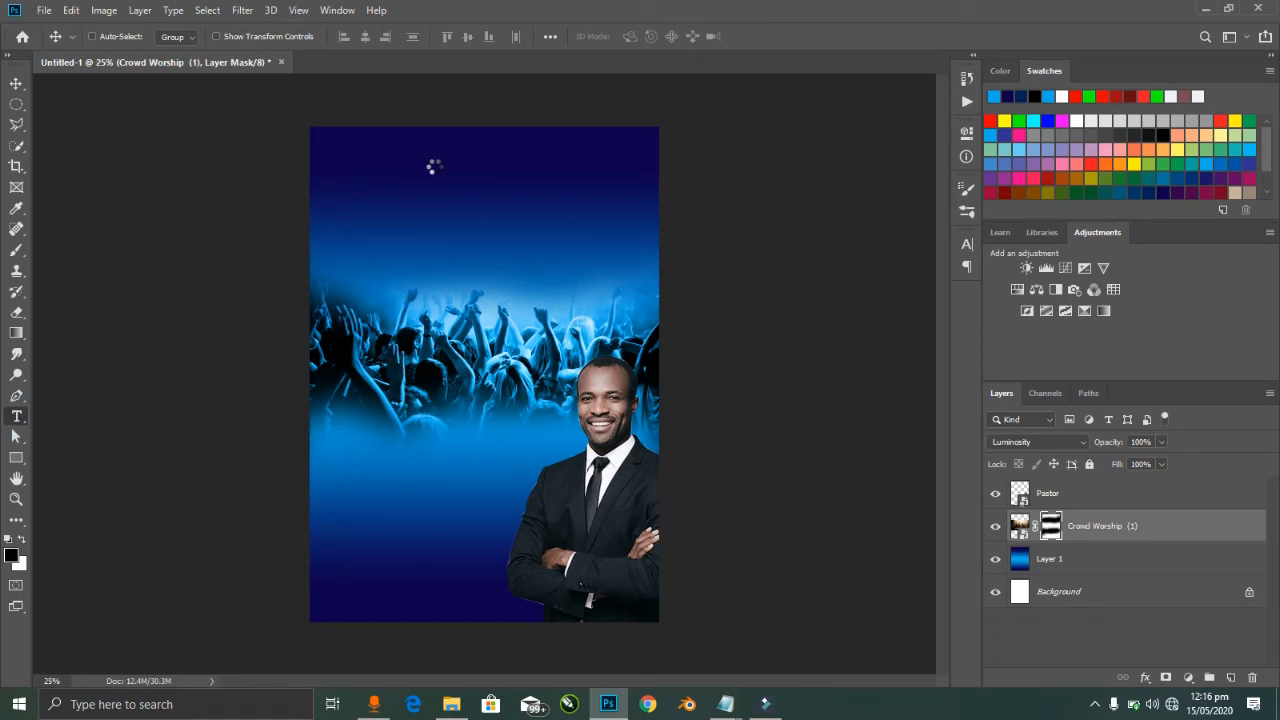
click(442, 175)
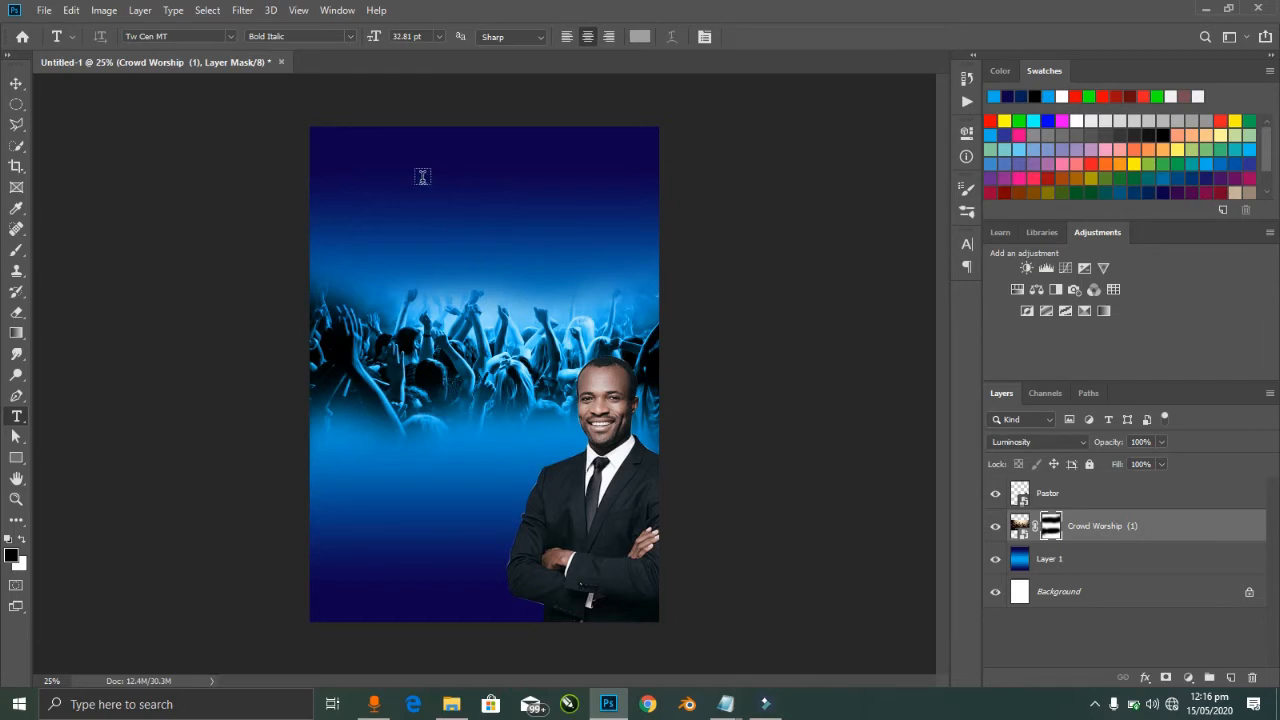
click(418, 177)
click(418, 177)
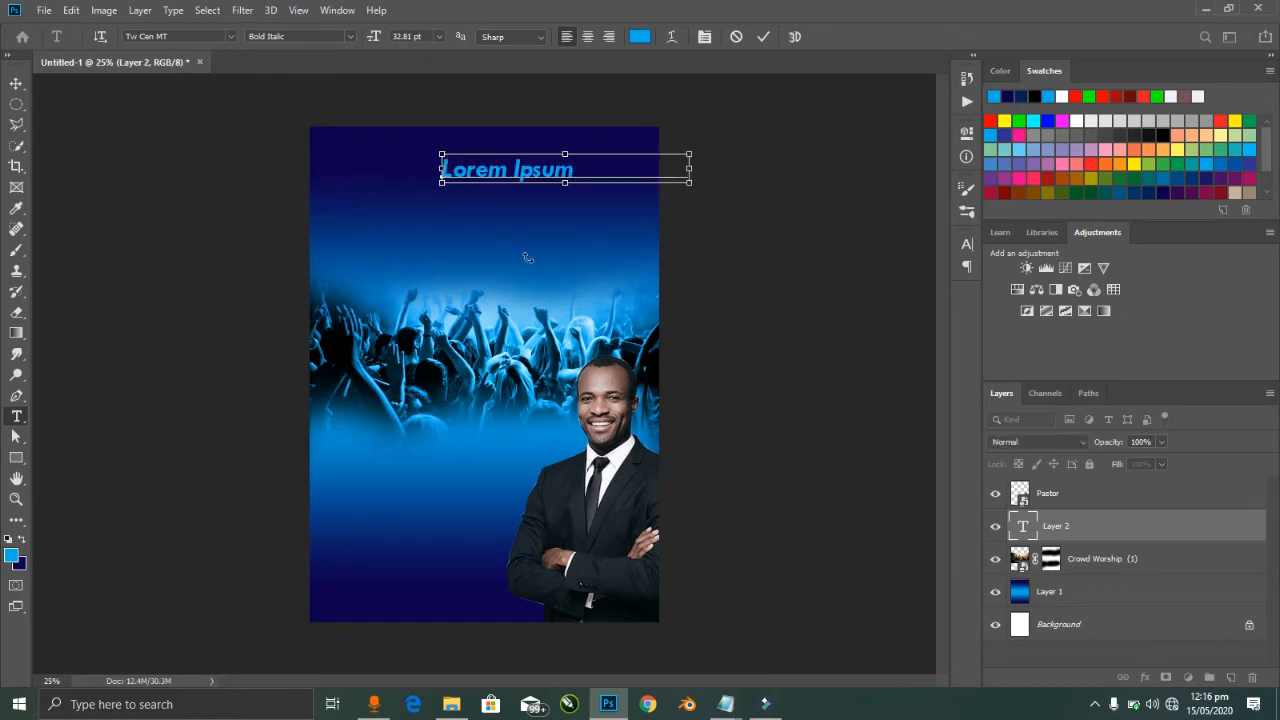
key(ctrl+v)
key(ctrl+Return)
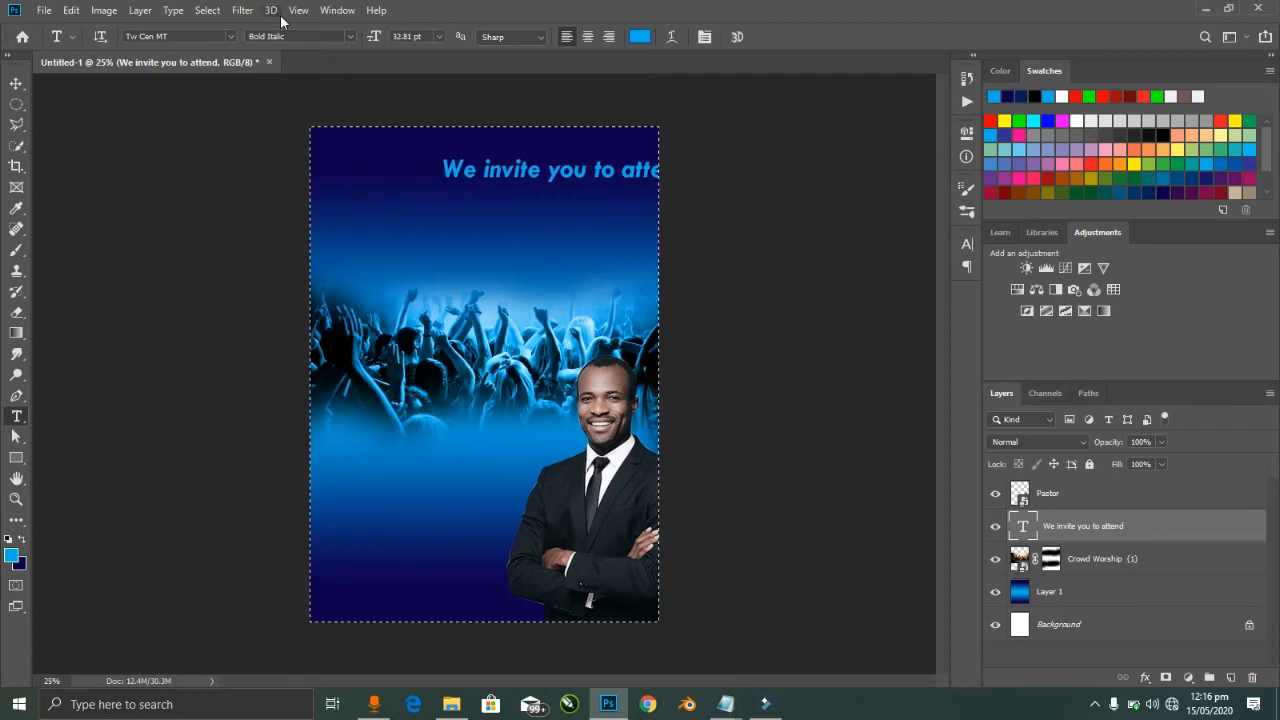
Step: Centre the "We invite you to attend" text horizontally on the flyer and clear the selection
key(v)
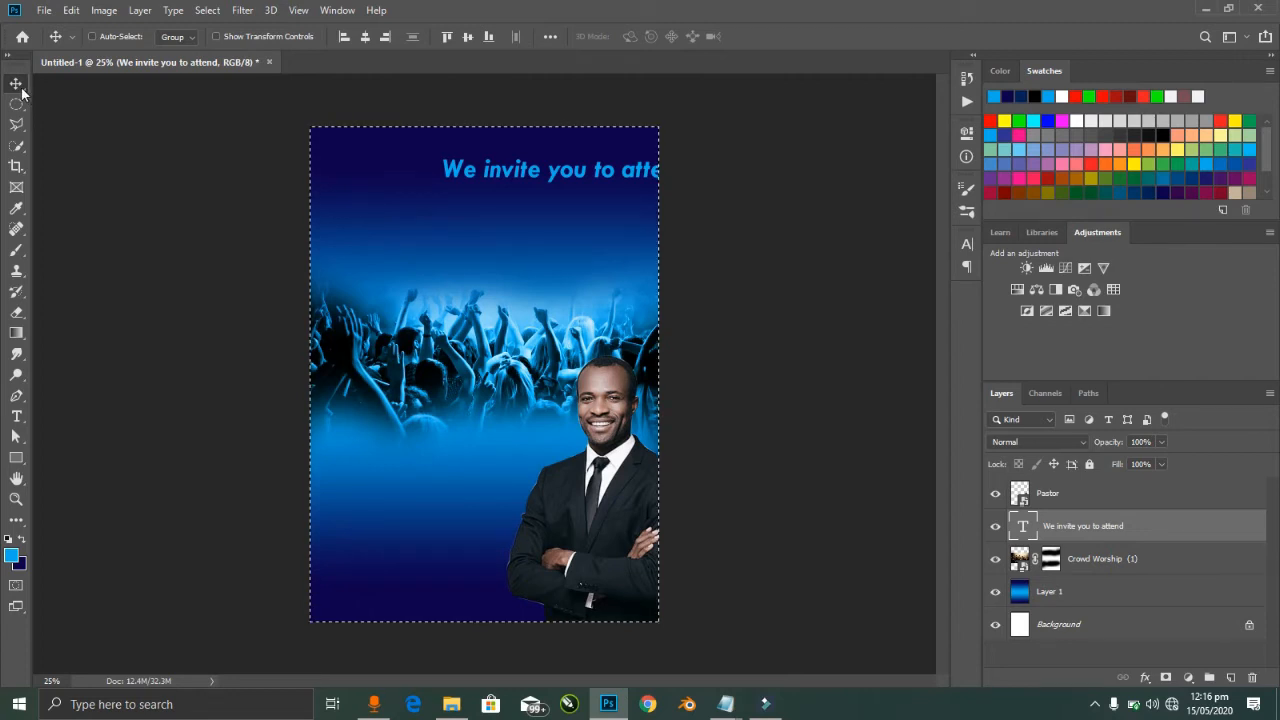
click(365, 37)
key(ctrl+d)
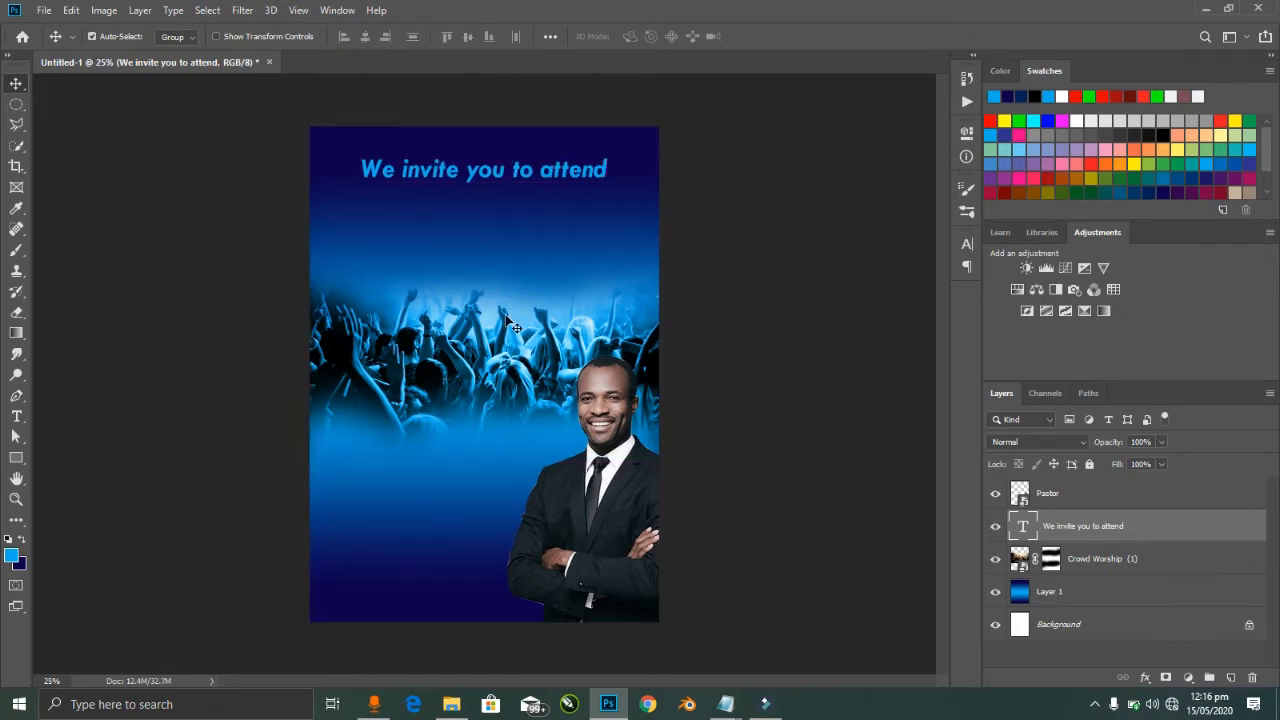
key(ctrl+t)
key(Return)
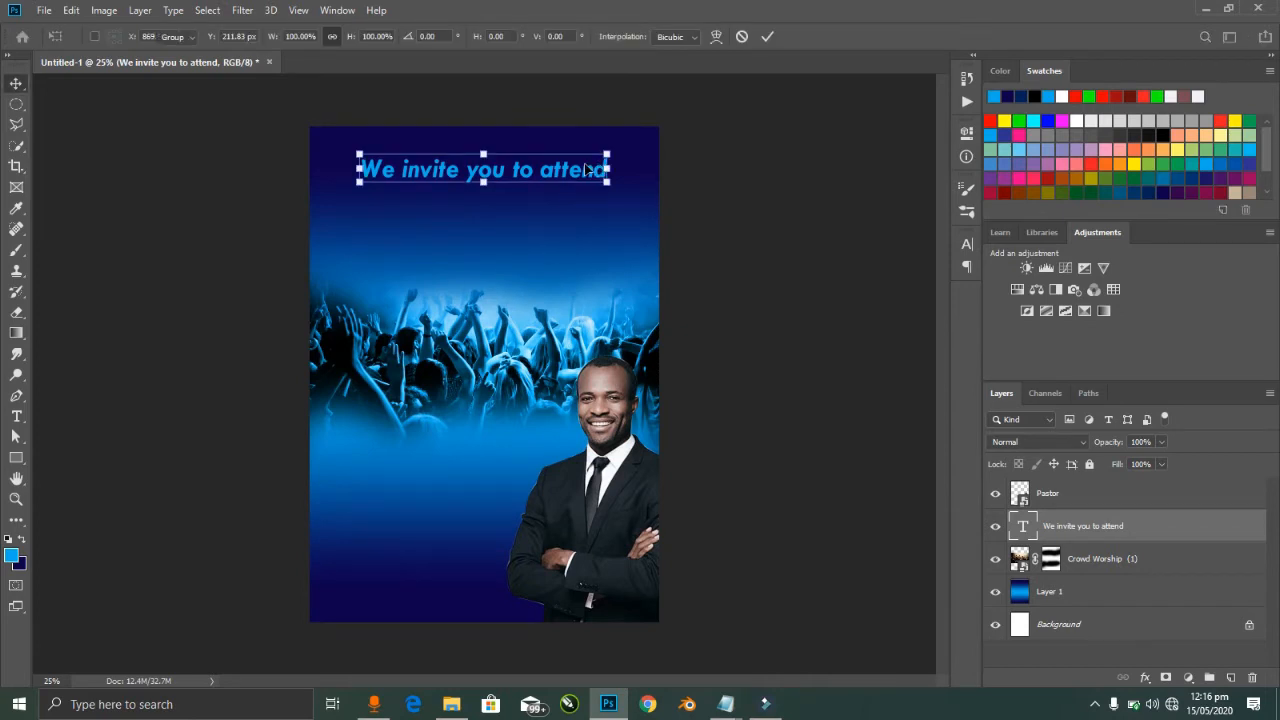
Step: Change the font of the whole "We invite you to attend" line to Ananda
key(t)
click(586, 169)
key(ctrl+a)
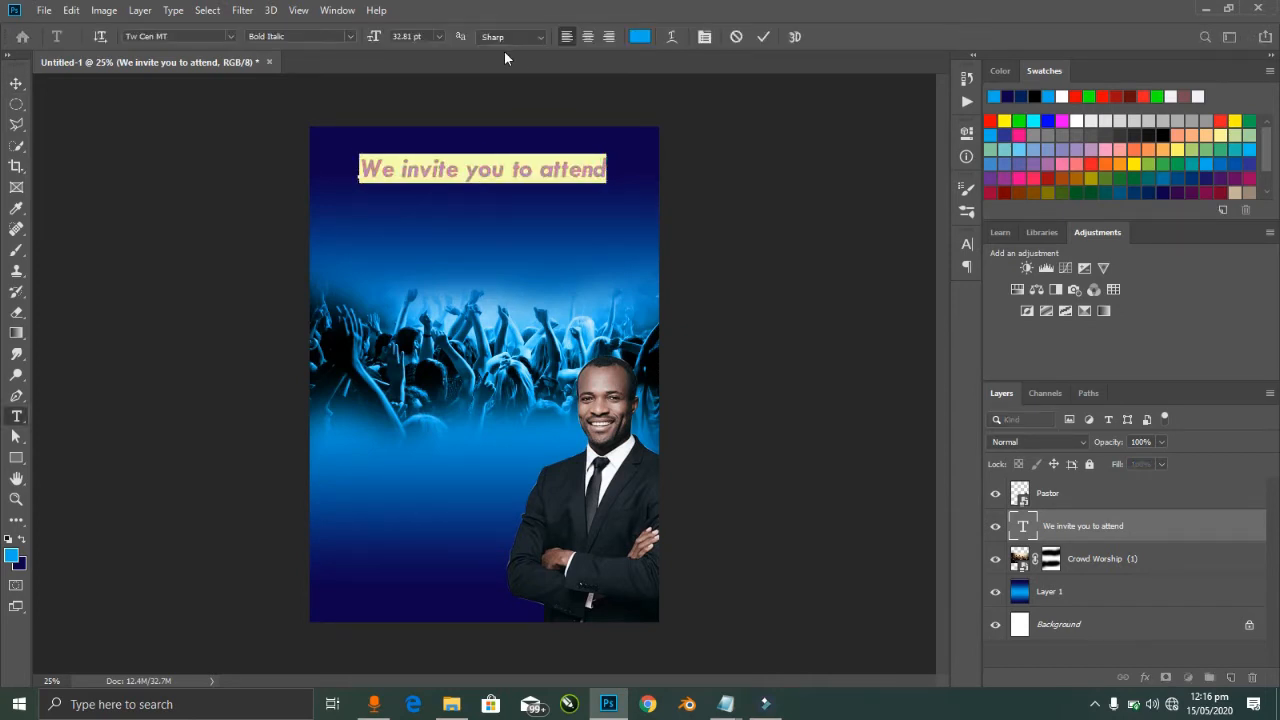
click(211, 37)
click(230, 37)
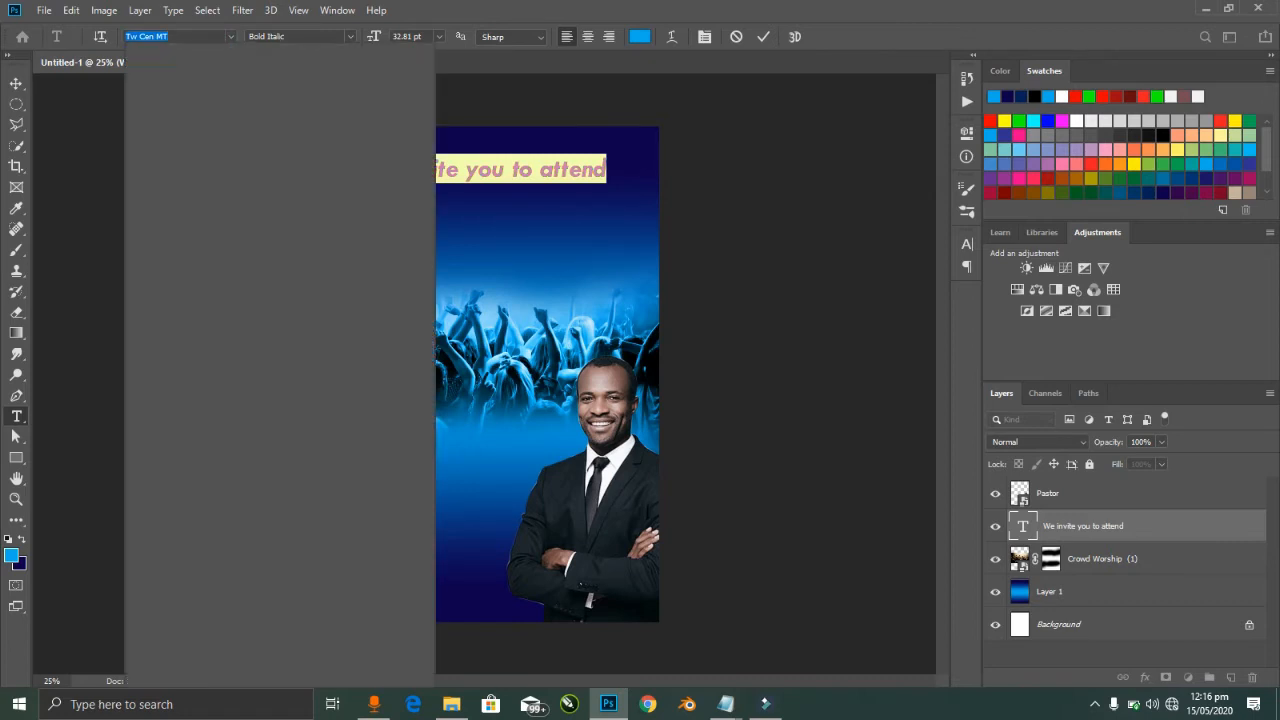
text(Ananda)
click(213, 85)
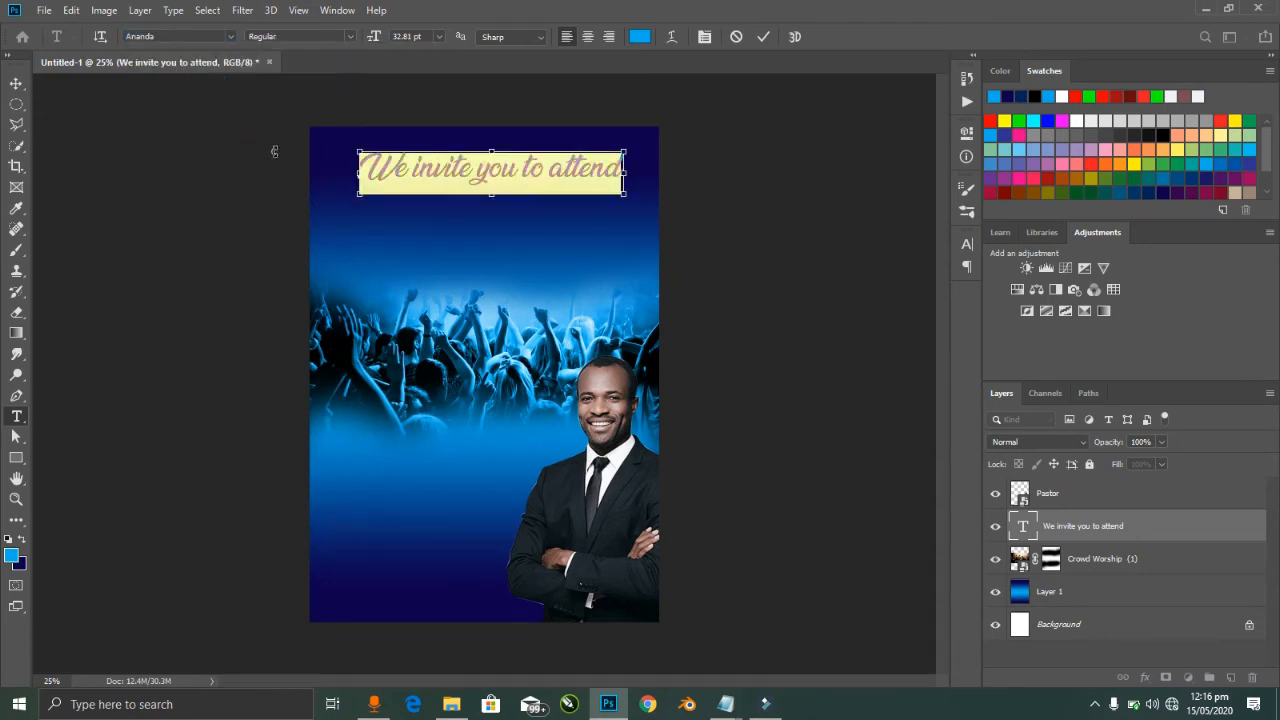
Step: Capitalize "Attend" in the invitation line and recentre the line horizontally on the flyer
click(560, 170)
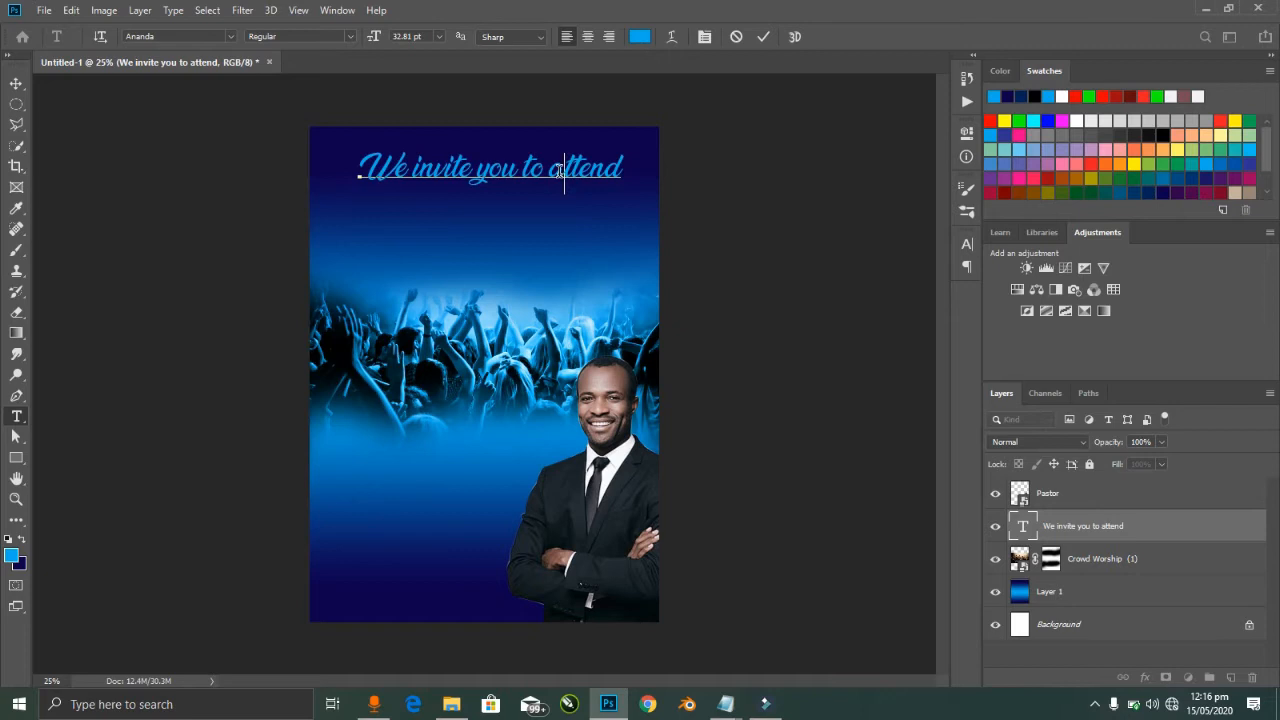
text(A)
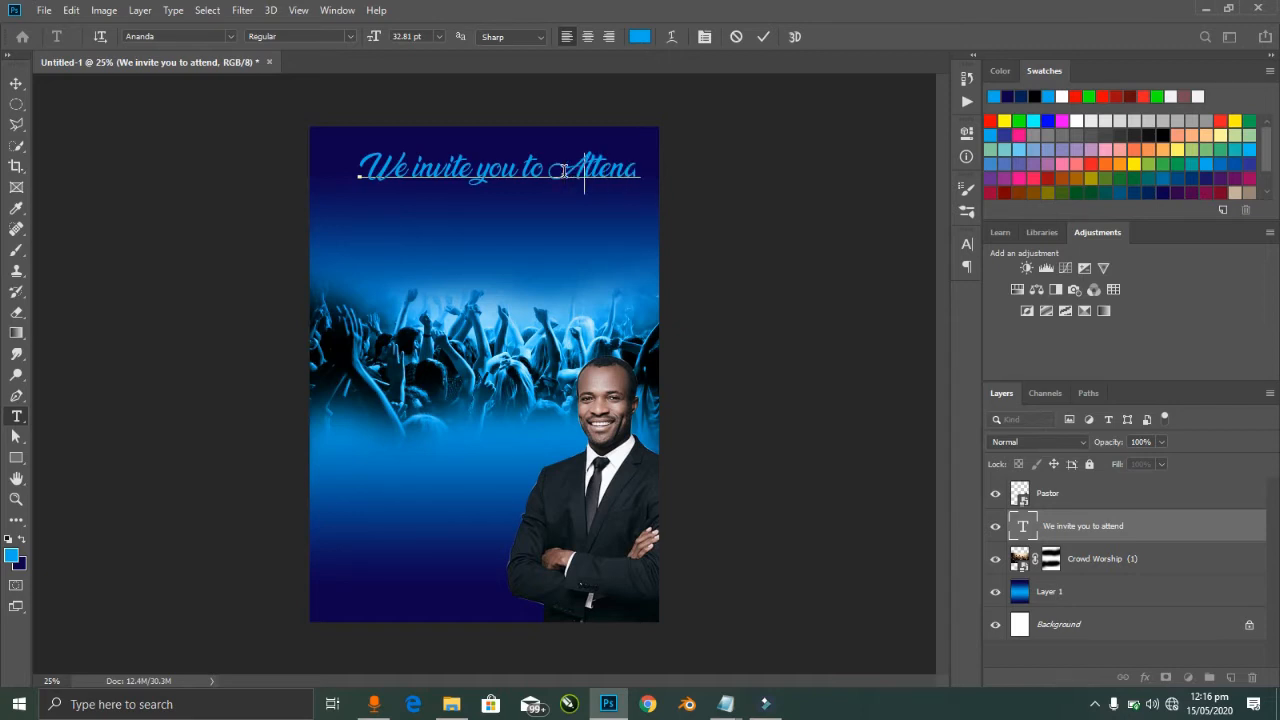
key(ctrl+Return)
key(v)
key(ctrl+a)
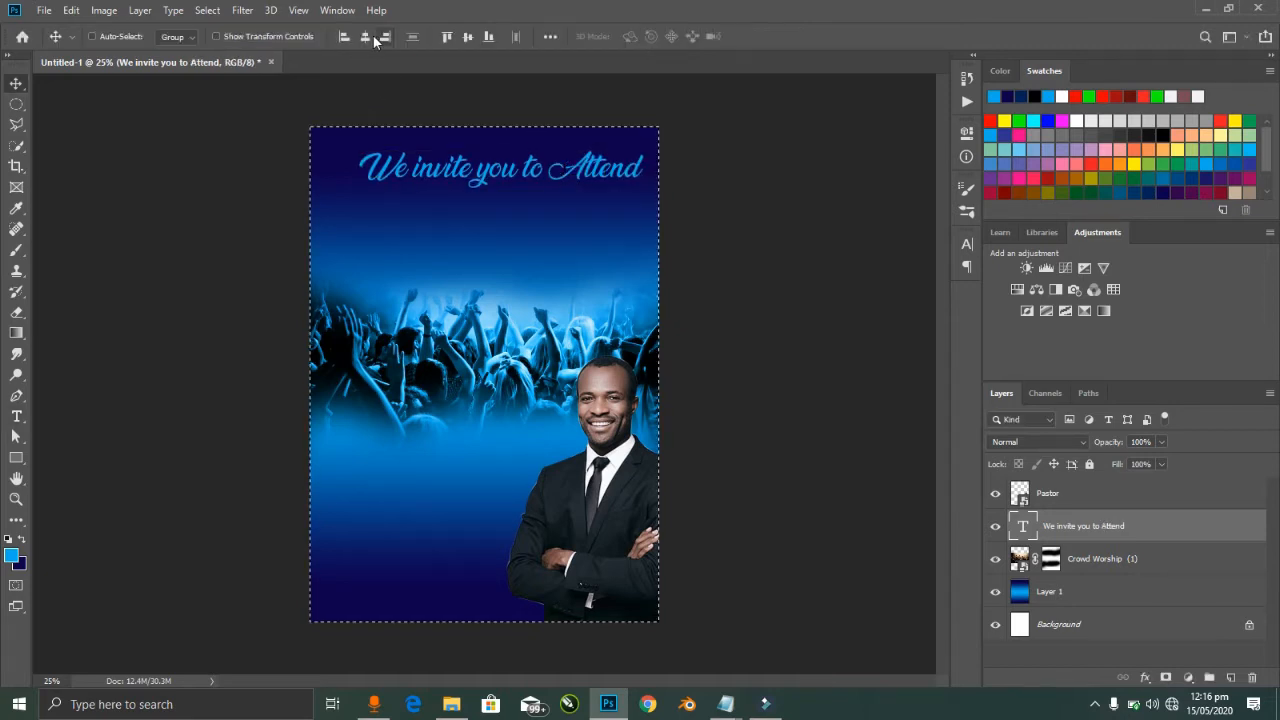
click(365, 37)
key(ctrl+d)
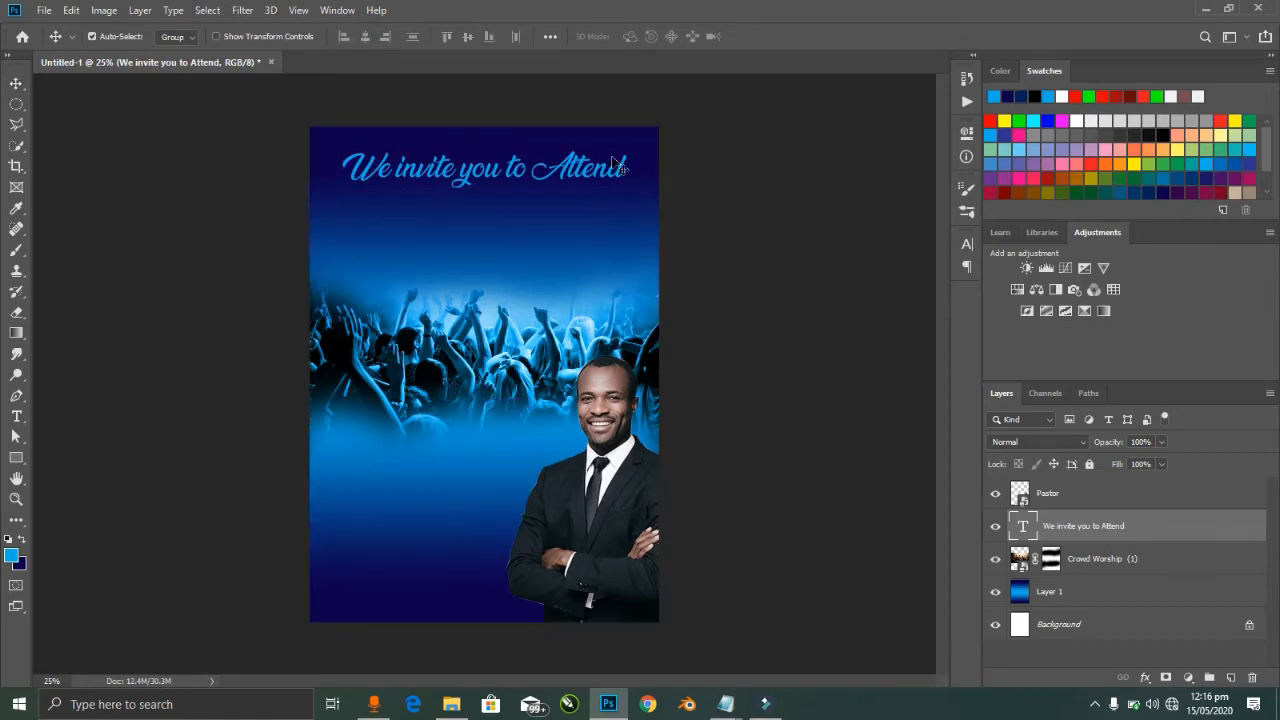
Step: Scale the "We invite you to Attend" text down about its centre to about 25.3 pt and position it slightly lower
key(ctrl+t)
drag(625, 147, 592, 147)
key(Return)
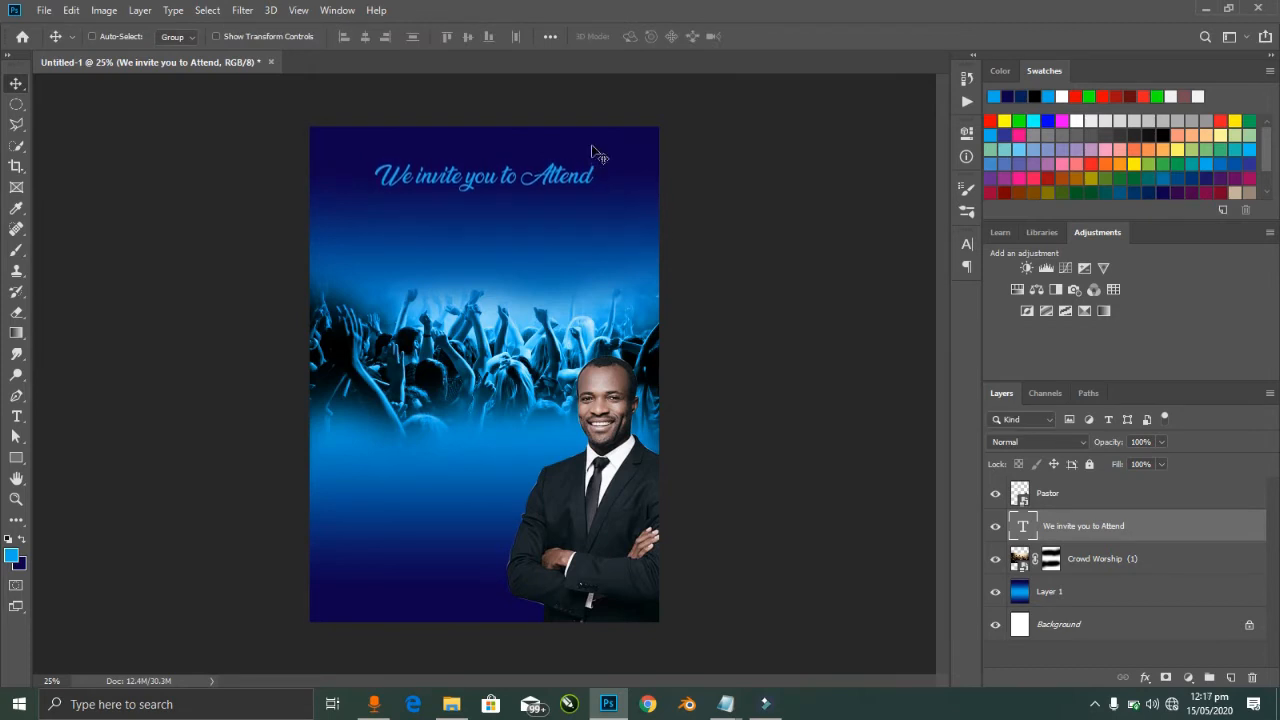
Step: Recolour the "We invite you to Attend" text with the yellow swatch
double_click(588, 165)
click(639, 36)
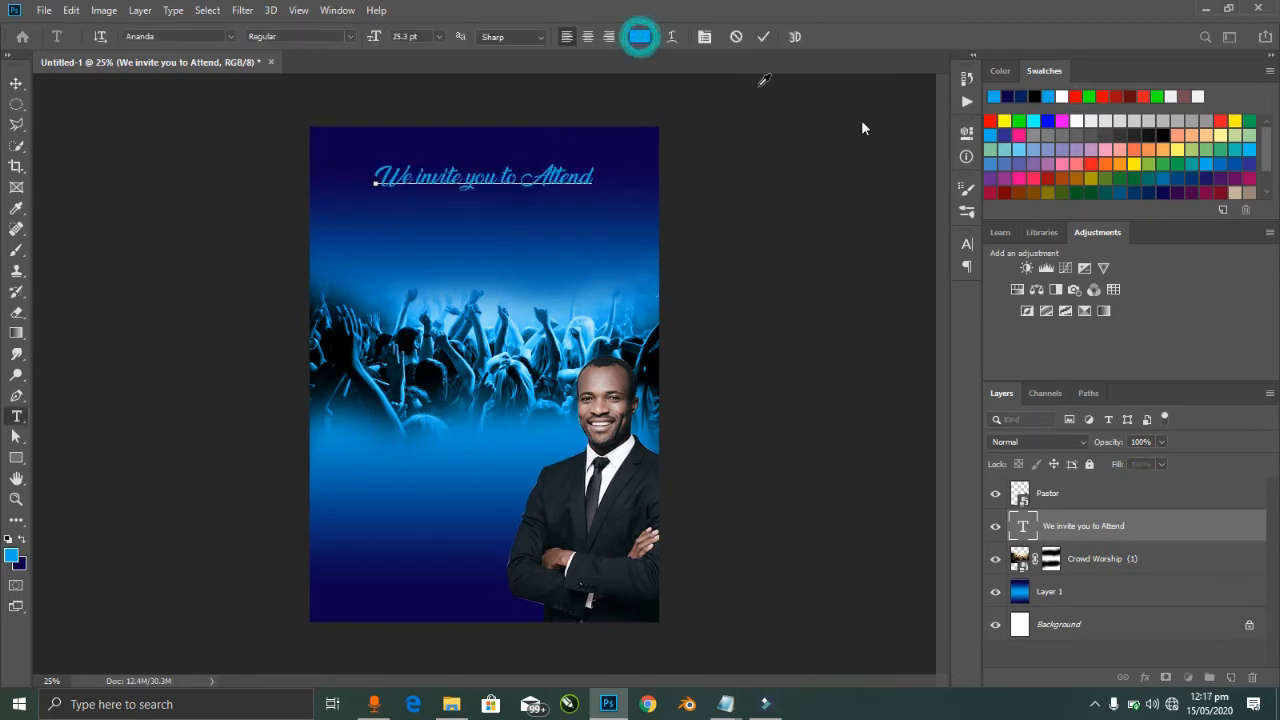
click(1240, 117)
click(790, 111)
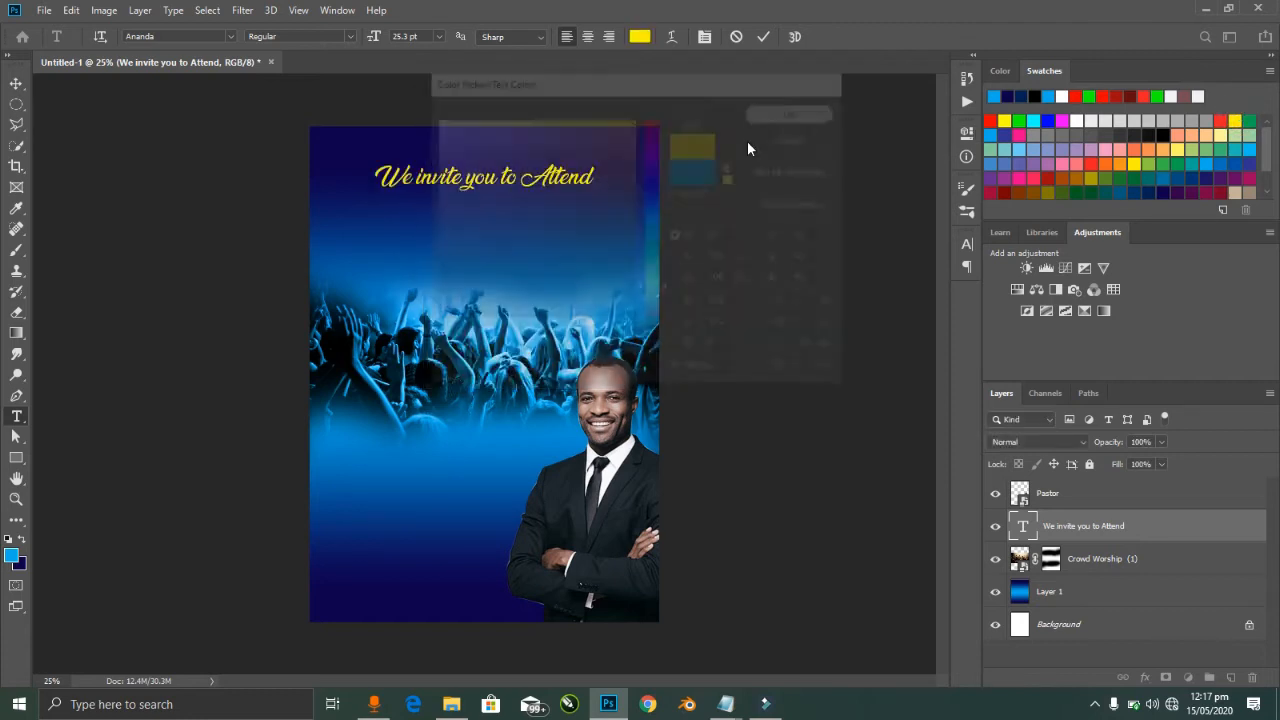
key(ctrl+Return)
Step: Enlarge the yellow invitation line to about 106% from its centre and move it slightly down
key(ctrl+t)
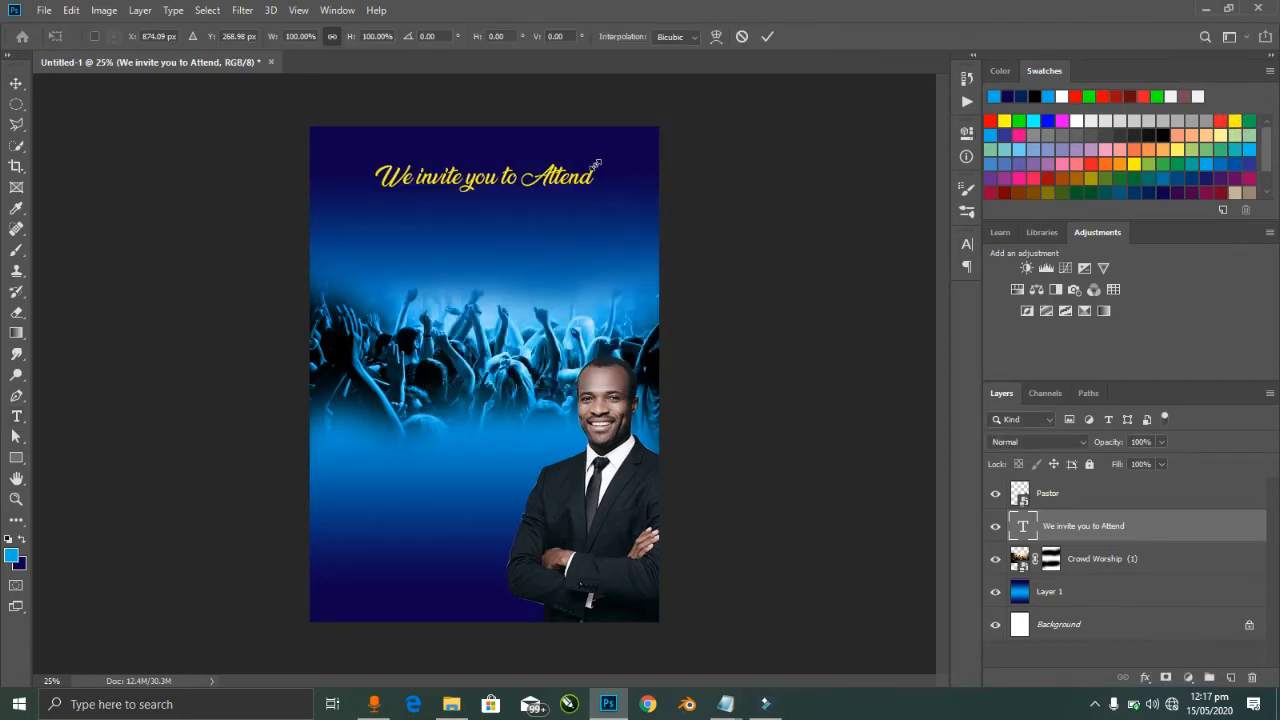
drag(595, 163, 604, 170)
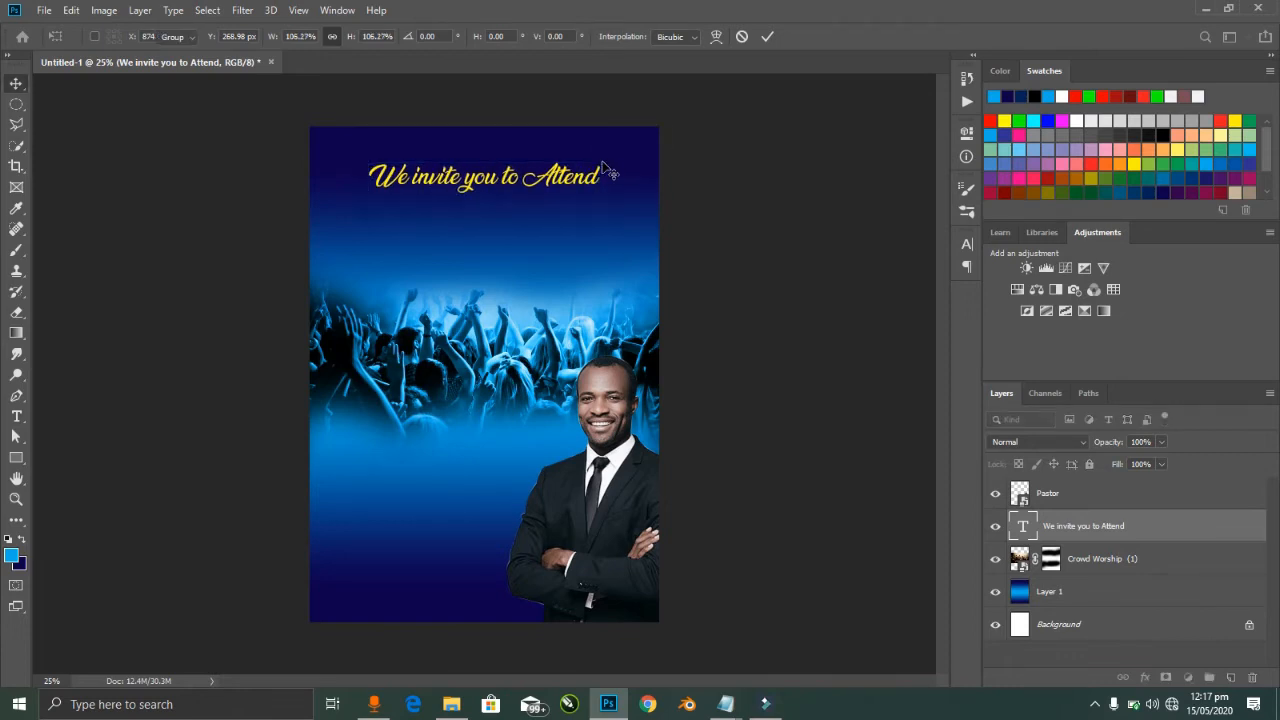
key(Return)
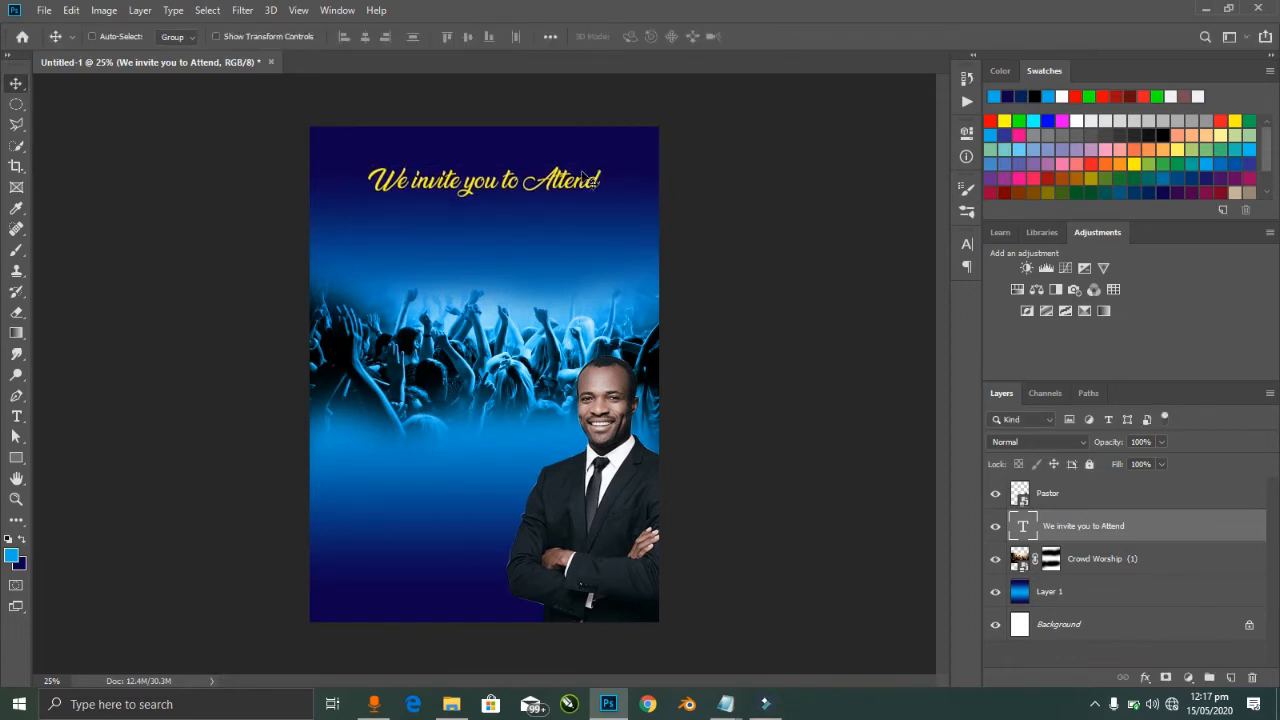
Step: Copy "A Worship Experience" with its quotation marks from the Notepad text and paste it as a new text layer over the crowd
key(alt+Tab)
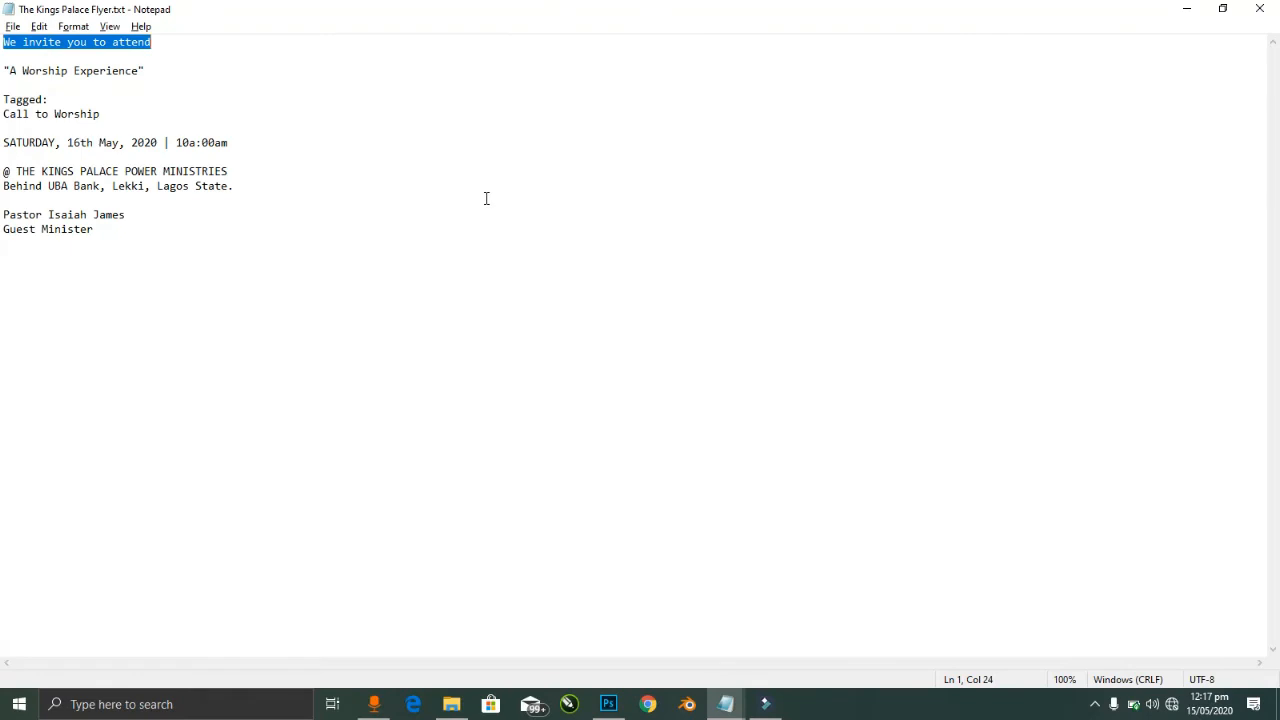
drag(162, 72, 16, 70)
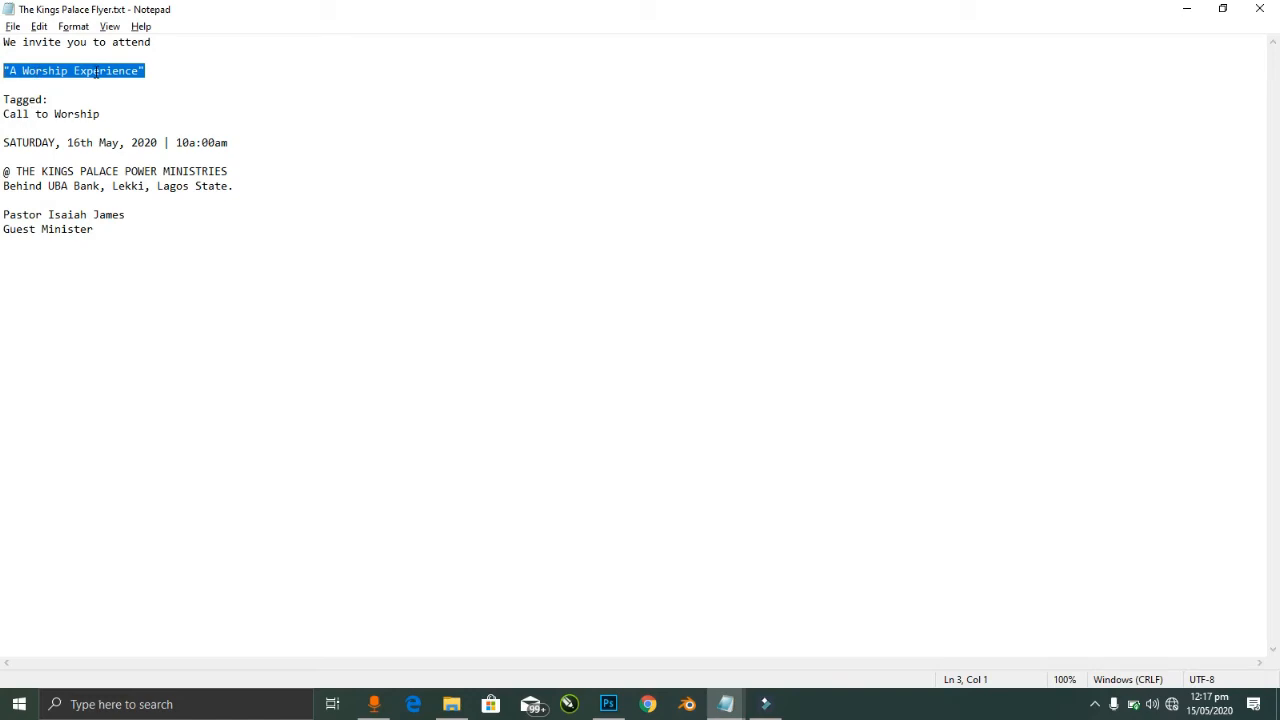
key(alt+Tab)
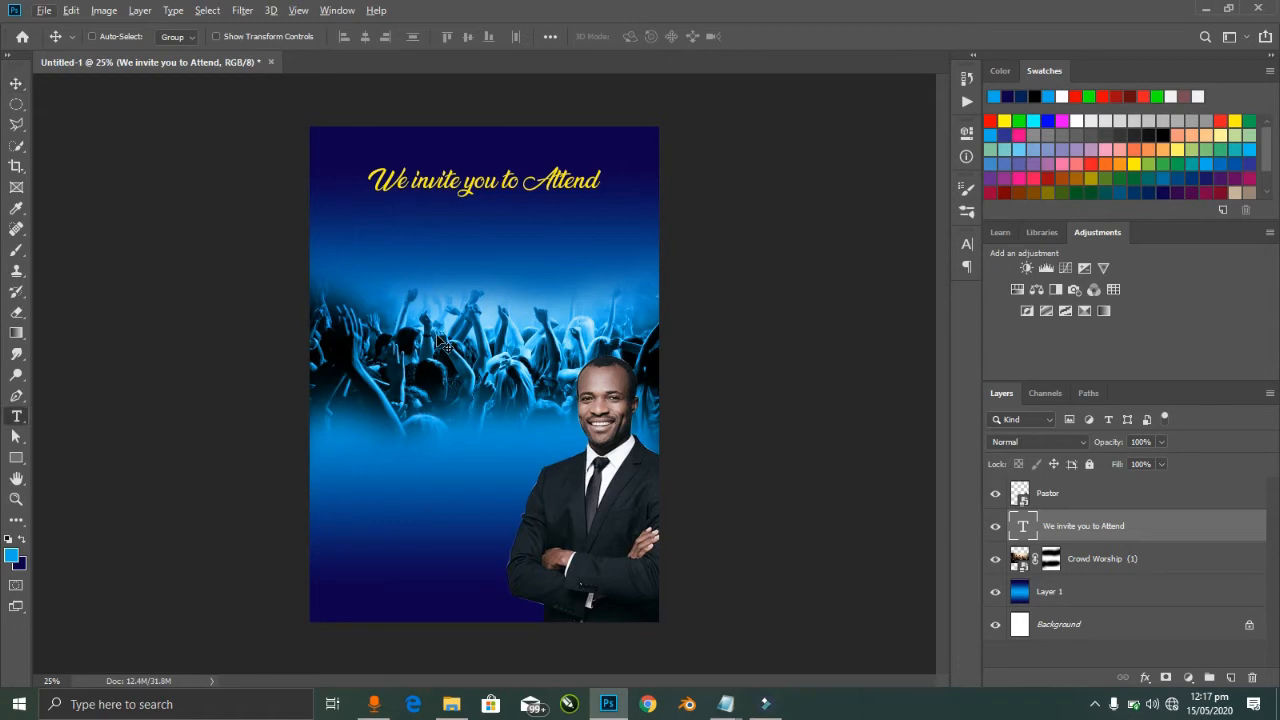
key(t)
key(alt+t)
click(483, 340)
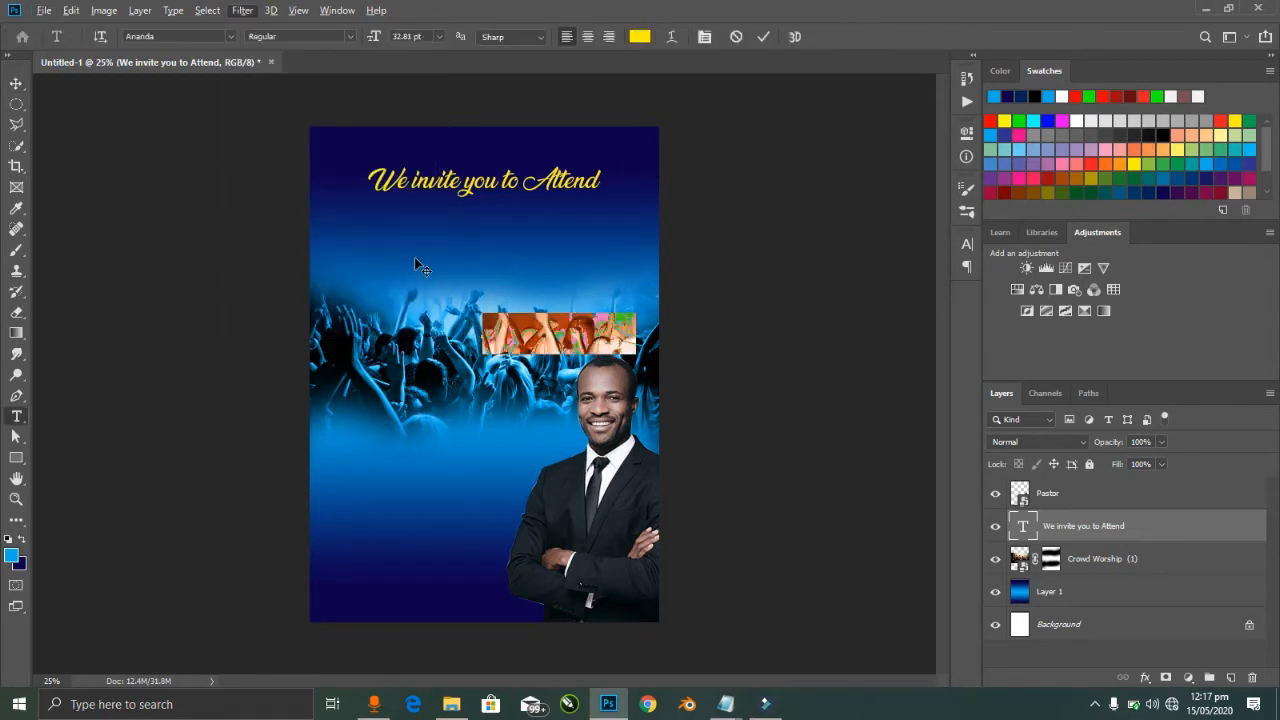
key(ctrl+v)
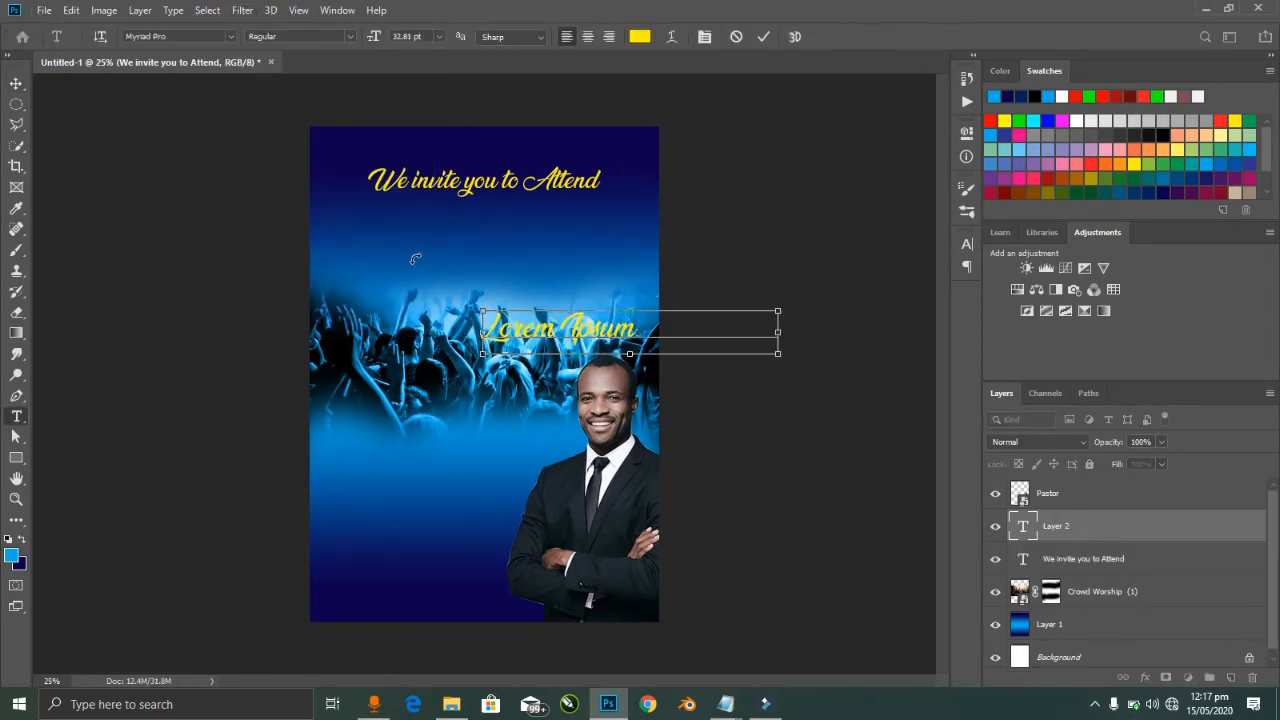
key(ctrl+Return)
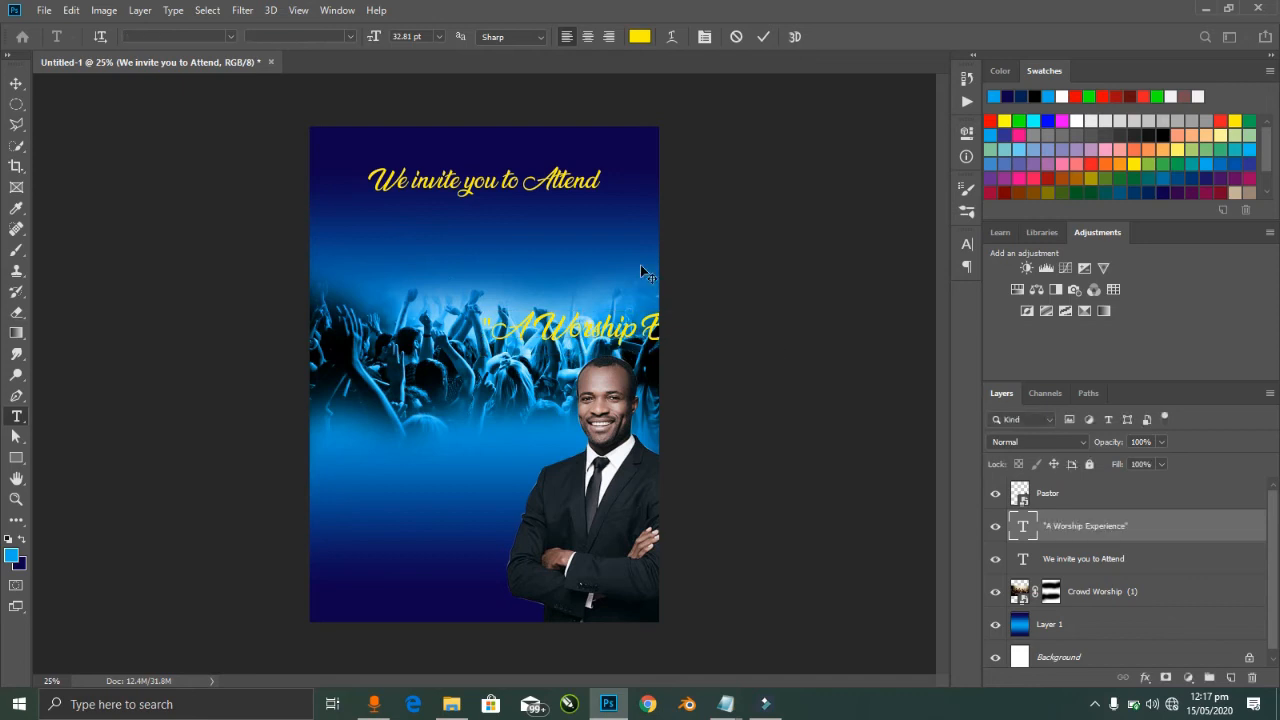
Step: Set the font of the "A Worship Experience" text to Road Rage Regular
key(Return)
click(195, 39)
text(ro)
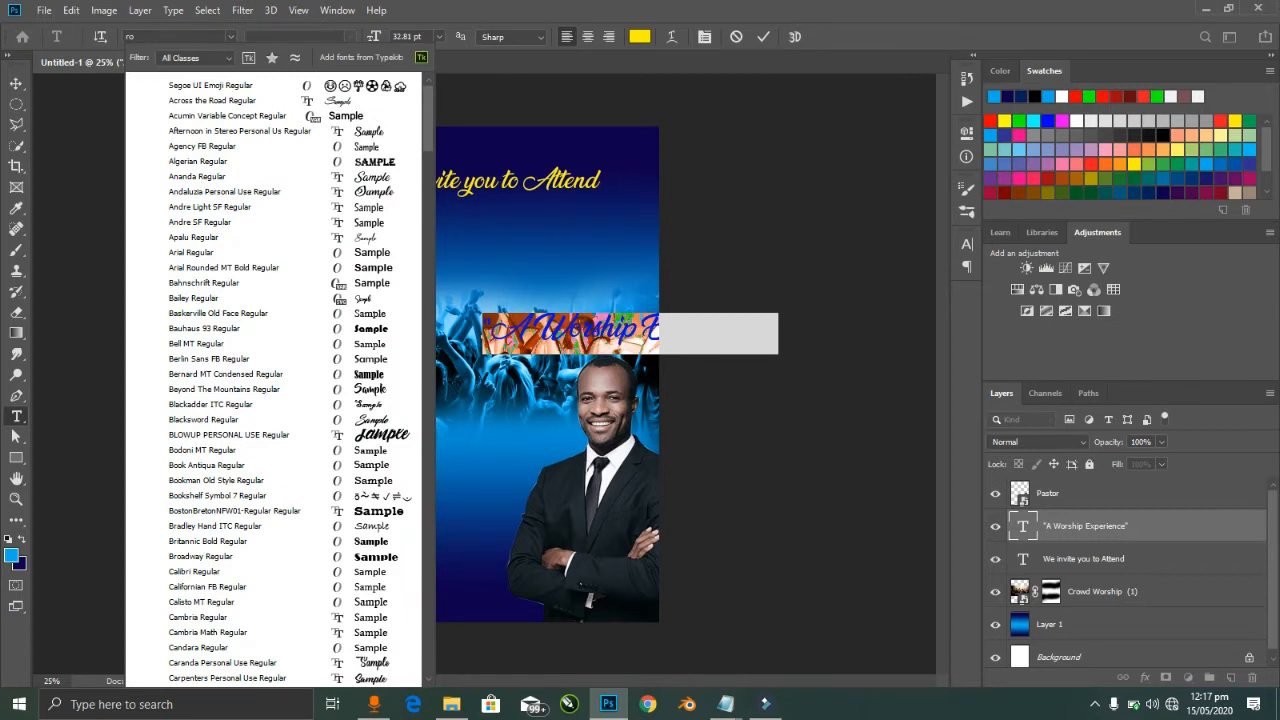
text(ad rage)
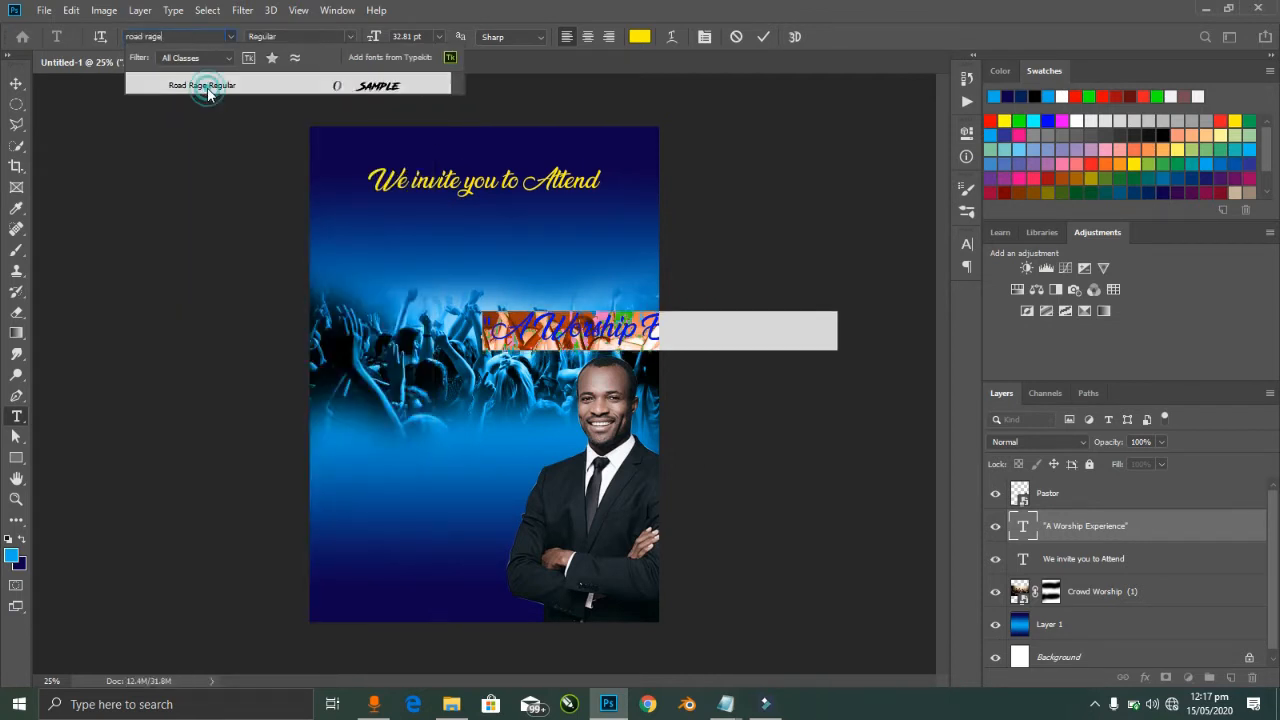
click(206, 86)
click(312, 219)
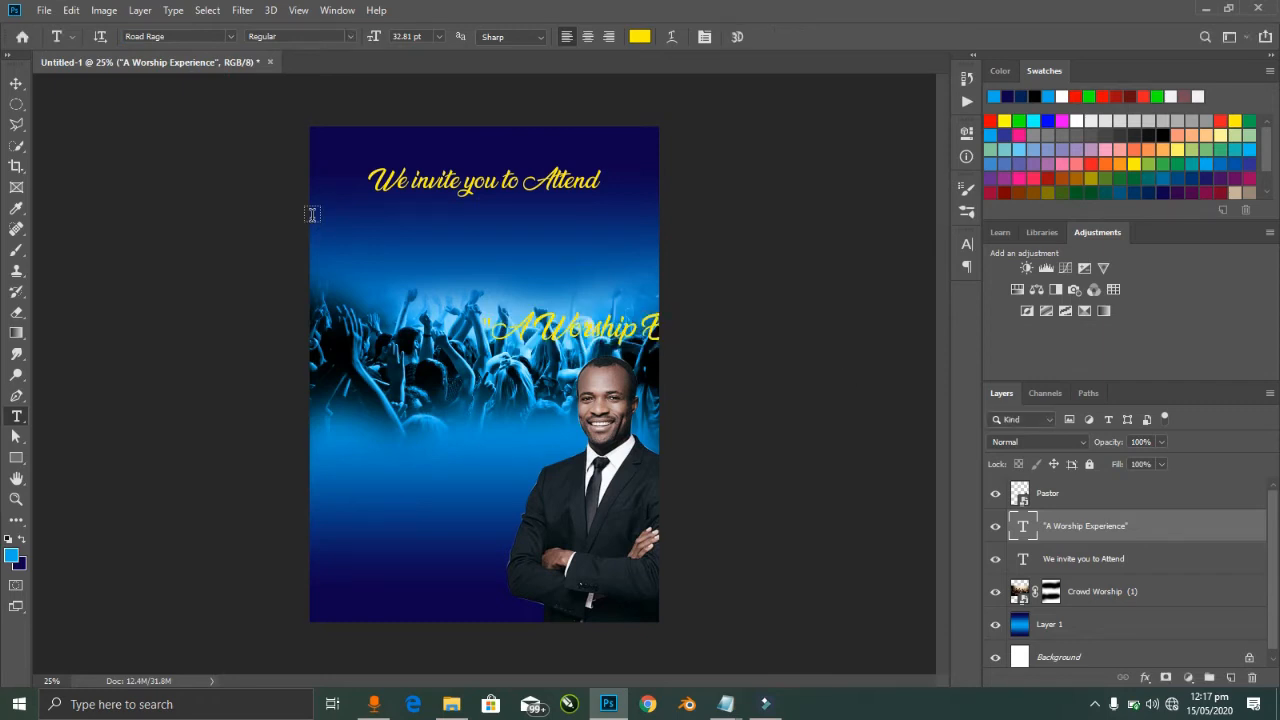
Step: Centre the single-line "A Worship Experience" text horizontally on the canvas
key(v)
key(ctrl+a)
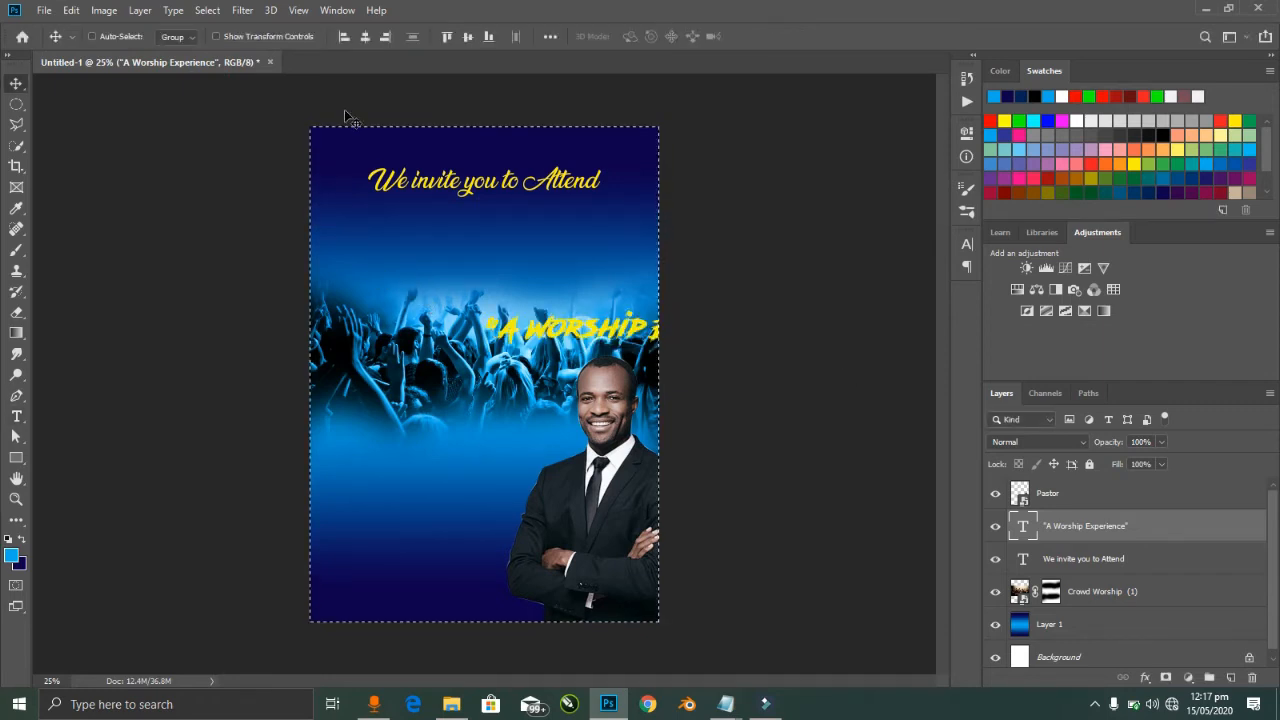
click(366, 37)
key(ctrl+d)
Step: Break the title into two lines before "Experience" and centre-align its paragraph
key(t)
click(478, 330)
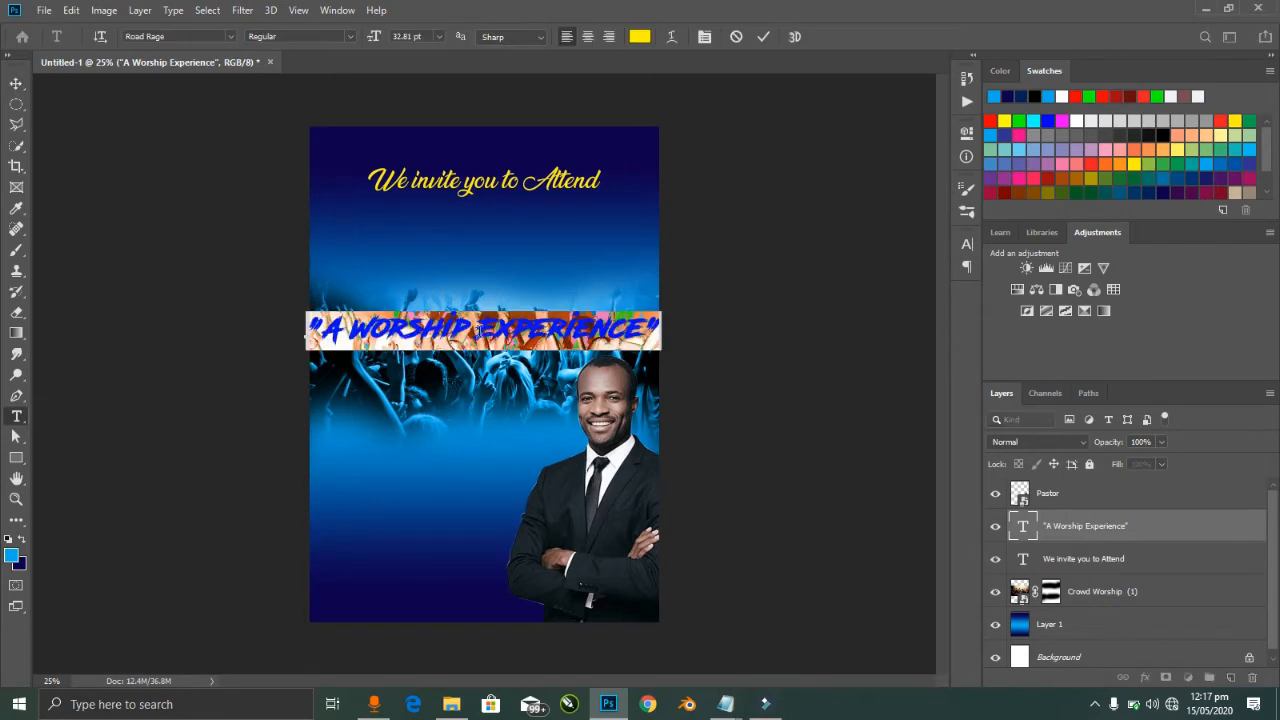
key(Return)
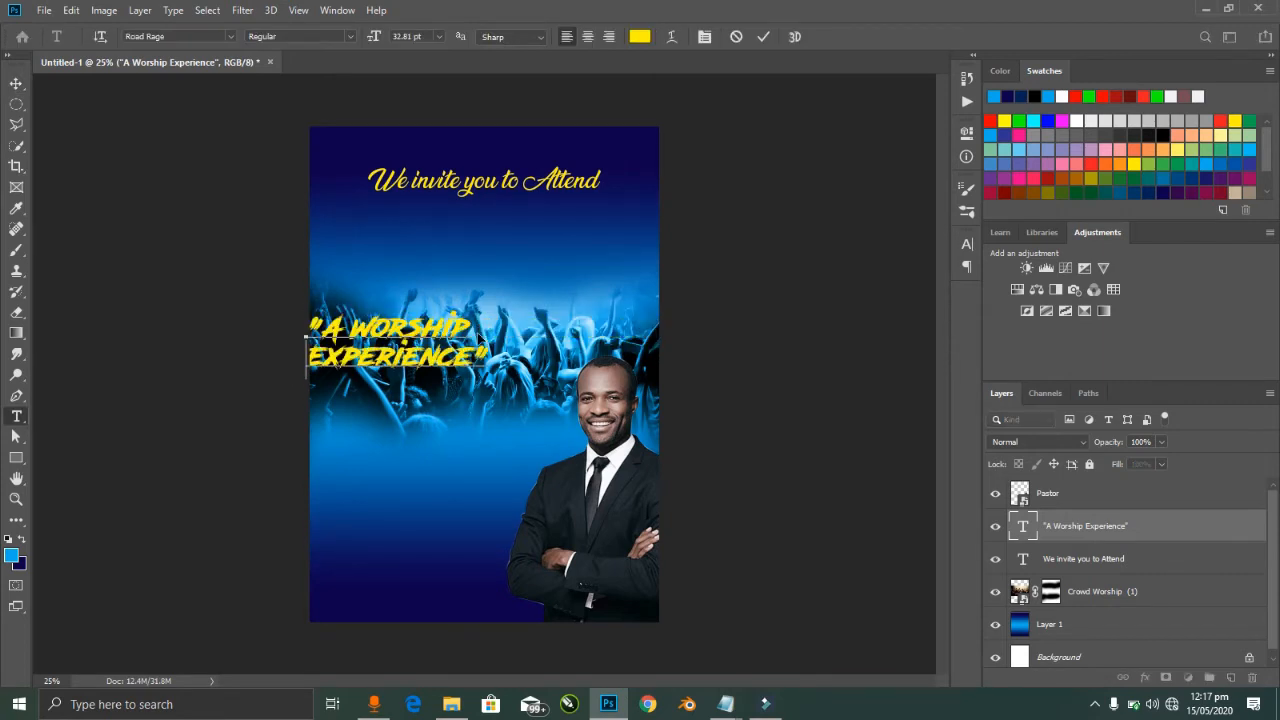
key(ctrl+a)
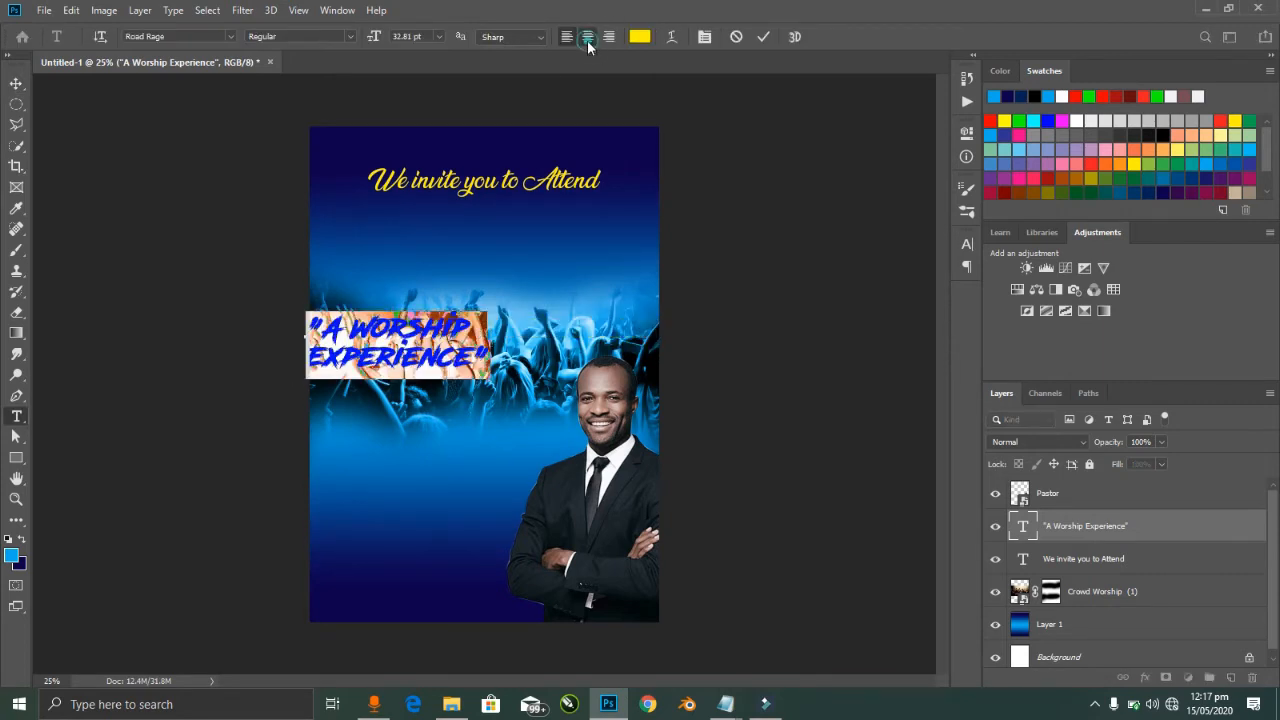
click(587, 38)
key(ctrl+Return)
Step: Align the two-line title to the horizontal centre of the canvas
key(v)
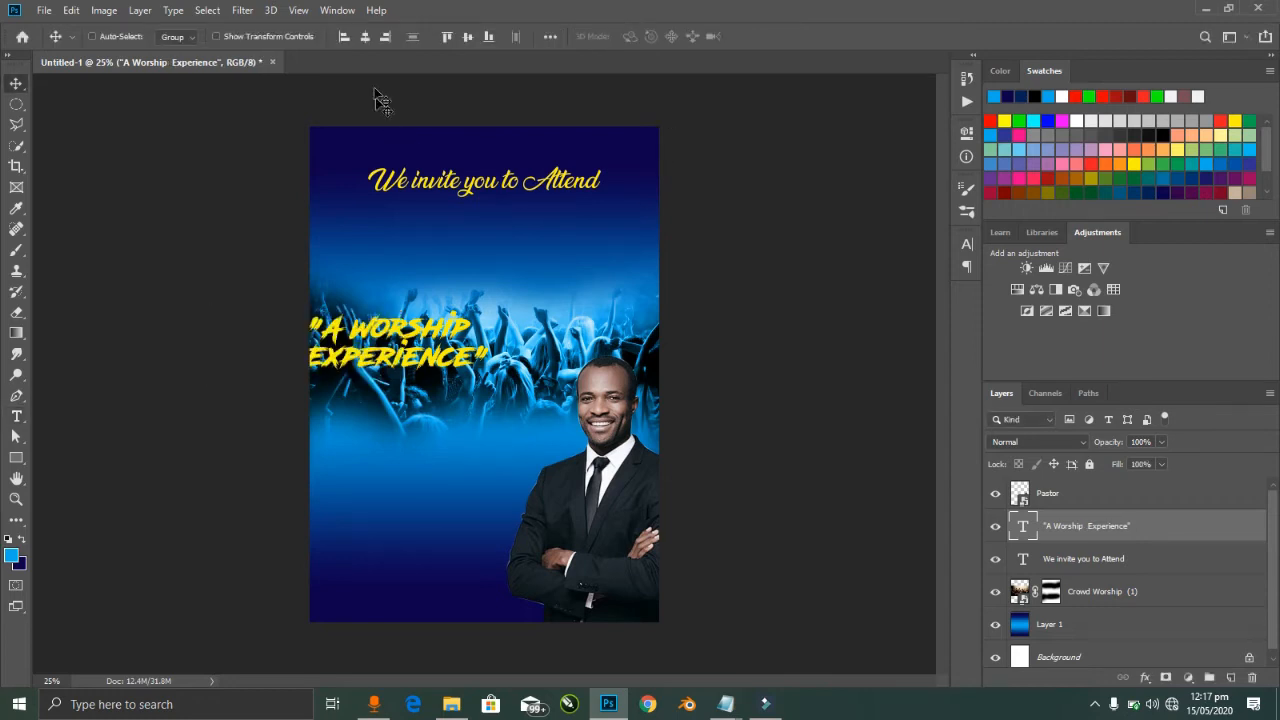
key(ctrl+a)
click(366, 38)
key(ctrl+d)
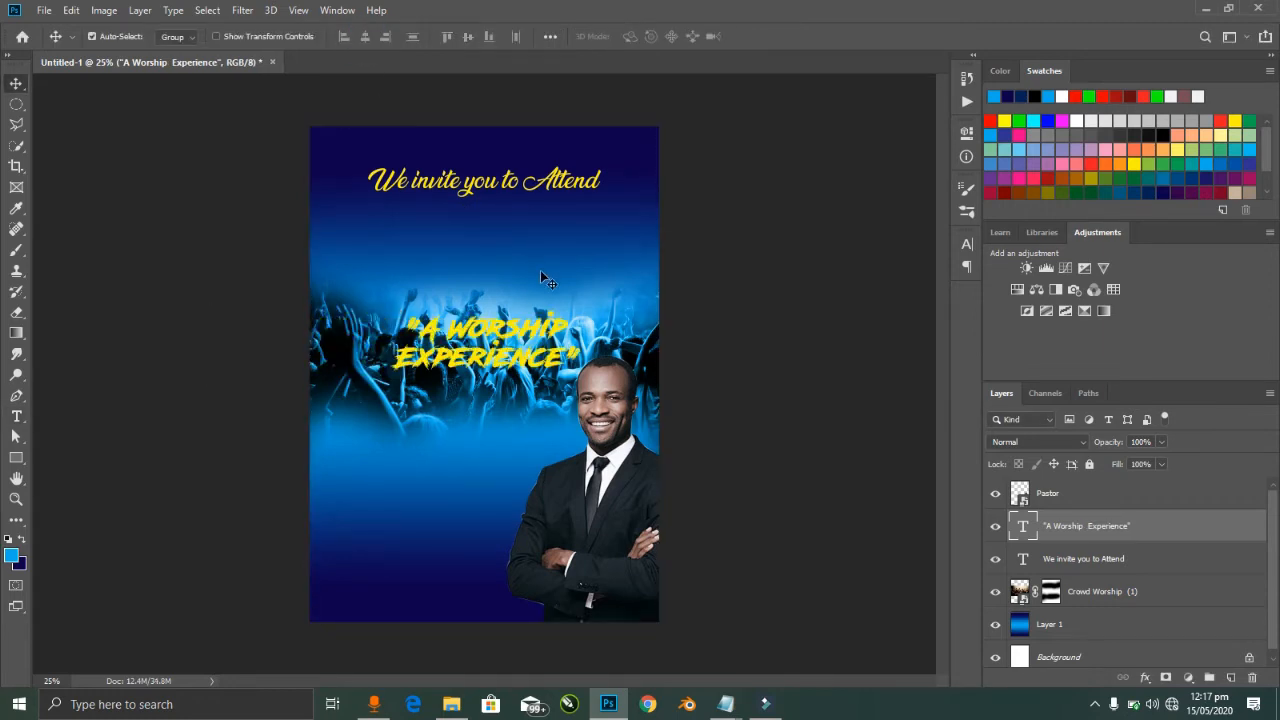
Step: Enlarge the two-line title to about 50.3 pt and place it directly below the invitation line
key(ctrl+t)
drag(578, 313, 600, 244)
key(Return)
Step: Recolour the whole "A Worship Experience" title white (ffffff)
key(t)
double_click(592, 236)
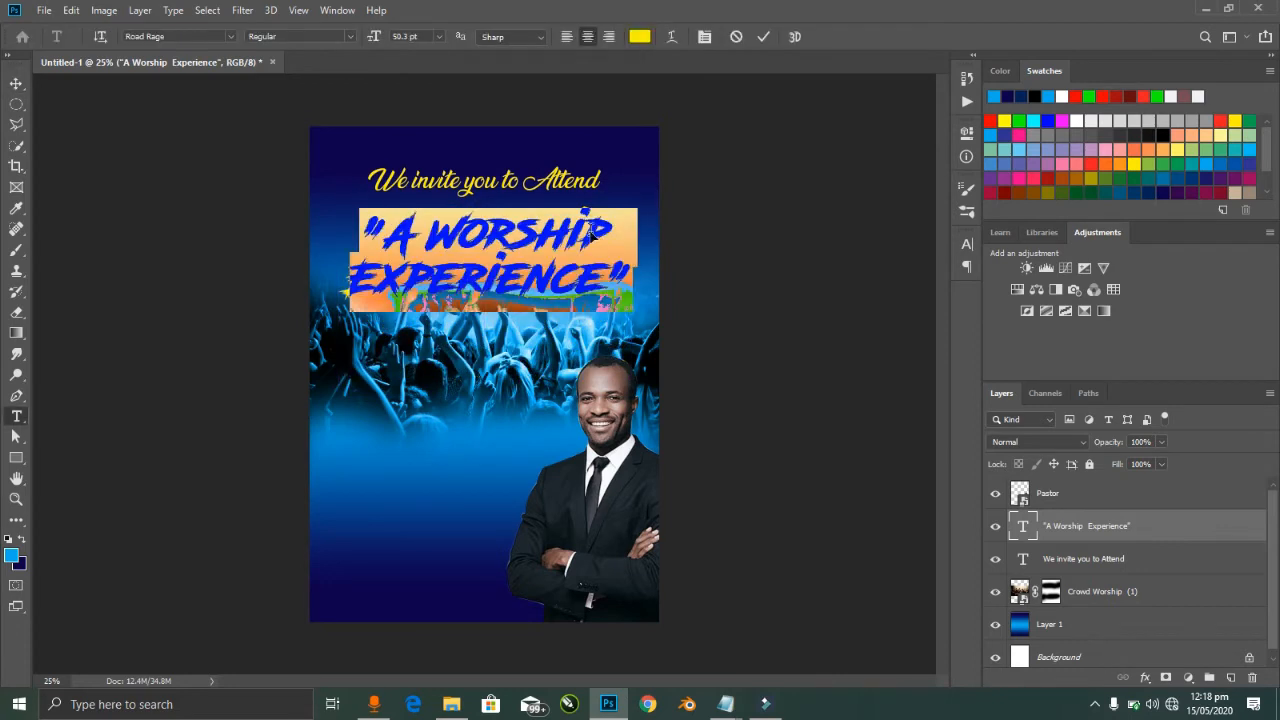
click(649, 40)
drag(480, 150, 433, 118)
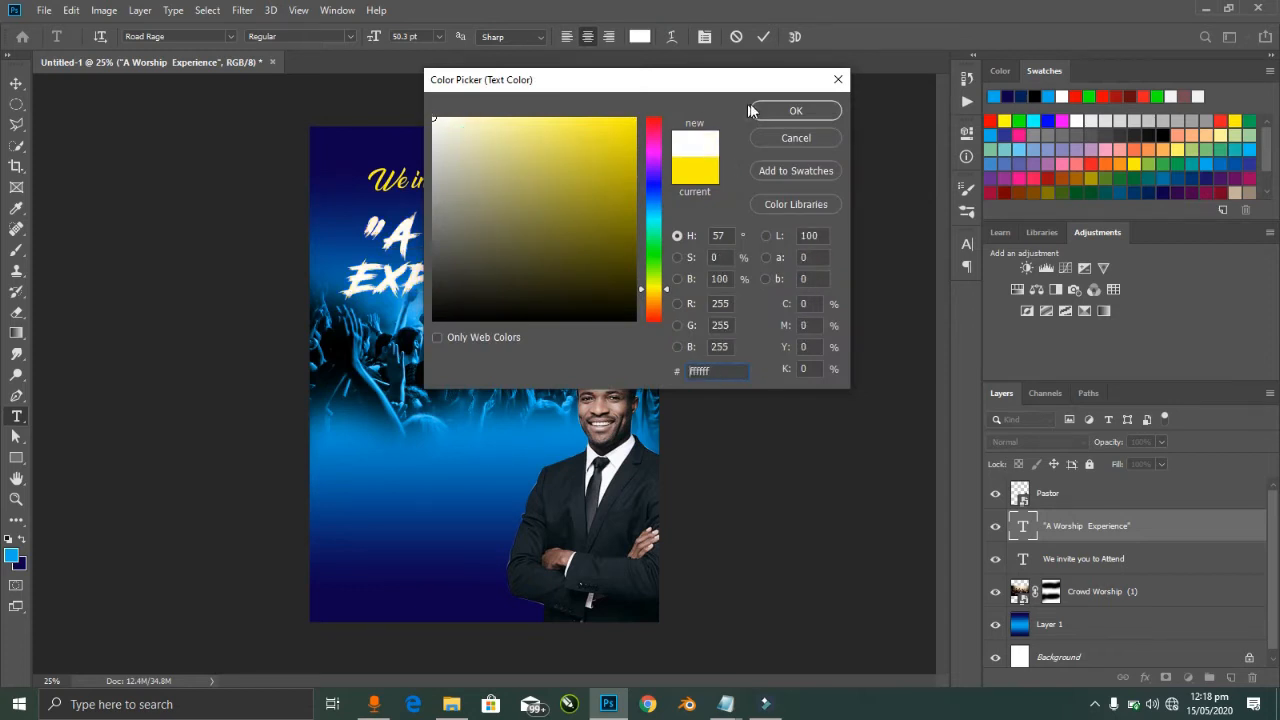
click(796, 110)
Step: Replace the letter X in "Experience" with blank space, leaving a gap in the word
click(417, 265)
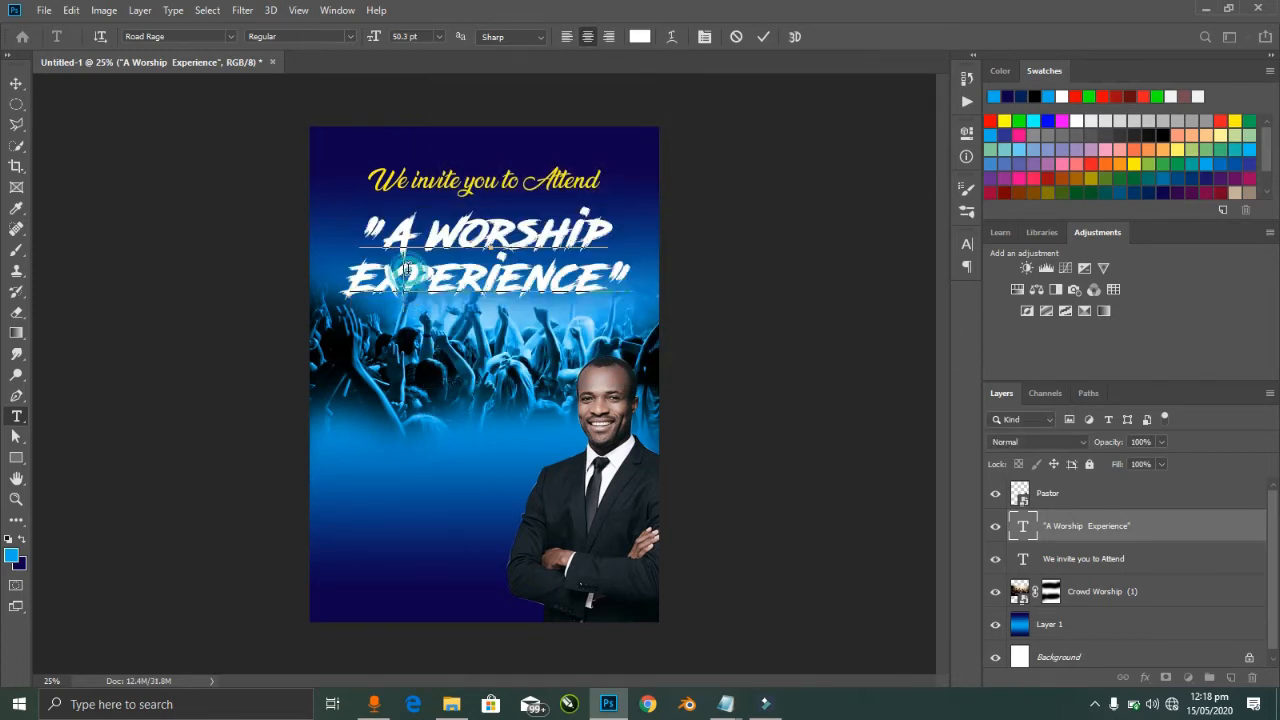
drag(381, 278, 400, 280)
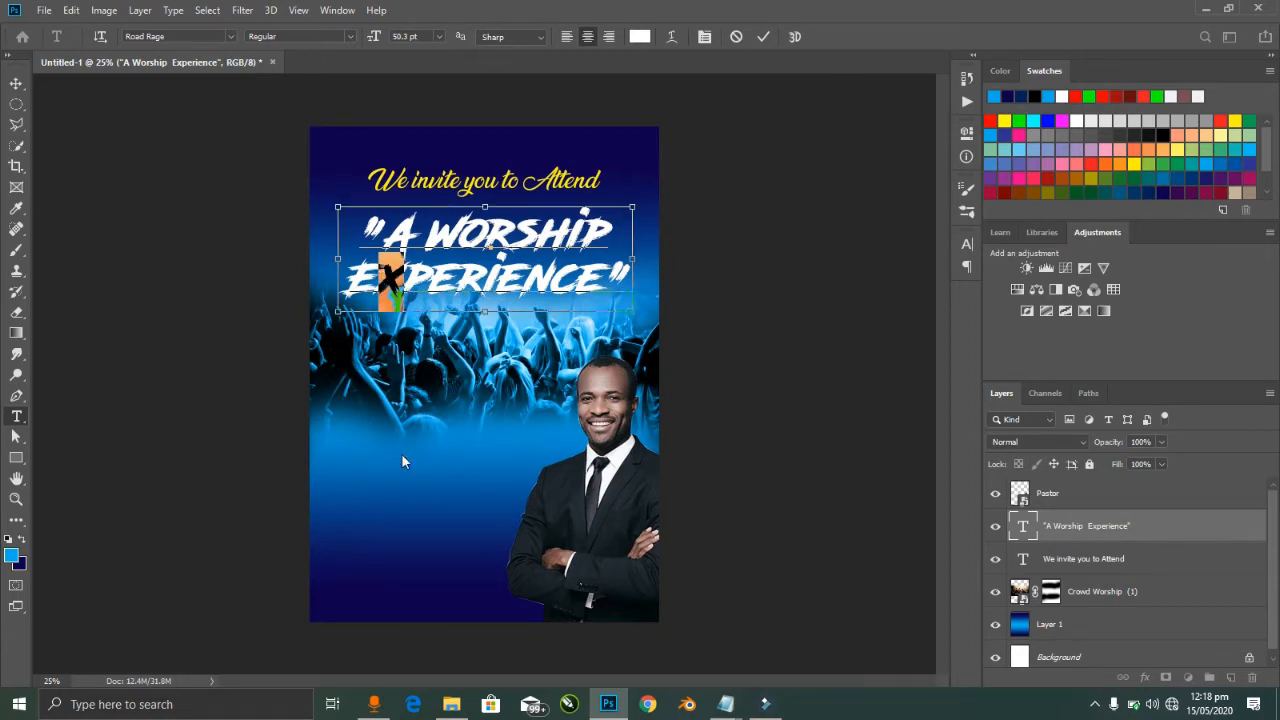
key(BackSpace)
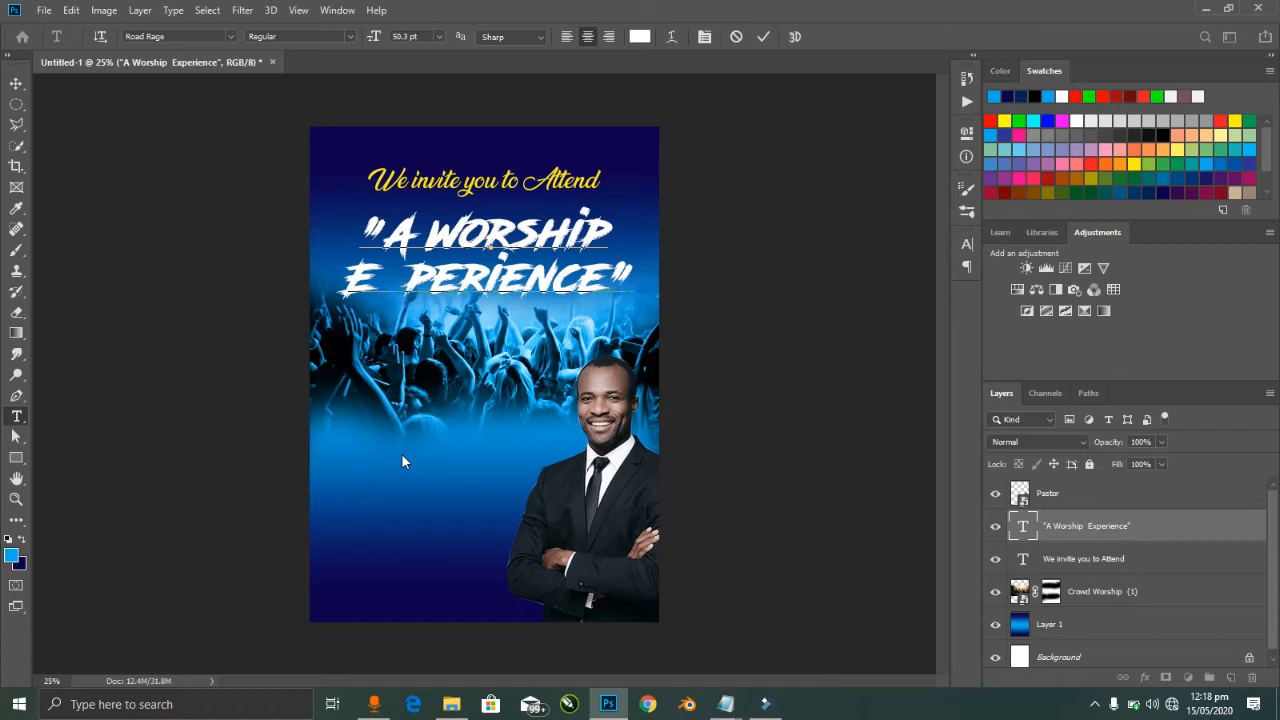
key(ctrl+Return)
Step: Duplicate the title below itself over the crowd and replace the copy's text with a single "x"
key(v)
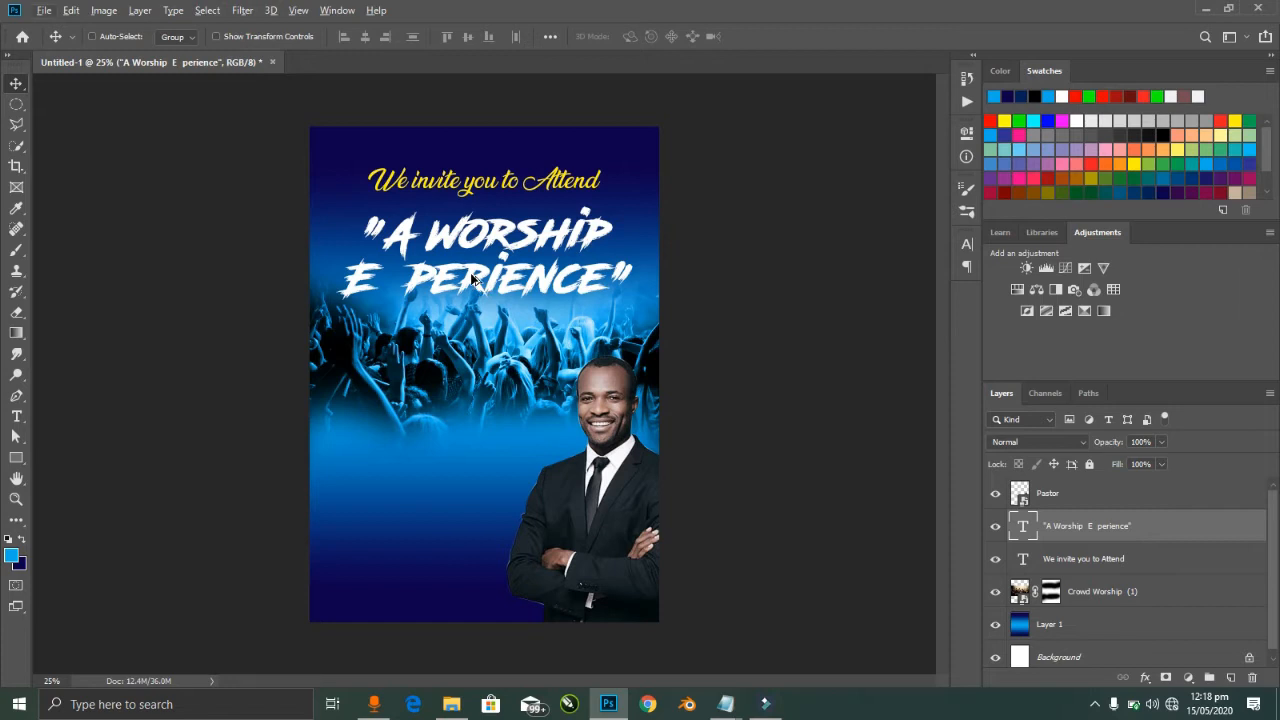
drag(474, 280, 478, 385)
key(t)
click(478, 385)
key(ctrl+a)
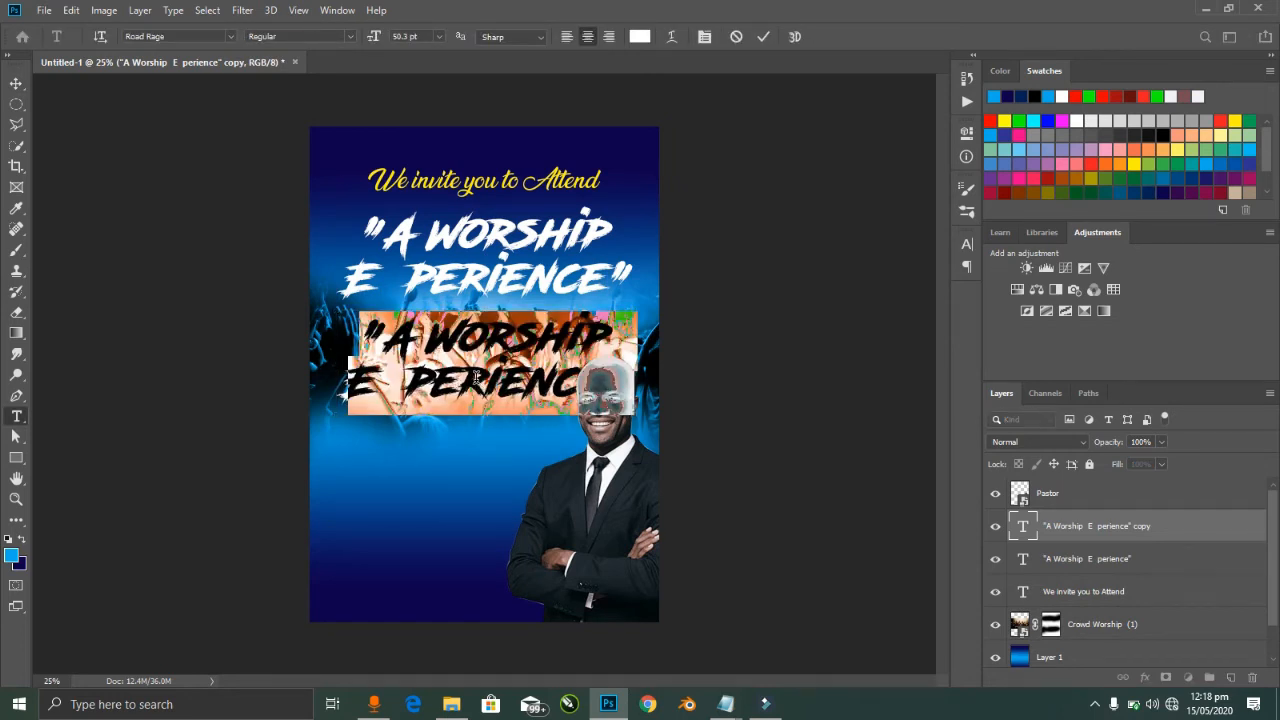
text(X)
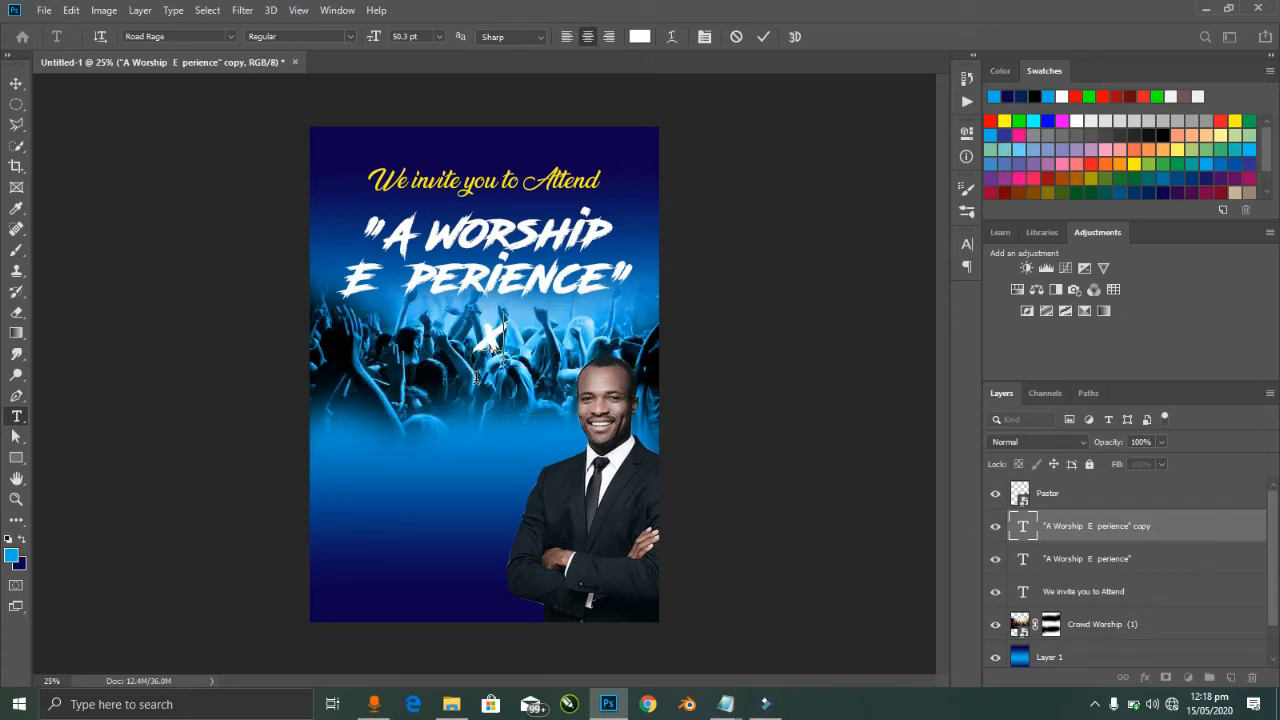
key(ctrl+Return)
Step: Move the separate X into the gap in "Experience" and enlarge it to about 101 pt
key(v)
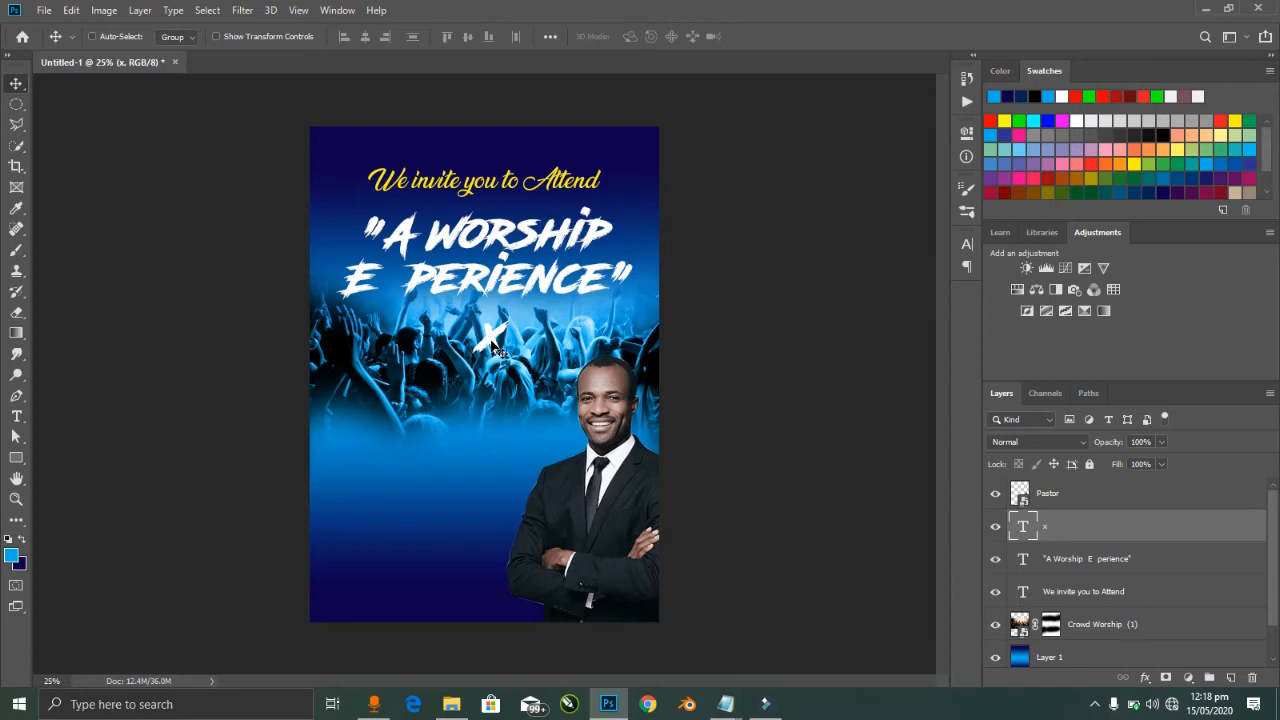
drag(494, 345, 394, 288)
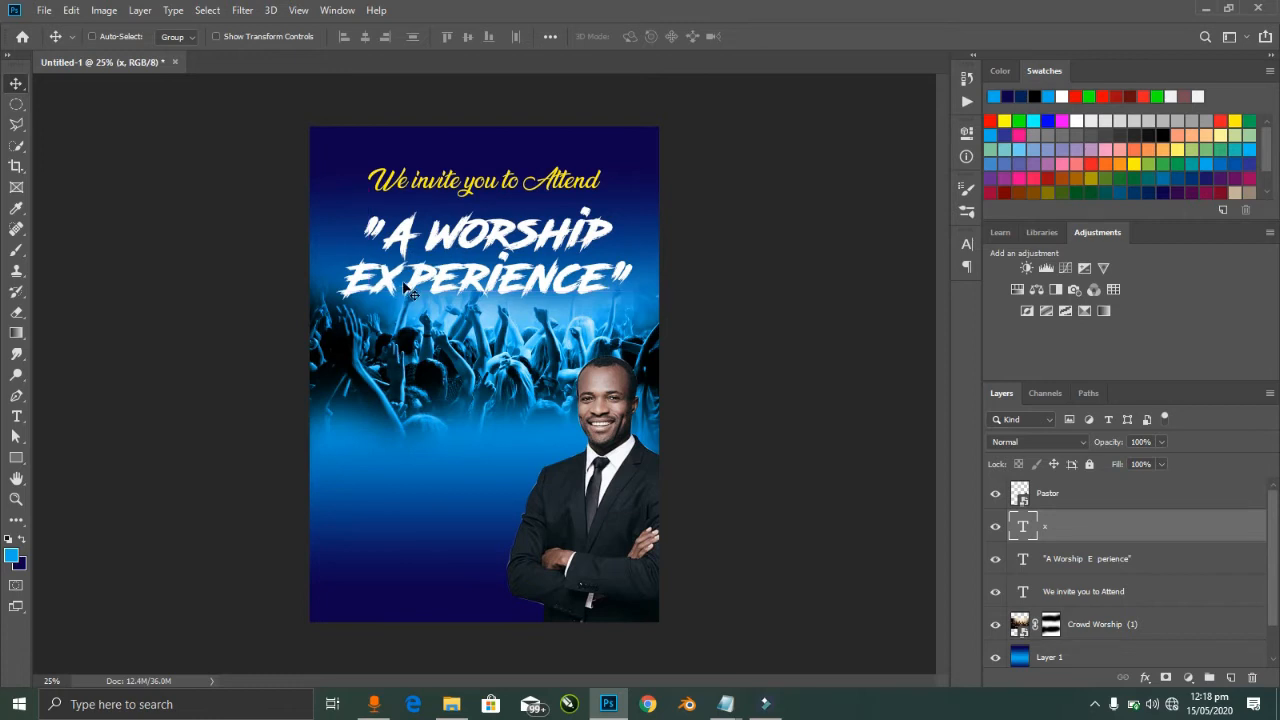
key(ctrl+t)
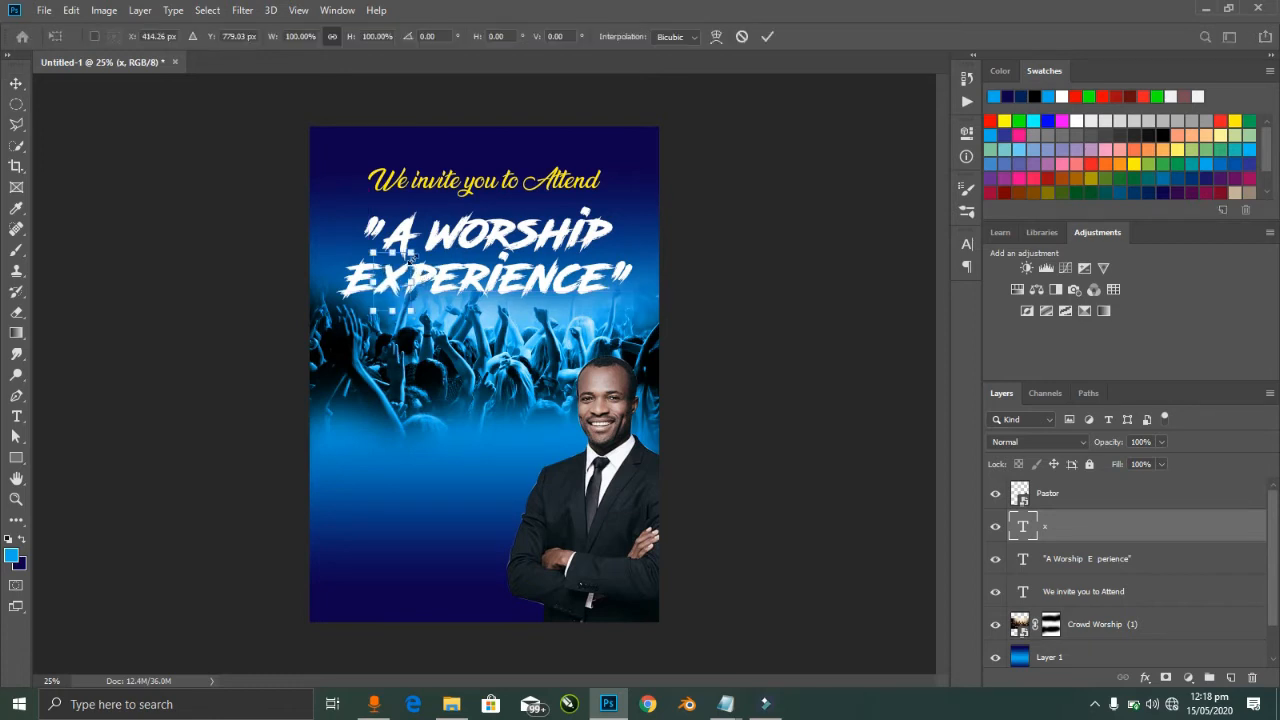
drag(420, 253, 438, 228)
key(Return)
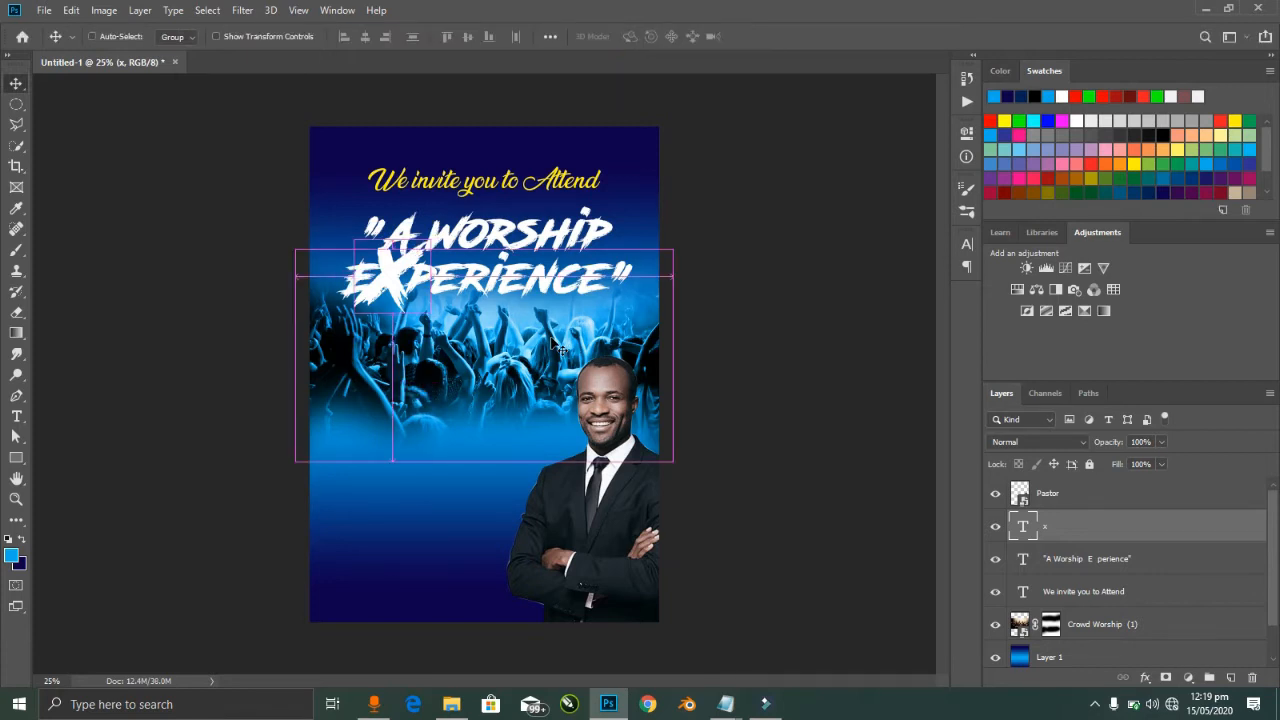
Step: Recolour the enlarged X with the dark navy blue swatch
key(t)
key(Return)
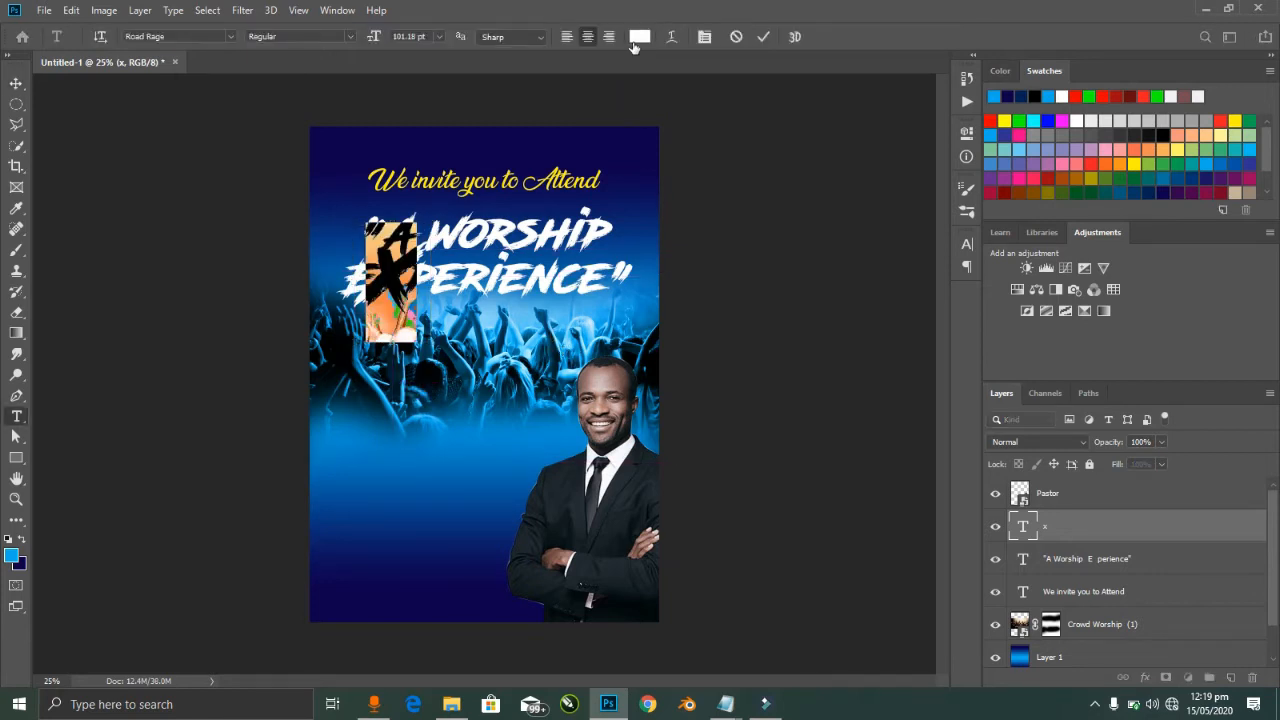
click(636, 40)
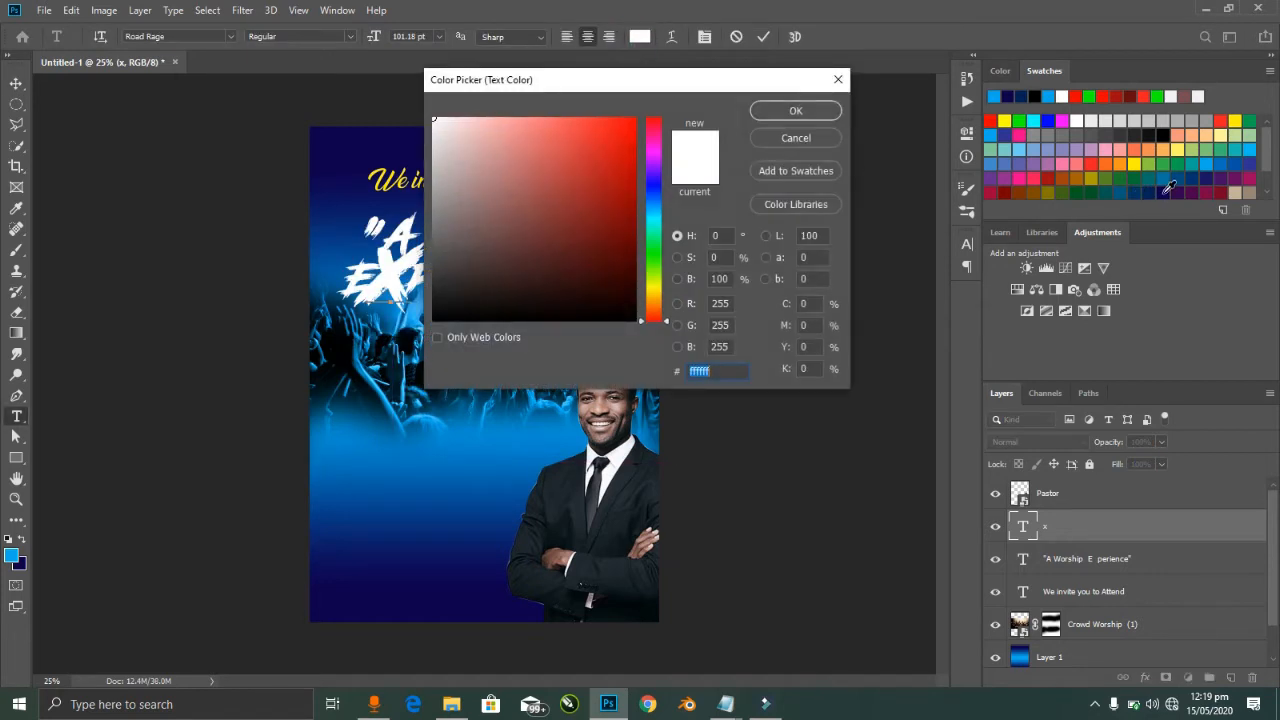
click(1166, 190)
click(783, 112)
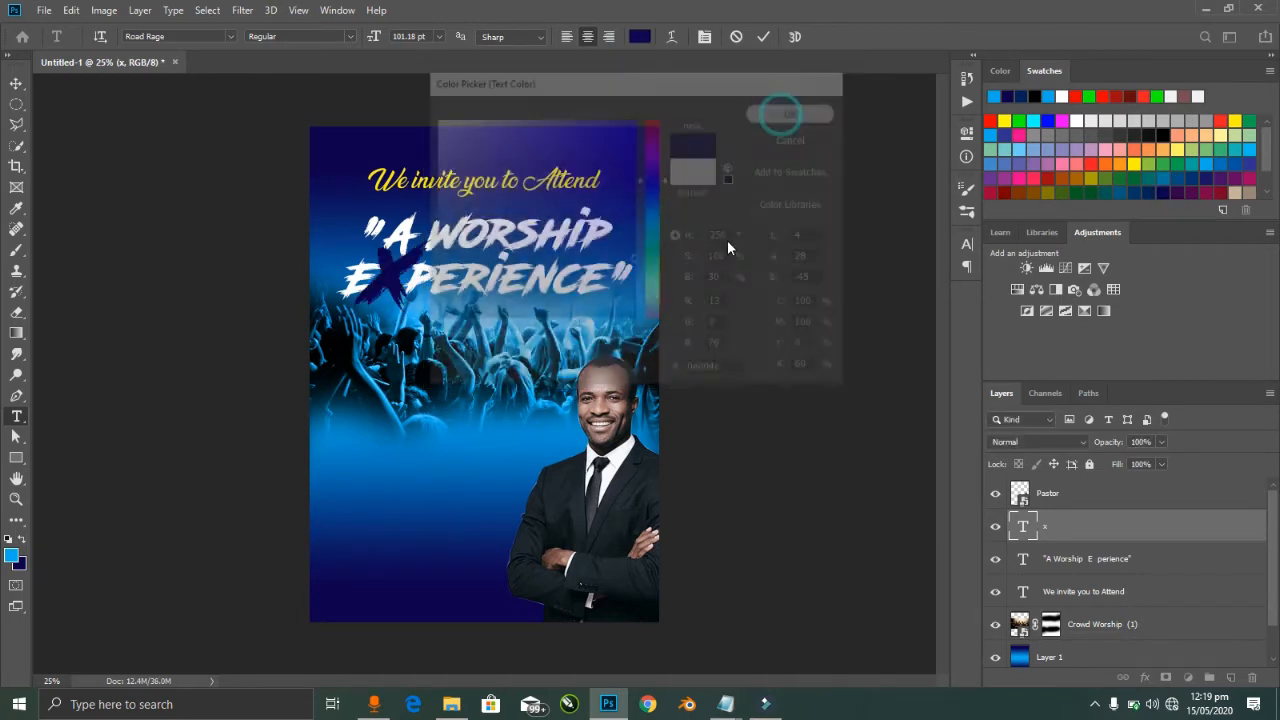
key(ctrl+Return)
Step: Group the X and title text layers and name the group "A worship Experience"
key(v)
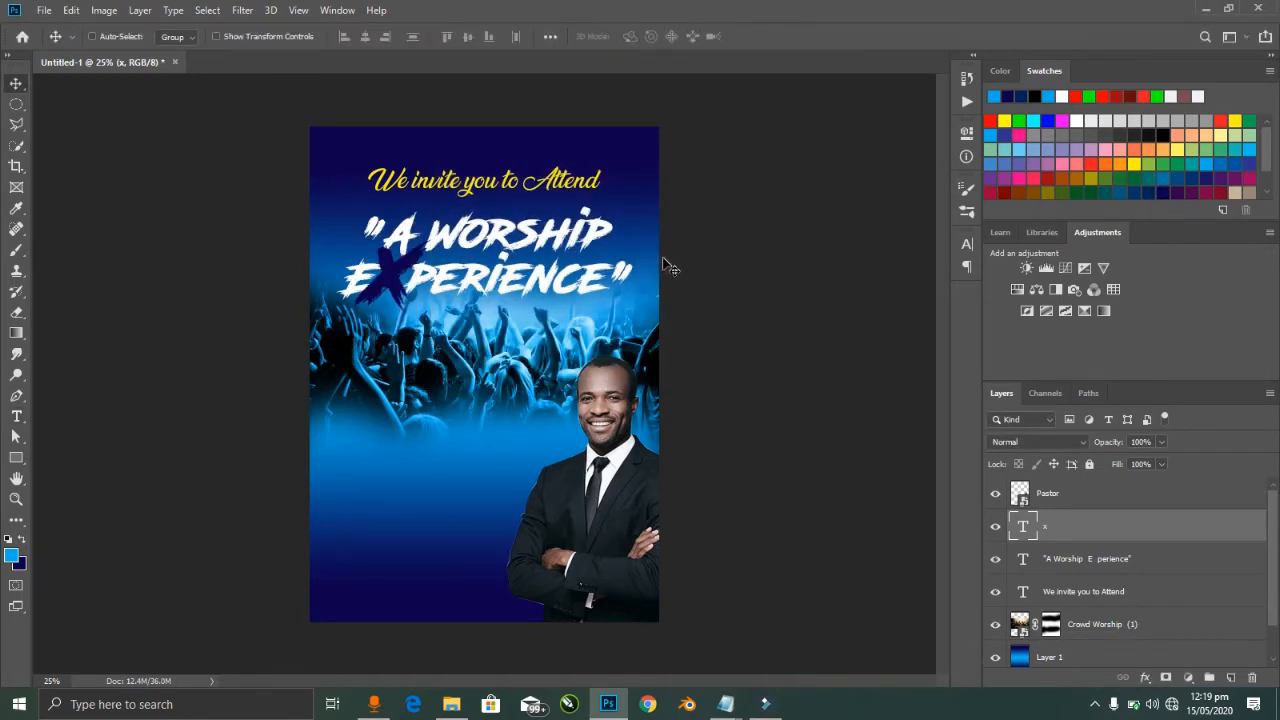
ctrl+shift+click(630, 285)
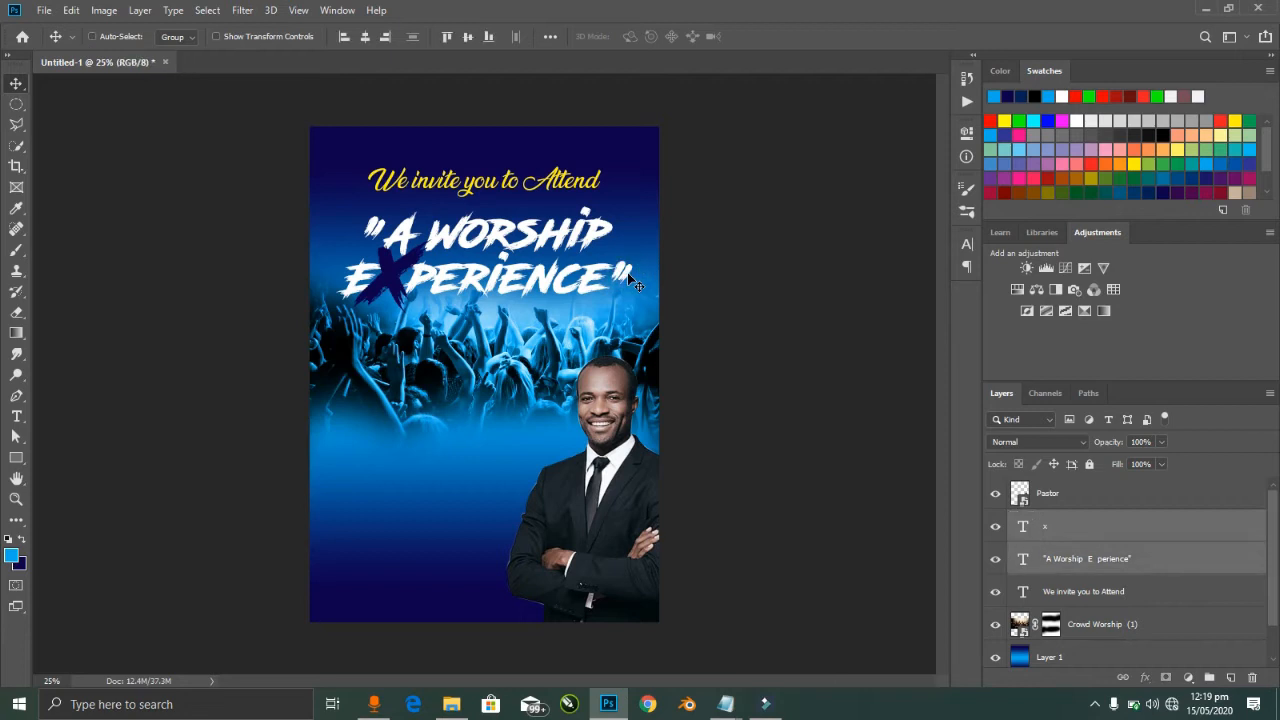
key(ctrl+g)
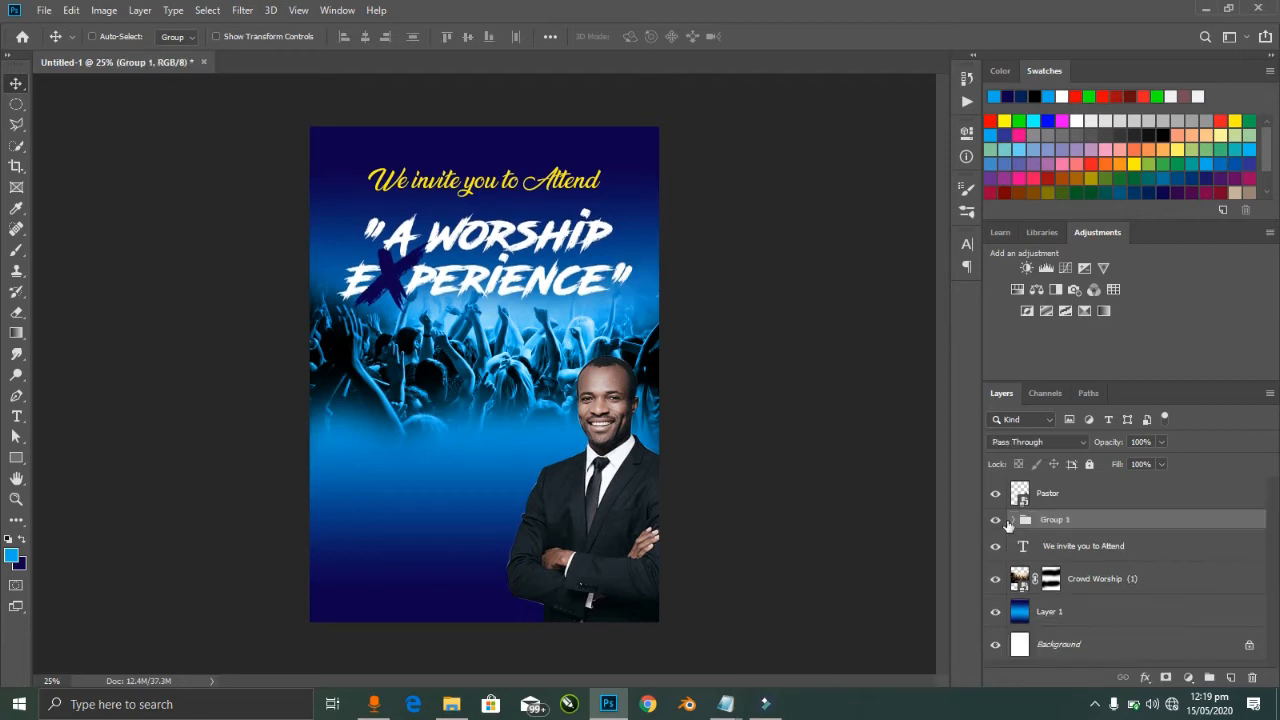
double_click(1058, 520)
text(A worship Experience)
key(Return)
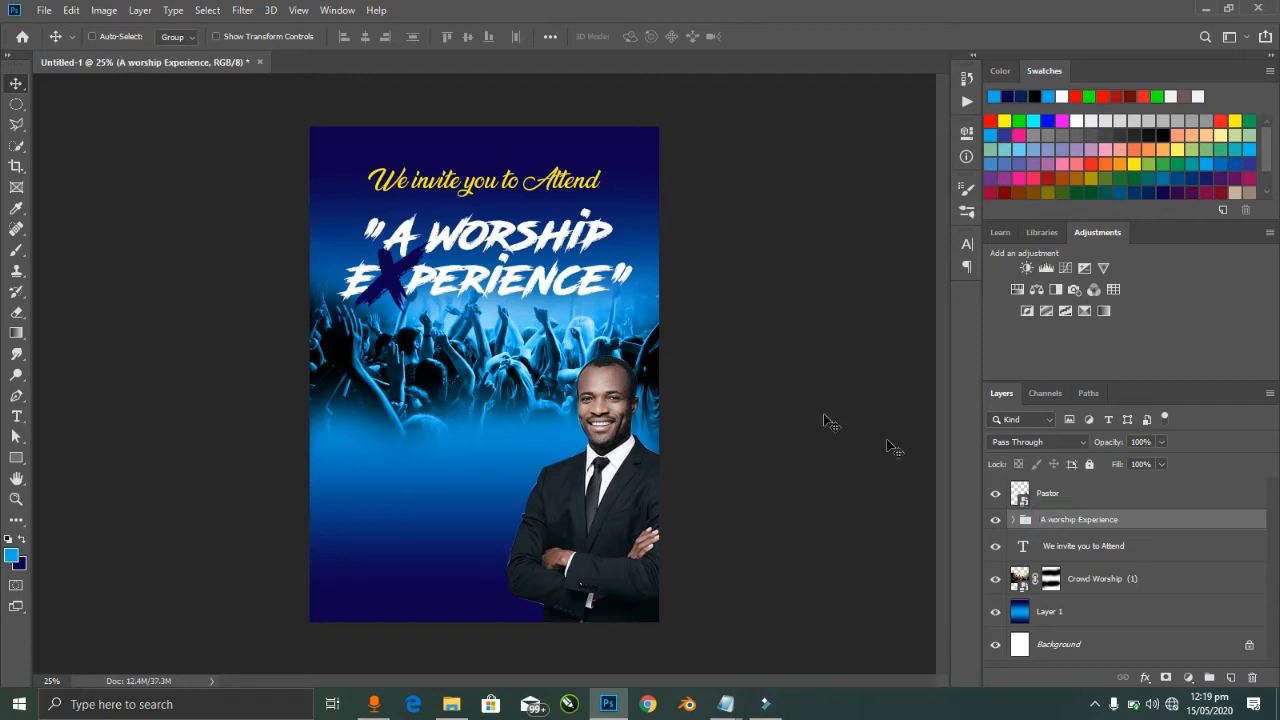
Step: Centre the "A worship Experience" group horizontally on the canvas
drag(622, 286, 623, 288)
key(ctrl+a)
click(365, 37)
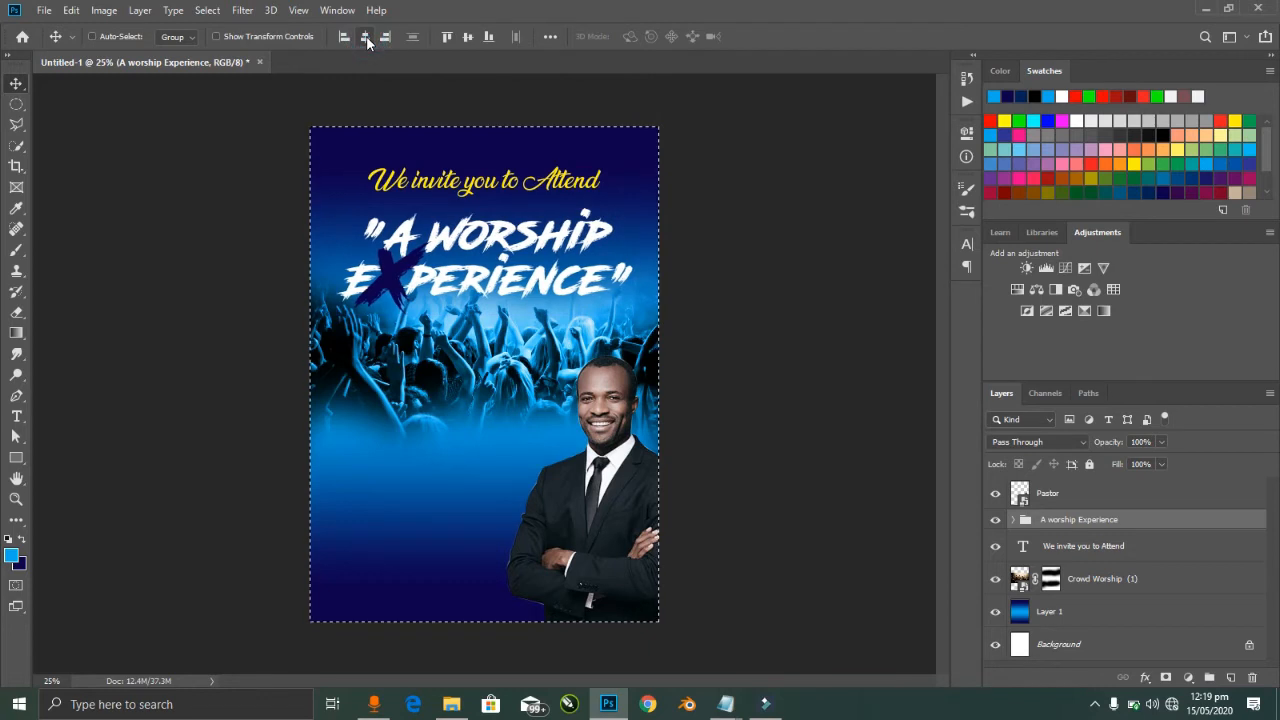
key(ctrl+d)
Step: Move the title group slightly down and scale it to about 105.5% from its centre
drag(553, 296, 553, 310)
key(ctrl+t)
drag(630, 217, 638, 210)
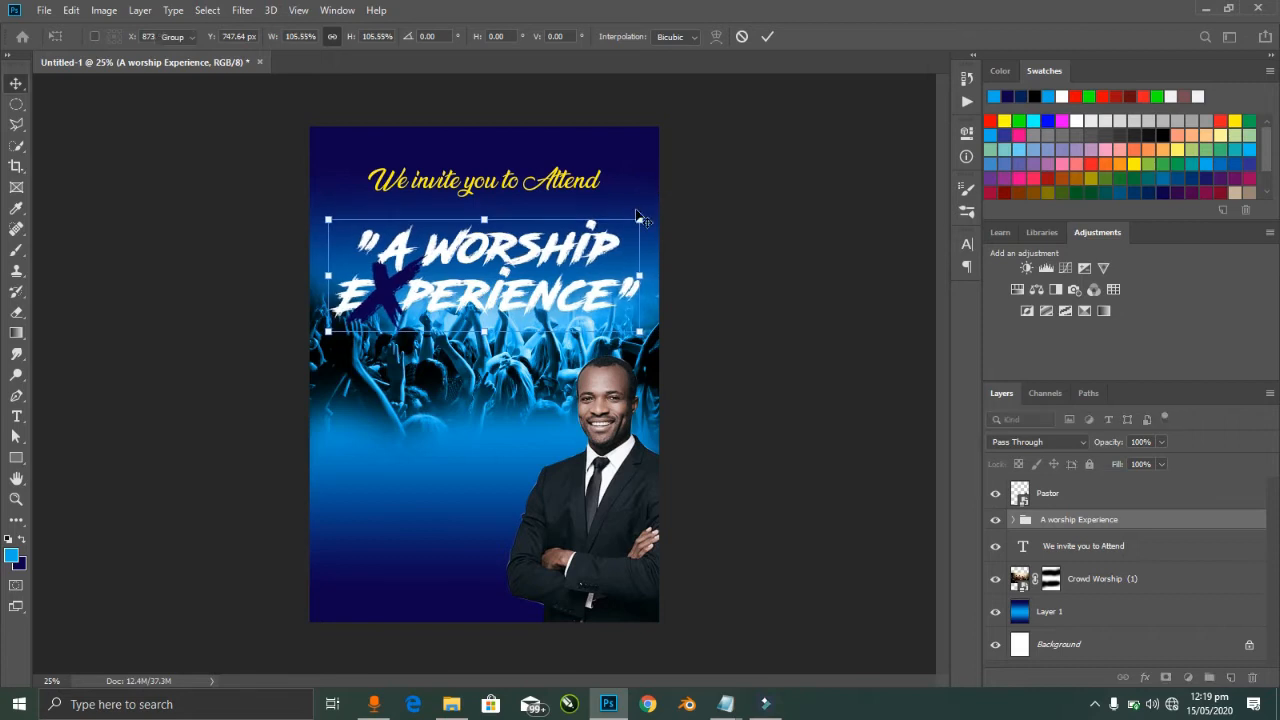
key(Return)
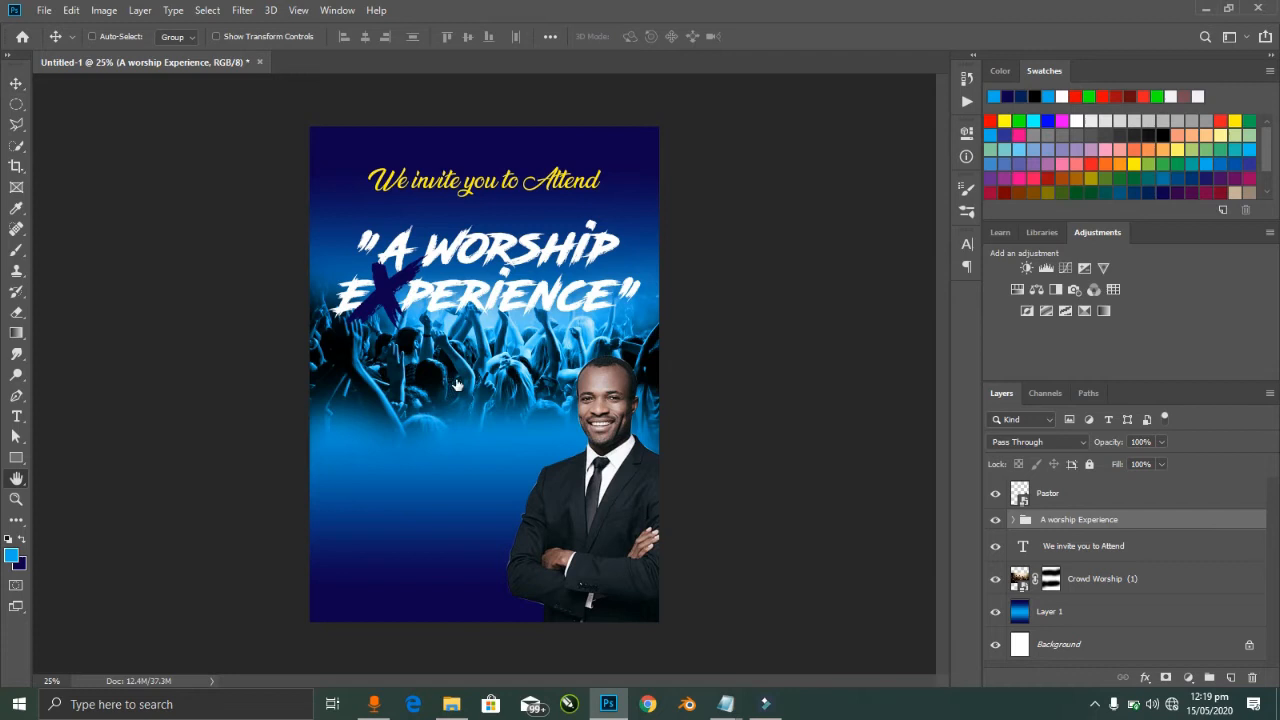
Step: Add a drop shadow to the title group with a distance of 26 px, and adjust its opacity and size
double_click(1180, 519)
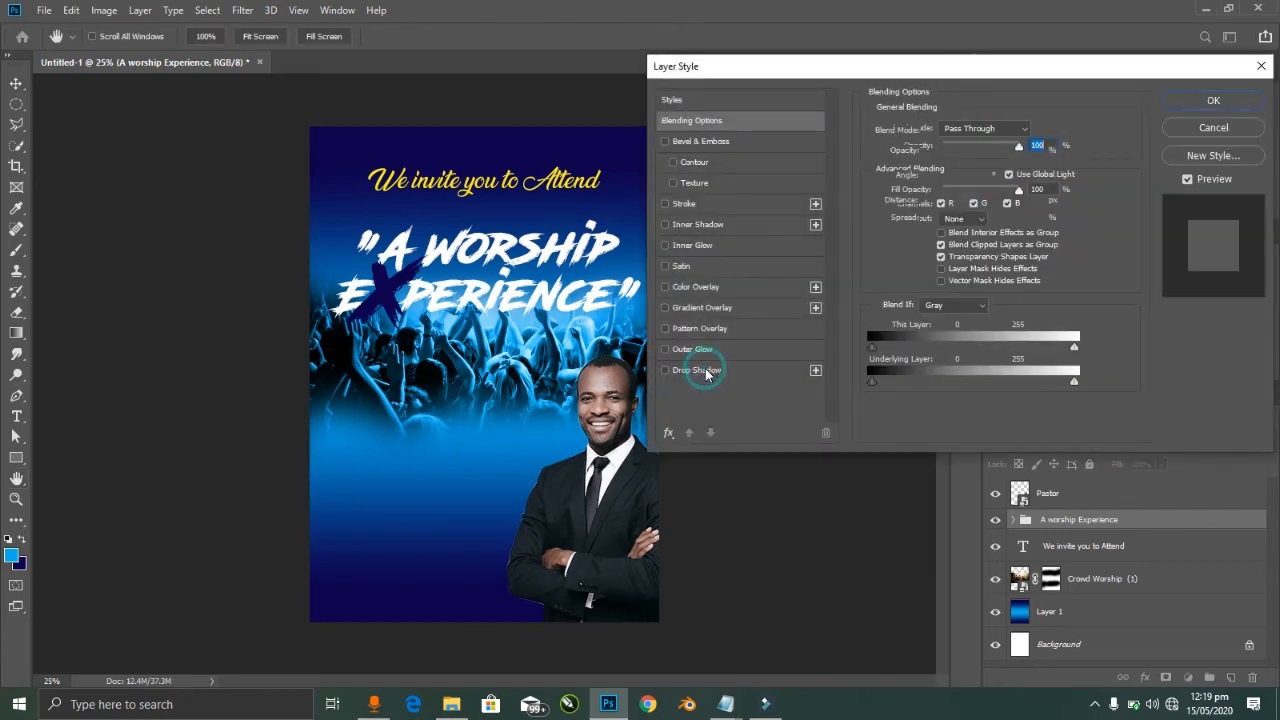
click(705, 371)
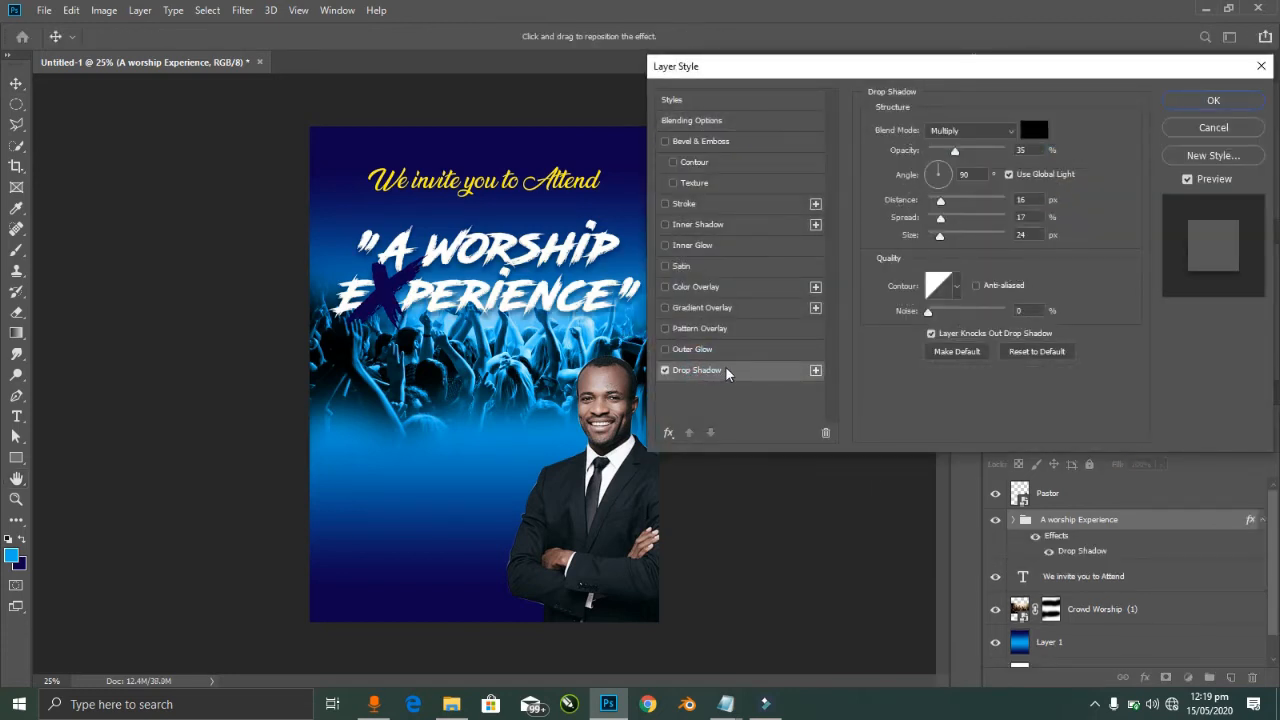
click(950, 201)
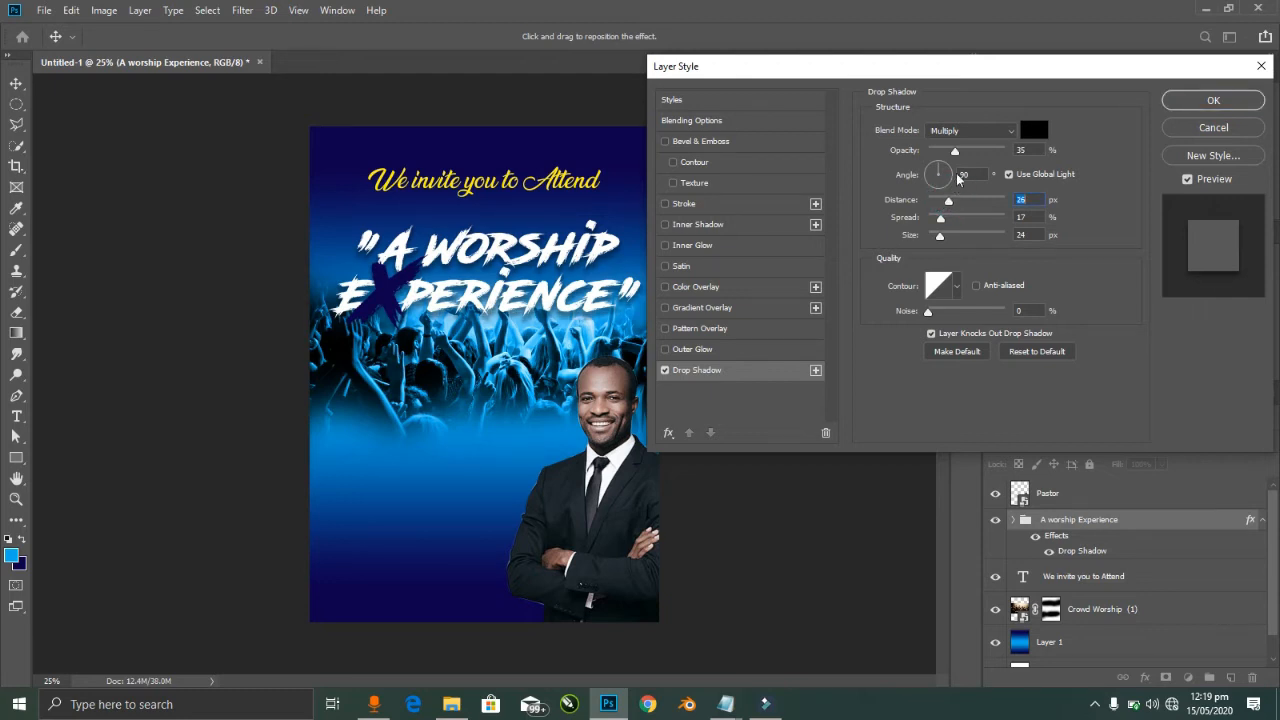
click(951, 150)
drag(953, 153, 950, 158)
mouse_move(940, 241)
mouse_down()
mouse_move(944, 205)
mouse_move(943, 220)
mouse_up()
click(1180, 104)
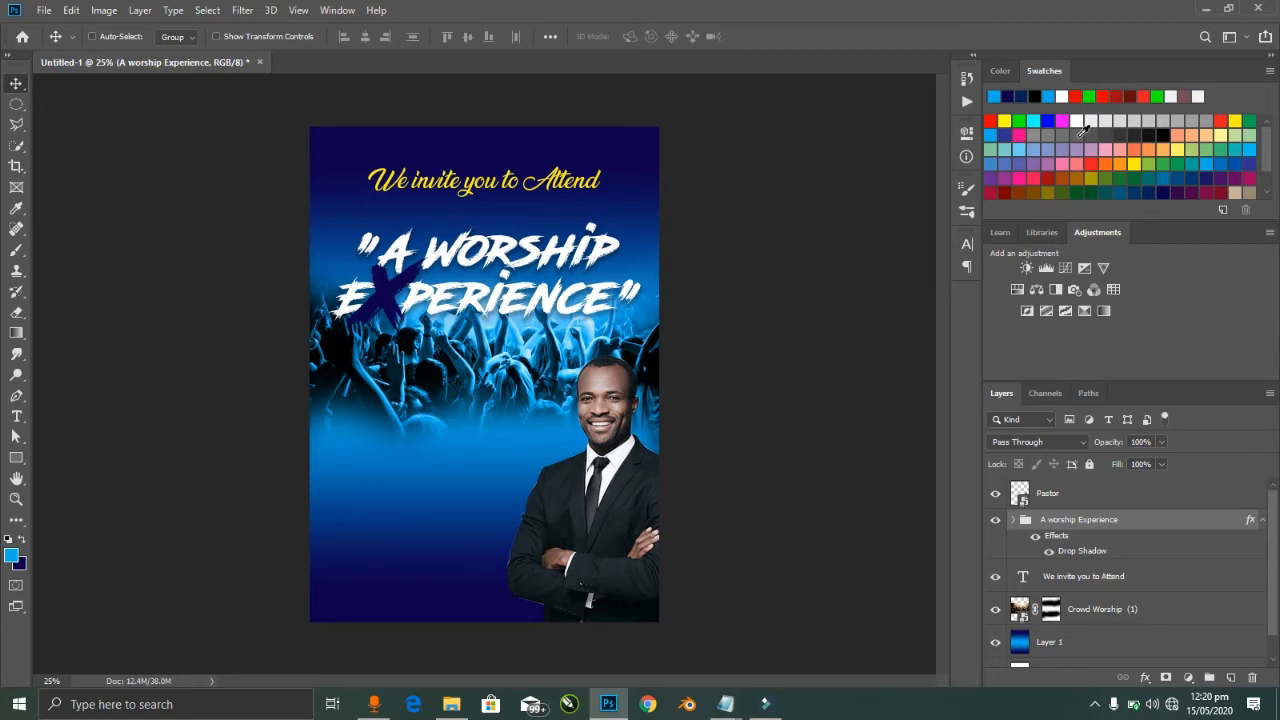
Step: Copy the "Tagged: Call to Worship" lines from the Notepad text file and return to Photoshop
key(alt+Tab)
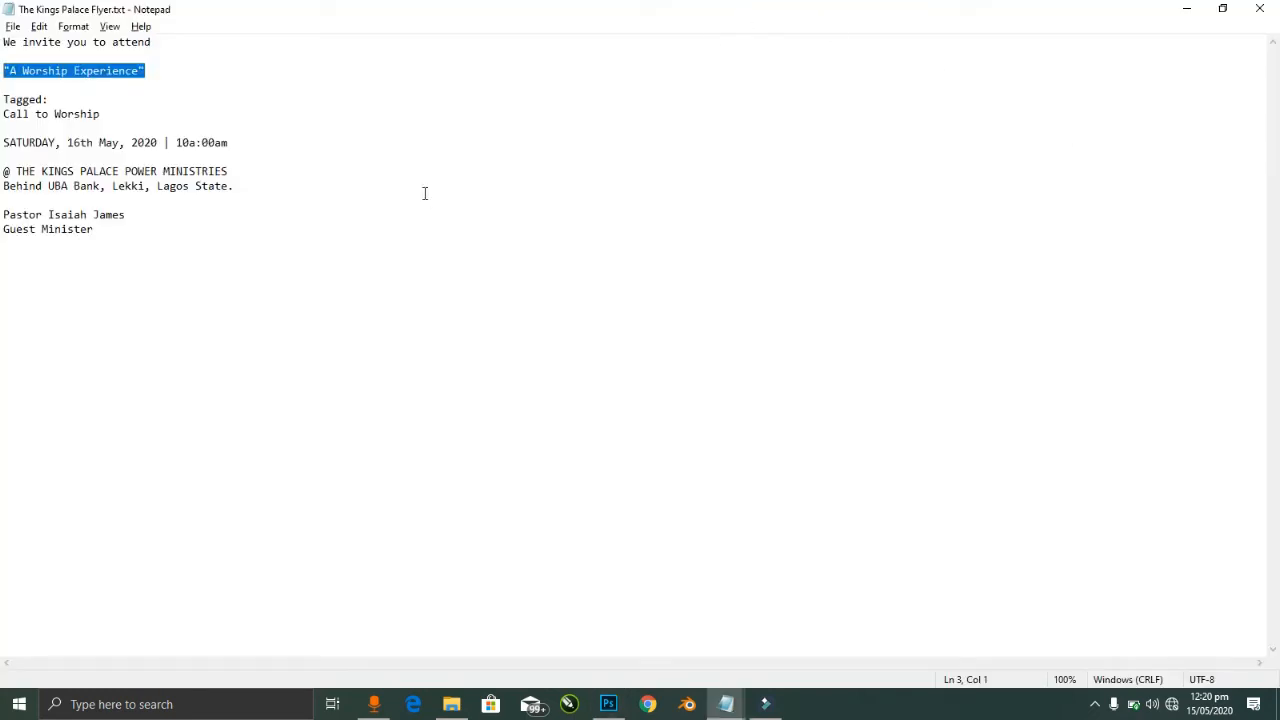
click(108, 115)
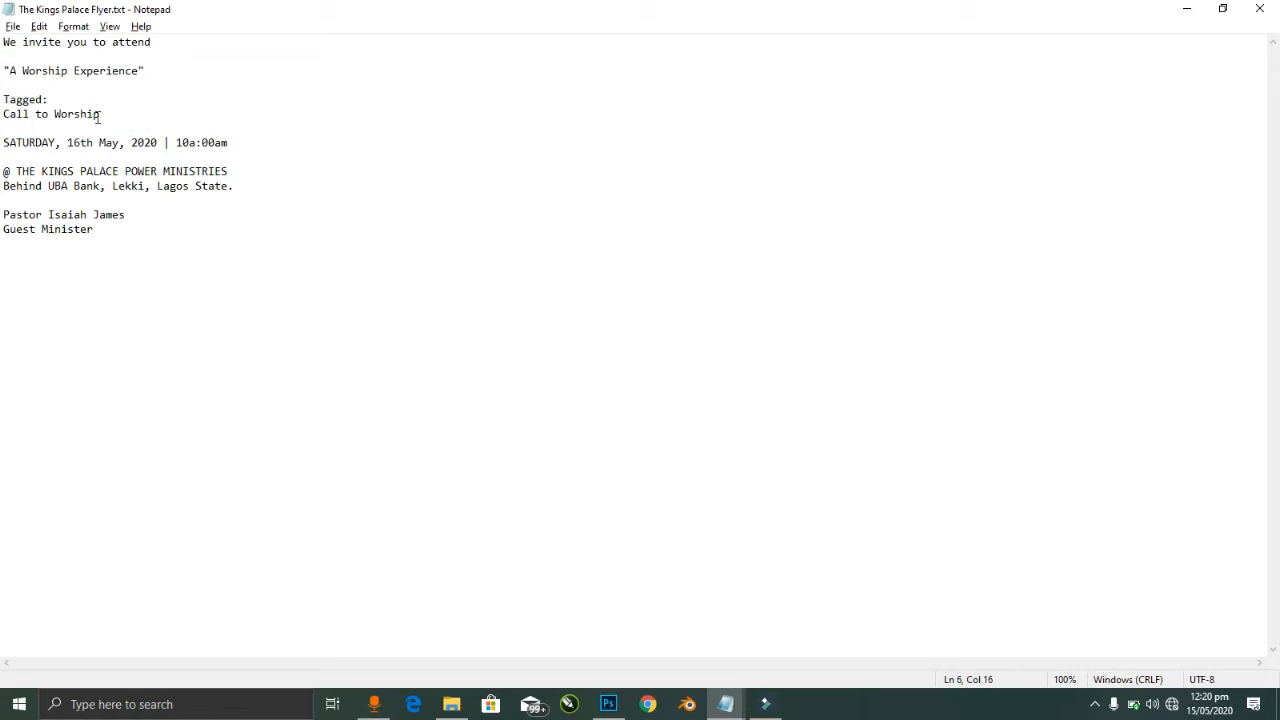
drag(108, 115, 4, 100)
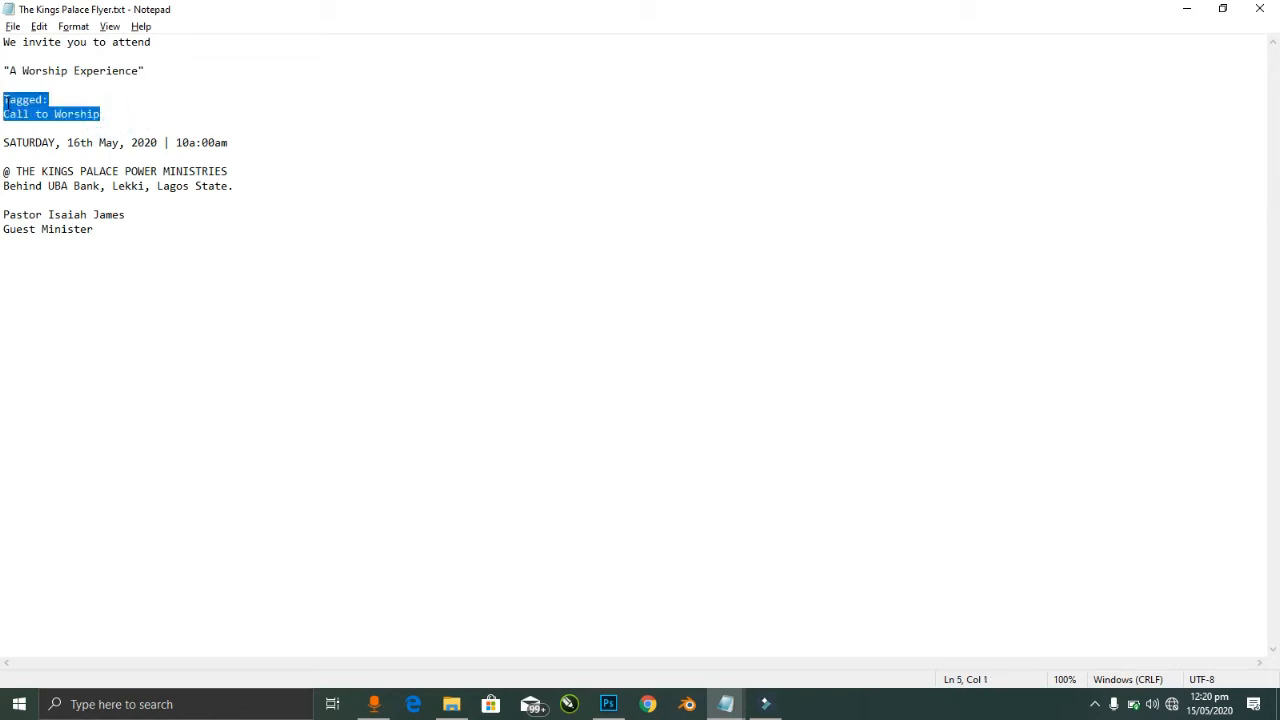
key(alt+Tab)
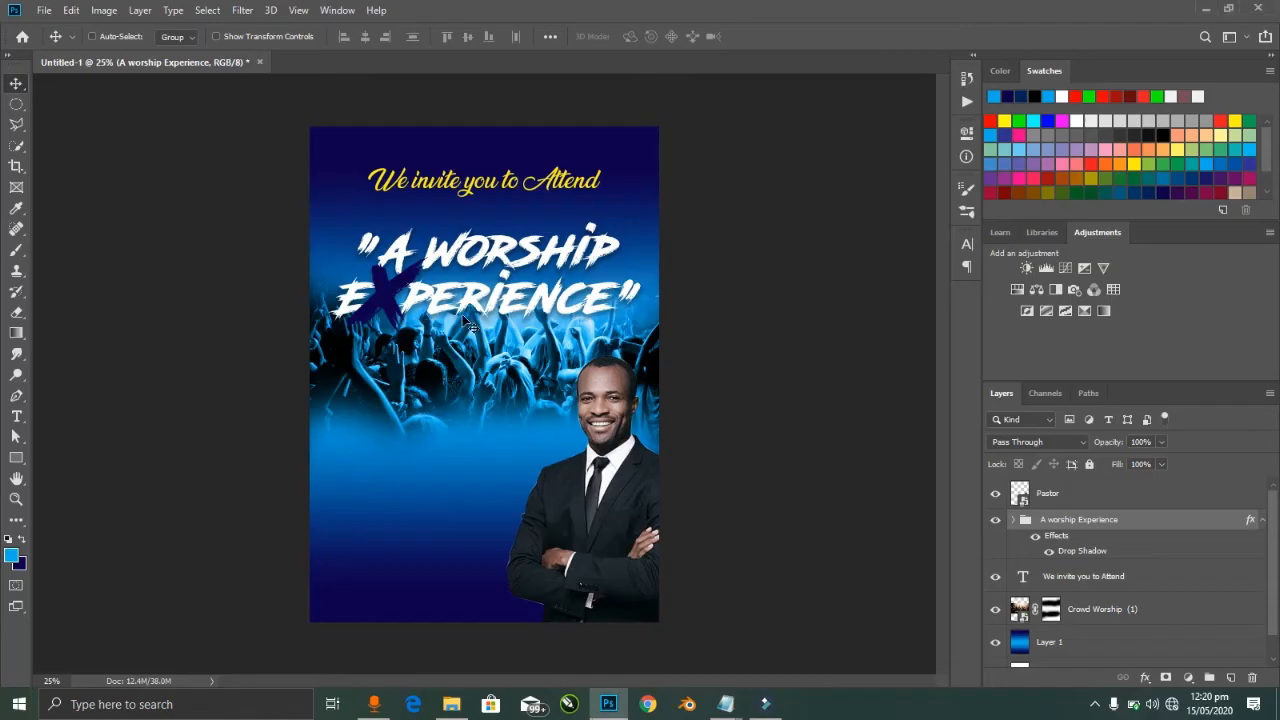
right_click(436, 434)
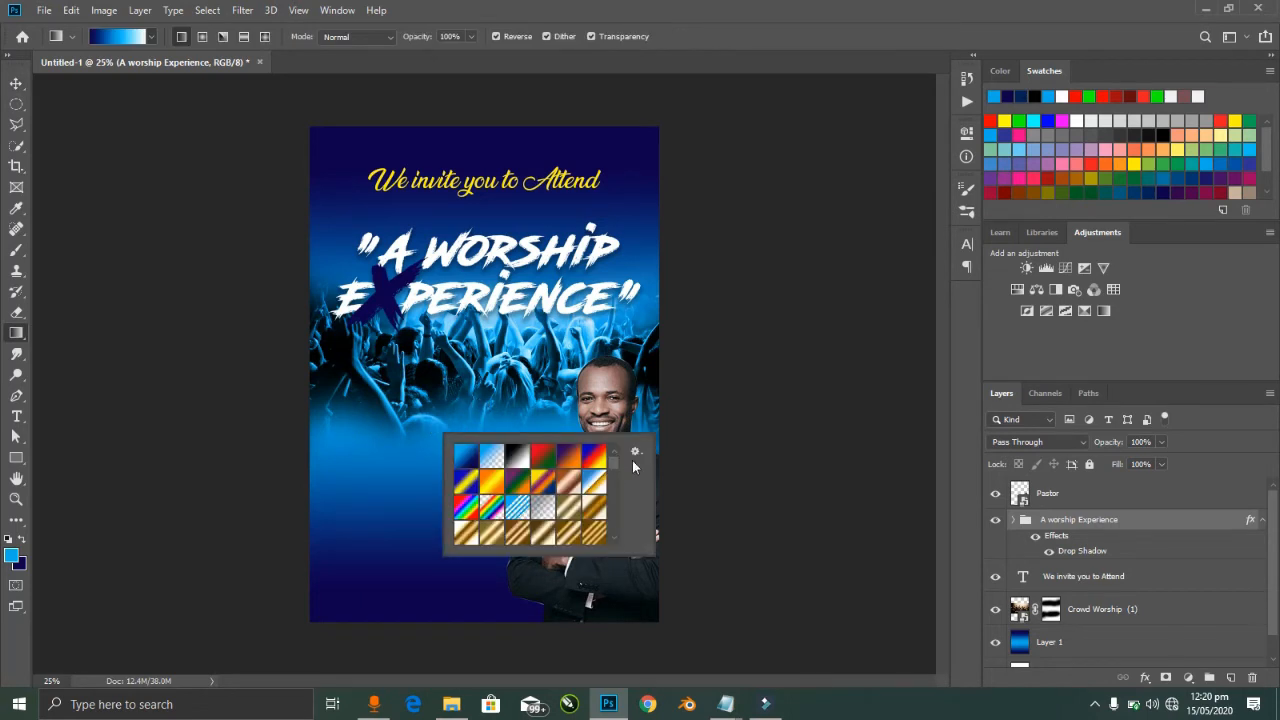
click(440, 392)
key(Return)
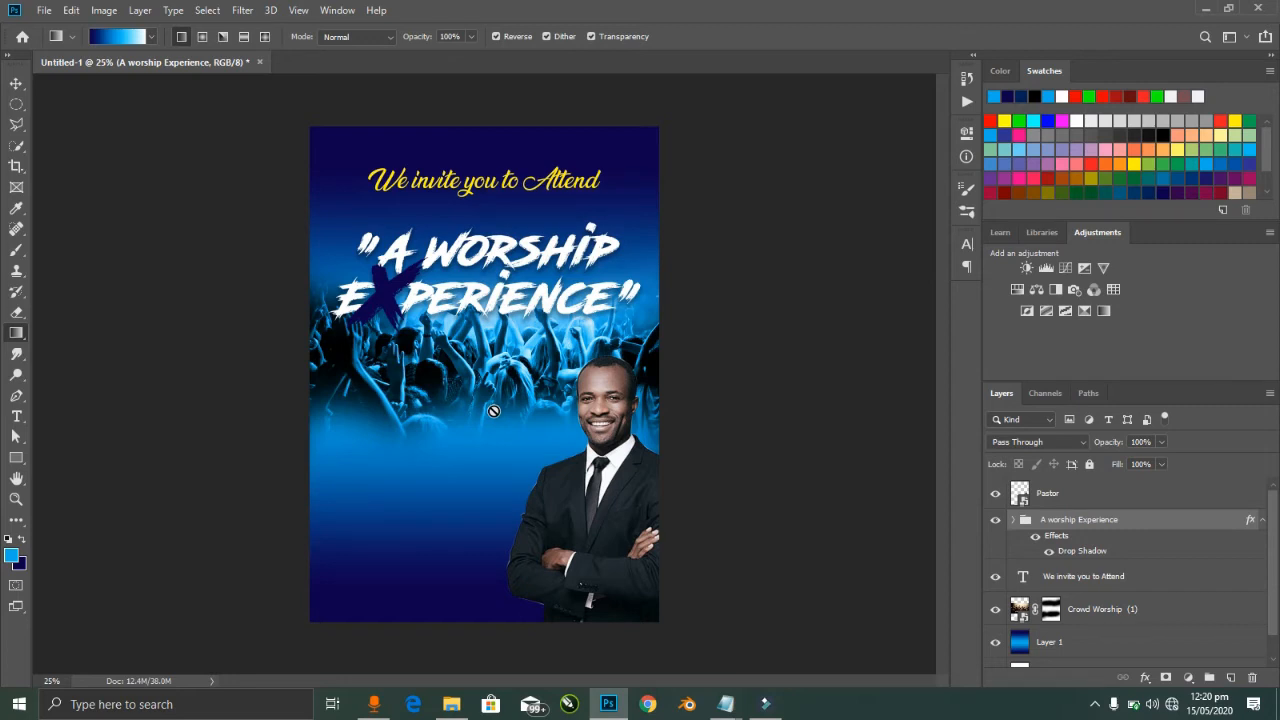
Step: Paste "Tagged: Call to Worship" as a new text layer over the crowd image and set its font to Tw Cen MT
key(t)
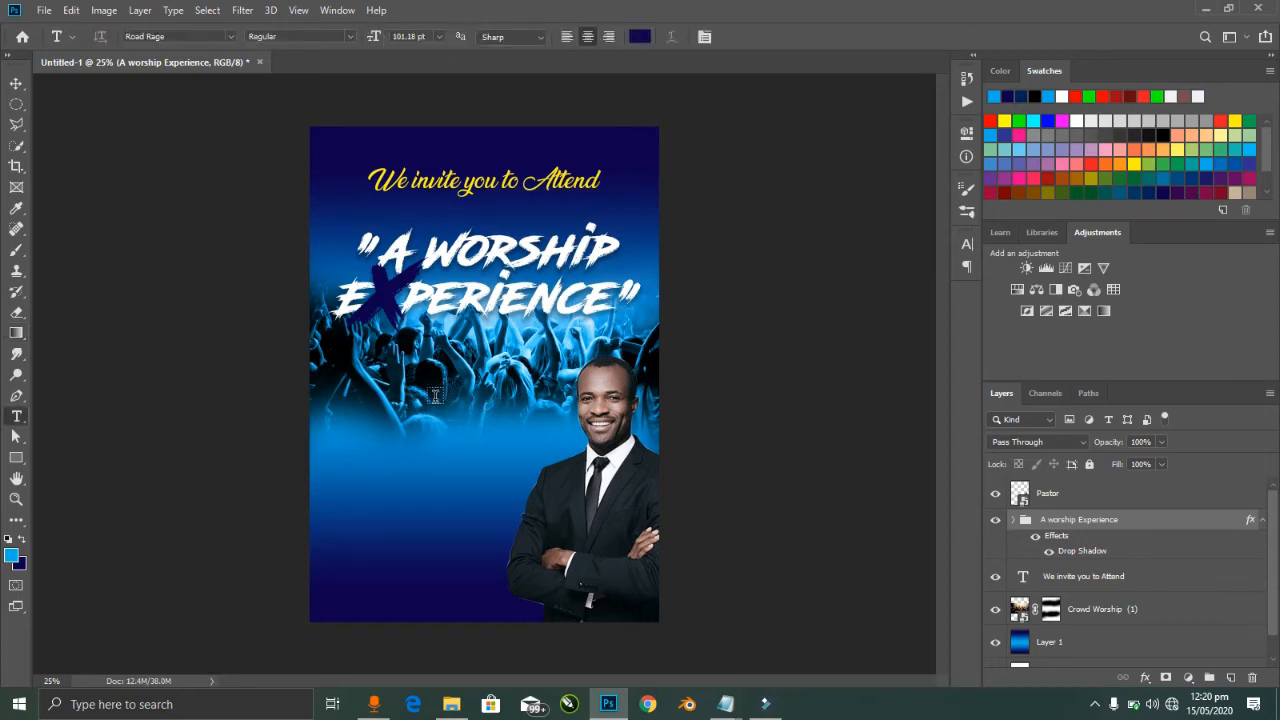
click(435, 395)
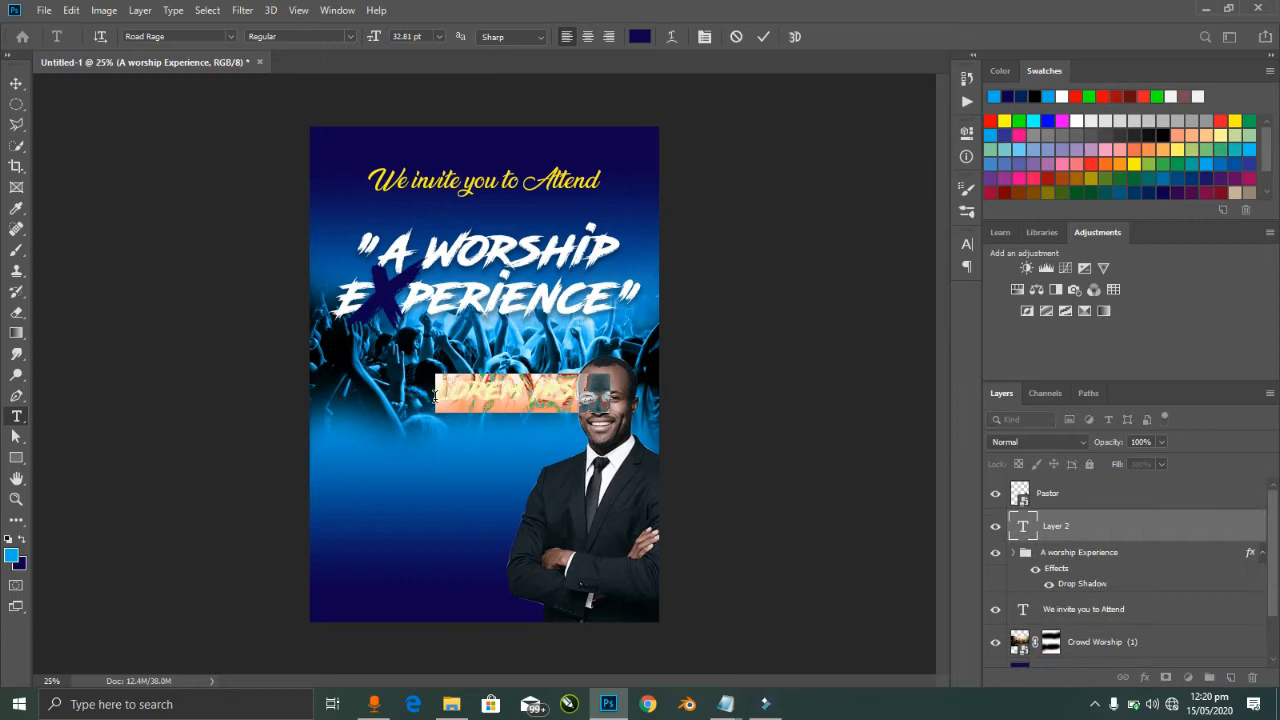
key(ctrl+v)
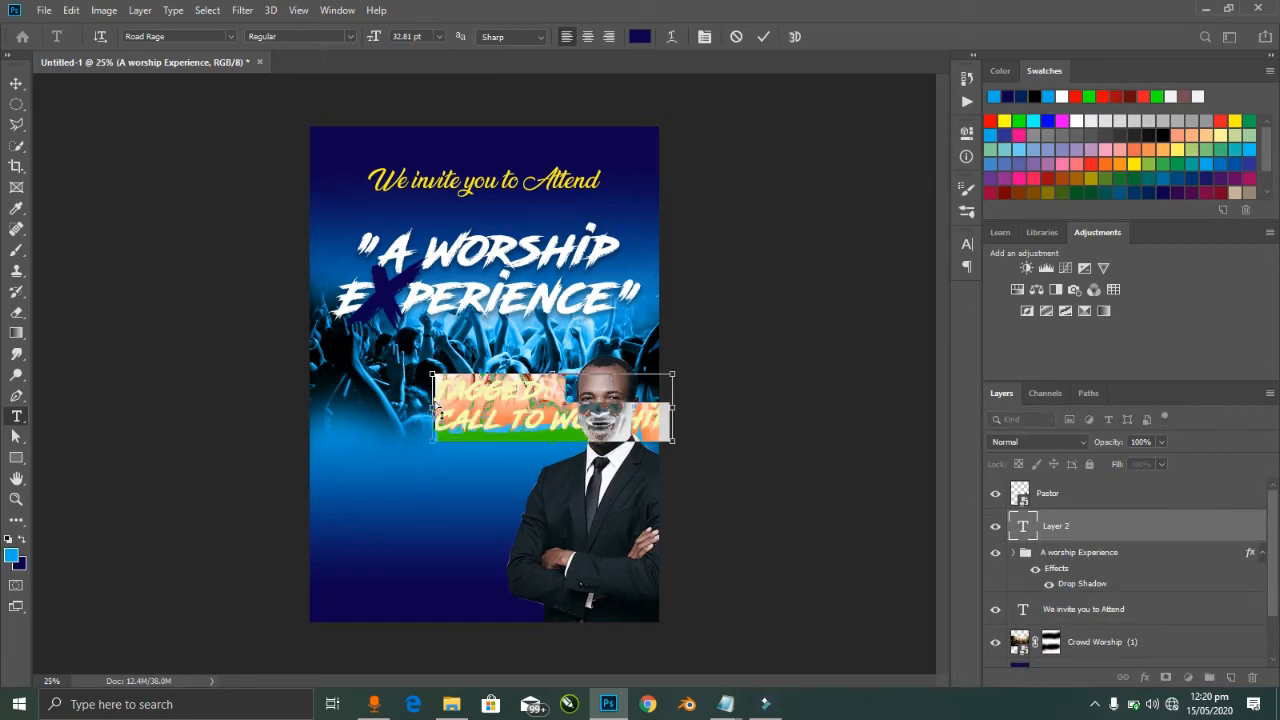
click(210, 38)
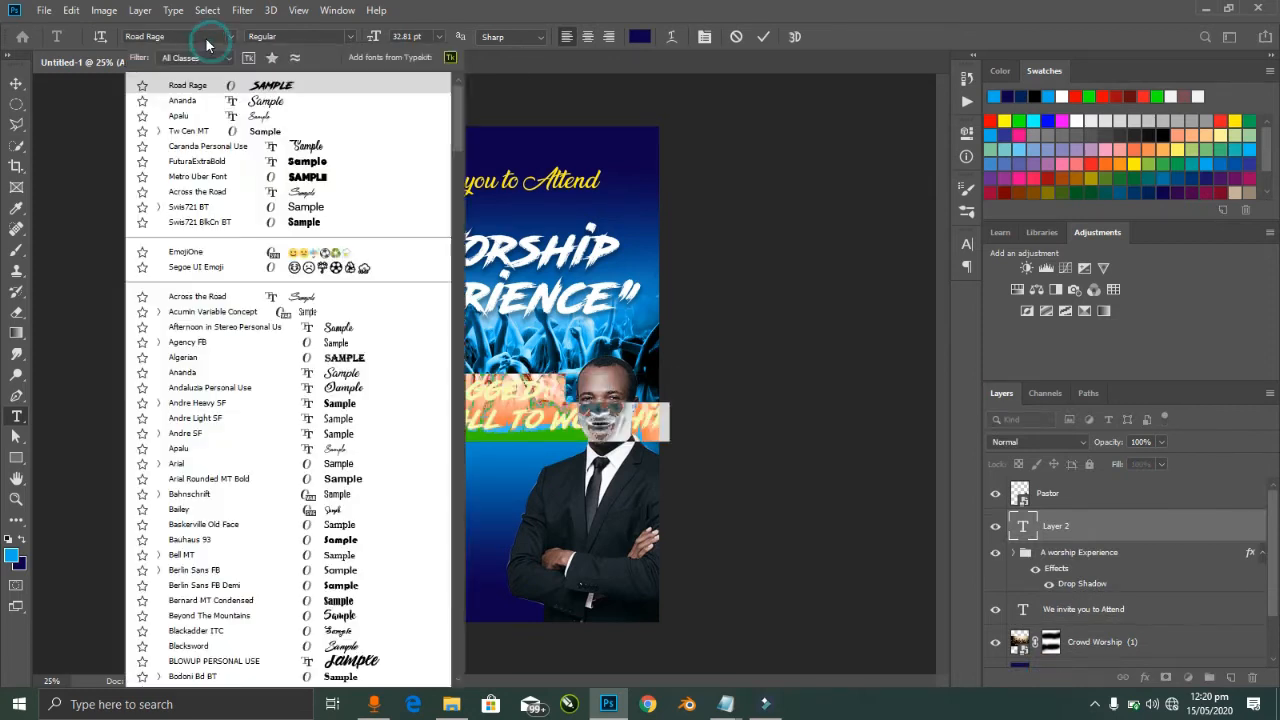
click(215, 131)
click(321, 213)
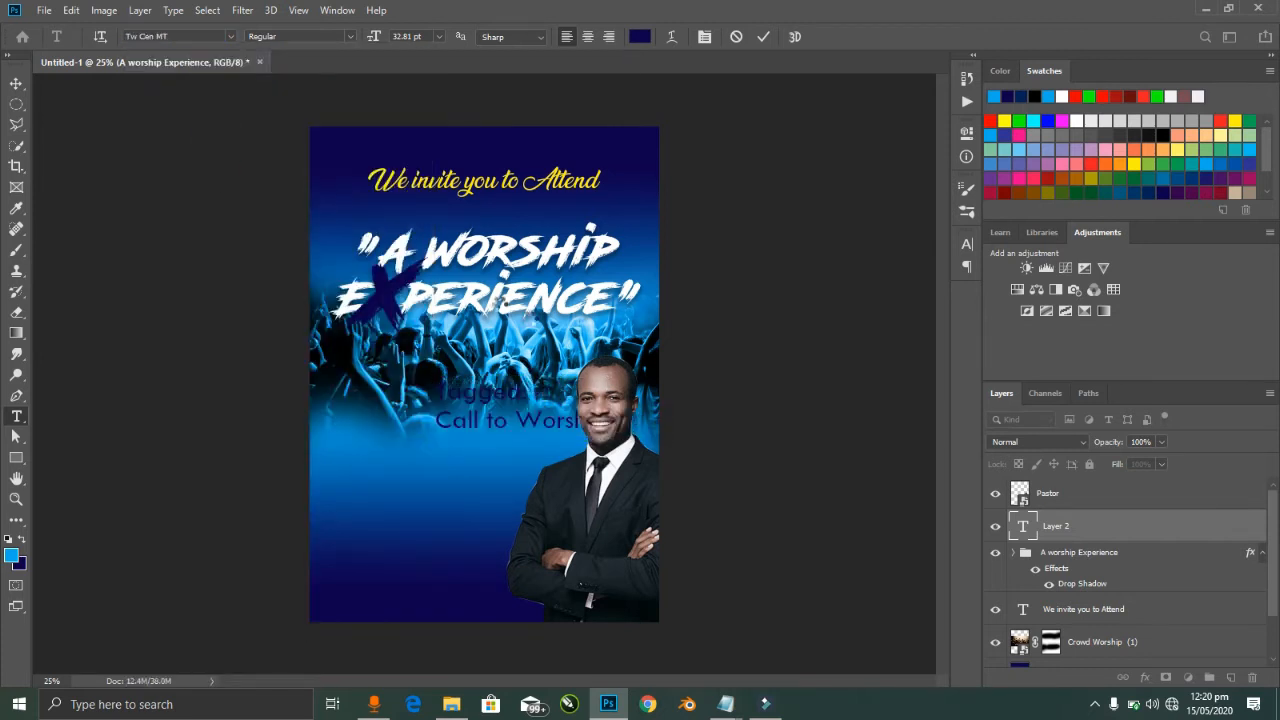
click(522, 401)
key(ctrl+a)
key(ctrl+h)
key(ctrl+Return)
Step: Move the pasted text away from the pastor and delete the word "Tagged:" from it
key(v)
drag(521, 398, 355, 392)
key(t)
click(460, 395)
key(BackSpace)
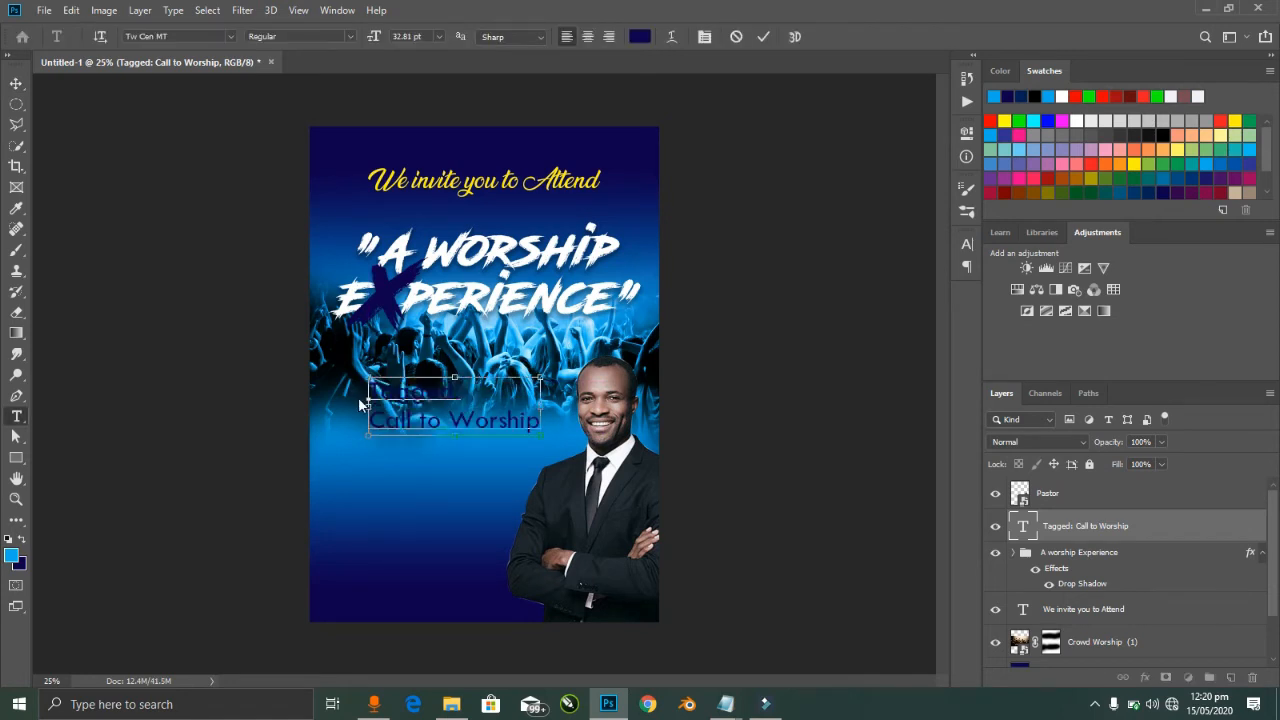
key(ctrl+Return)
key(v)
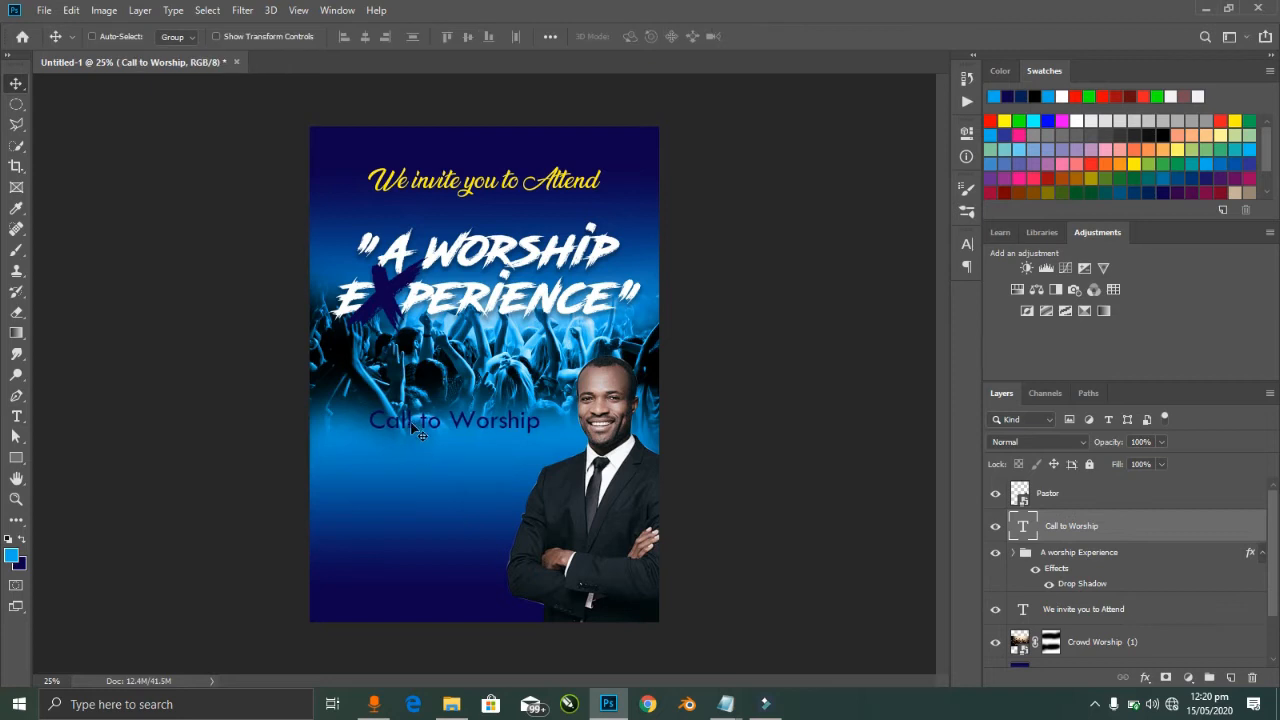
Step: Add a separate text layer reading "Tagged:" above the "Call to Worship" text
key(t)
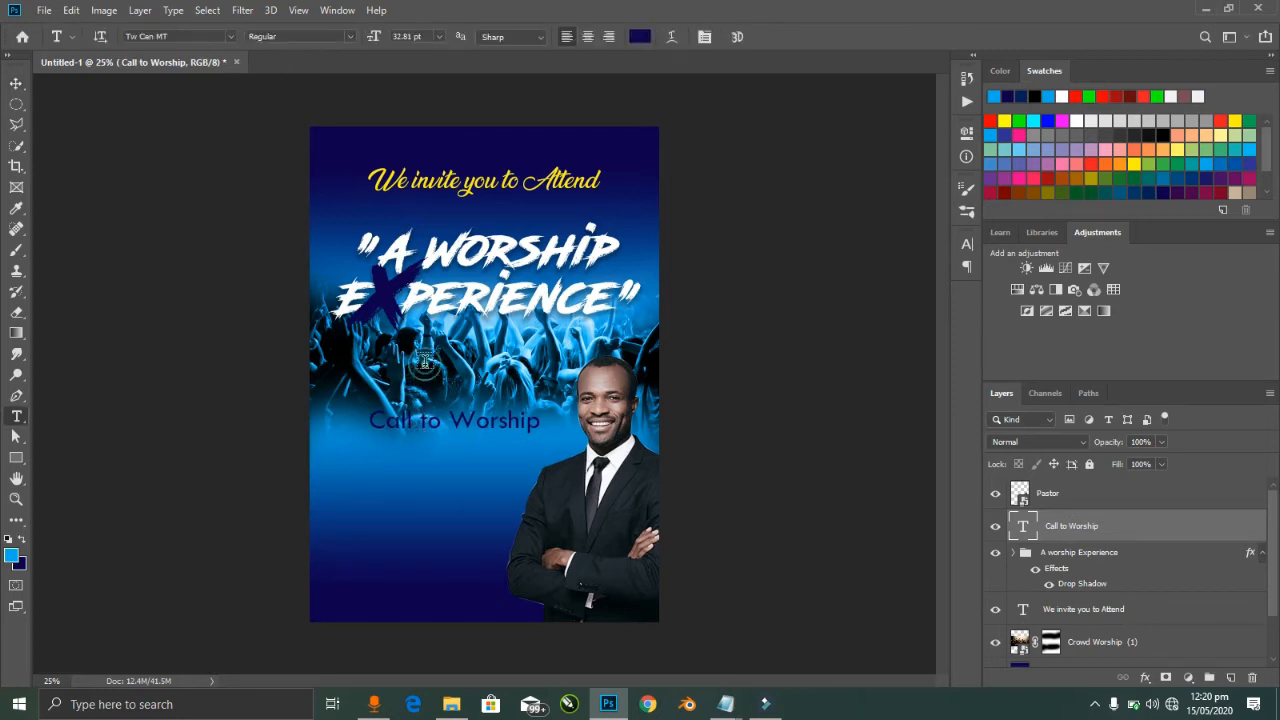
click(426, 368)
text(Tagged:)
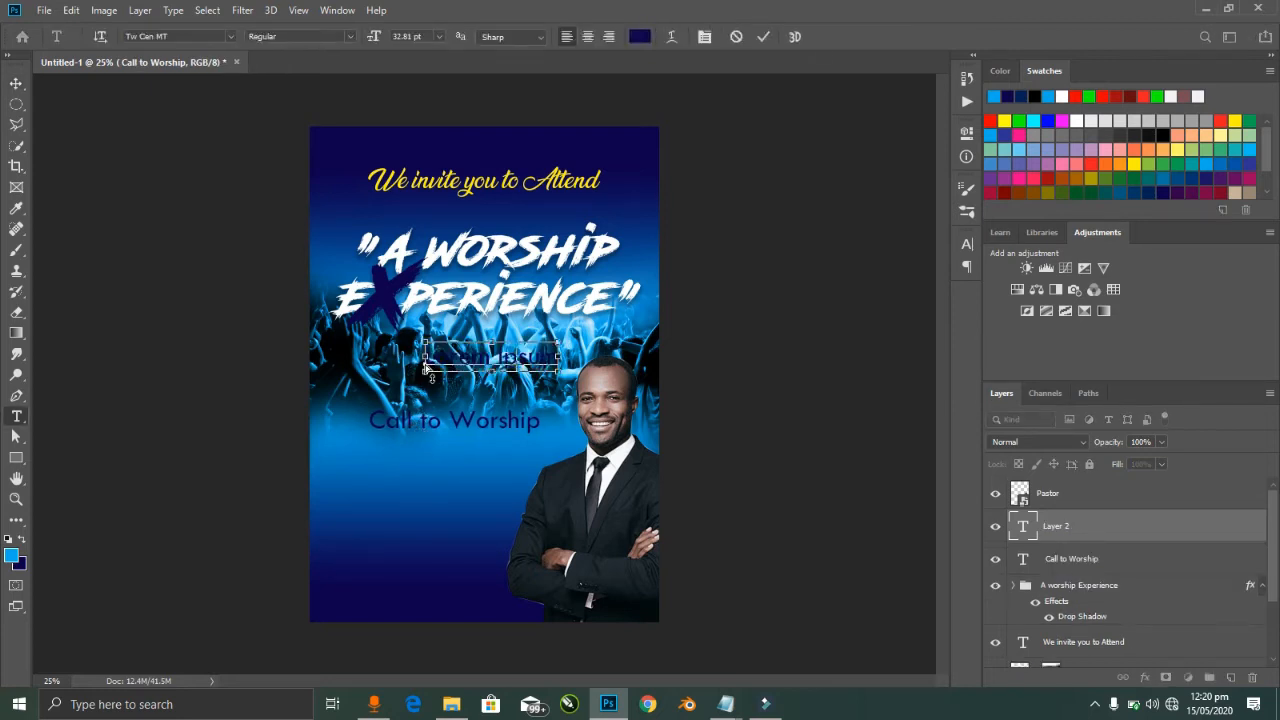
key(ctrl+Return)
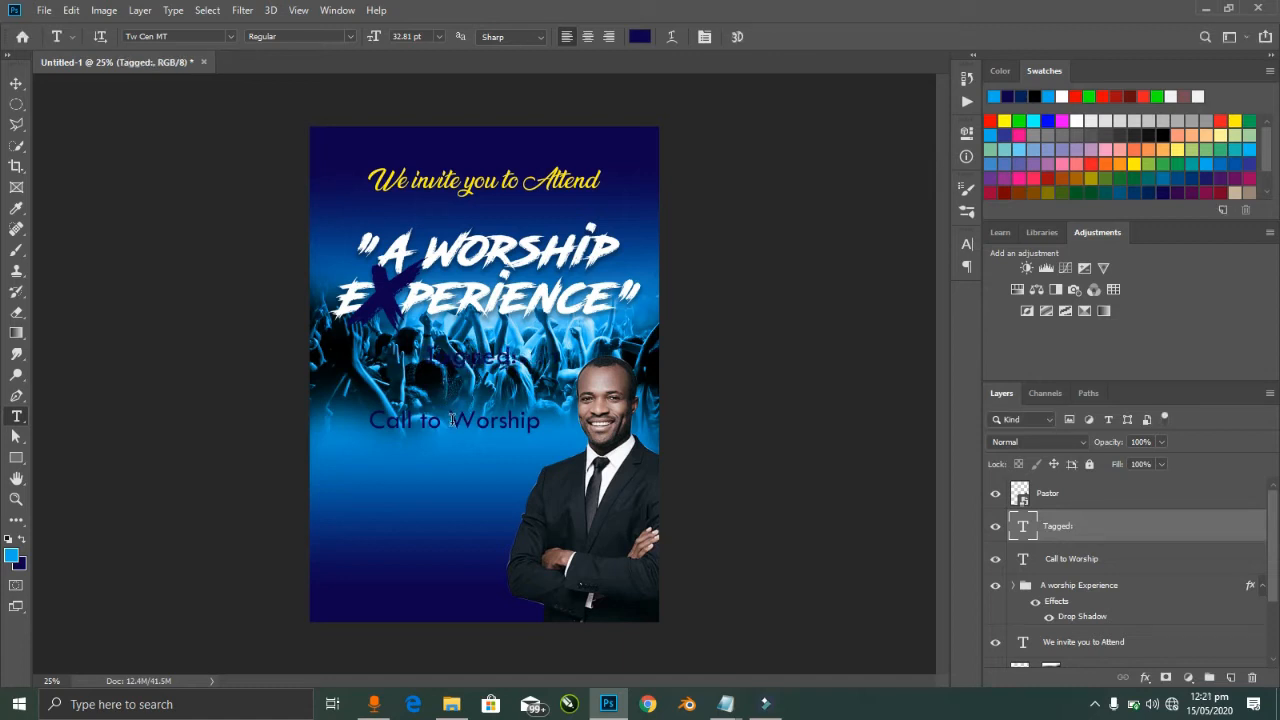
Step: Split "Worship" out of the "Call to Worship" text into its own text layer below "Call to"
click(452, 420)
key(Return)
double_click(460, 450)
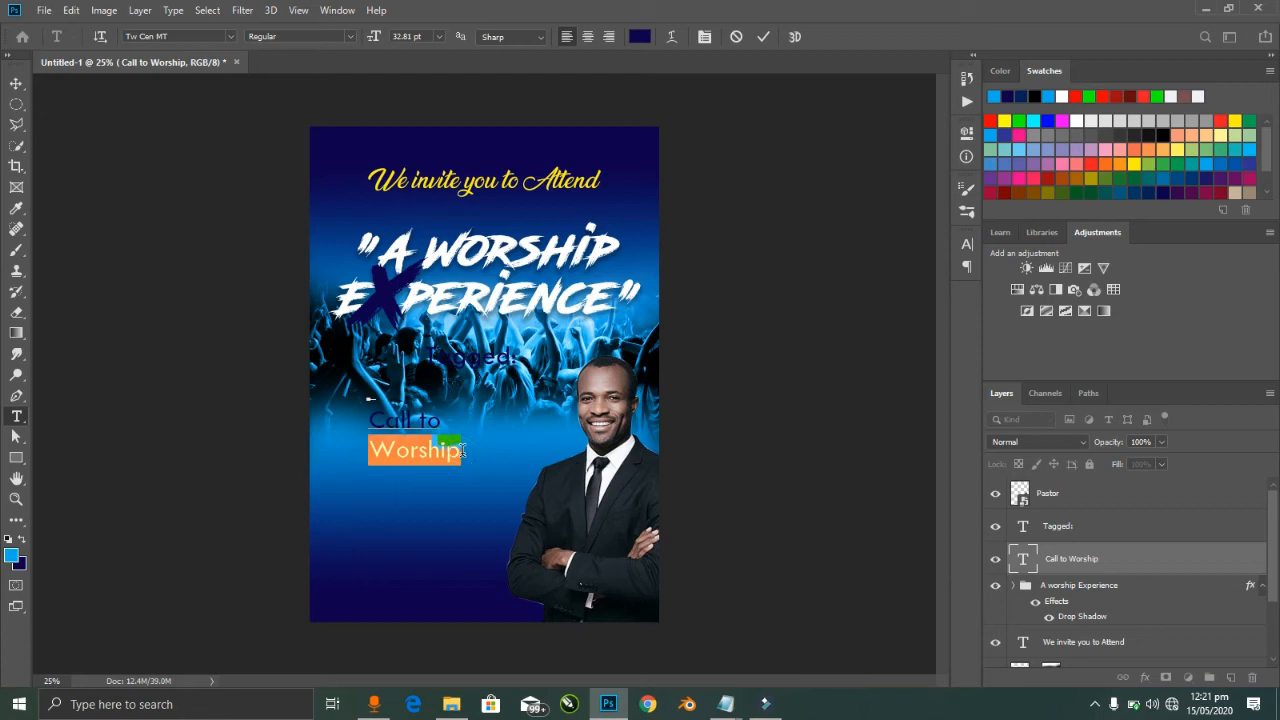
key(Left)
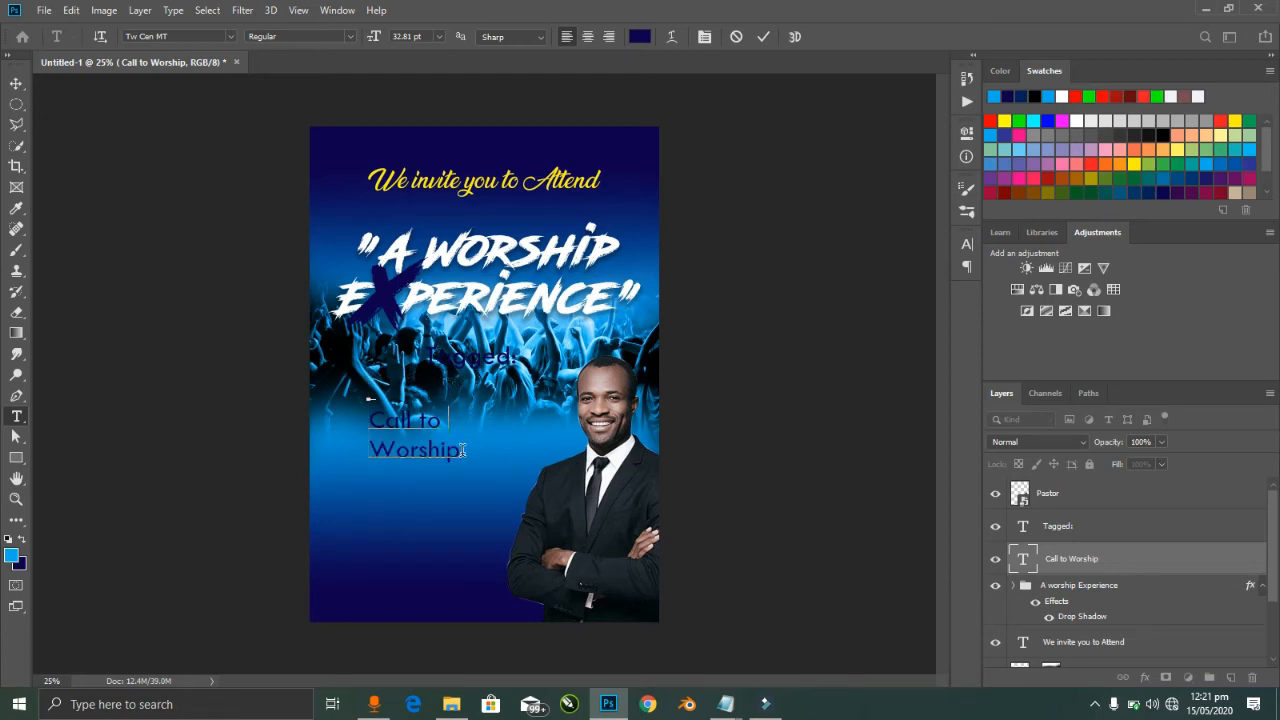
click(435, 507)
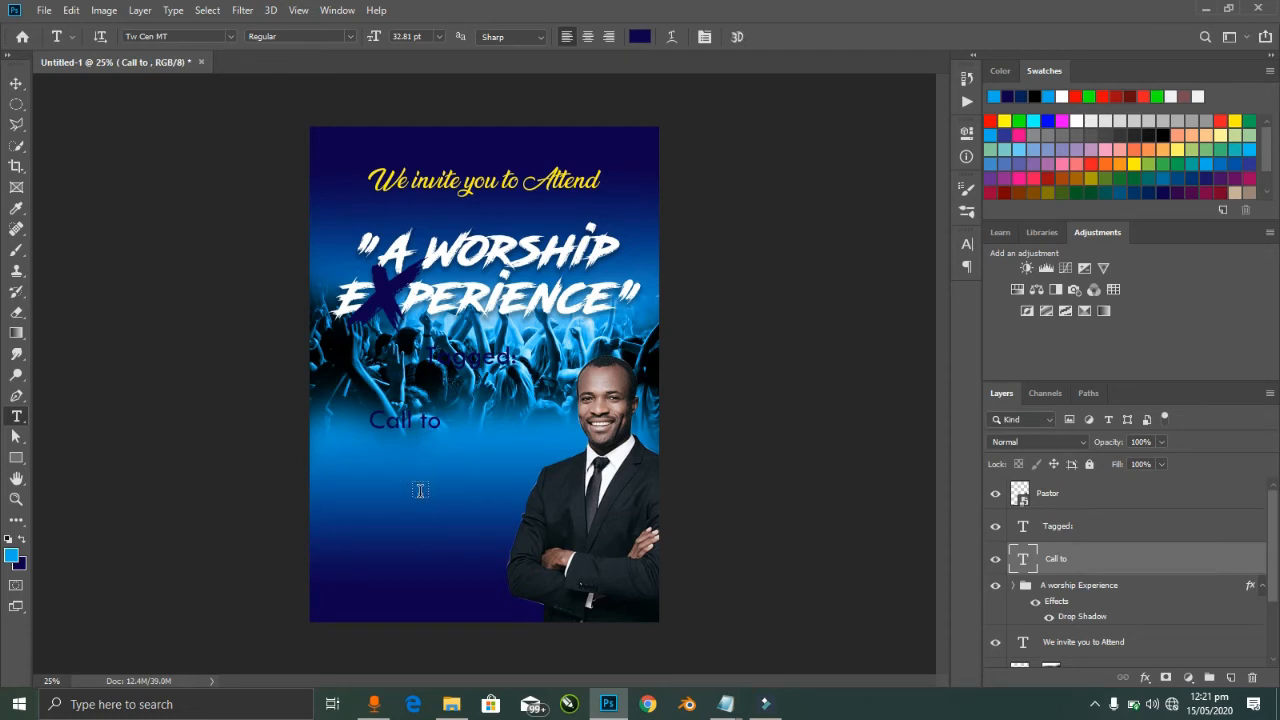
click(420, 491)
text(Worship)
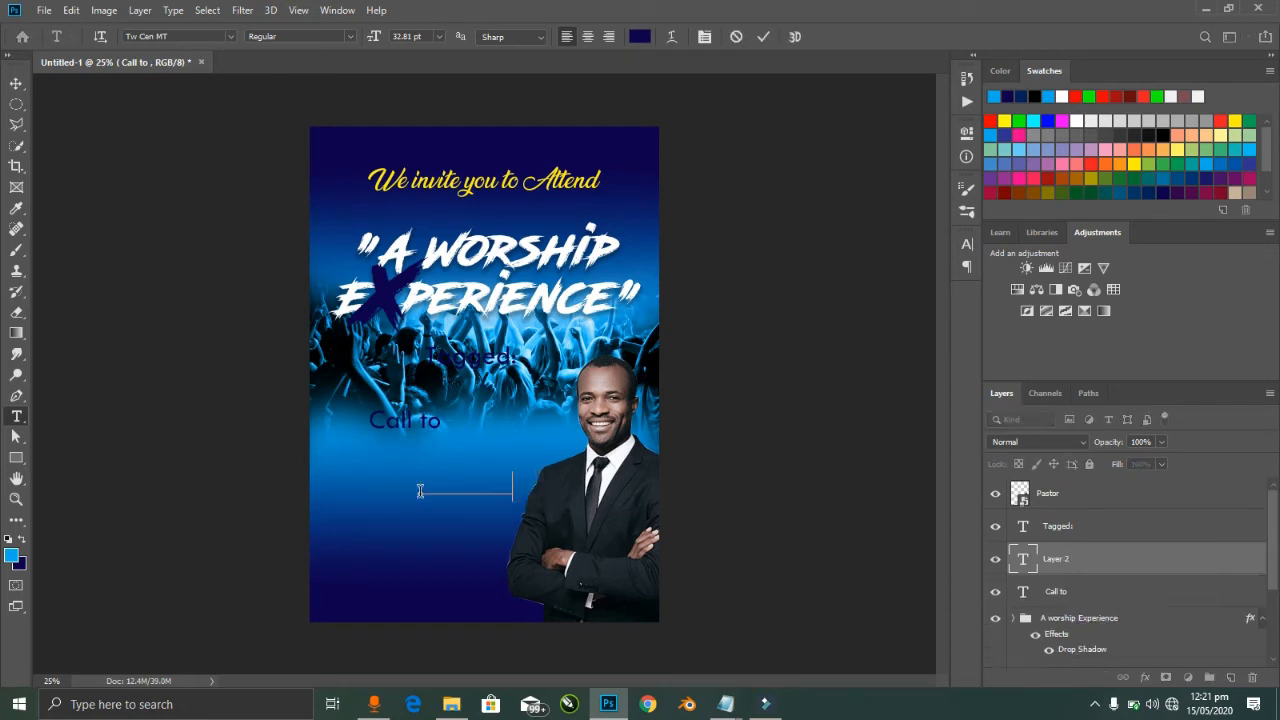
Step: Set the font of the "Worship" text to Caranda Personal Use
key(ctrl+a)
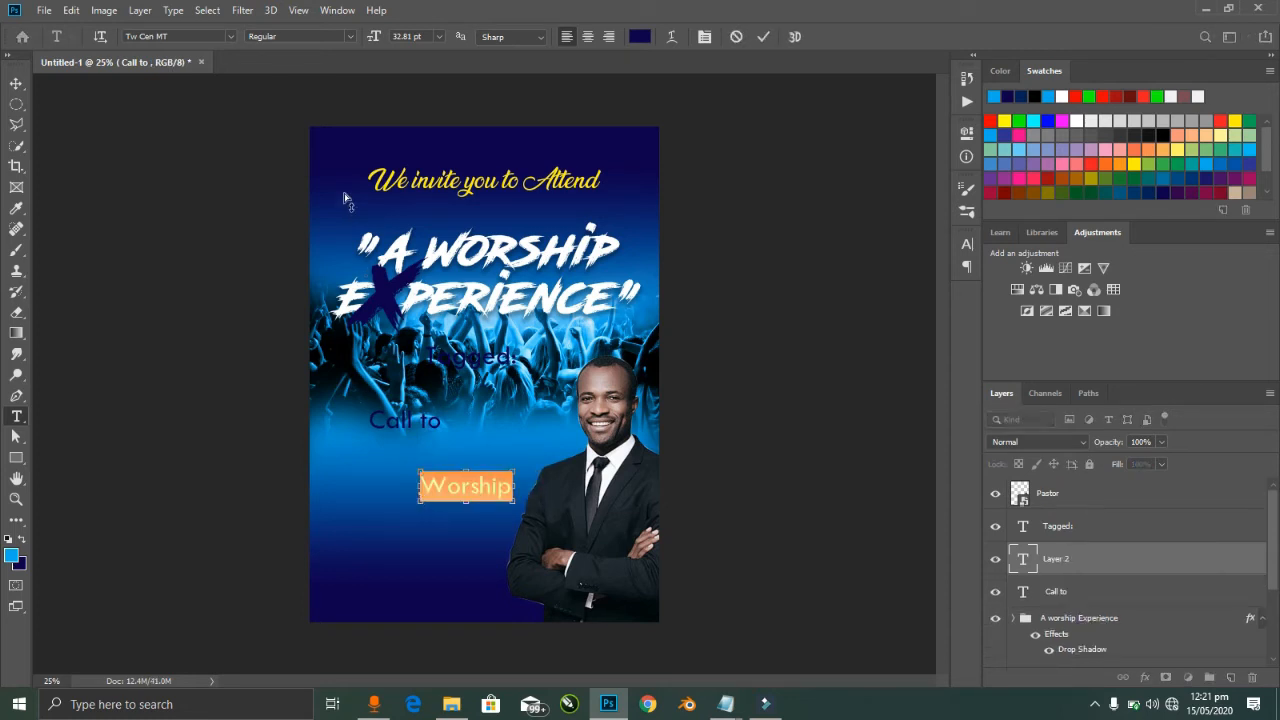
click(210, 35)
text(cara)
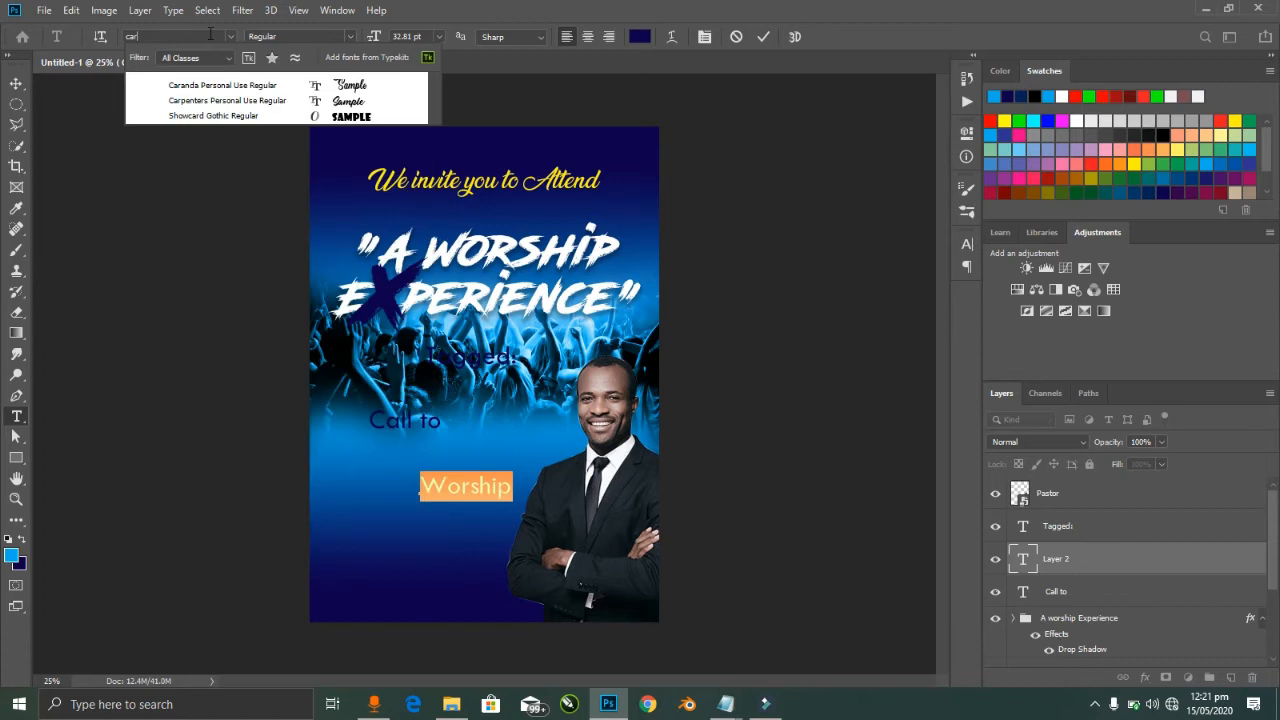
click(214, 85)
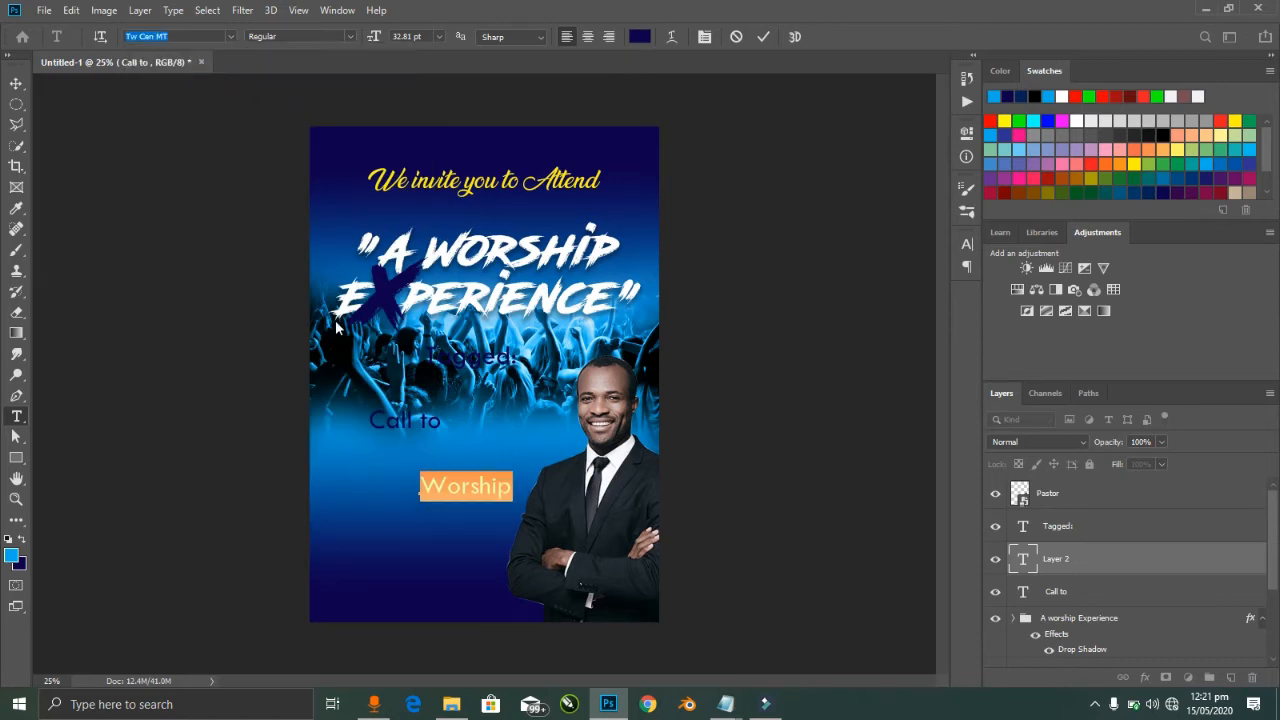
key(ctrl+Return)
Step: Enlarge the "Worship" text to about 79 pt and position it beside the pastor, overlapping "Call to"
key(ctrl+t)
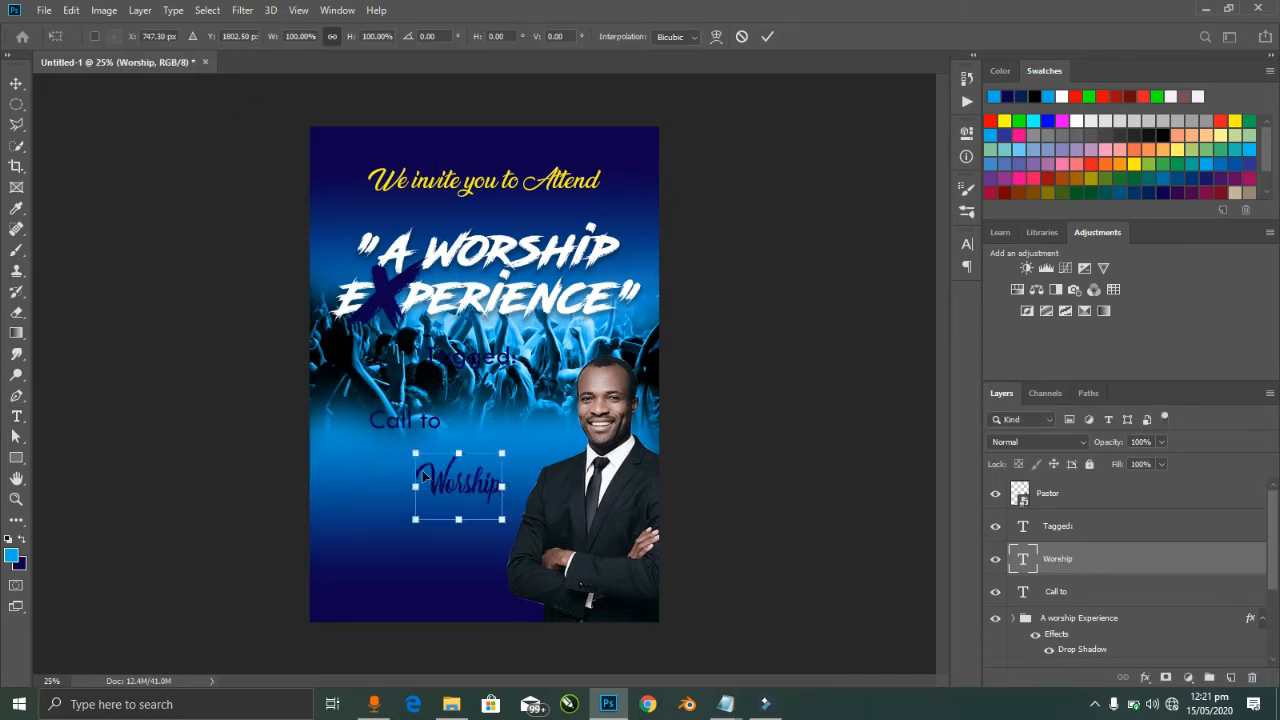
drag(414, 455, 337, 433)
mouse_move(439, 460)
mouse_down()
mouse_move(421, 472)
mouse_move(415, 457)
mouse_up()
drag(477, 517, 525, 557)
drag(521, 395, 535, 392)
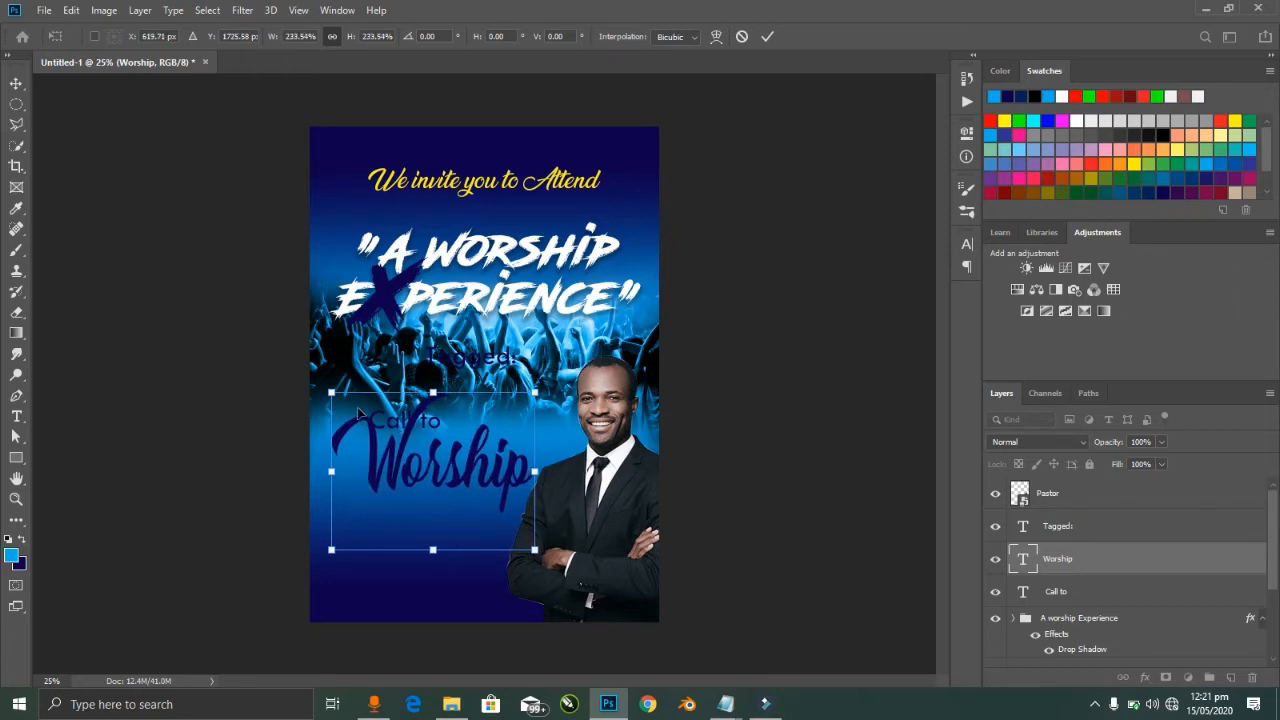
drag(331, 392, 322, 386)
key(Return)
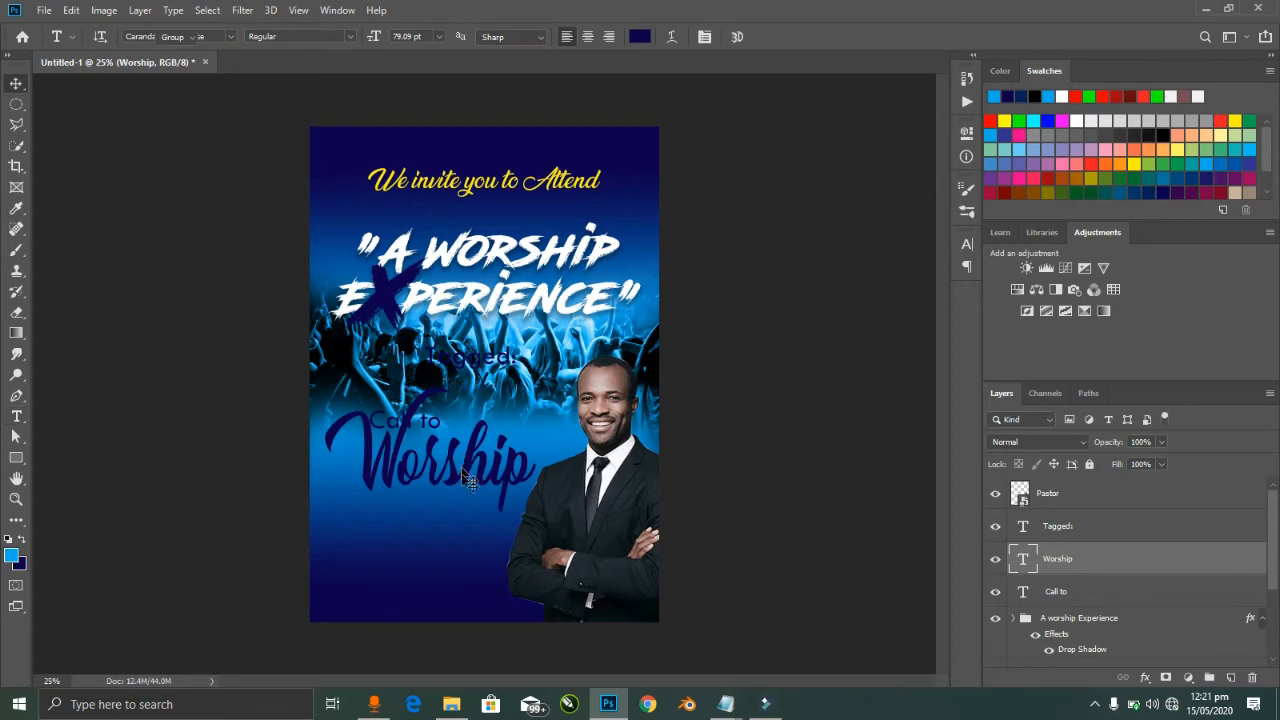
key(v)
drag(465, 480, 469, 480)
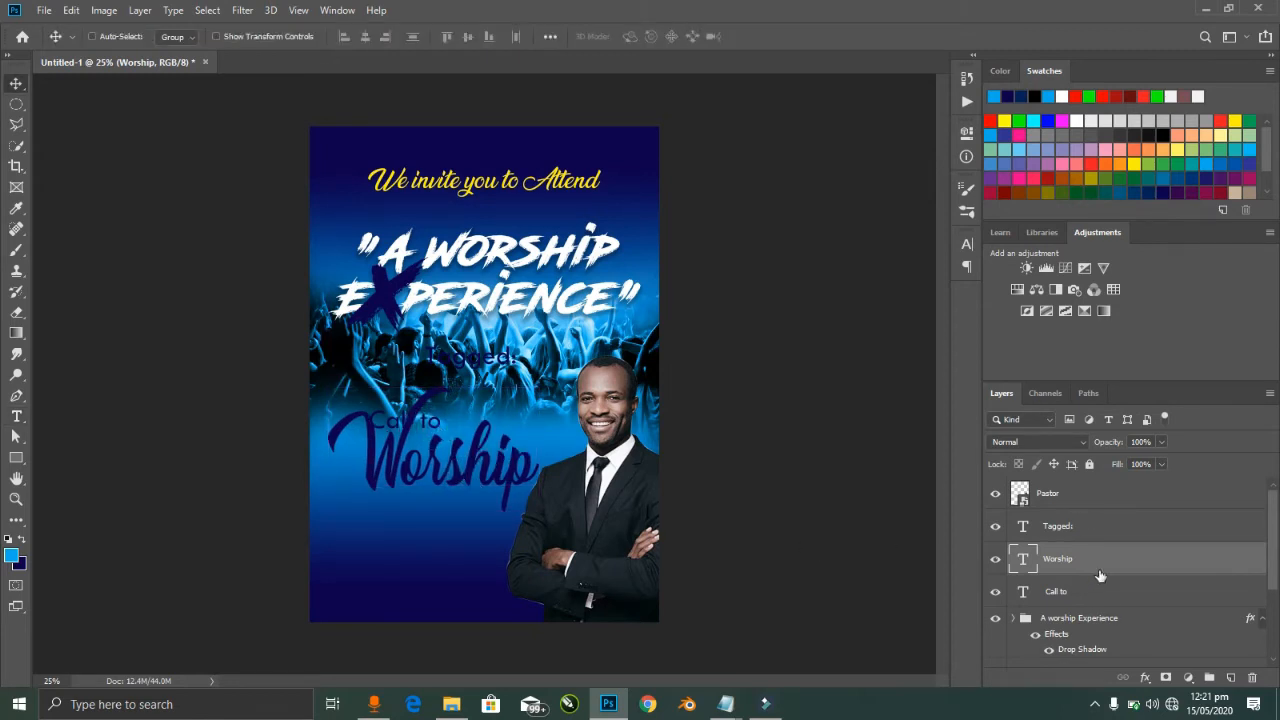
Step: Place the "Call to" layer above the "Worship" layer and set its text to All Caps
drag(1102, 573, 1092, 542)
key(t)
key(Return)
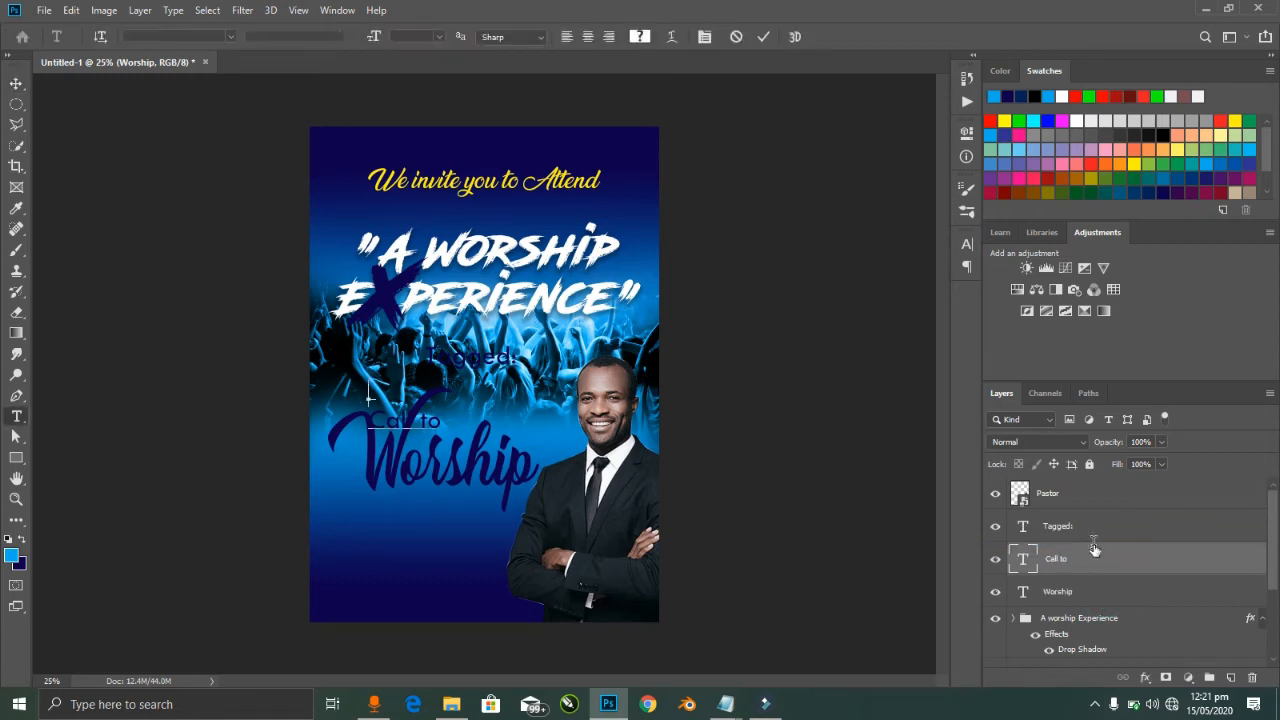
key(ctrl+a)
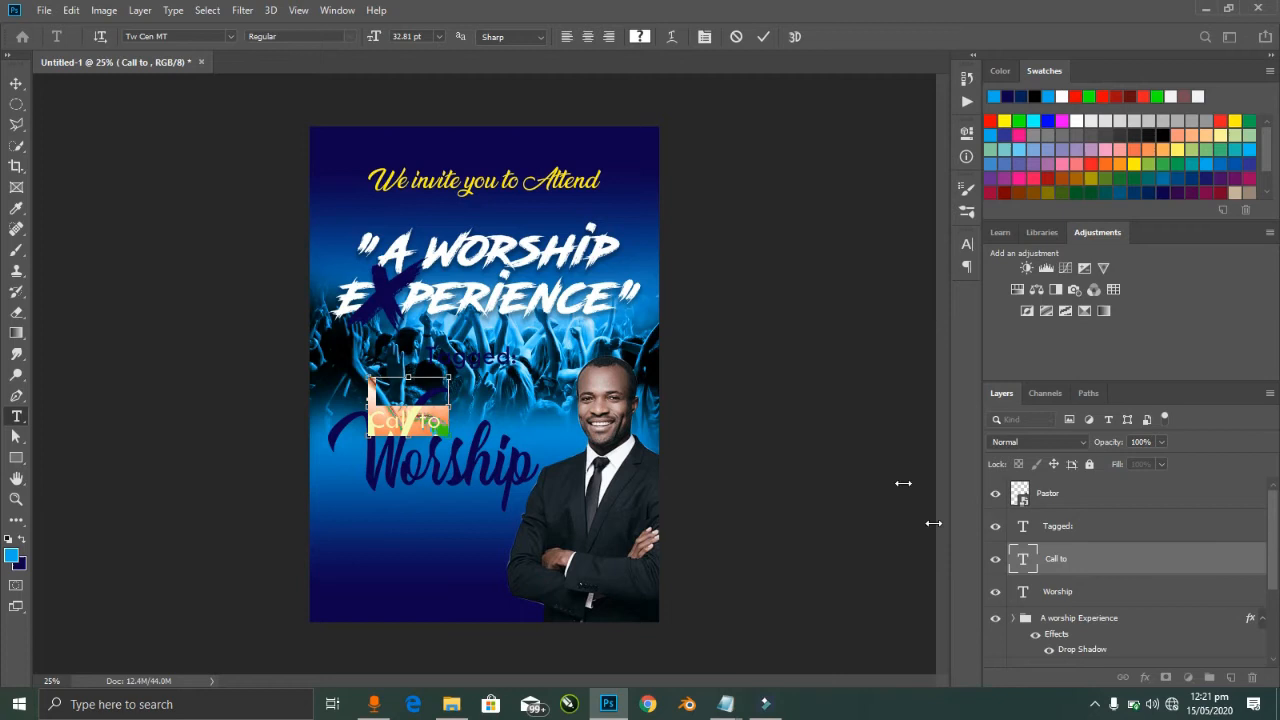
key(ctrl+t)
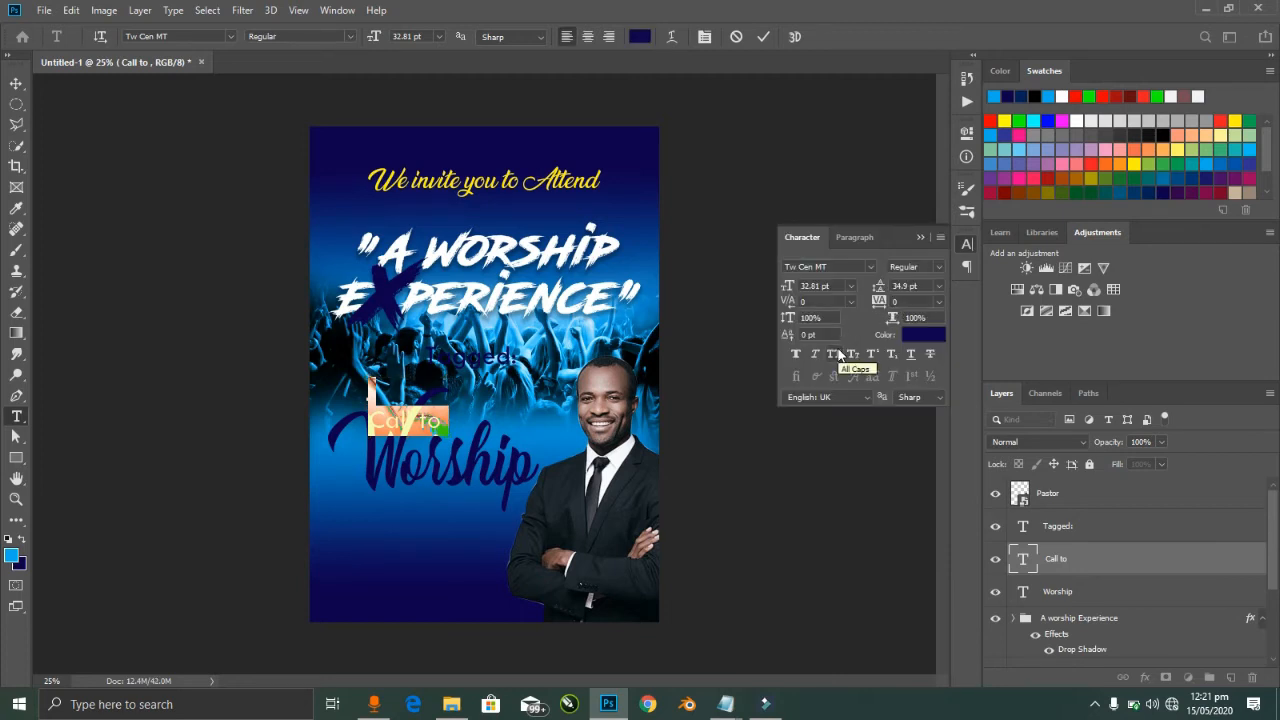
click(835, 355)
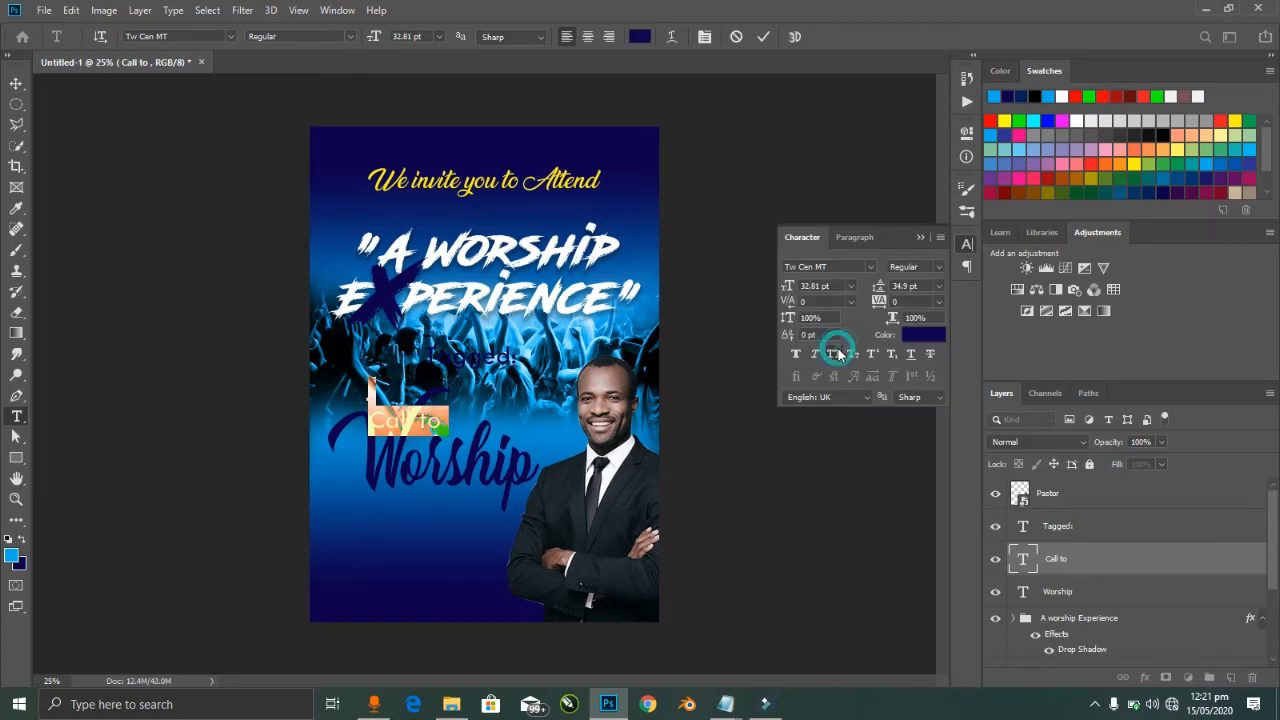
click(920, 238)
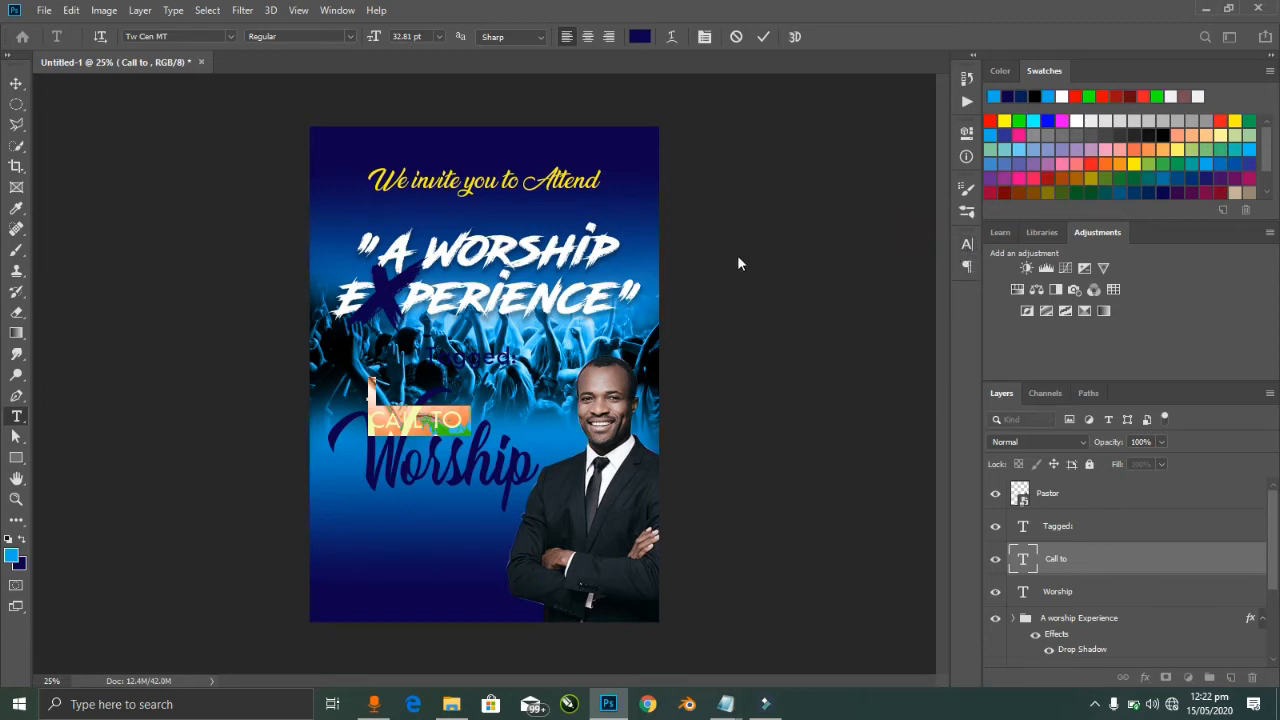
Step: Remove the empty line before "CALL TO" and reposition the text just above "Worship"
click(372, 428)
key(BackSpace)
key(ctrl+Return)
key(v)
drag(416, 397, 421, 420)
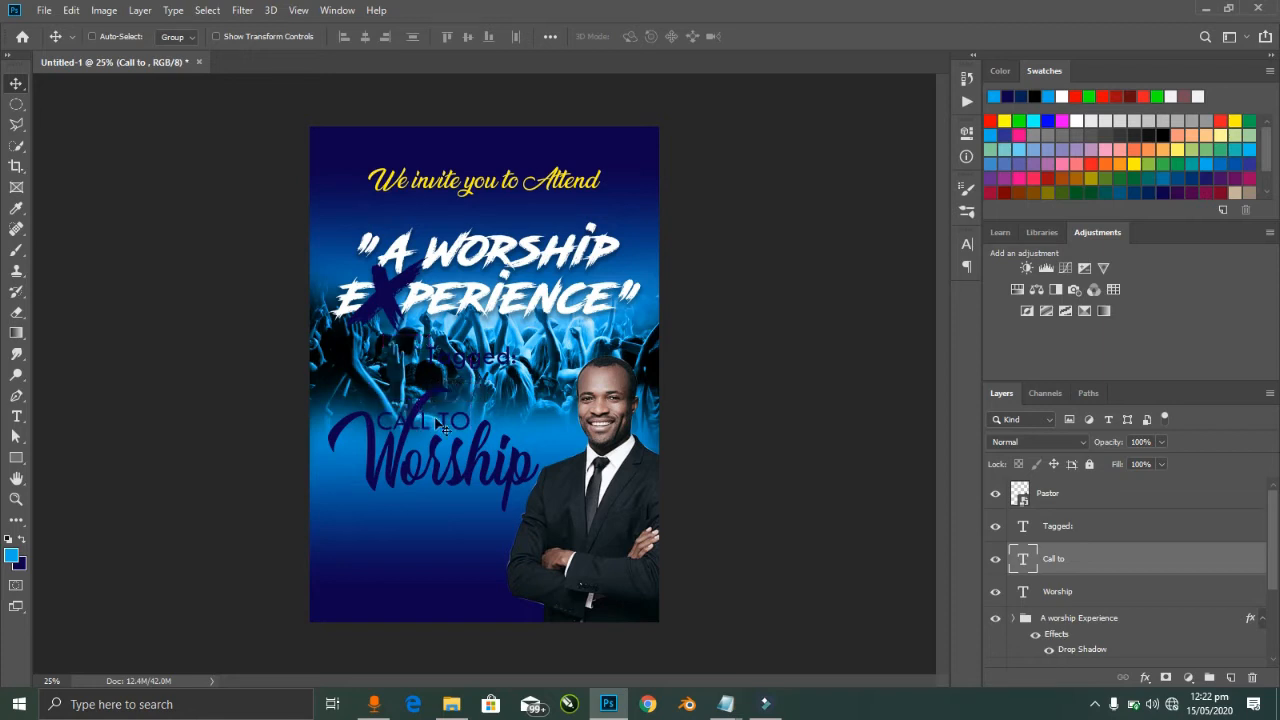
Step: Apply faux bold and the Bold font style to the "CALL TO" text
double_click(468, 412)
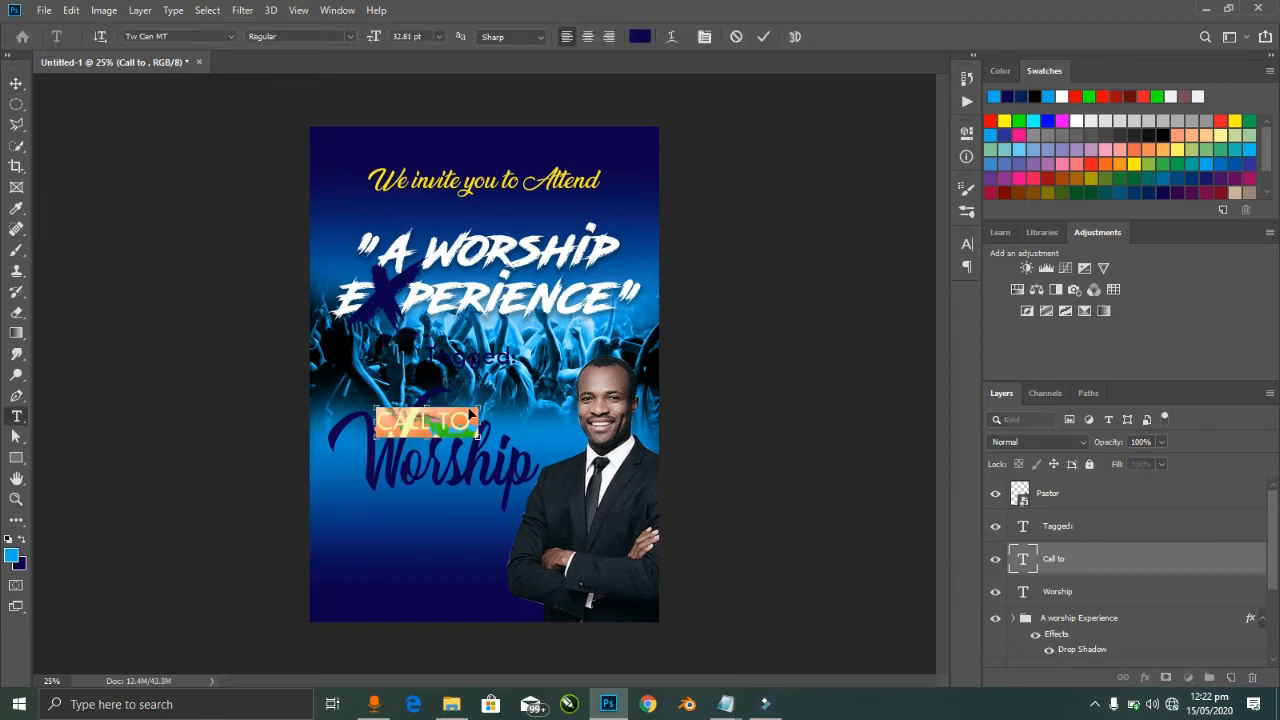
key(ctrl+t)
click(797, 353)
click(936, 267)
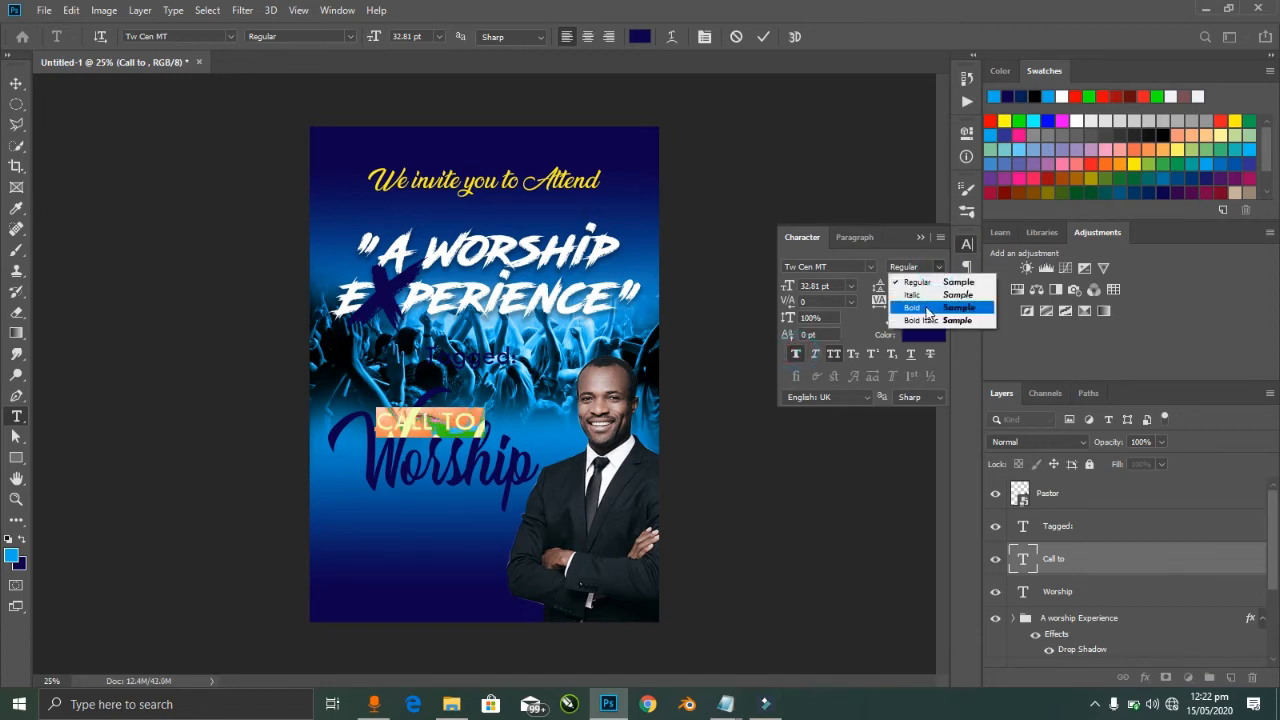
click(924, 312)
click(921, 237)
key(ctrl+Return)
key(v)
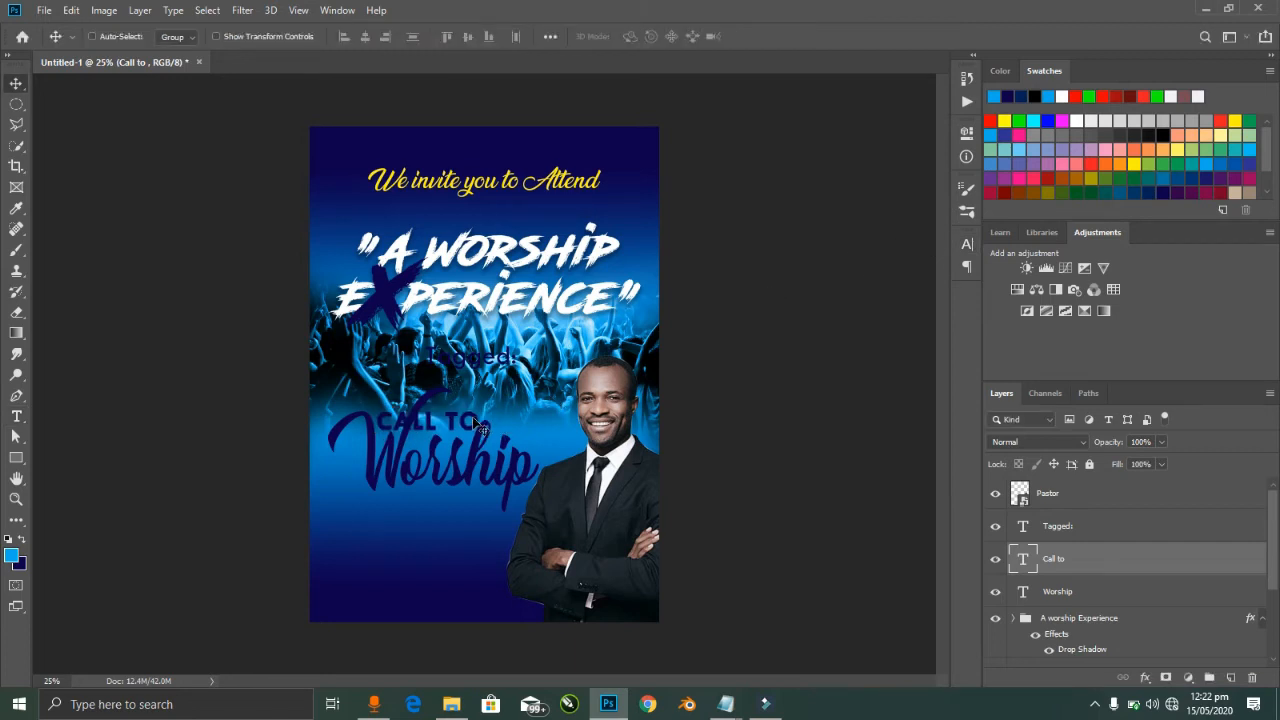
Step: Scale the "CALL TO" text down slightly above "Worship"
key(ctrl+t)
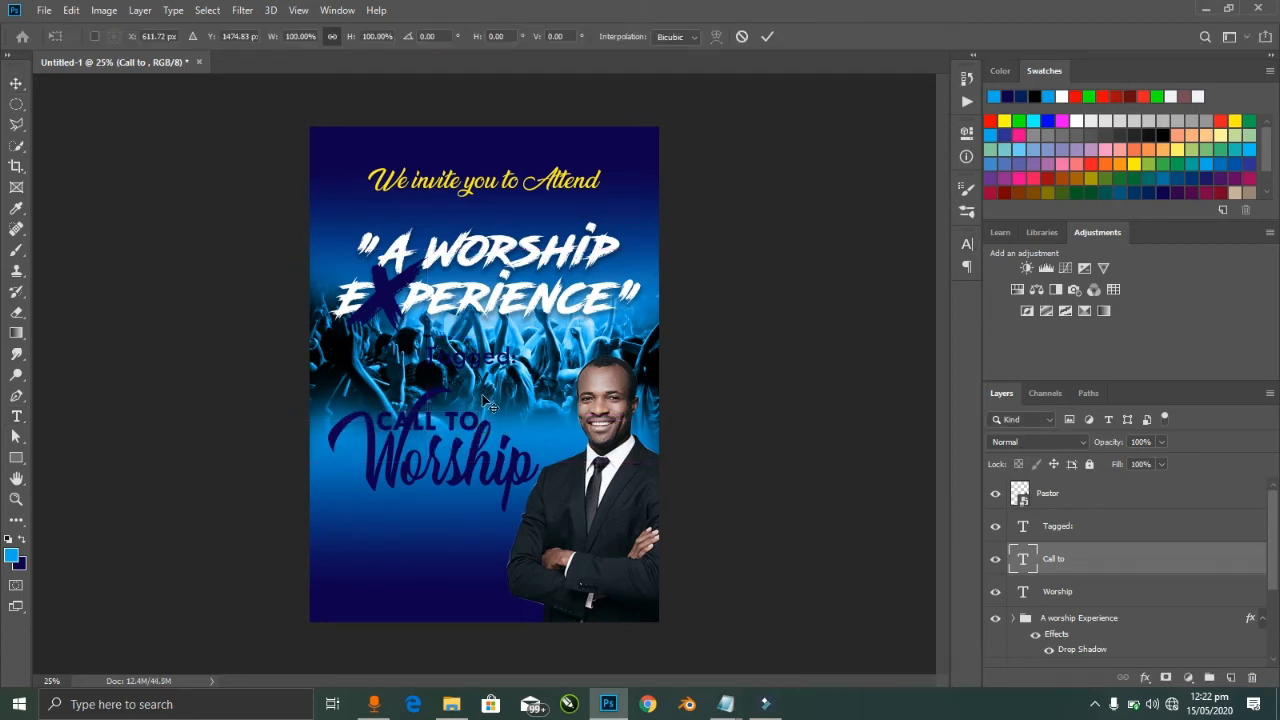
drag(487, 405, 480, 401)
key(Return)
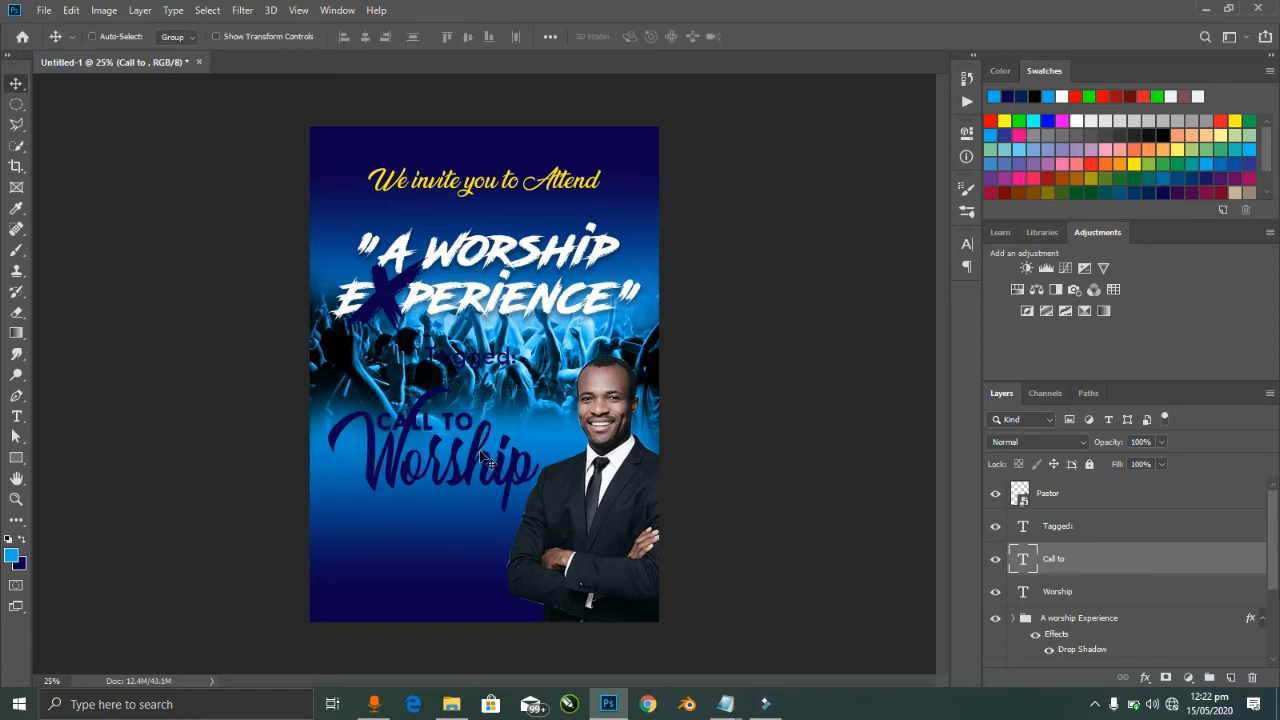
Step: Enlarge the "CALL TO" and "Worship" texts together to about 110% and move them up toward the crowd image
shift+click(477, 454)
key(ctrl+t)
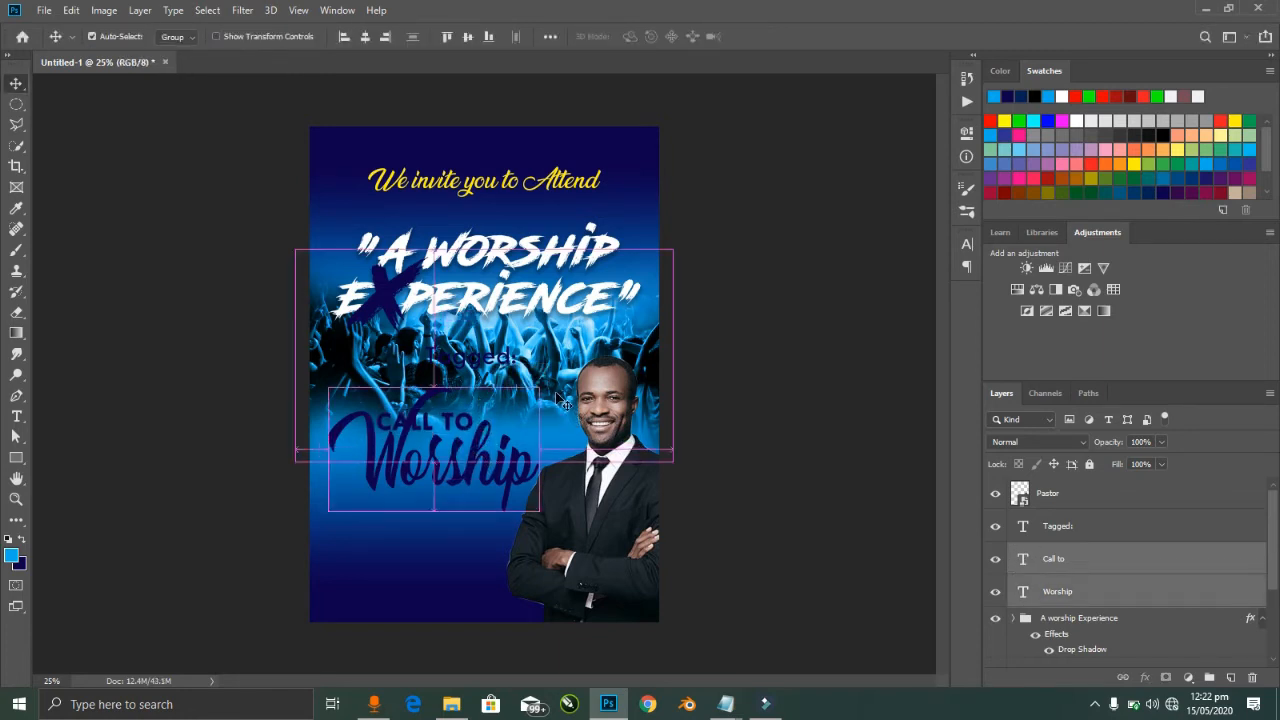
drag(538, 388, 546, 382)
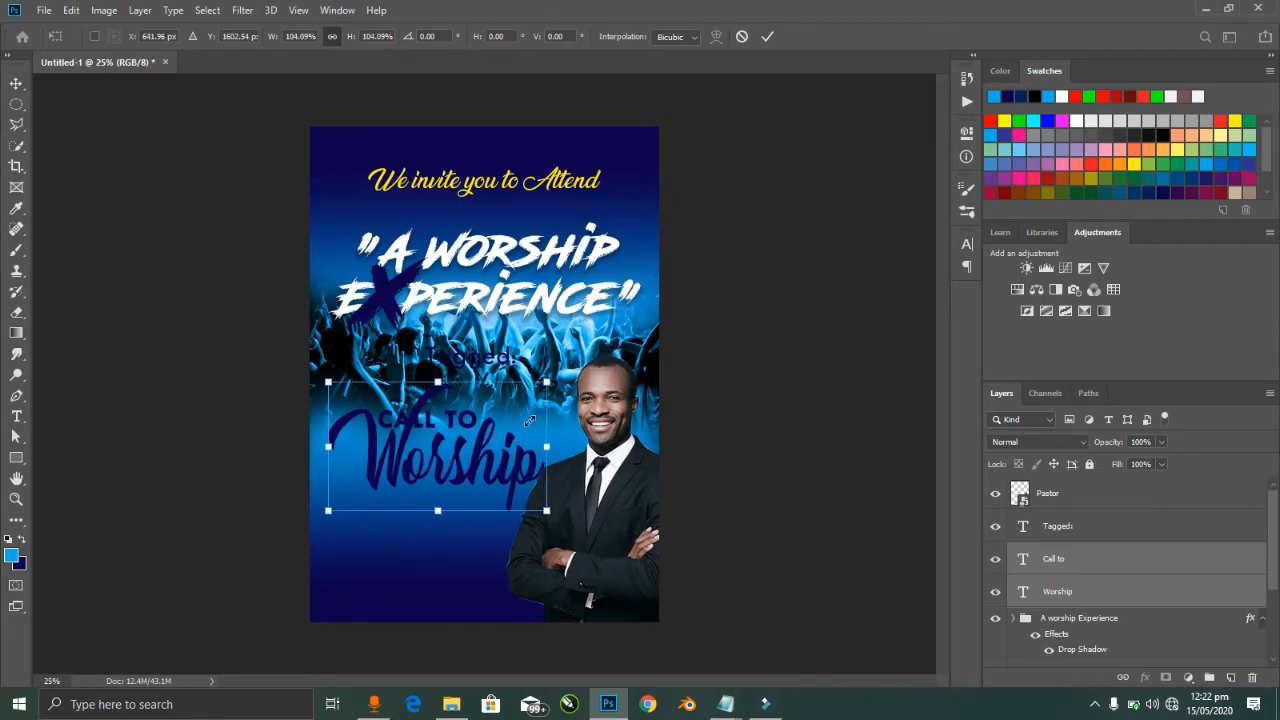
drag(520, 428, 520, 415)
drag(547, 368, 558, 361)
drag(536, 451, 531, 428)
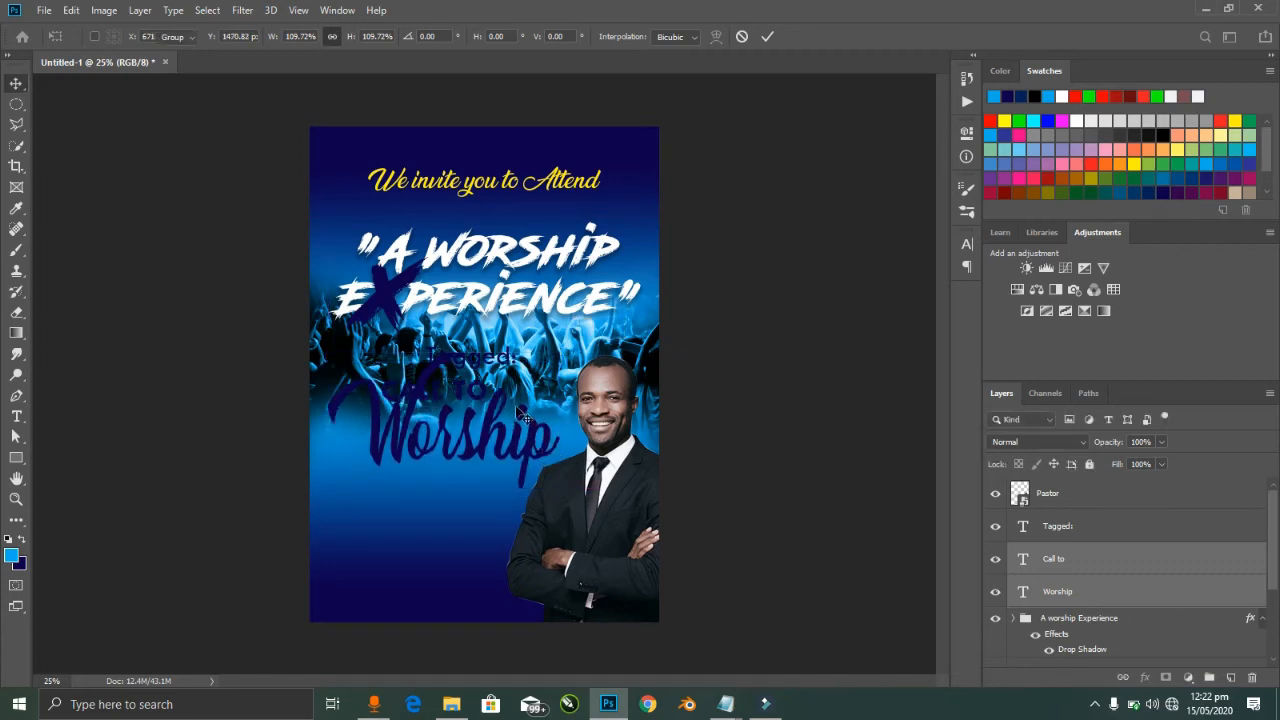
key(Return)
Step: Set the "Tagged:" text to All Caps and the Bold font style
click(515, 368)
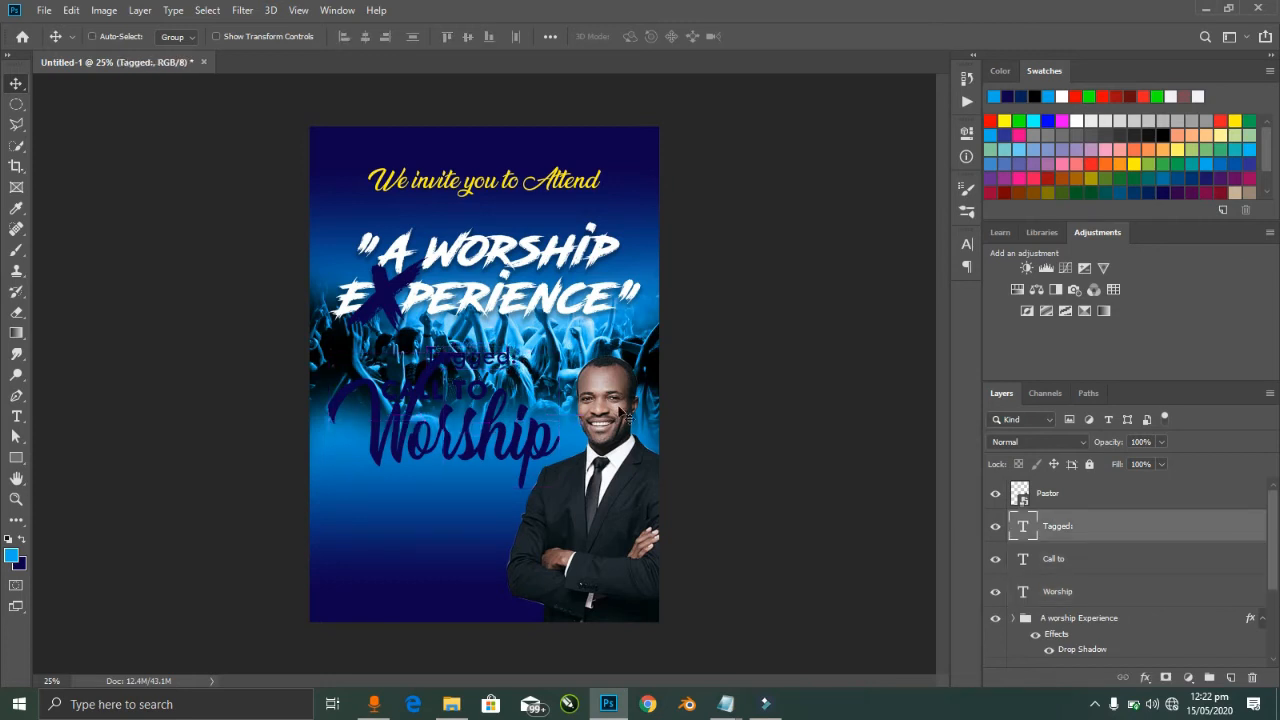
double_click(512, 366)
key(ctrl+t)
click(832, 353)
click(932, 267)
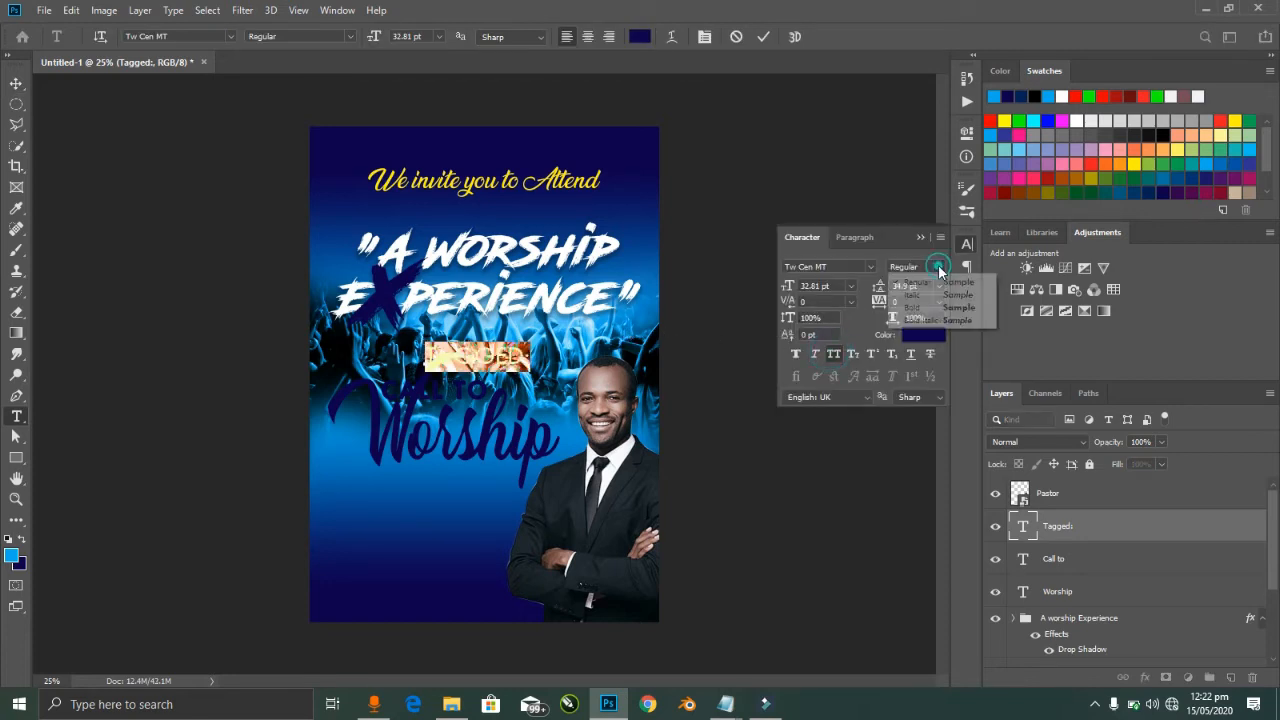
click(915, 308)
click(920, 237)
key(ctrl+h)
Step: Rotate the "TAGGED:" text to -90° so that it reads vertically upward
key(v)
key(ctrl+t)
click(444, 36)
text(0)
key(Return)
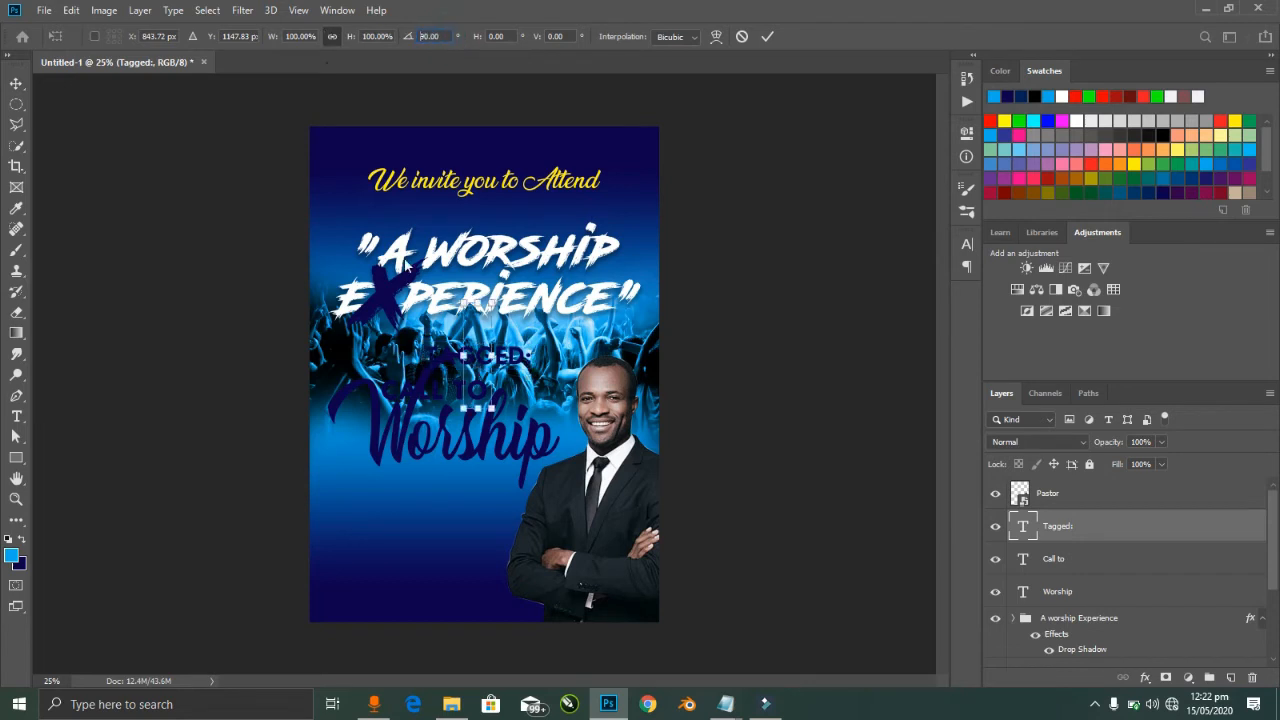
right_click(483, 343)
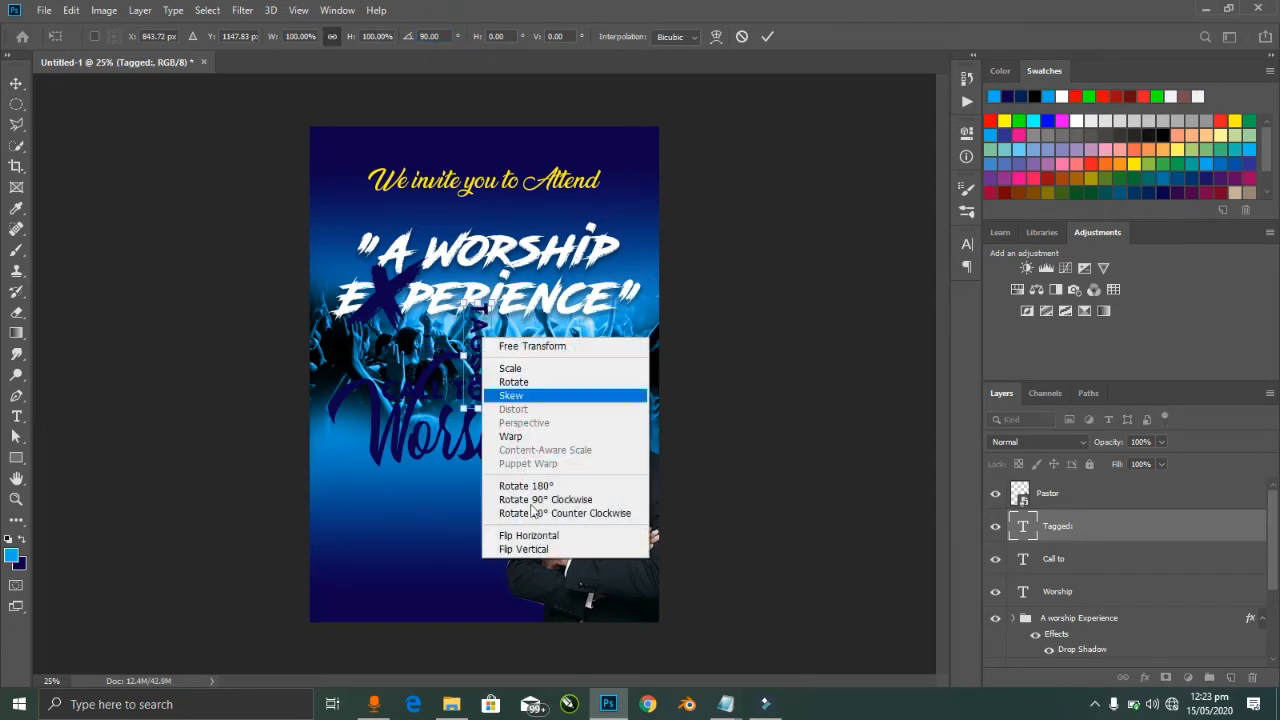
click(545, 530)
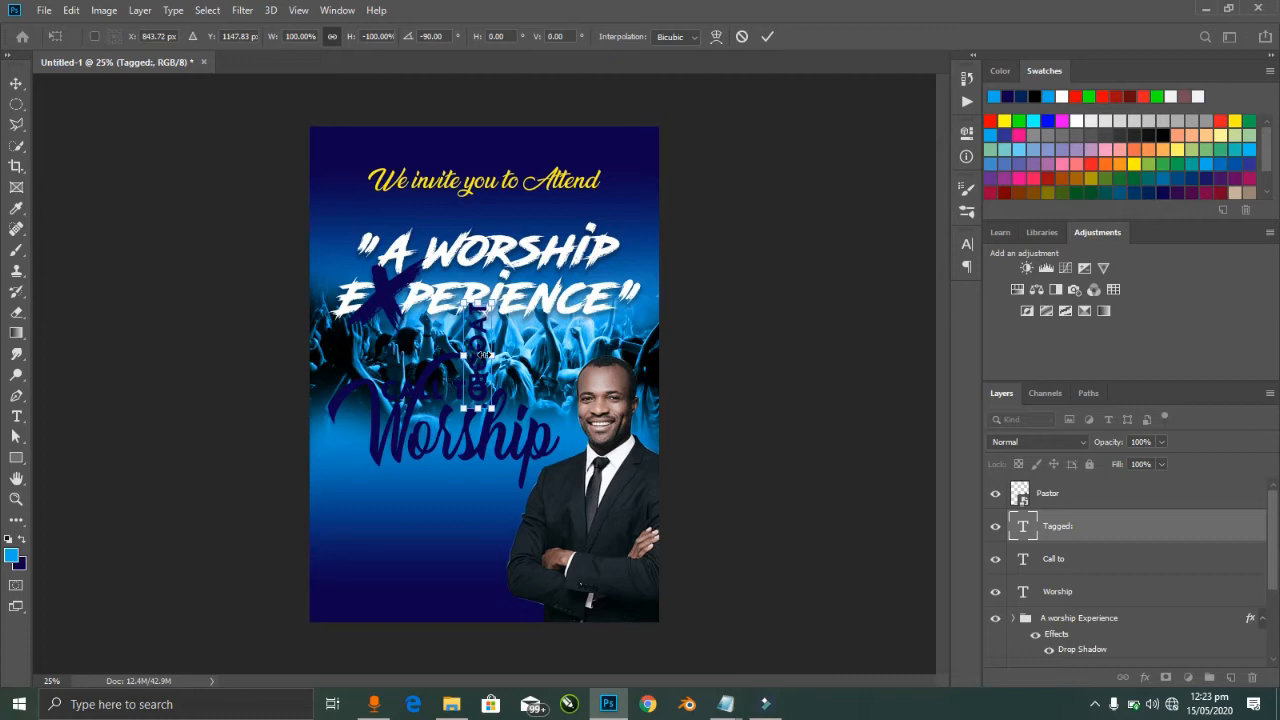
right_click(481, 356)
click(523, 567)
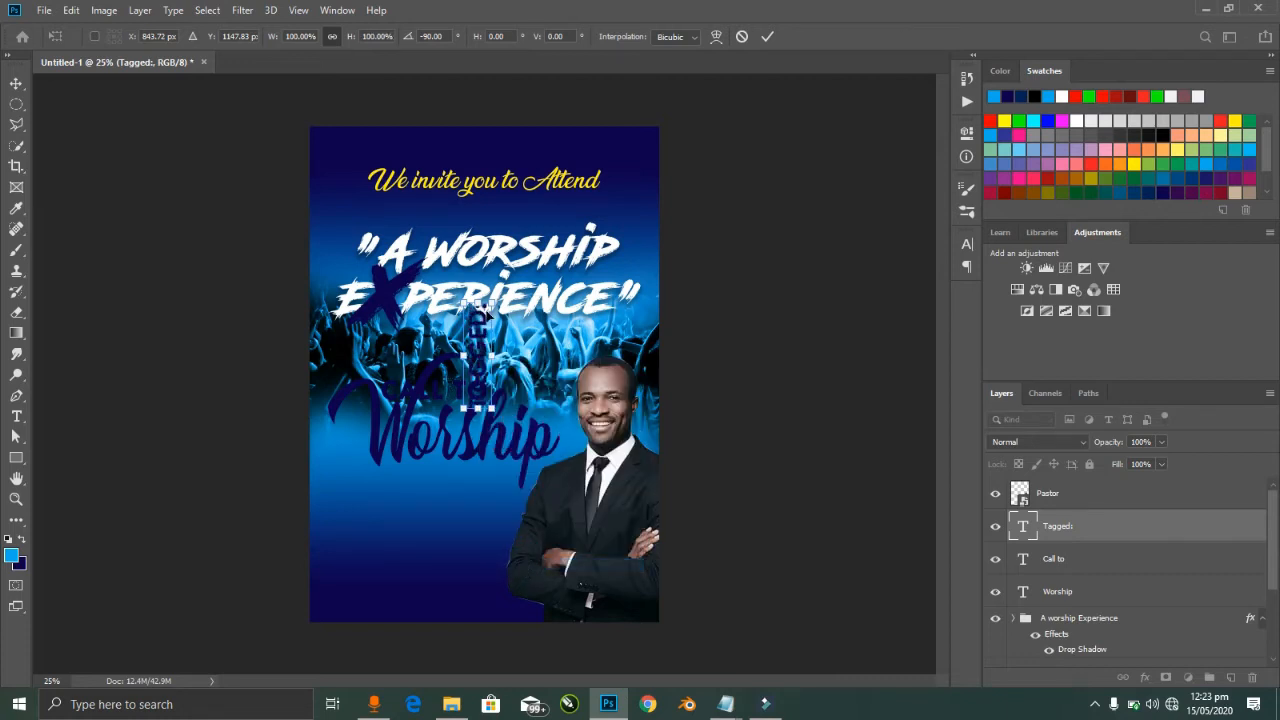
Step: Shrink the vertical "TAGGED:" text and place it close against the outer side of the "W" in "Worship"
drag(486, 313, 362, 404)
click(344, 497)
drag(344, 497, 358, 474)
key(Return)
key(Left)
key(Left)
key(Left)
key(Left)
key(Left)
key(Left)
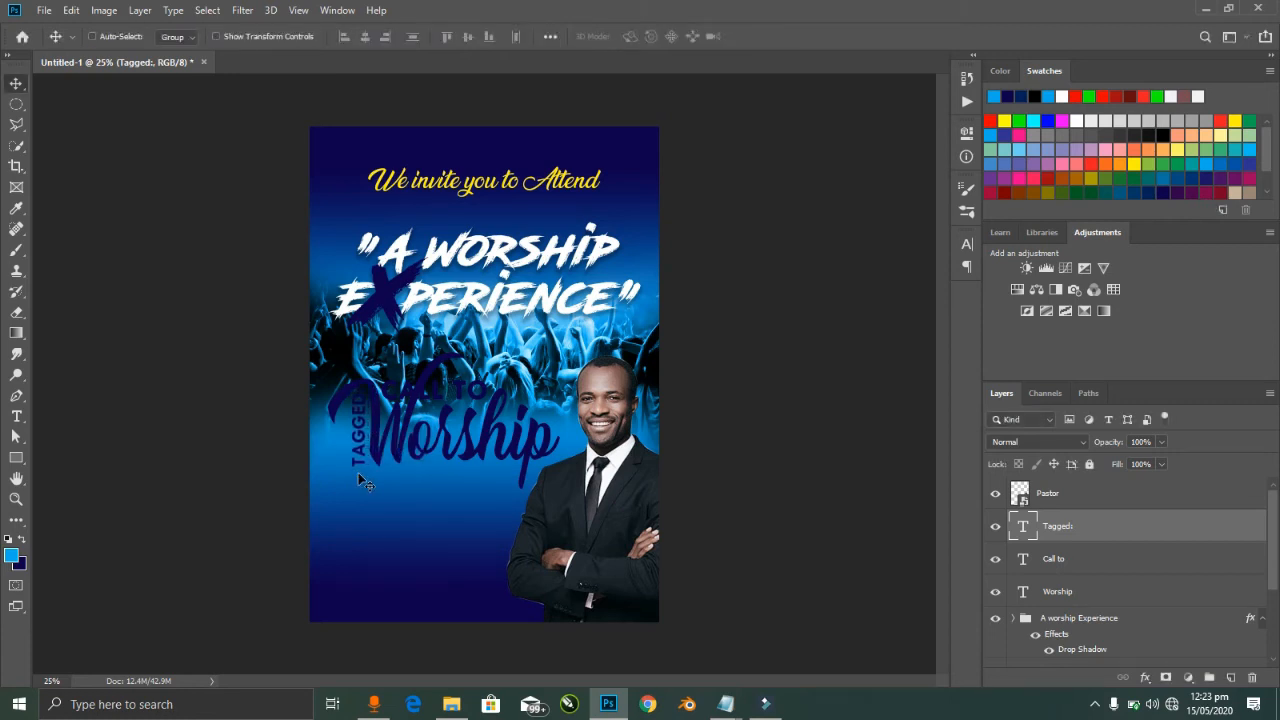
key(ctrl+t)
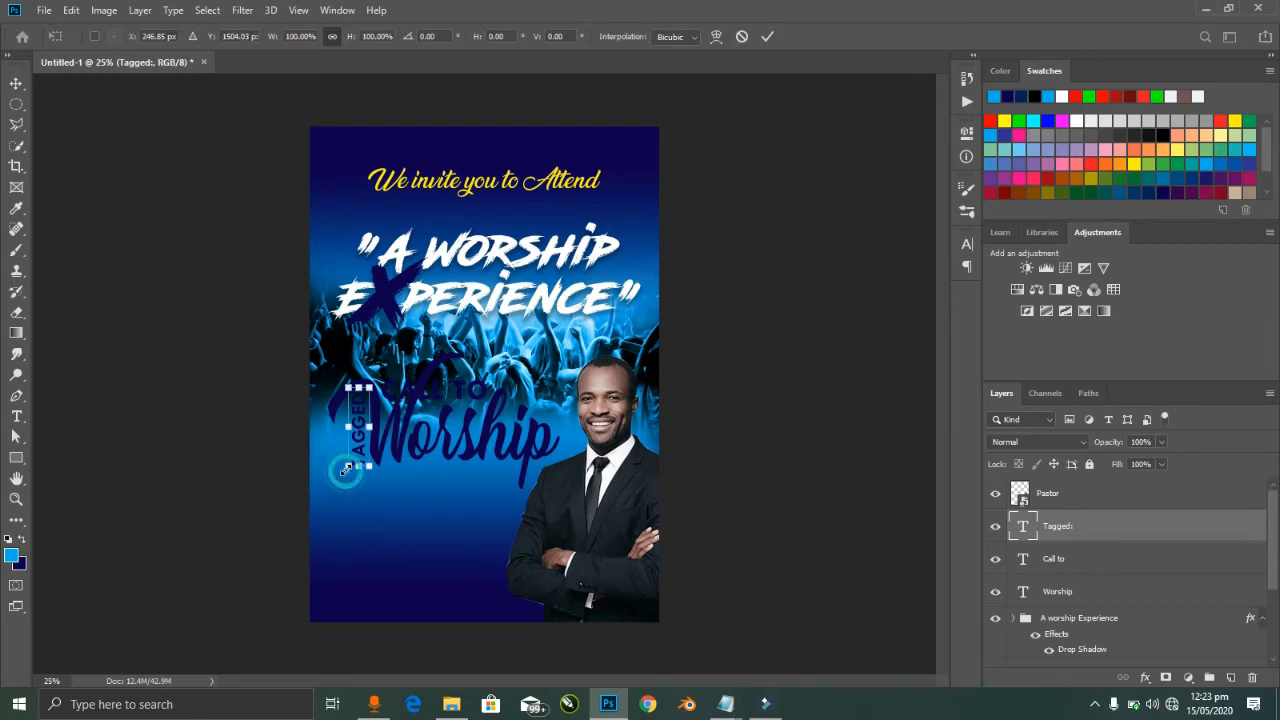
drag(347, 464, 347, 464)
key(Return)
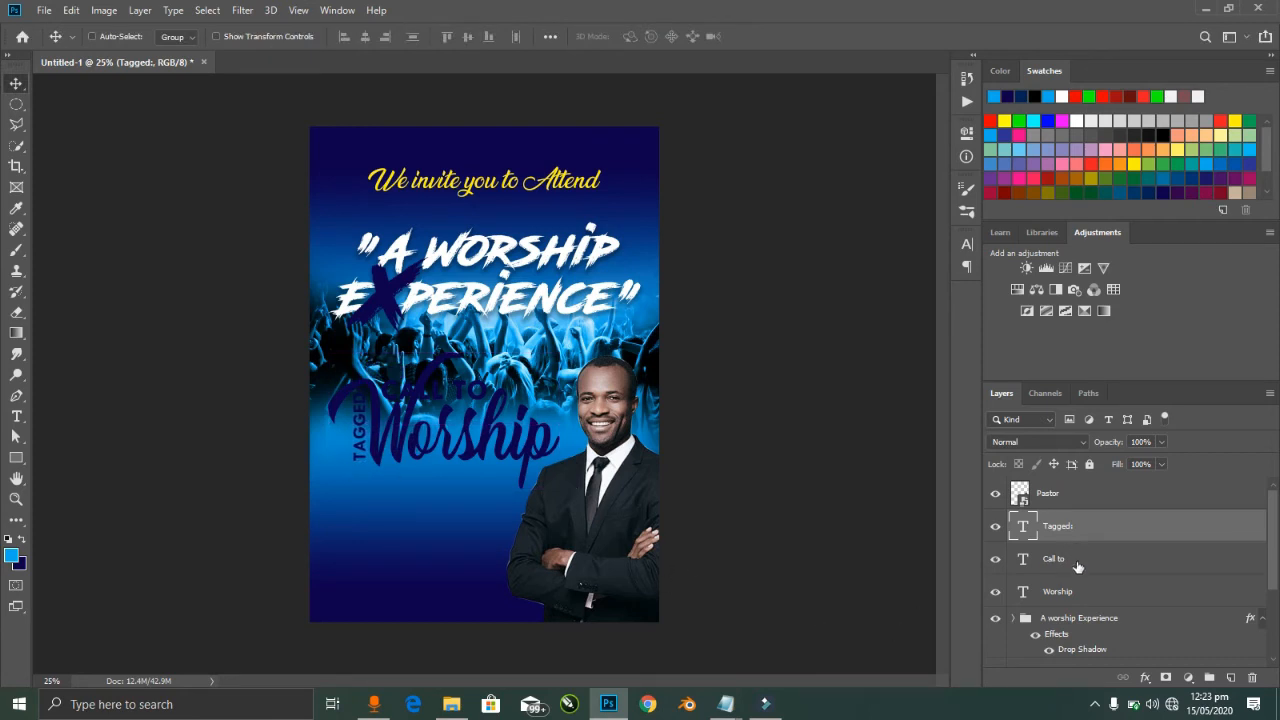
Step: Add a layer mask to the "Worship" layer and outline the part of the "W" overlapping "CALL" with the Polygonal Lasso
click(1088, 598)
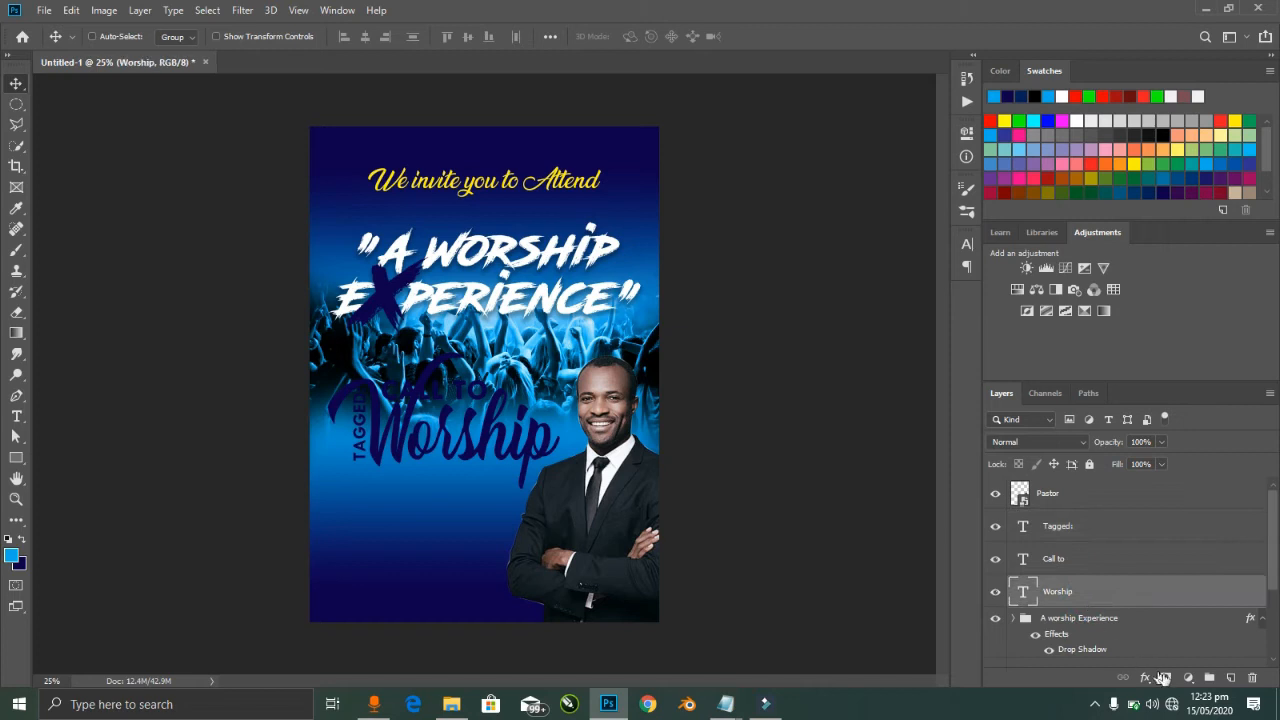
click(1164, 679)
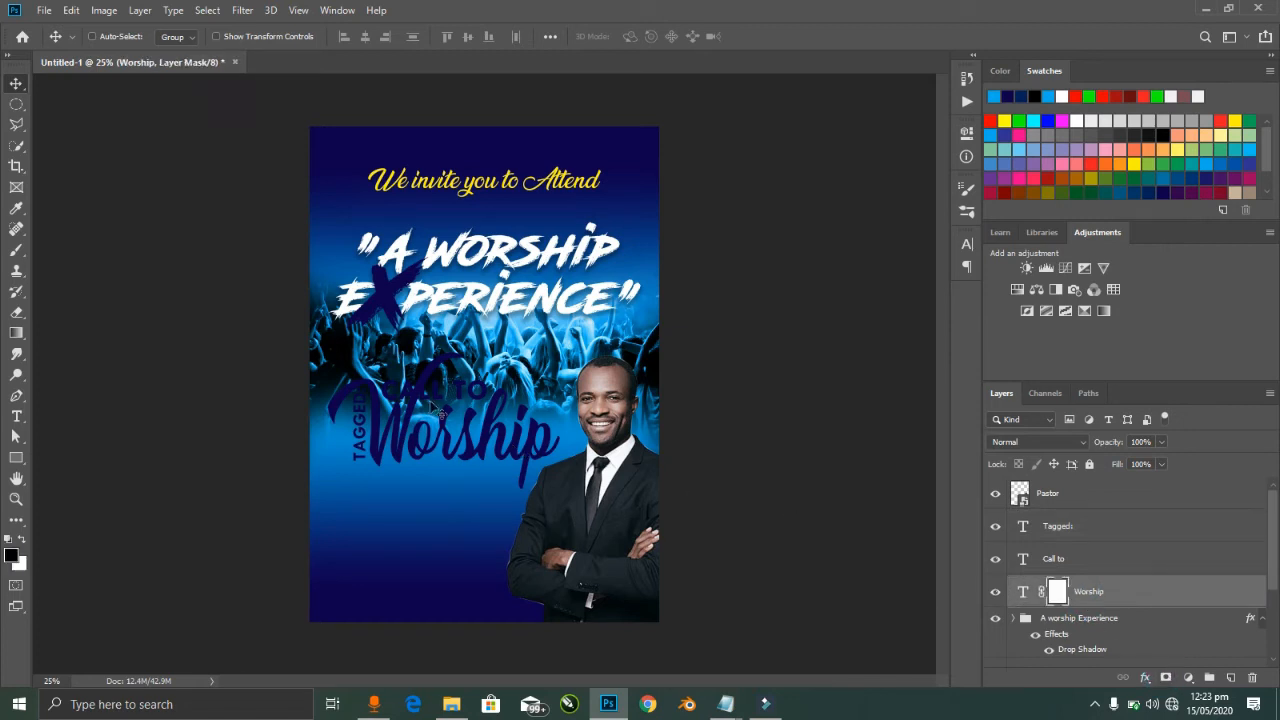
key(z)
drag(413, 389, 456, 425)
key(l)
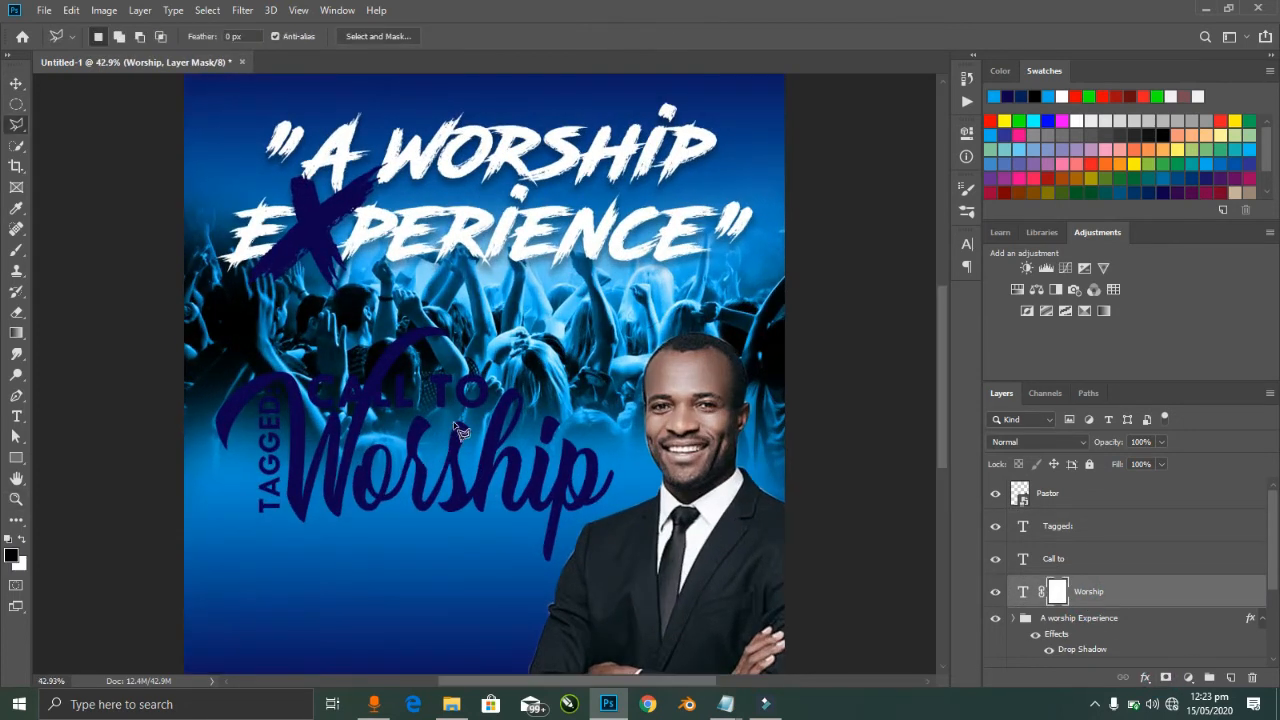
click(382, 411)
click(347, 411)
click(347, 366)
click(405, 366)
click(388, 412)
Step: Fill the selected area of the "Worship" mask with black at 100% opacity to hide the overlapping stroke
right_click(398, 411)
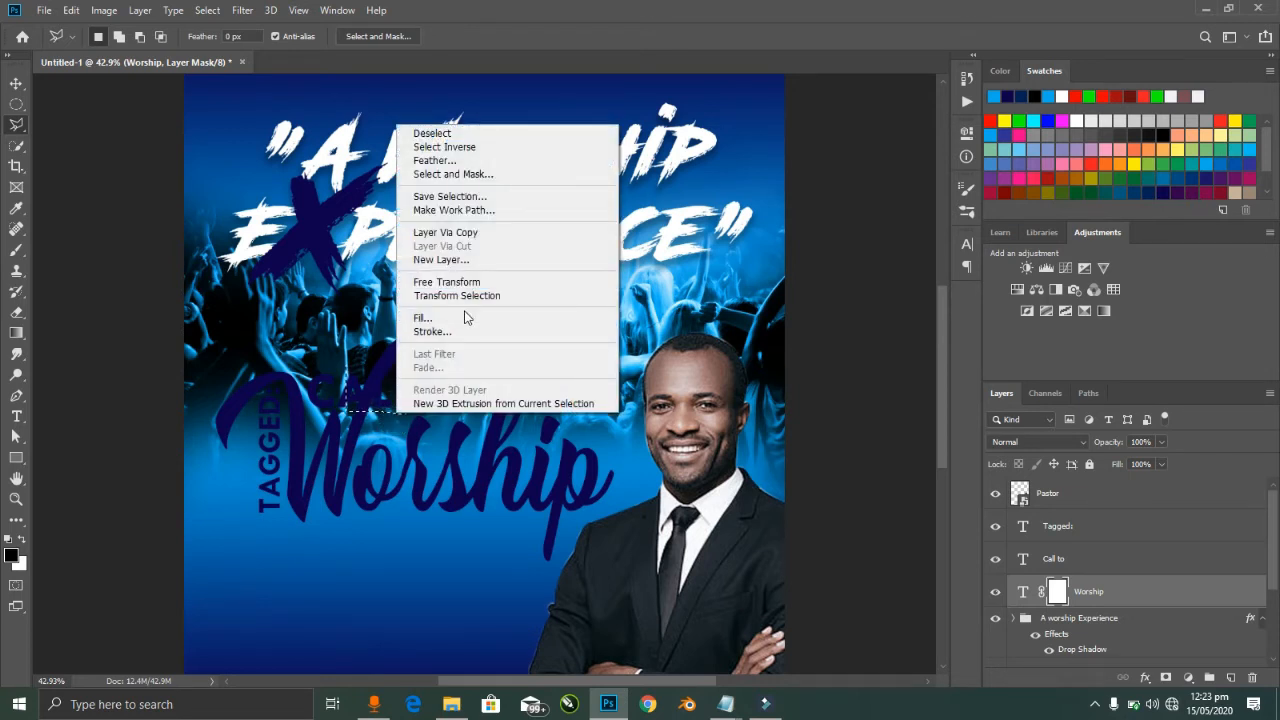
click(466, 320)
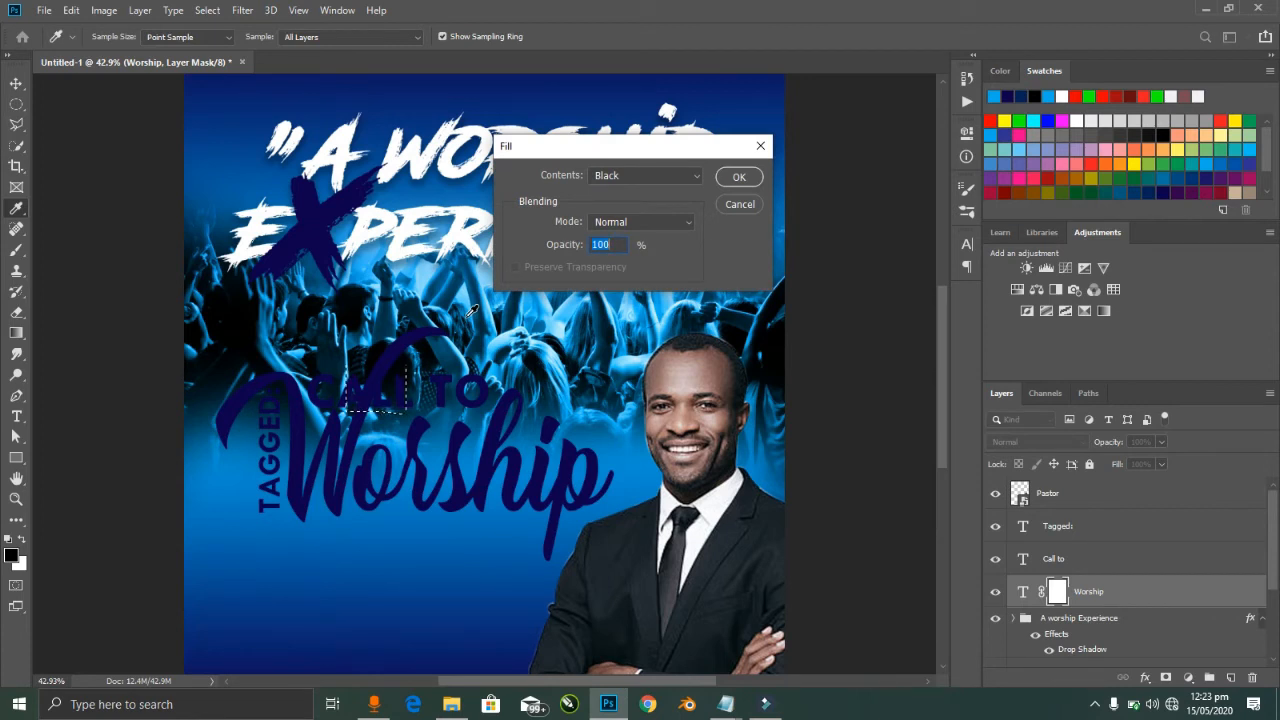
key(Return)
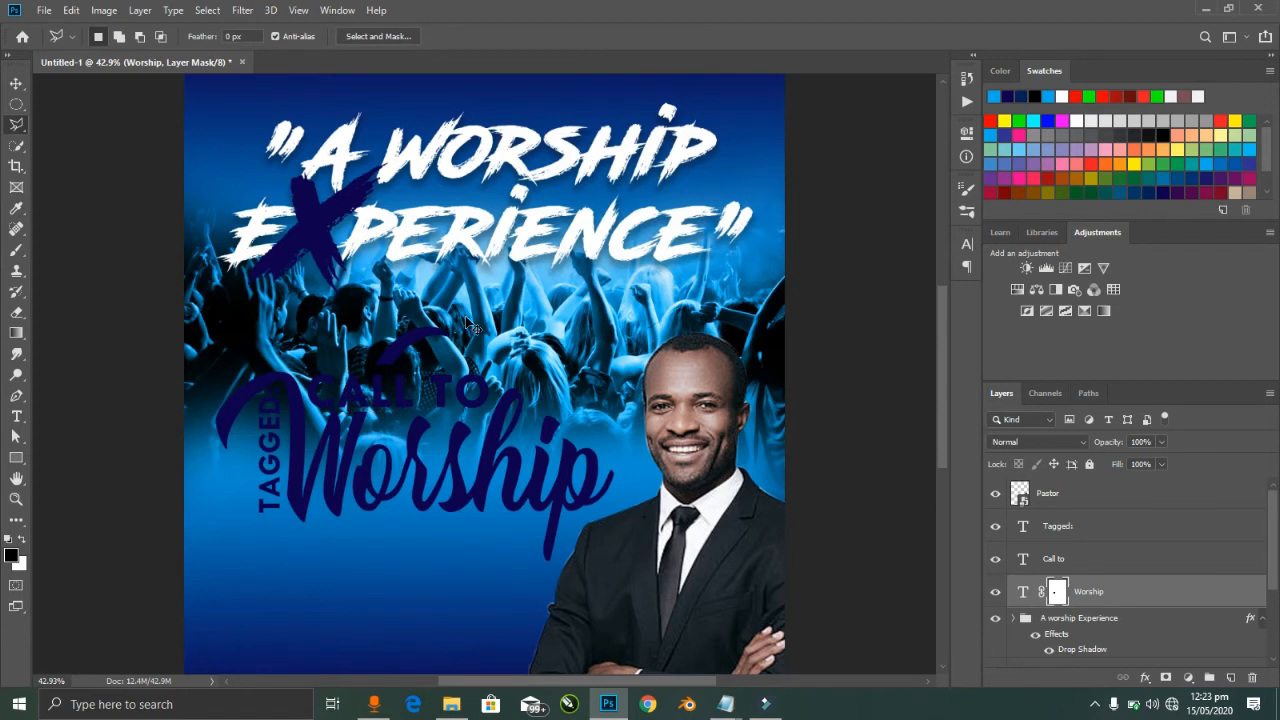
Step: Scale the "CALL TO" text to about 95% above "Worship"
key(ctrl+minus)
key(ctrl+minus)
key(ctrl+0)
key(v)
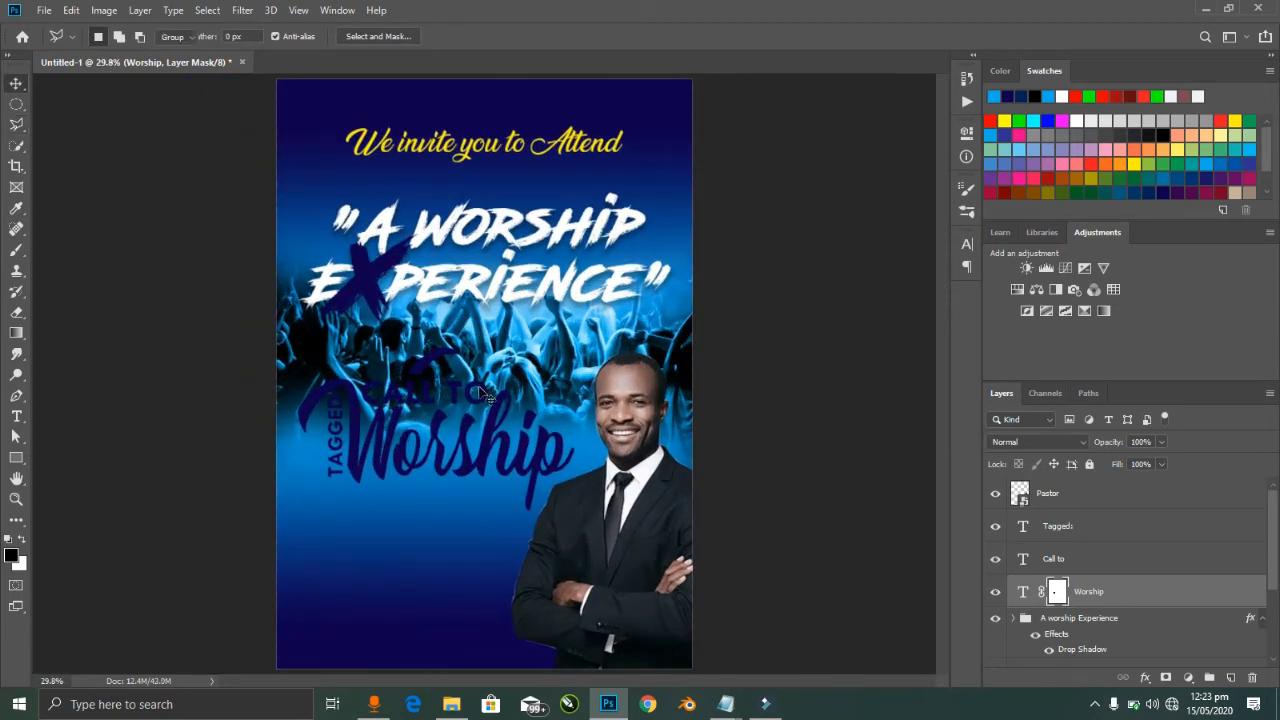
ctrl+click(484, 393)
key(ctrl+t)
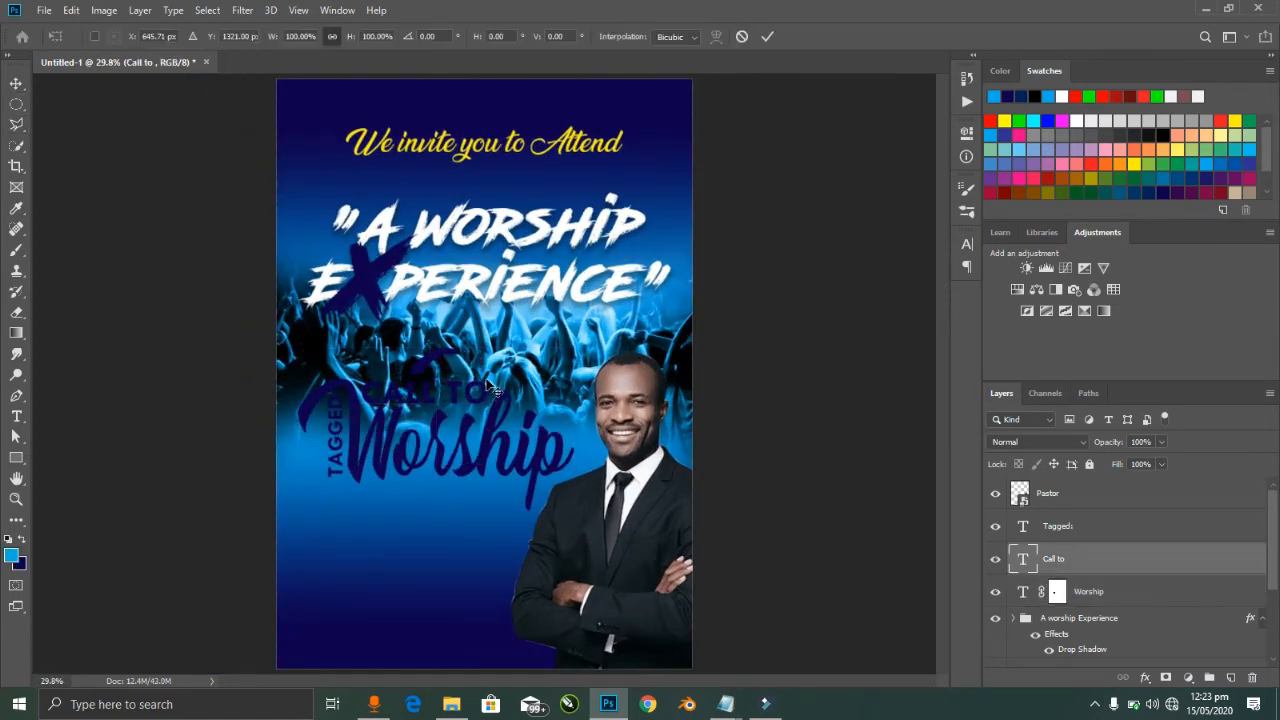
drag(497, 373, 503, 385)
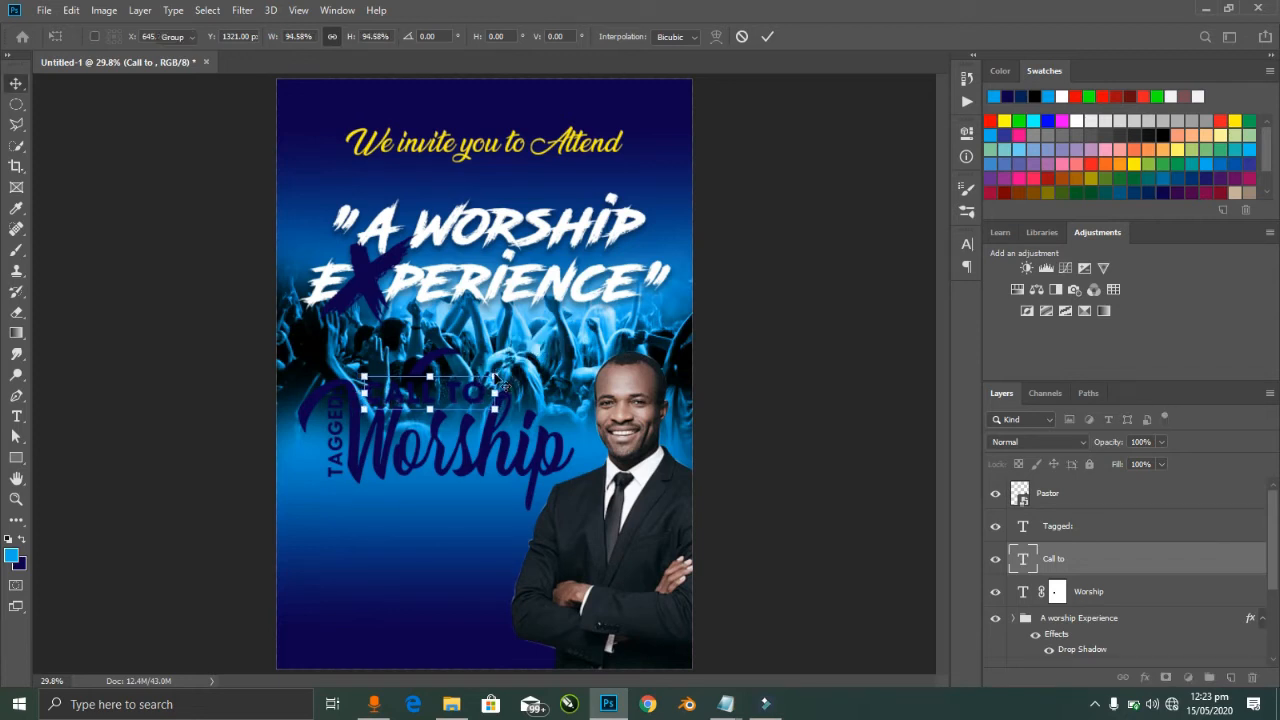
key(Return)
Step: Change the color of the "CALL TO" text to yellow #fff200
key(t)
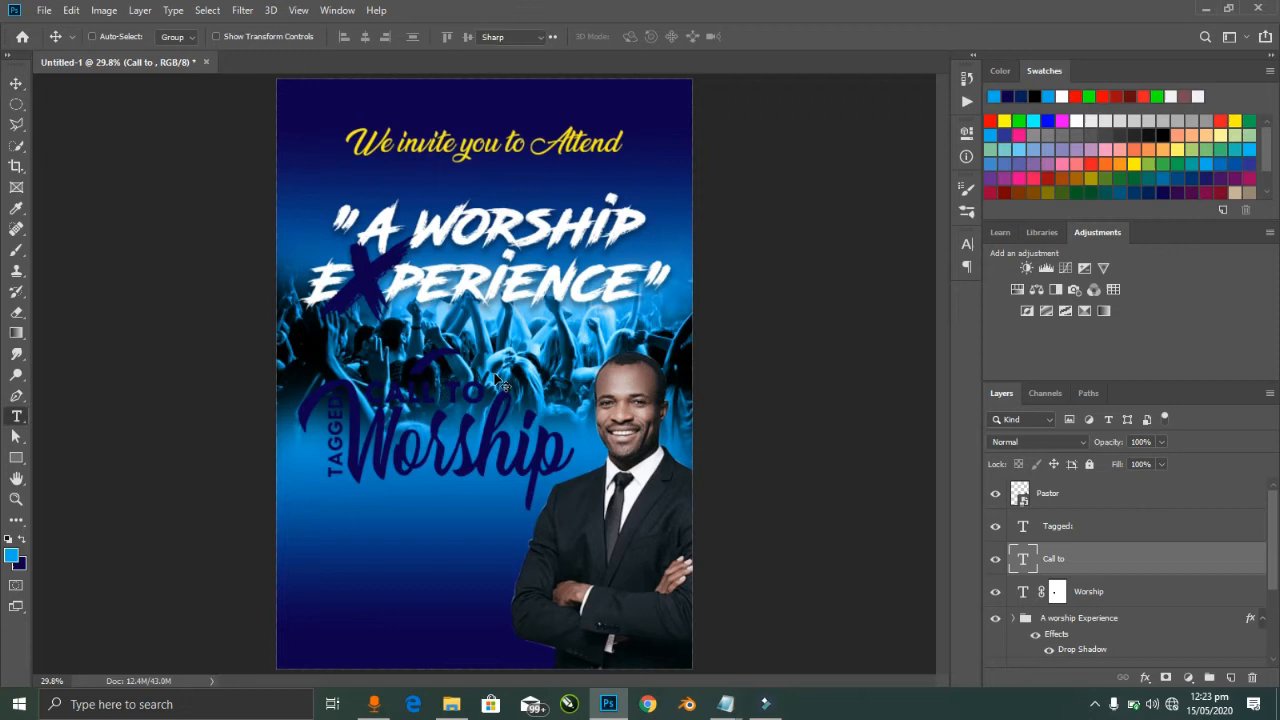
double_click(1022, 559)
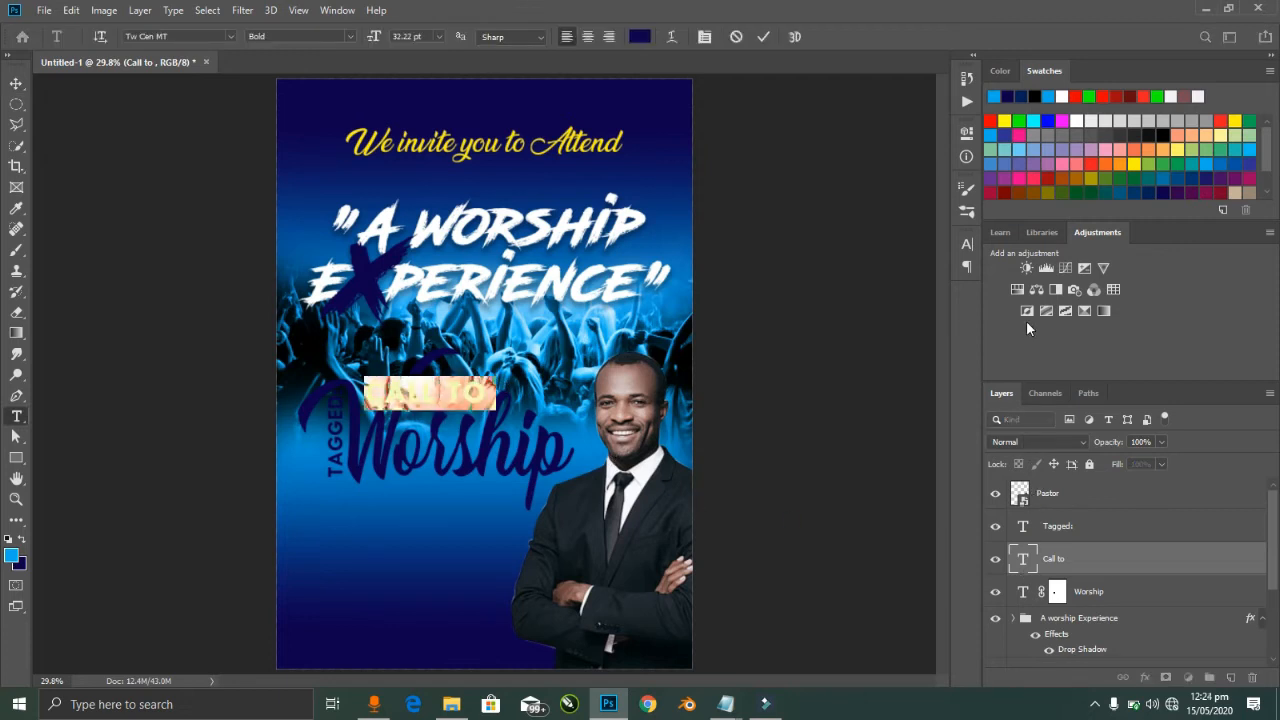
click(640, 37)
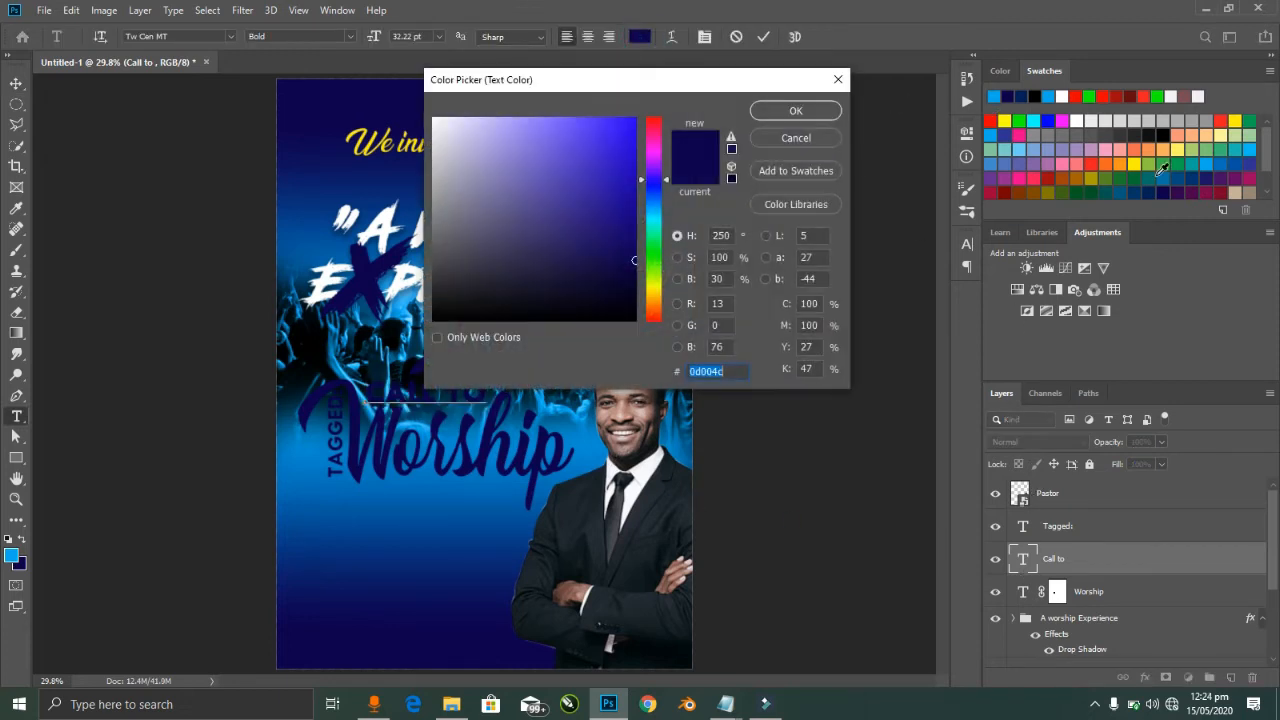
click(1136, 163)
click(795, 110)
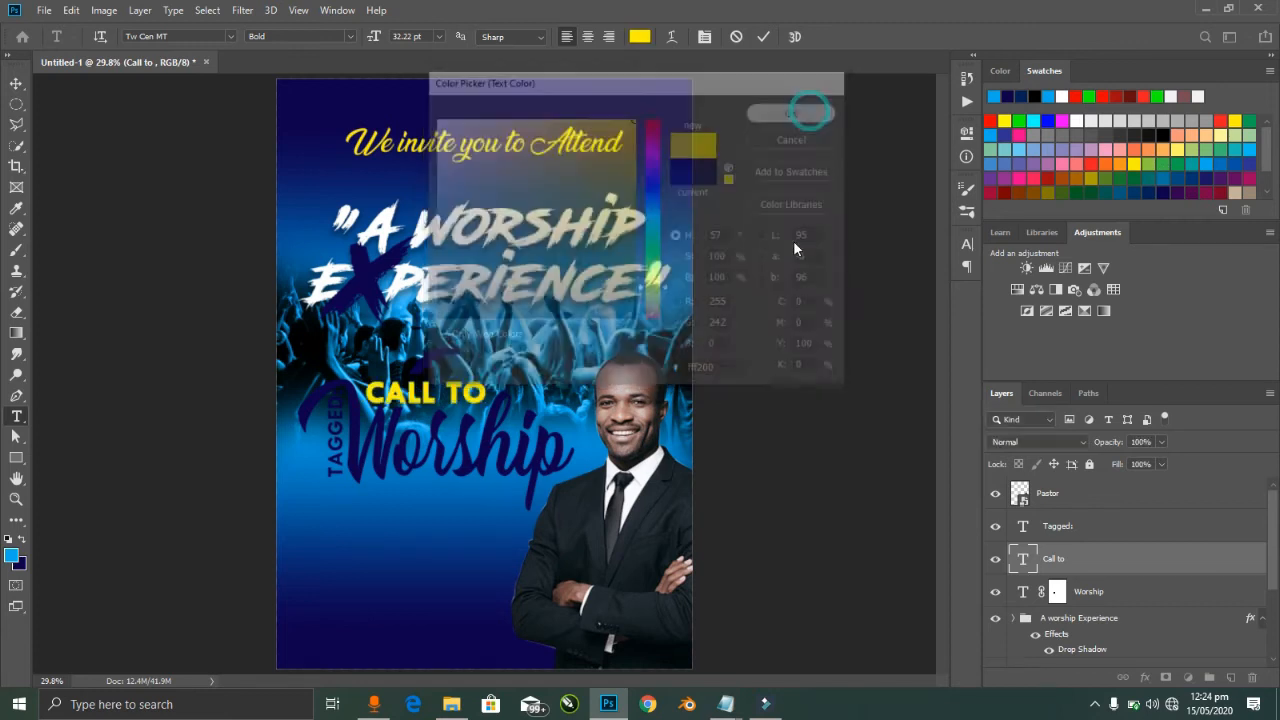
key(ctrl+Return)
Step: Shrink the yellow "CALL TO" text slightly more to fit above "Worship"
key(ctrl+t)
drag(494, 377, 488, 382)
key(Return)
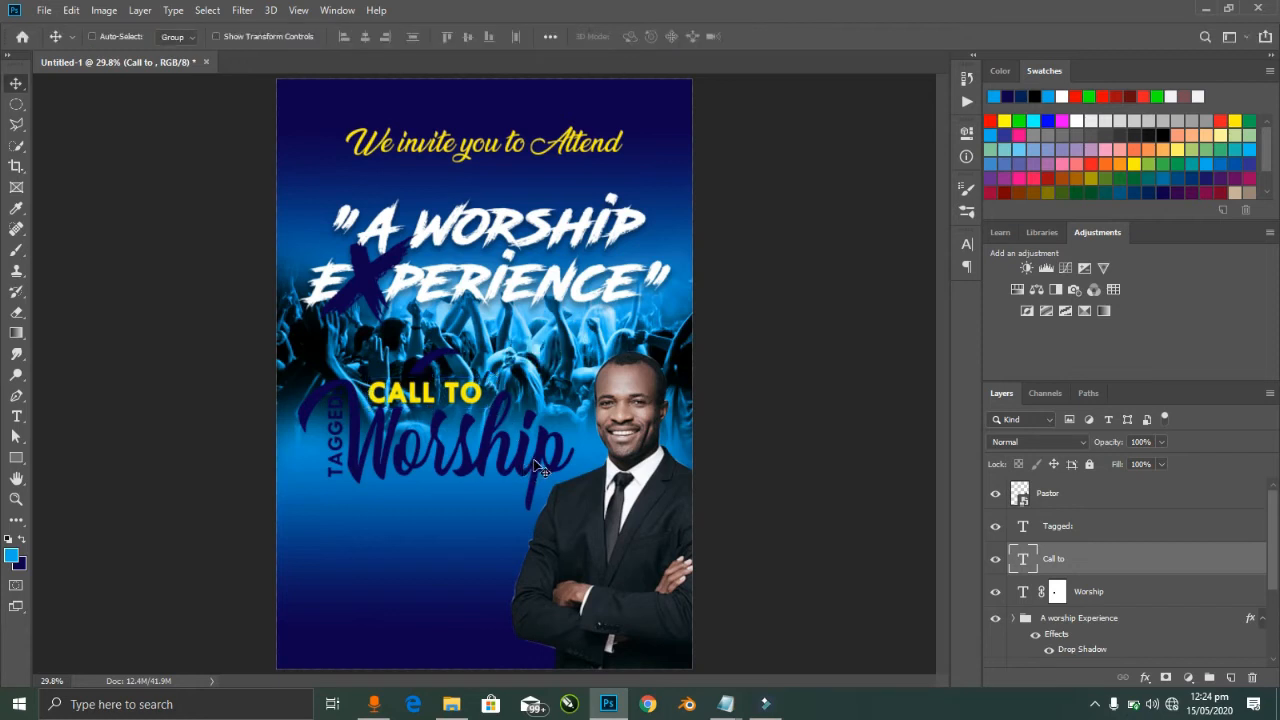
Step: Apply a silver linear Gradient Overlay and an Inner Bevel to the "Worship" text
ctrl+click(538, 464)
click(1198, 588)
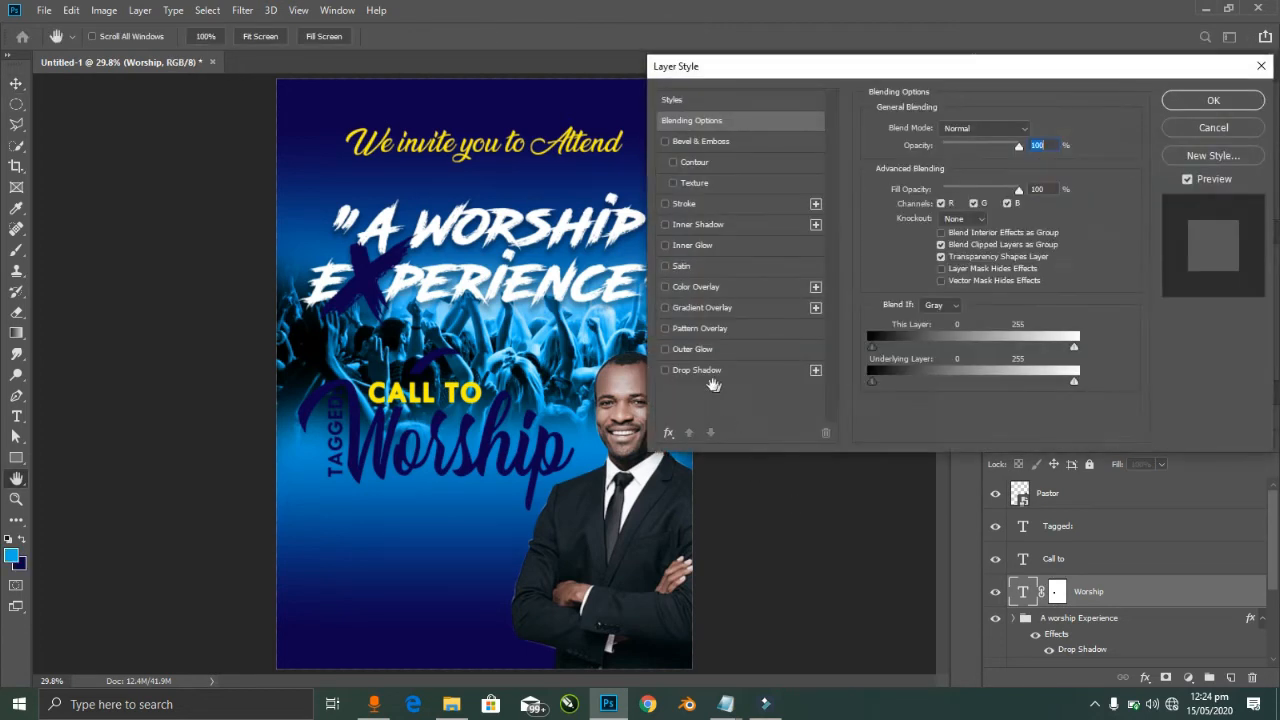
click(667, 309)
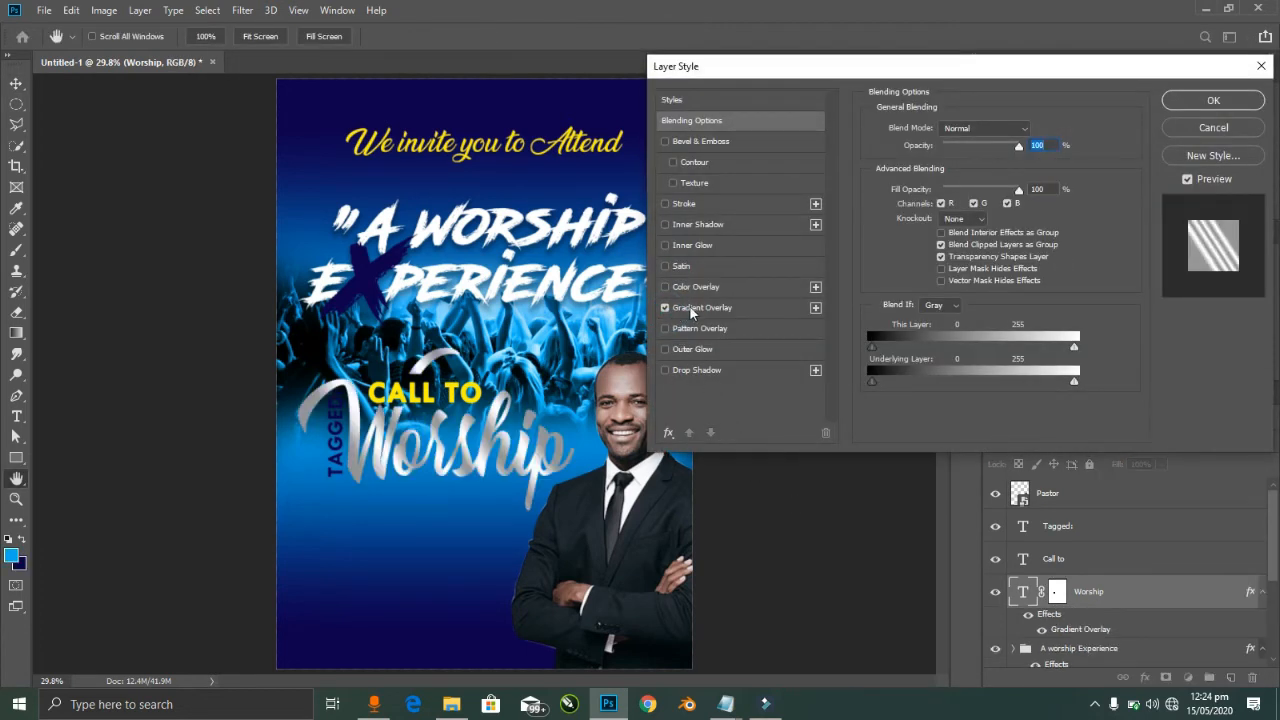
click(705, 304)
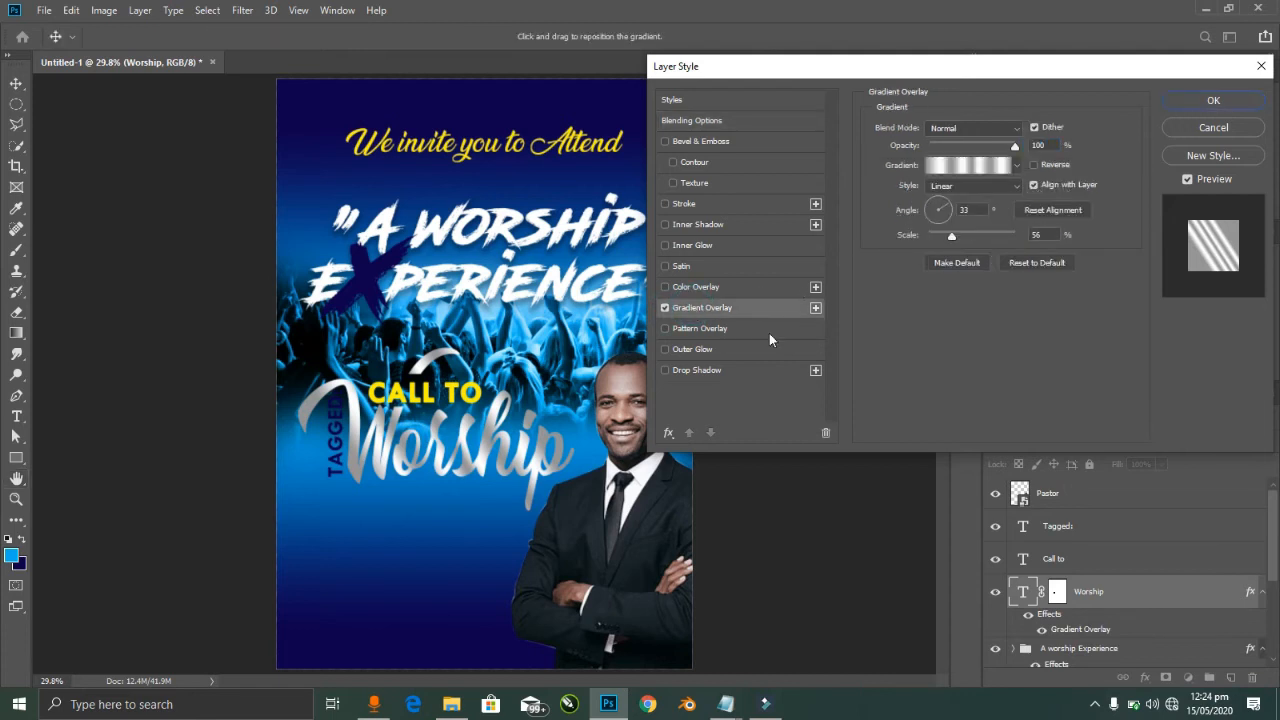
click(704, 146)
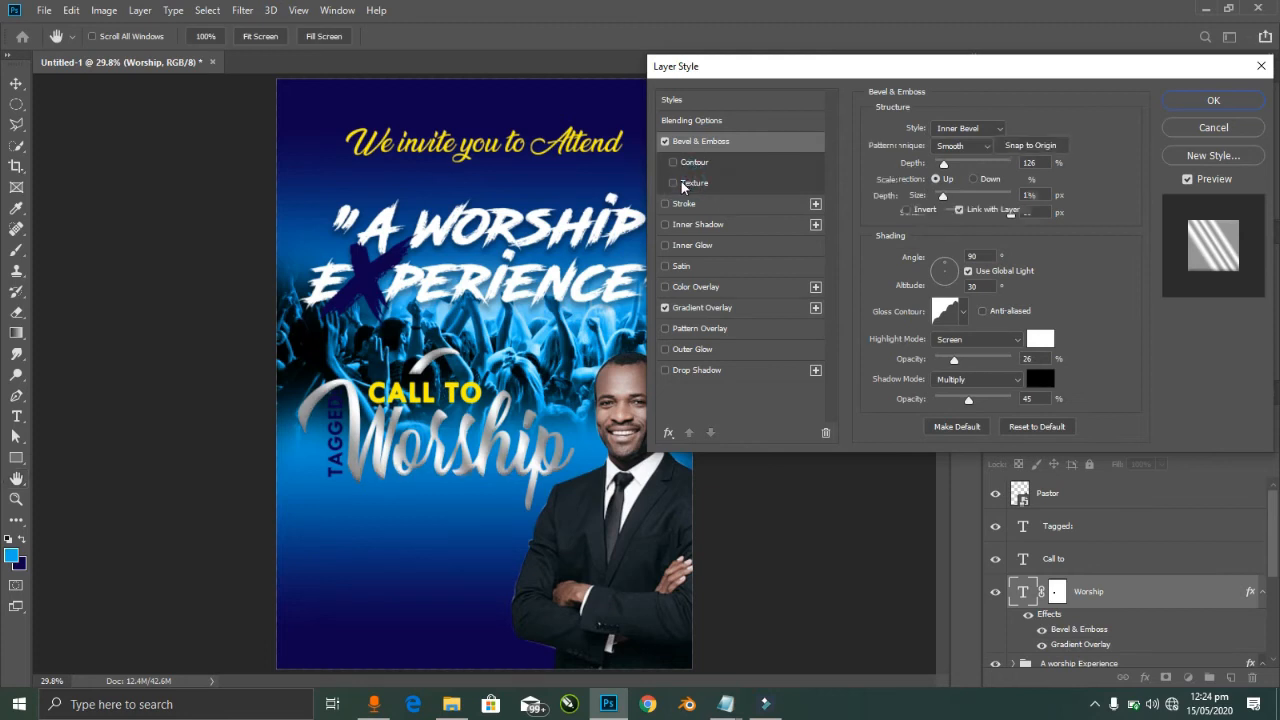
click(690, 183)
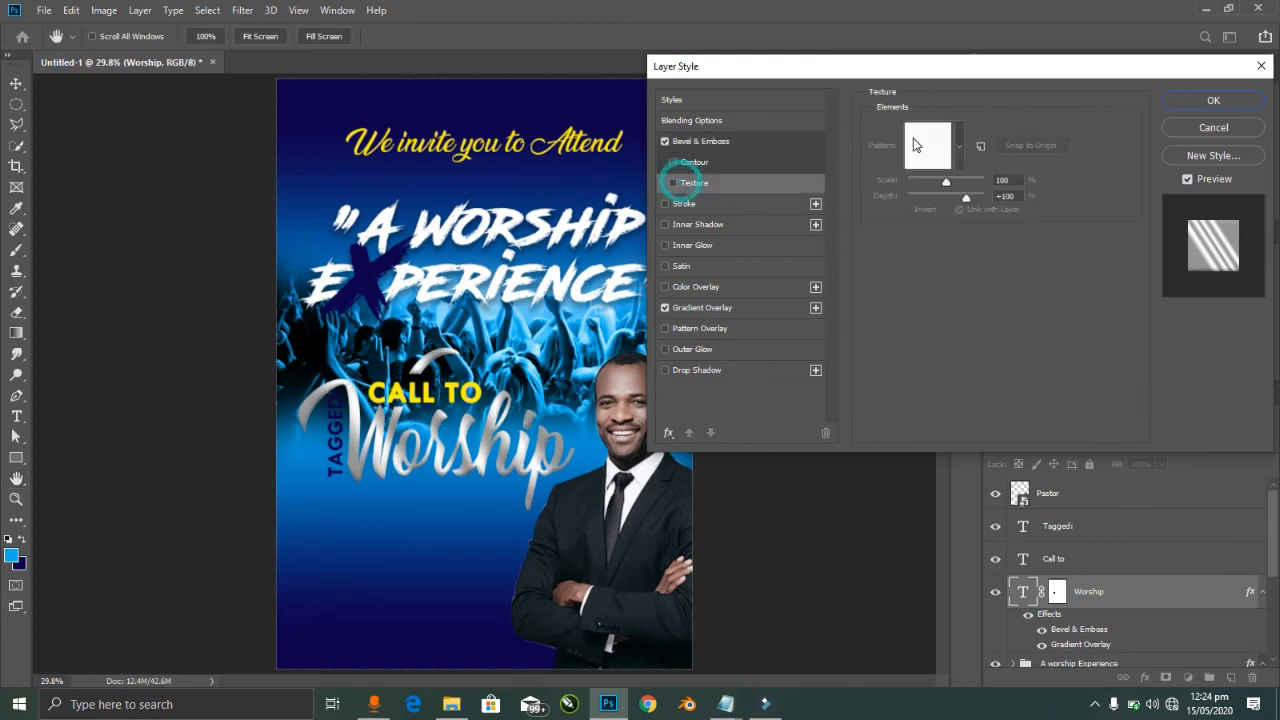
click(1190, 108)
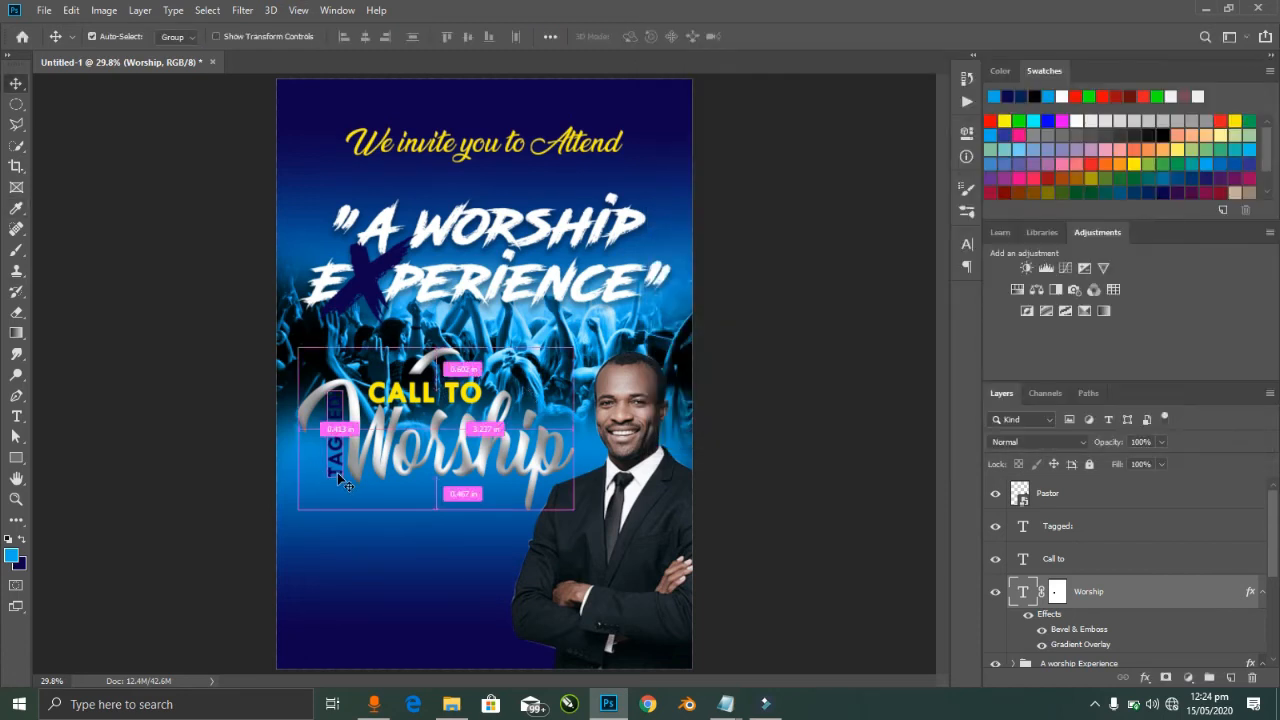
Step: Scale the vertical "TAGGED:" text to about 97% beside the "Worship" lettering
click(337, 472)
key(ctrl+t)
click(325, 480)
drag(325, 480, 329, 479)
key(Return)
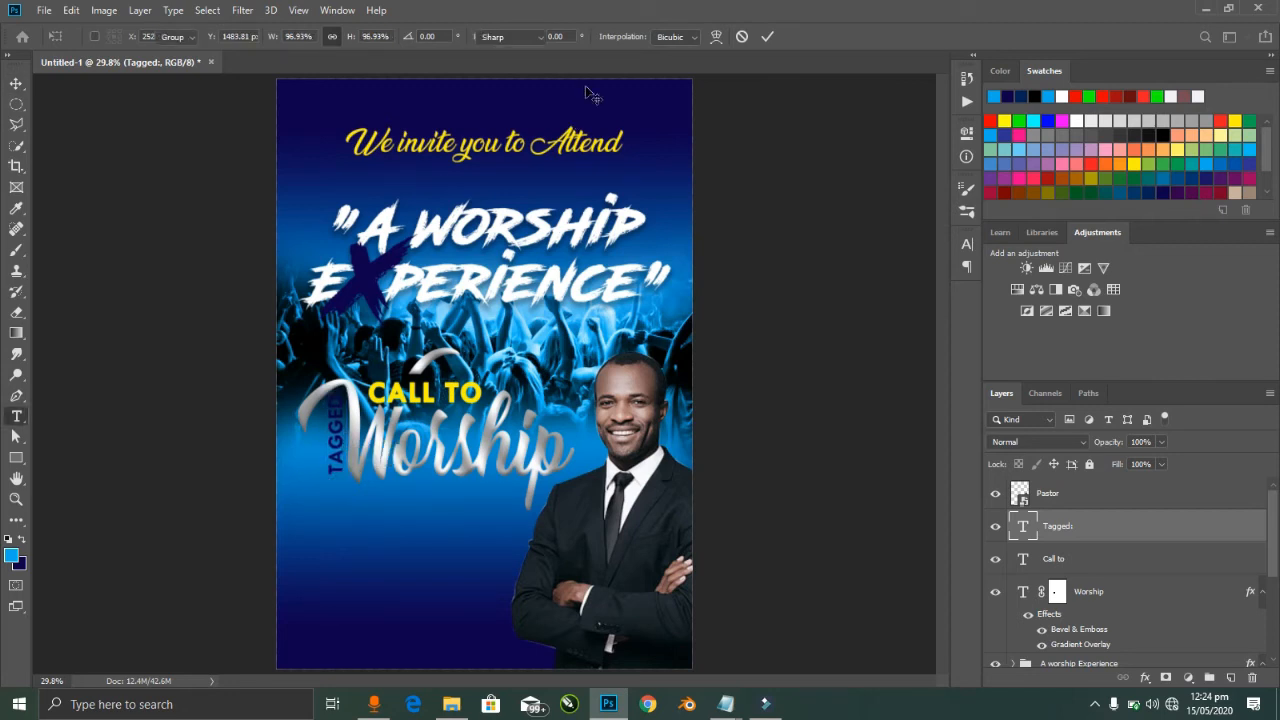
key(Return)
Step: Change the color of the "TAGGED:" text to red #ed1c24
click(640, 37)
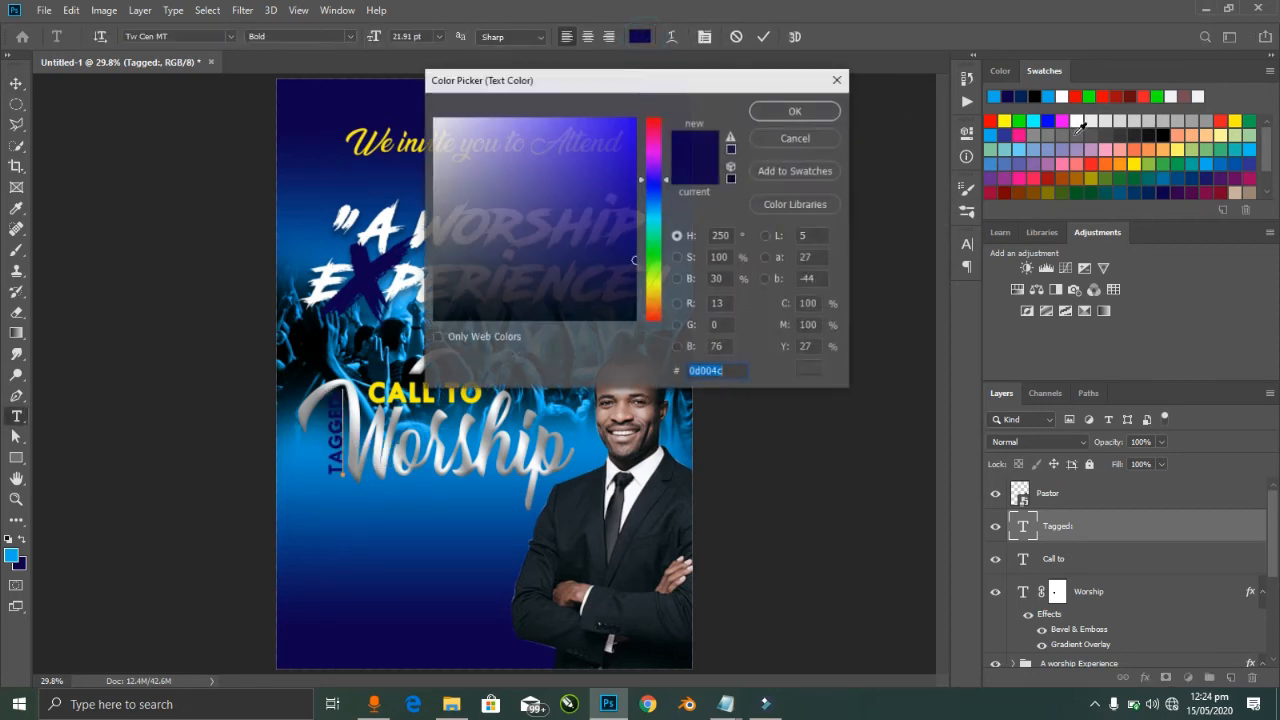
click(1096, 162)
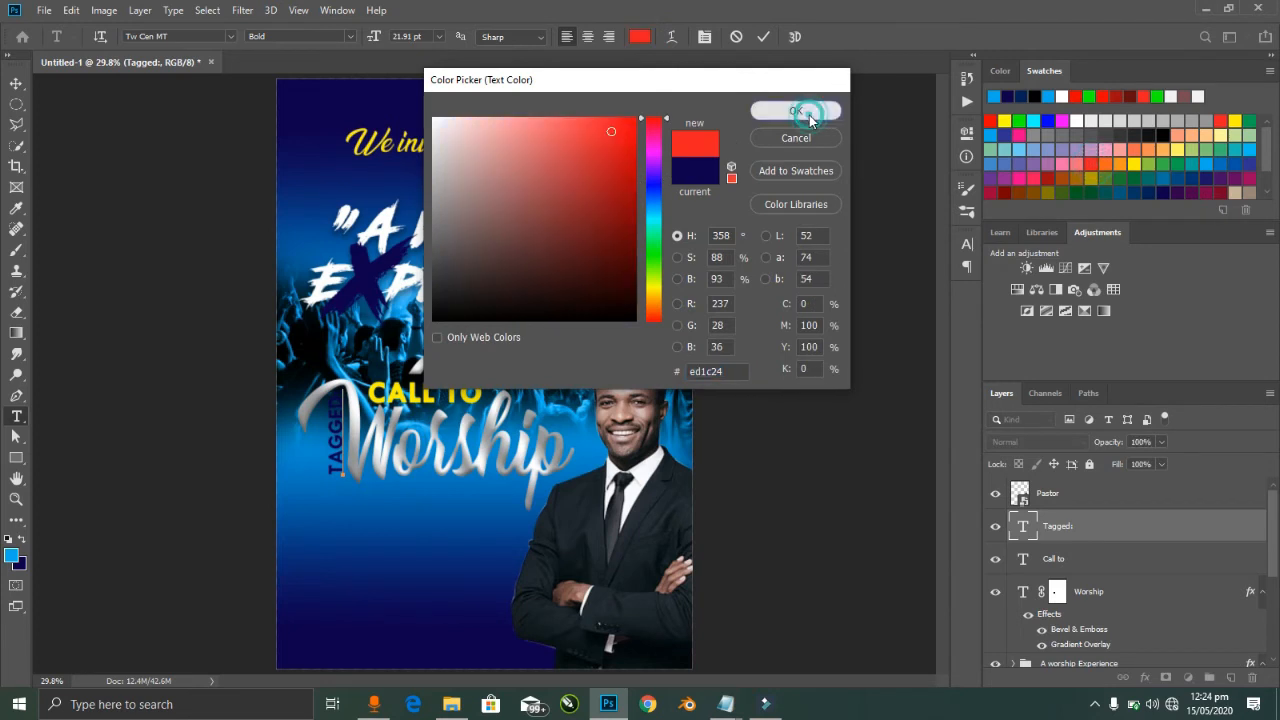
click(808, 113)
key(ctrl+Return)
key(v)
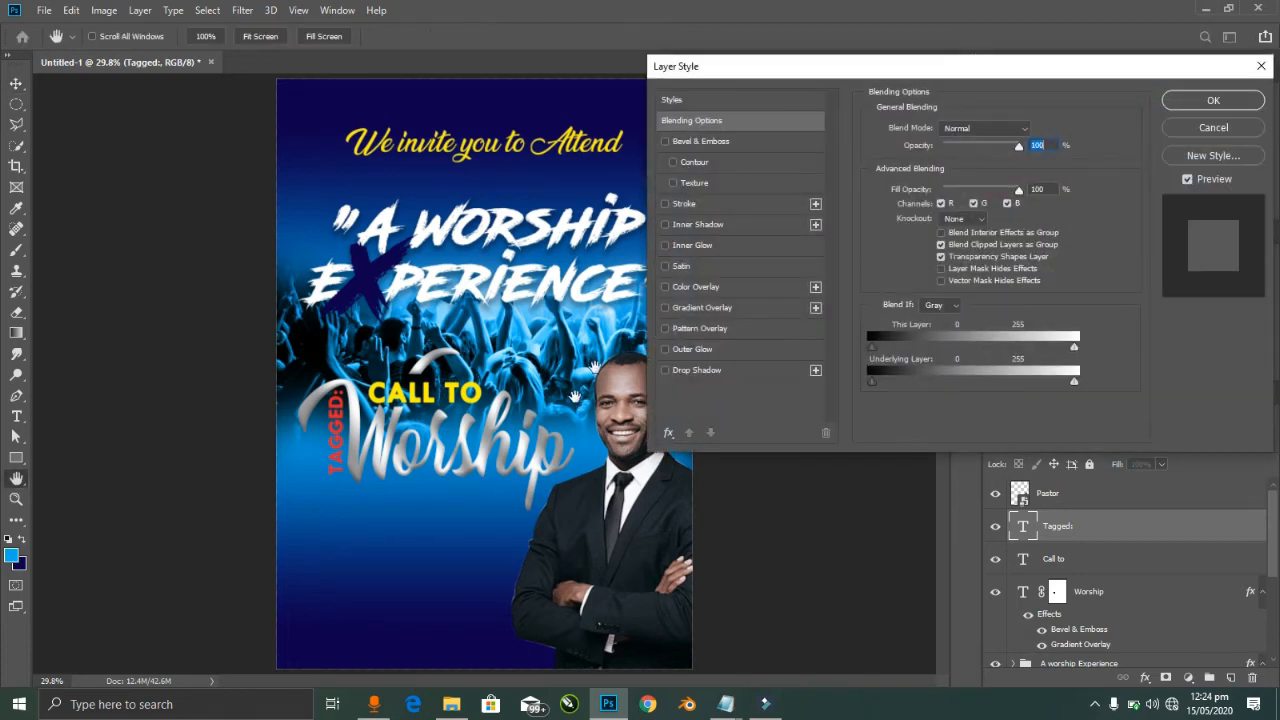
Step: Add a 7 px outside stroke to the "TAGGED:" text, filled with the silver gradient preset
click(684, 204)
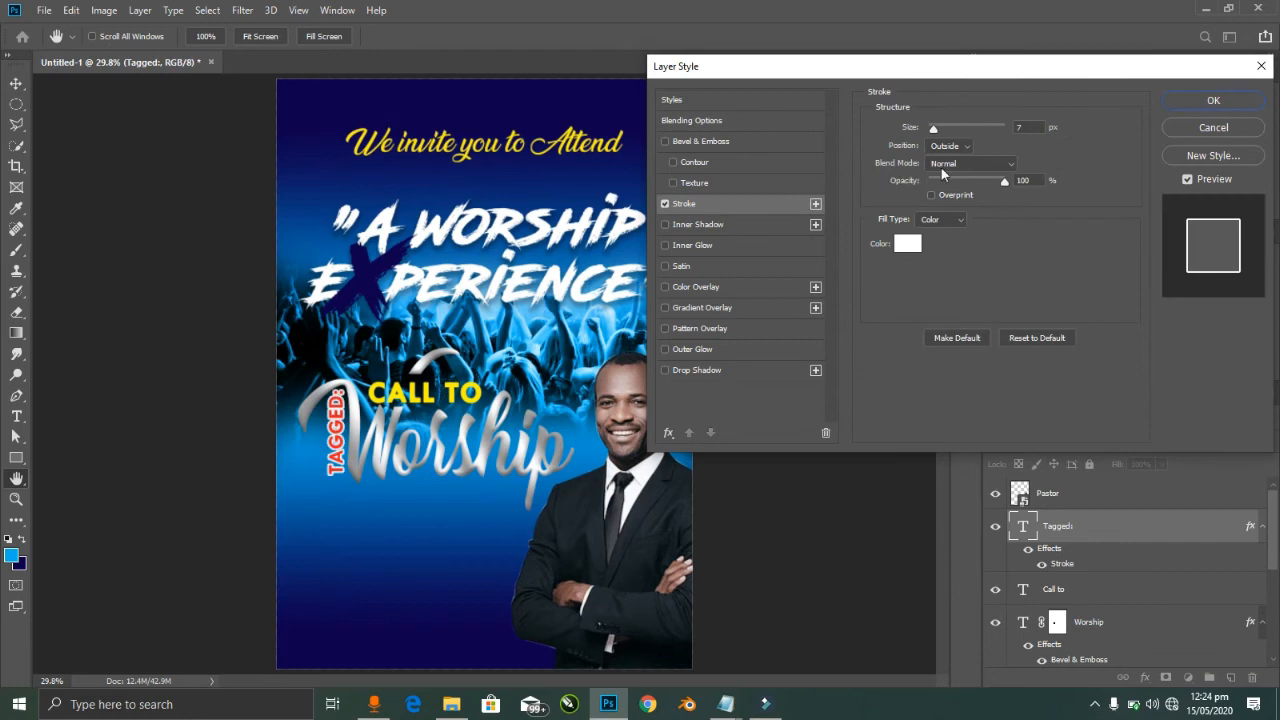
click(937, 220)
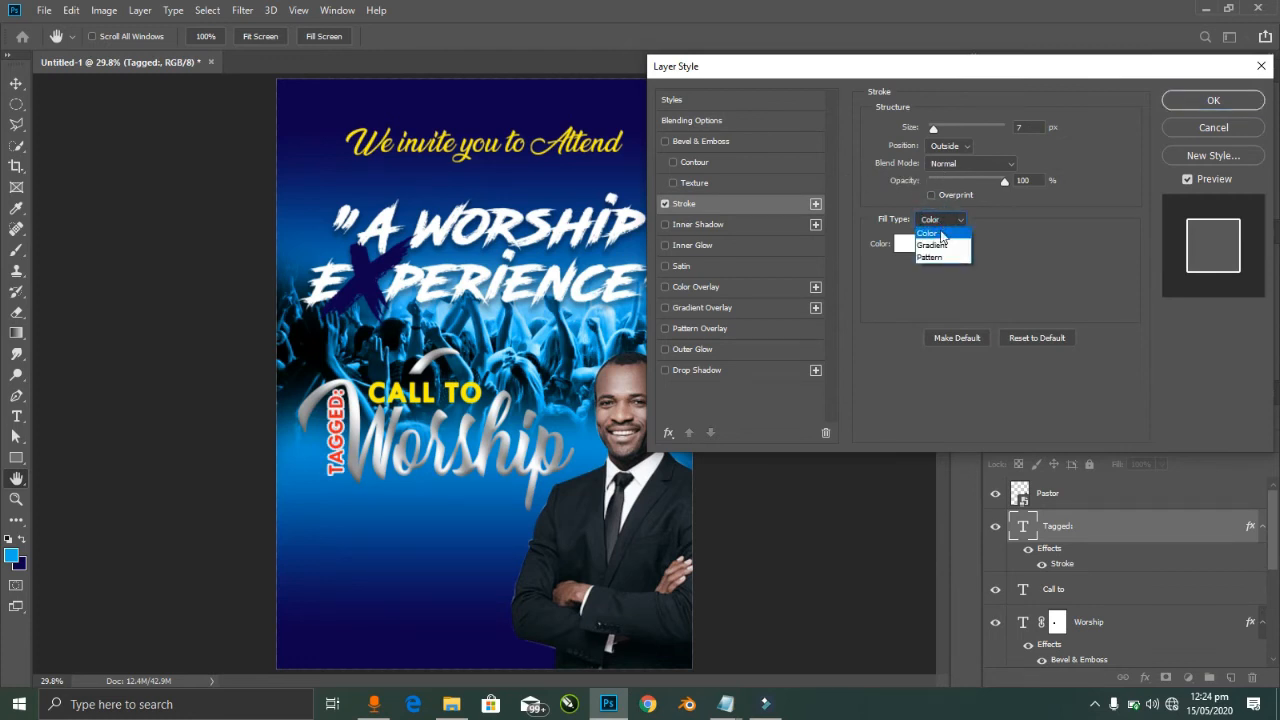
click(942, 246)
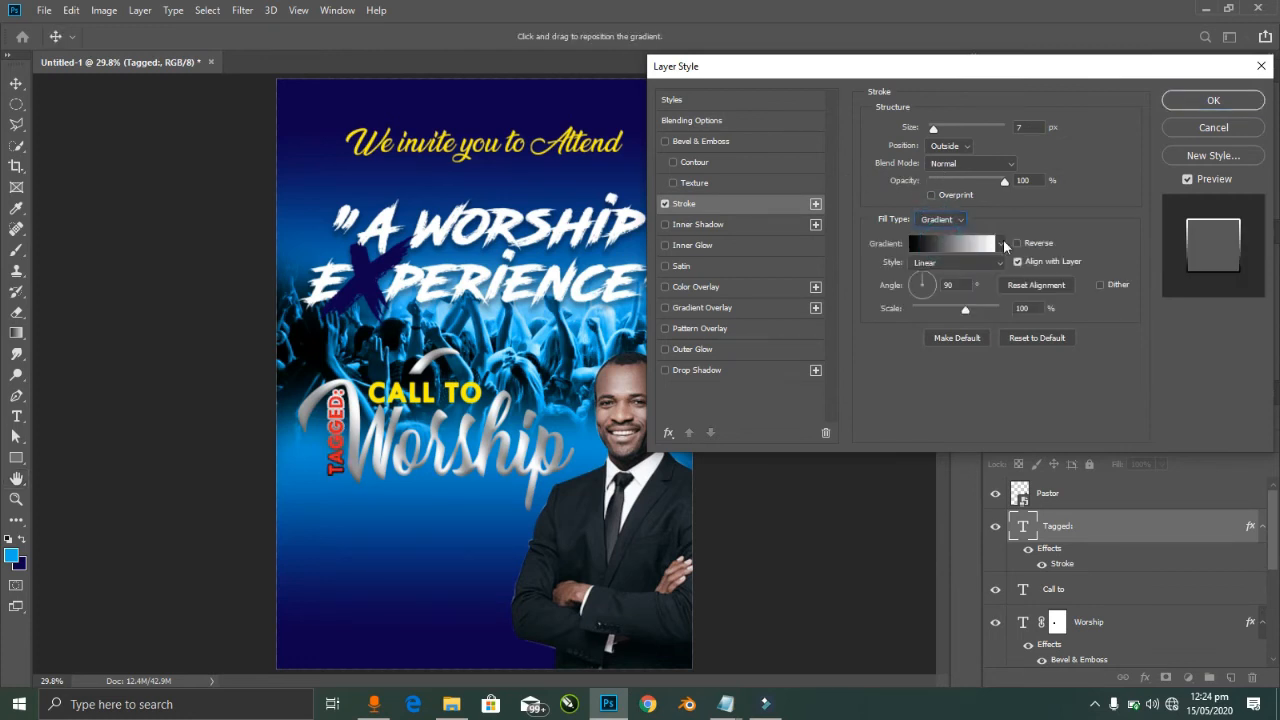
click(1000, 244)
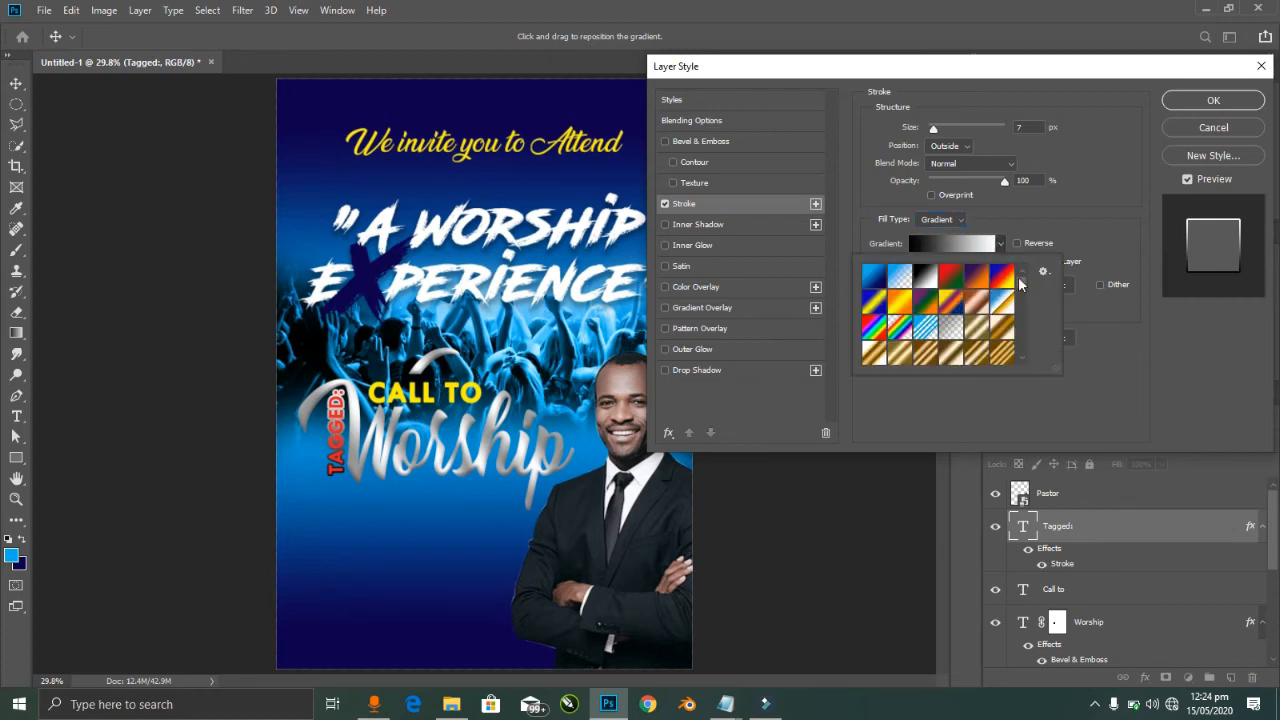
drag(1021, 288, 1022, 350)
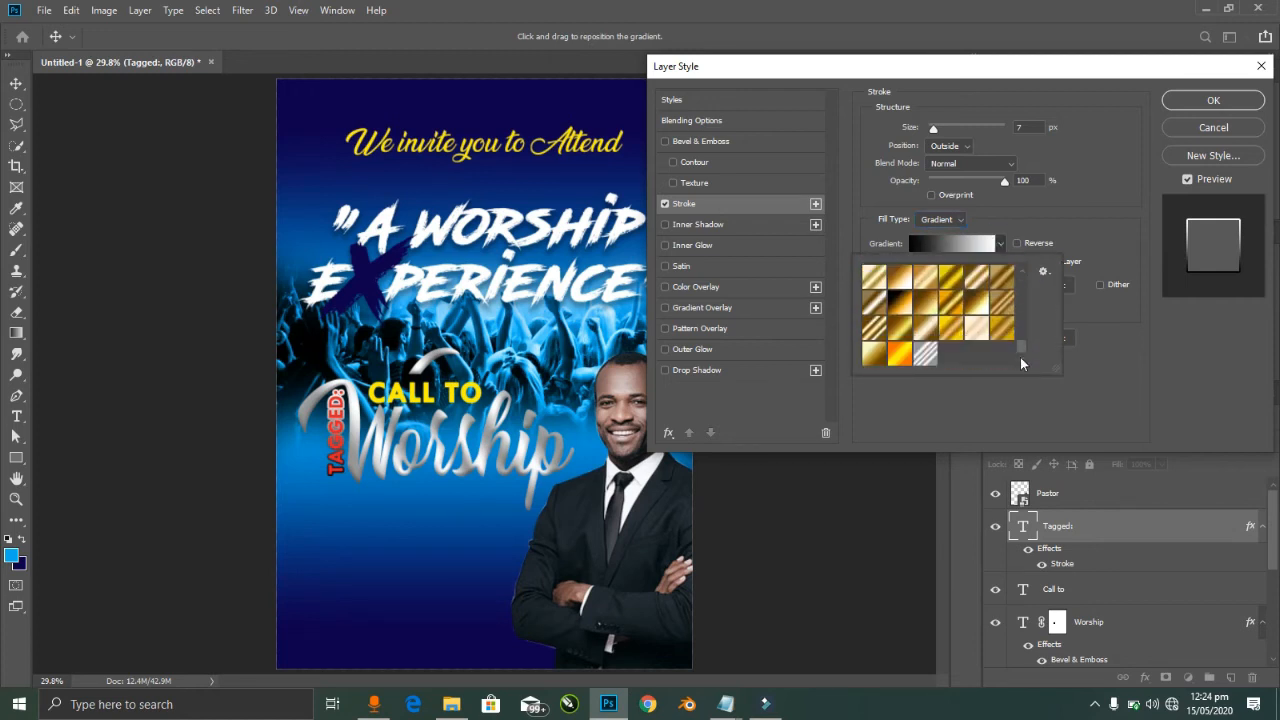
click(927, 366)
click(921, 396)
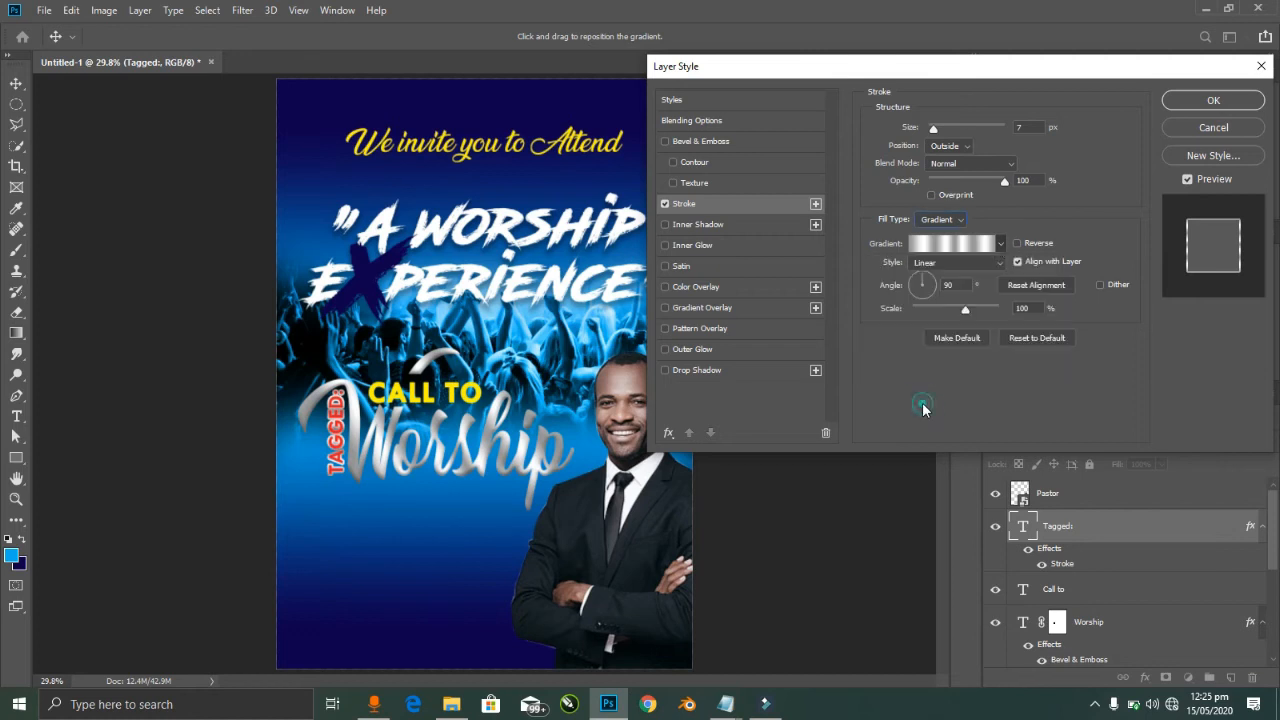
click(1190, 100)
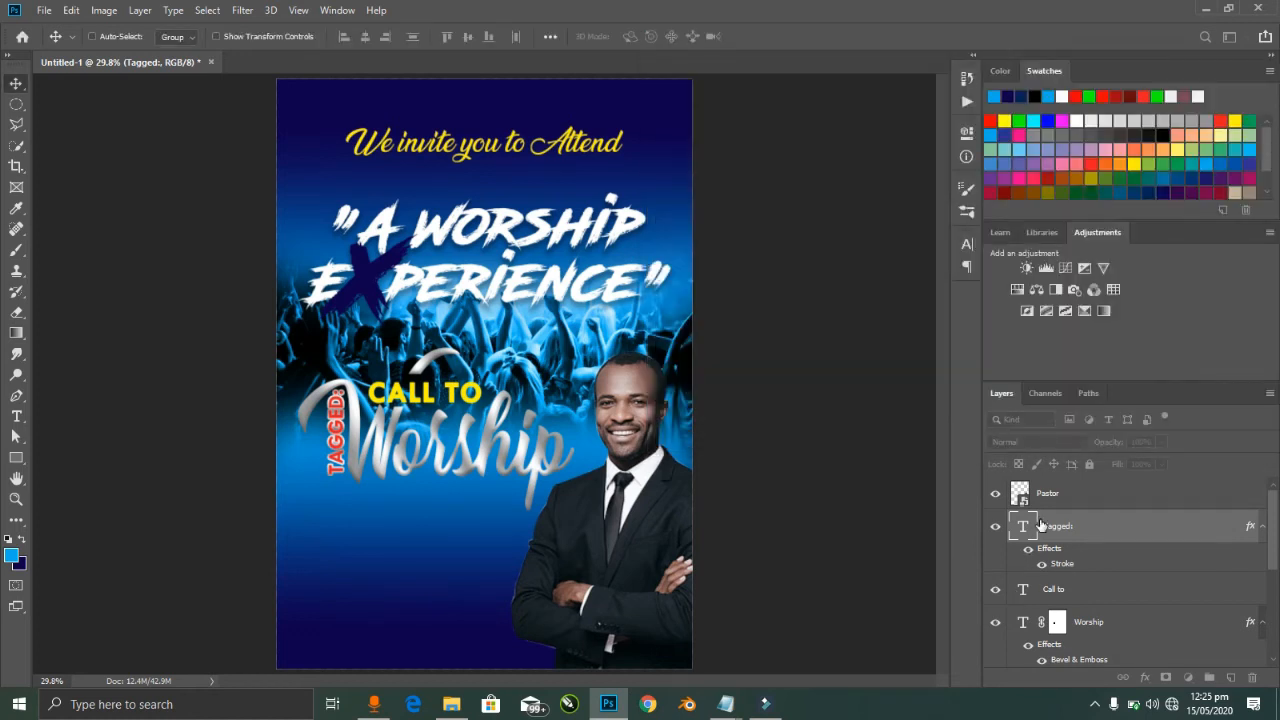
Step: Group the "Tagged:", "Call to" and "Worship" layers together
shift+click(1076, 596)
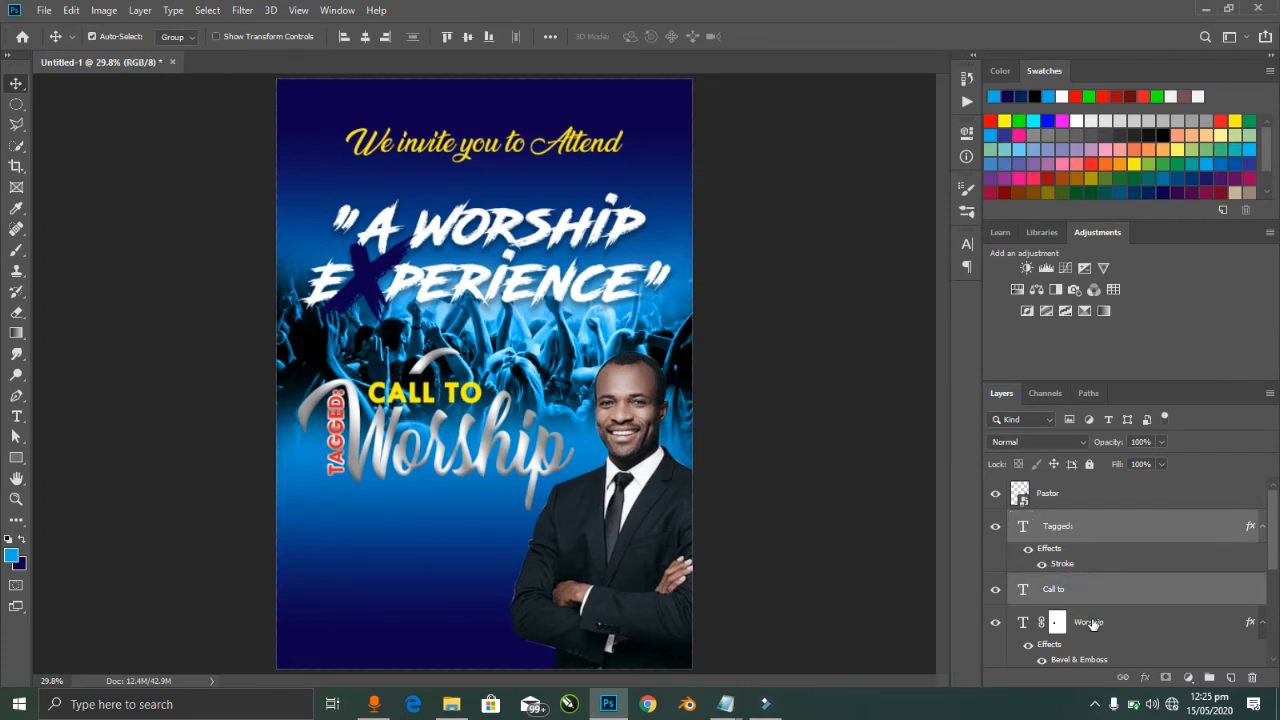
shift+click(1092, 622)
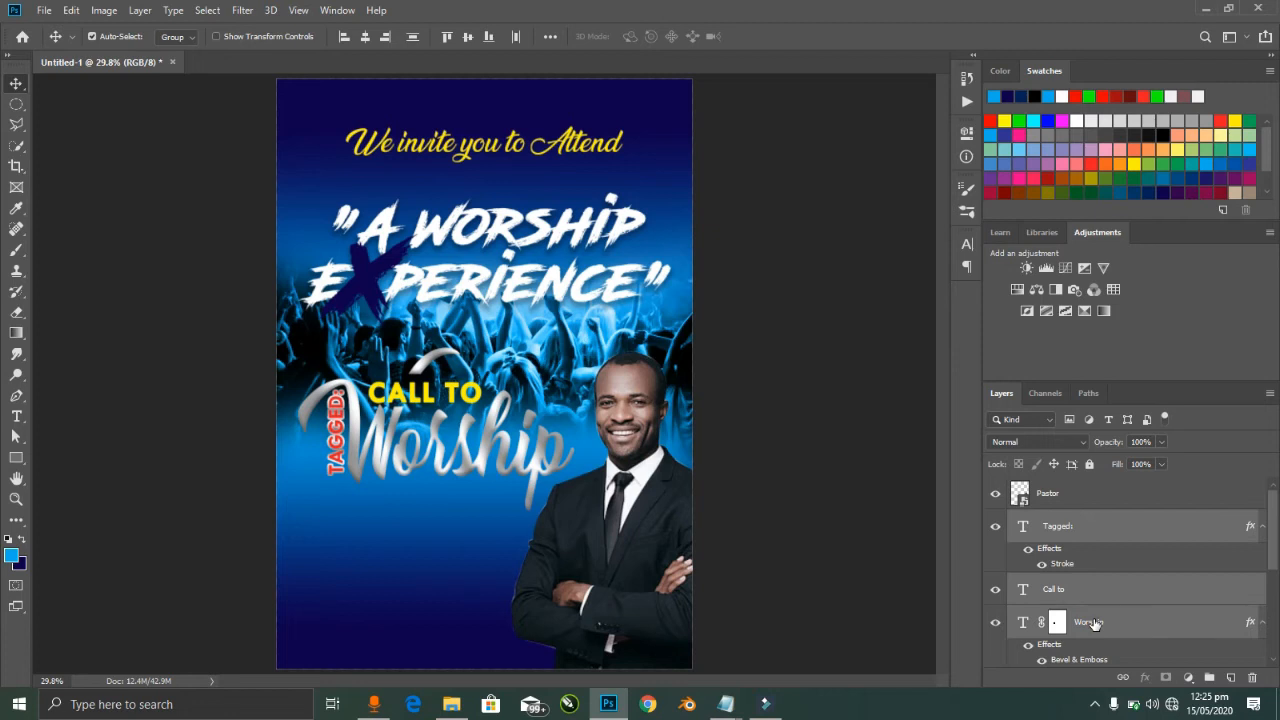
key(ctrl+g)
click(1230, 516)
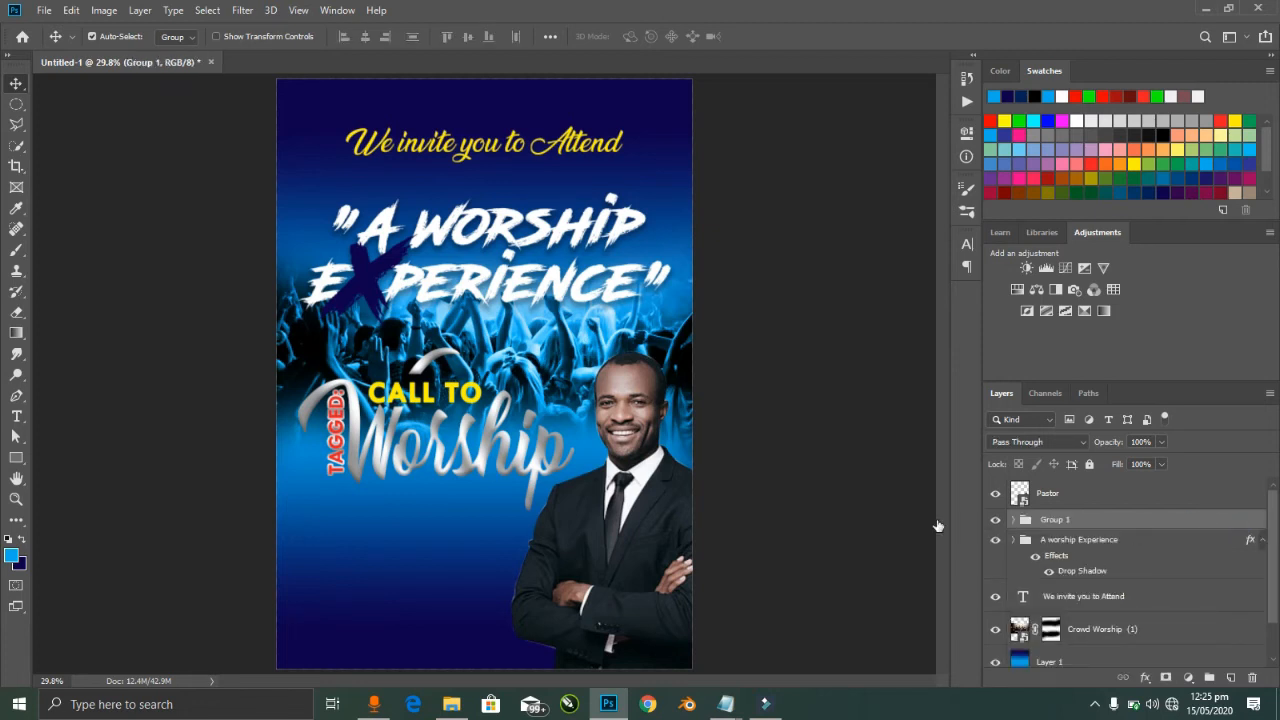
Step: Add a Drop Shadow to the "Call to Worship" group with 41% opacity, 24 px distance, 9% spread and 5 px size
double_click(1222, 527)
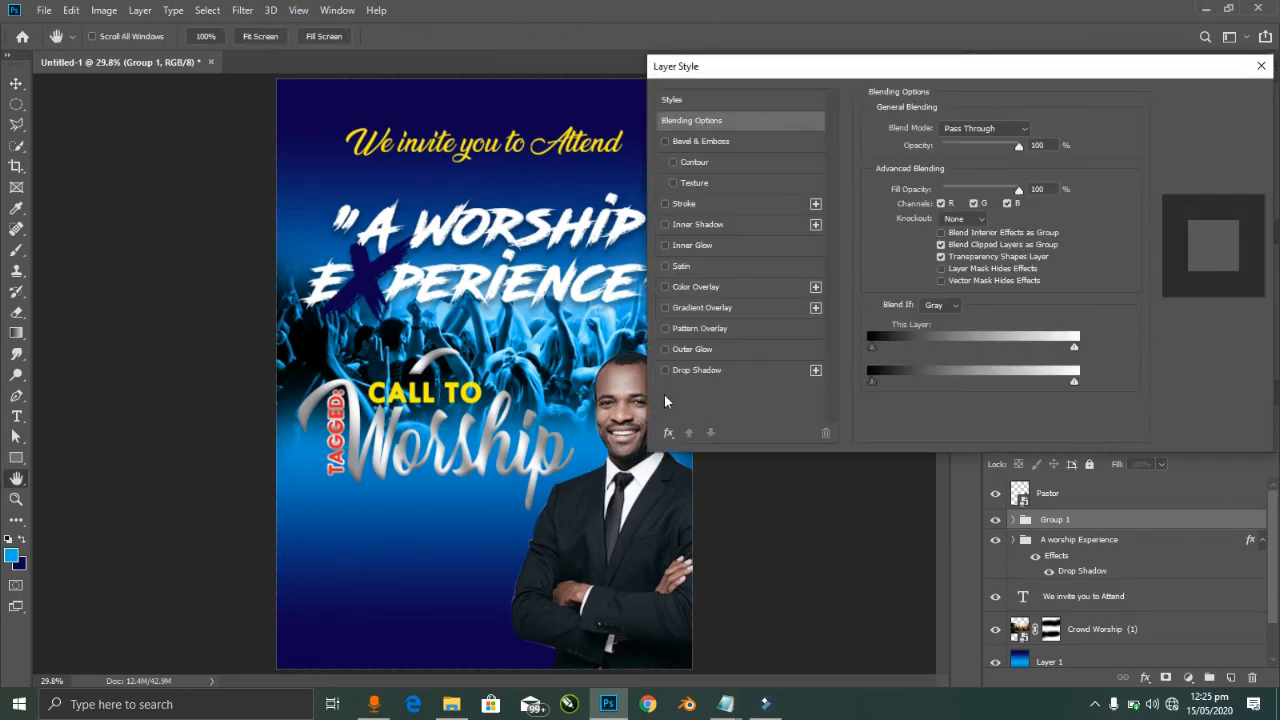
click(665, 370)
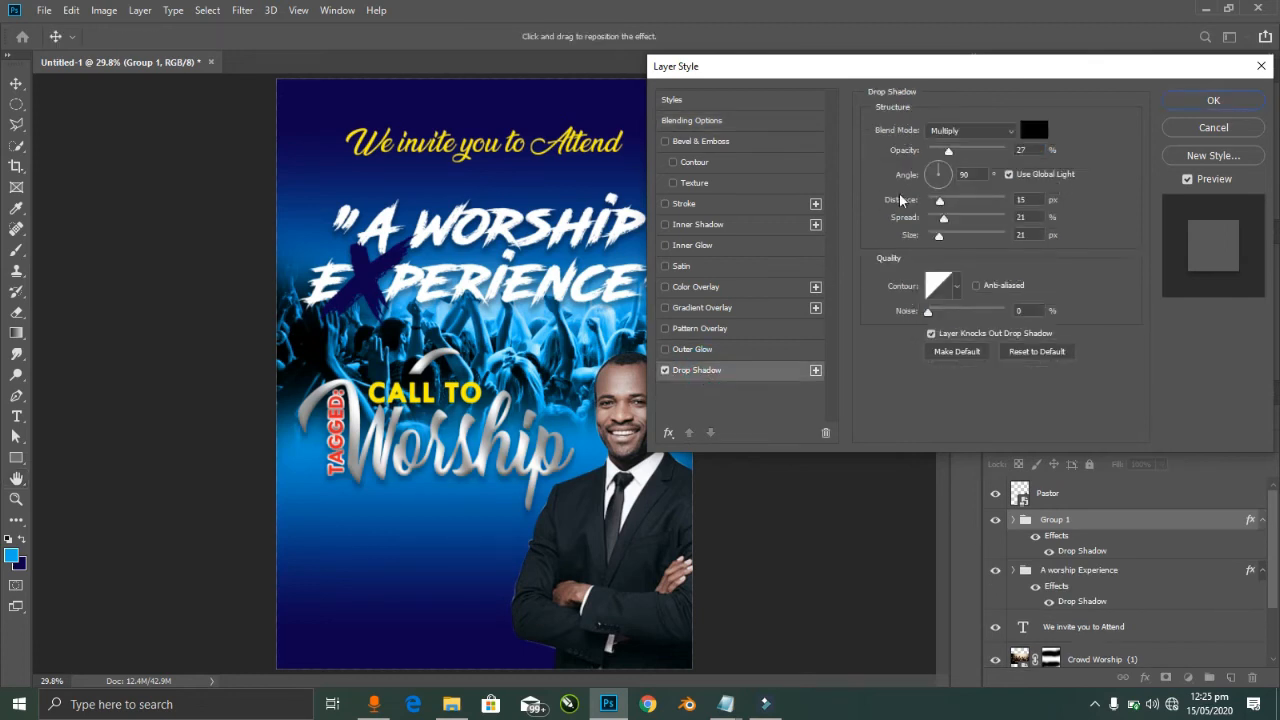
click(938, 204)
drag(938, 203, 936, 203)
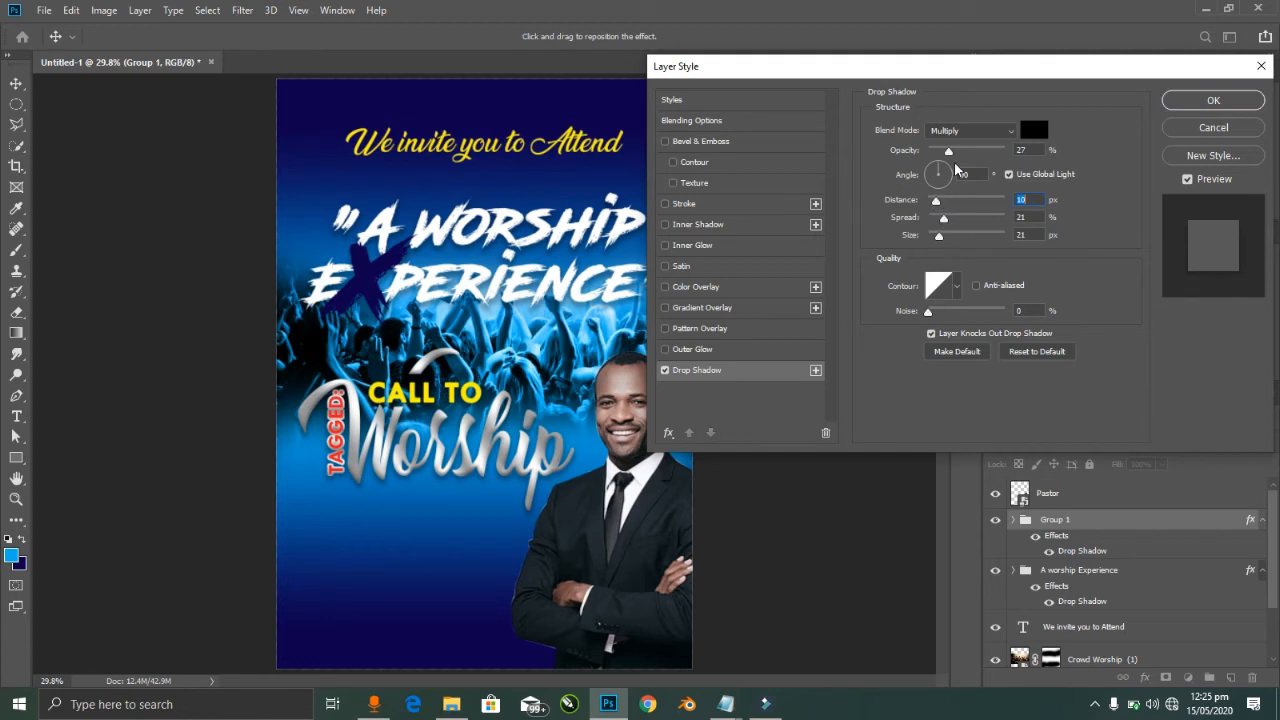
drag(948, 152, 960, 154)
drag(939, 236, 951, 203)
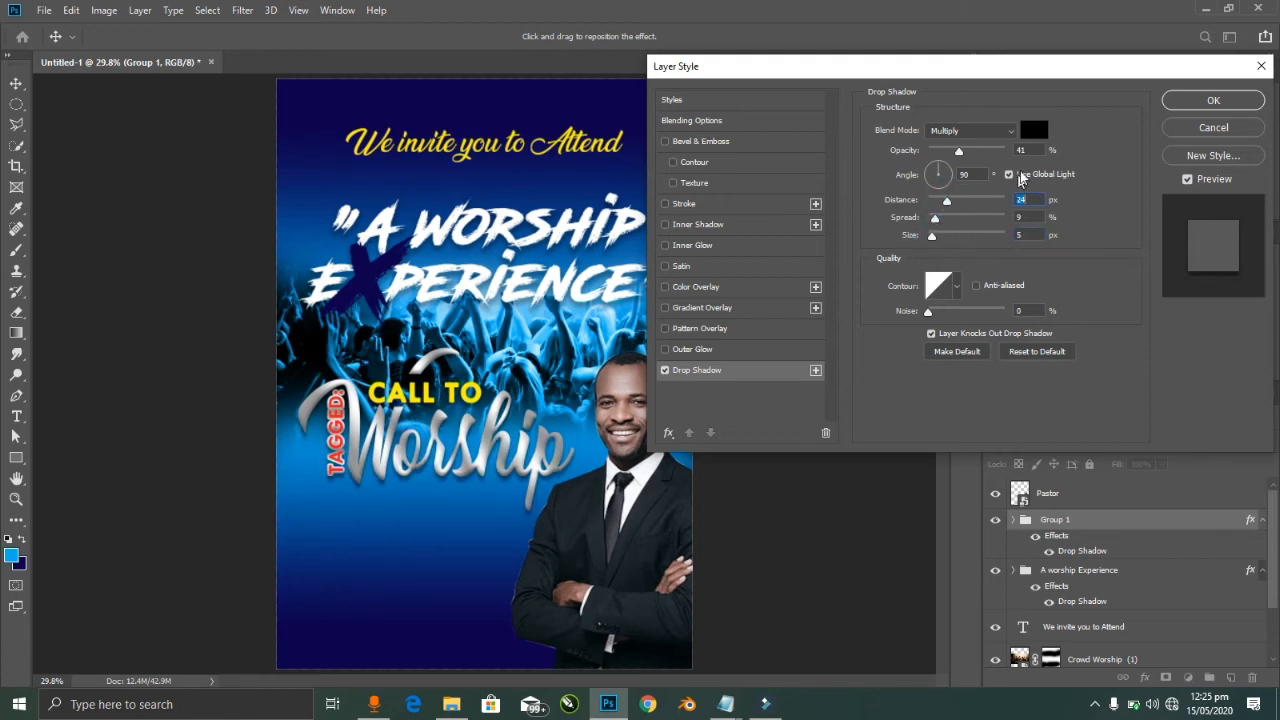
click(1195, 95)
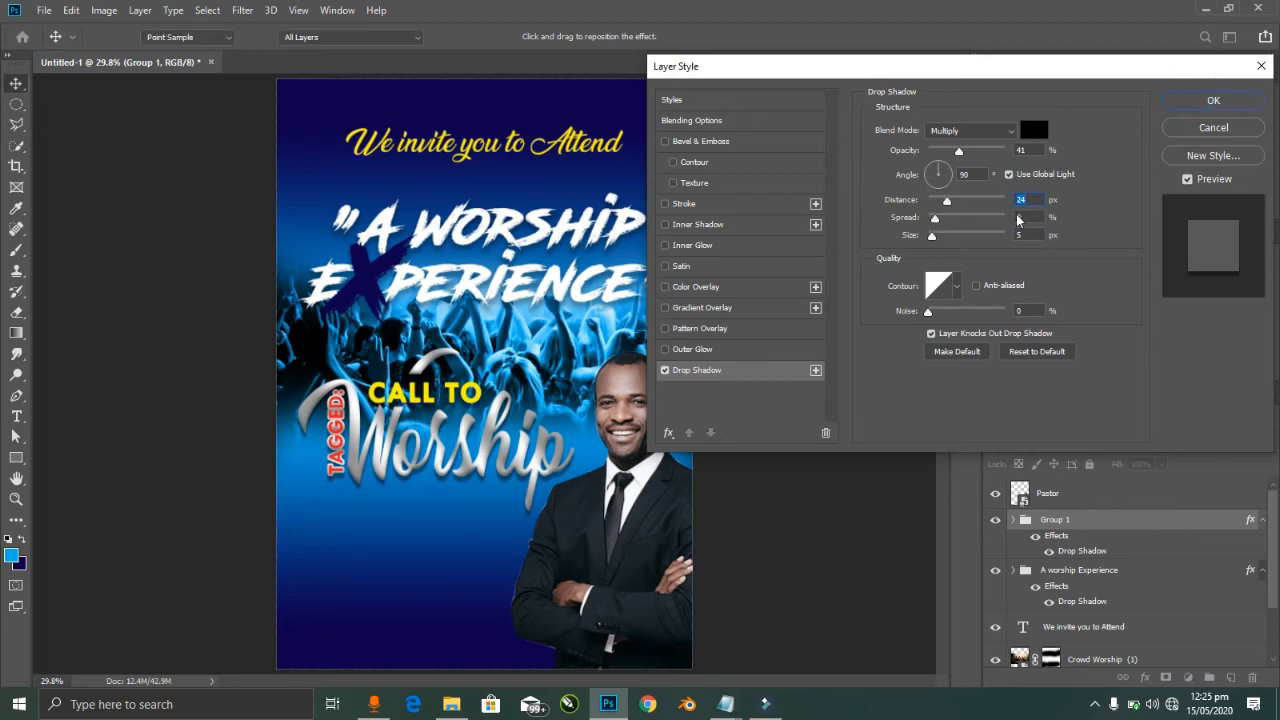
key(ctrl+minus)
key(ctrl+minus)
key(ctrl+minus)
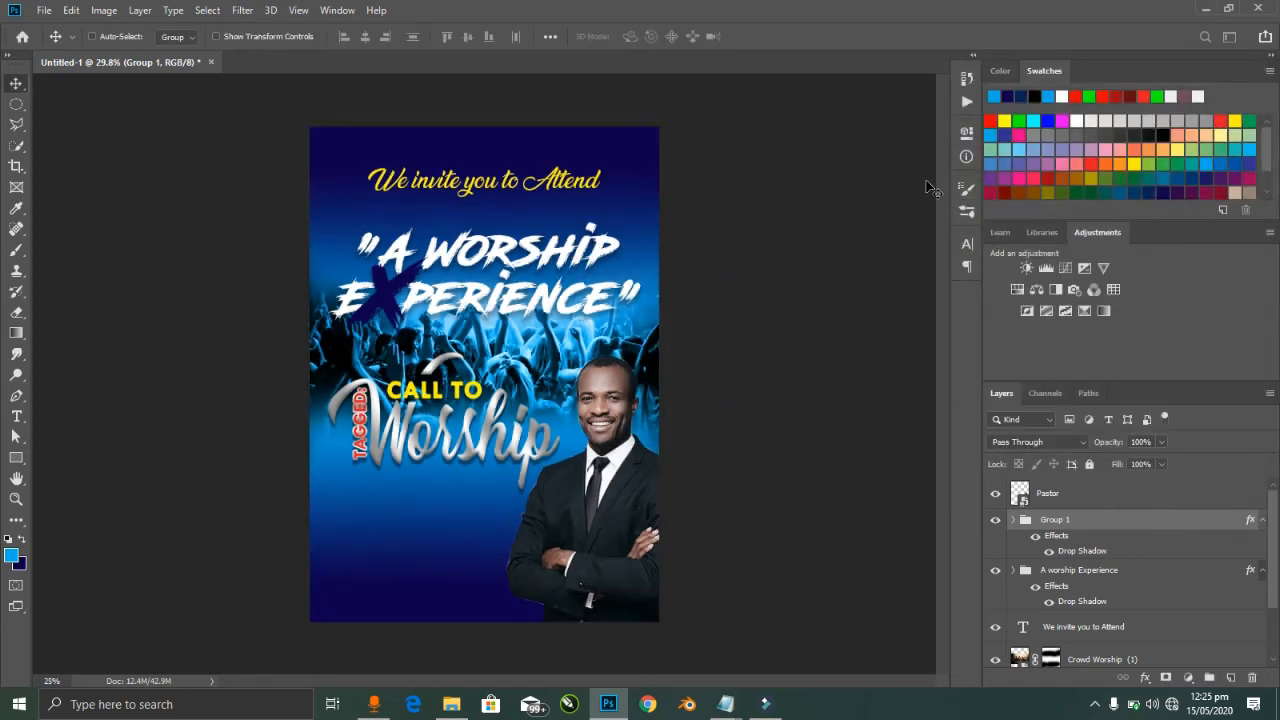
key(ctrl+0)
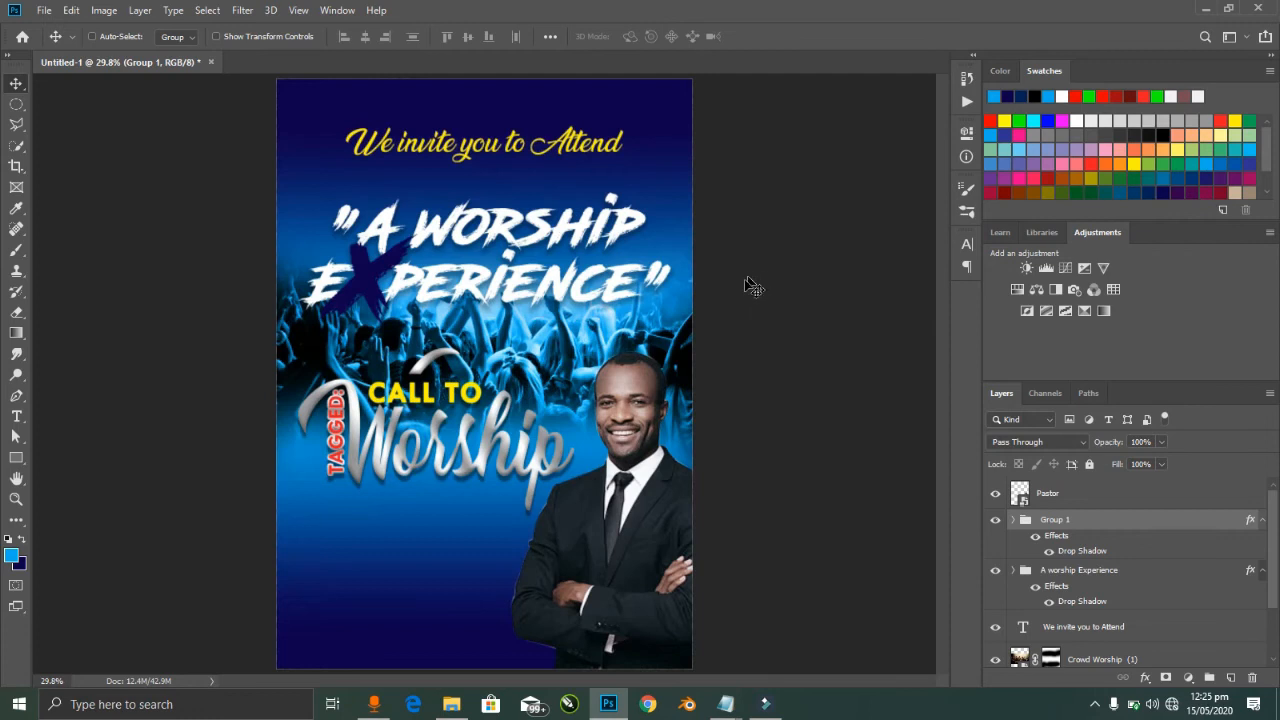
key(ctrl)
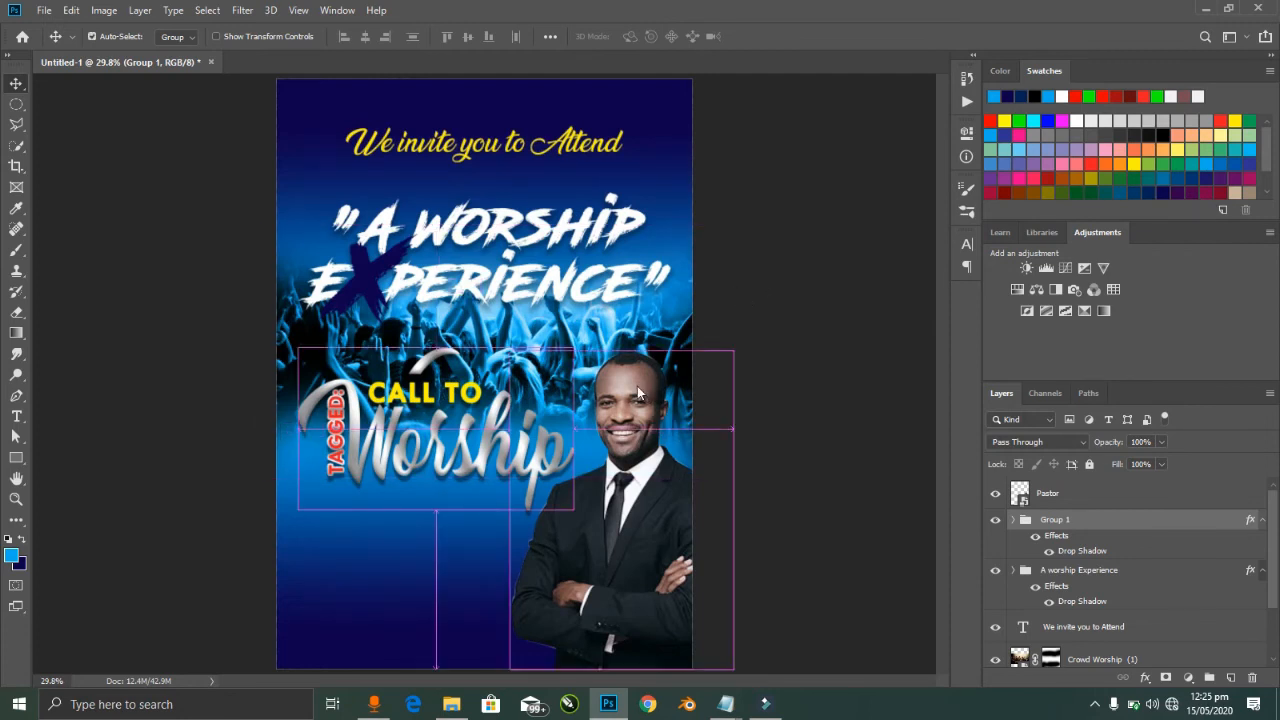
Step: Save the document as "Flyer Design.psd" in the Tutorial Files folder with Maximize Compatibility on
key(alt+Tab)
key(ctrl+s)
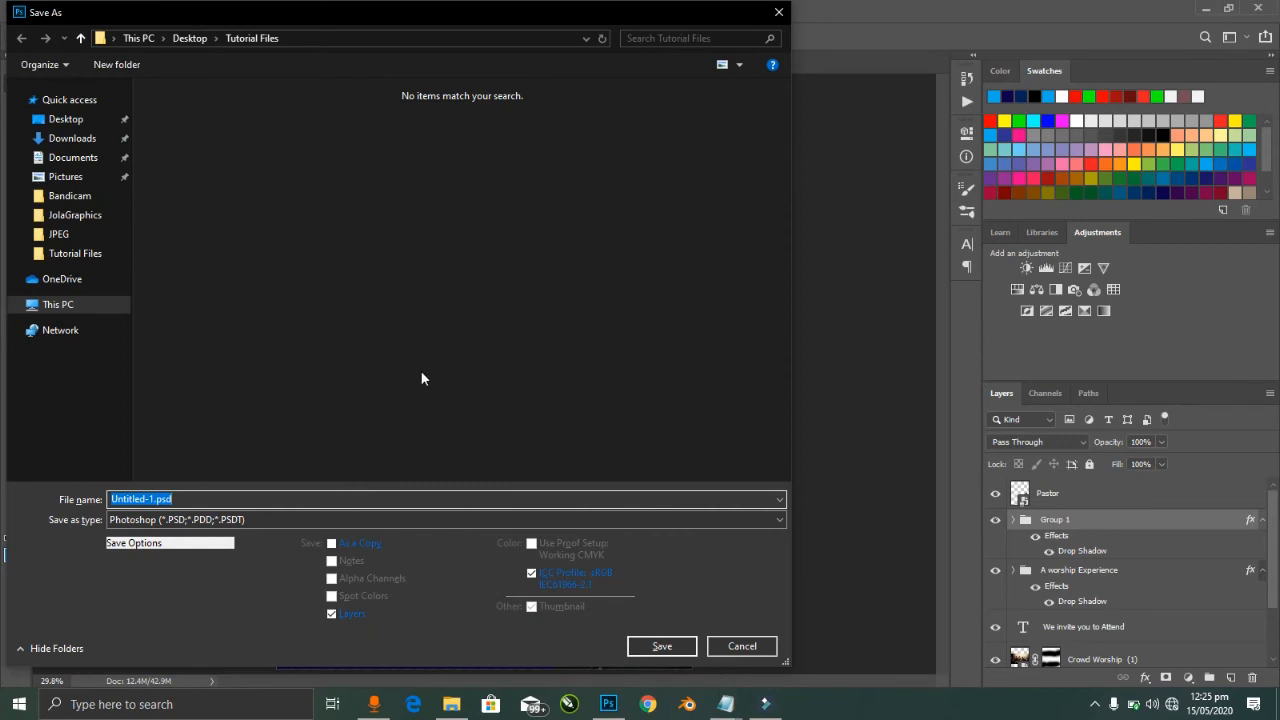
text(F)
key(Return)
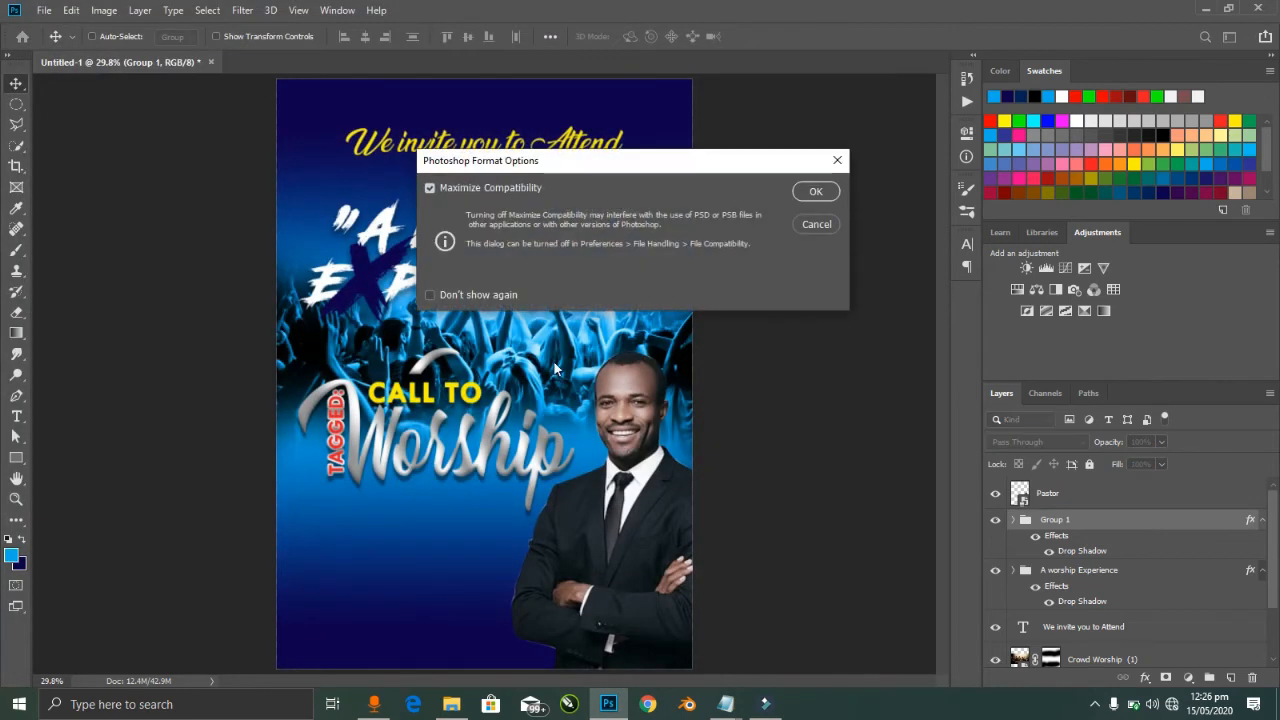
key(Return)
Step: Put the Saturday date and time line from the Notepad file on the clipboard, keep it in the file, and return to Photoshop
key(alt+Tab)
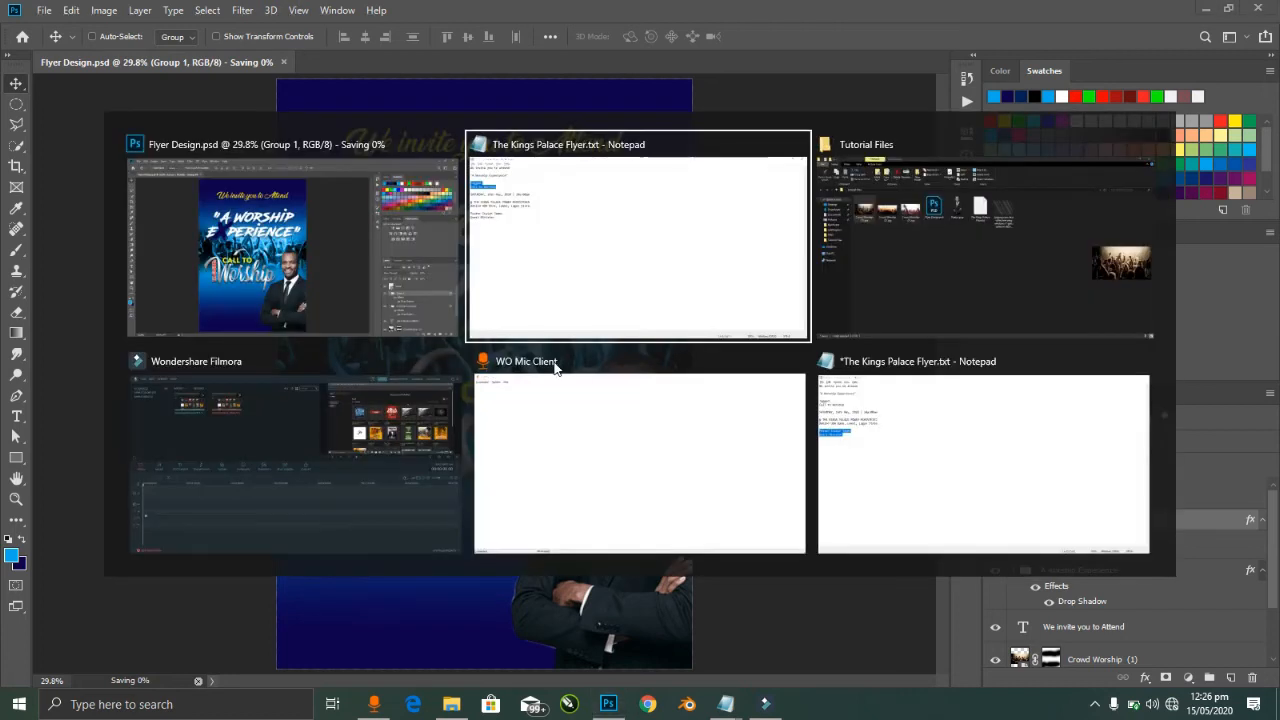
drag(245, 137, 5, 142)
key(ctrl+x)
key(ctrl+z)
key(alt+Tab)
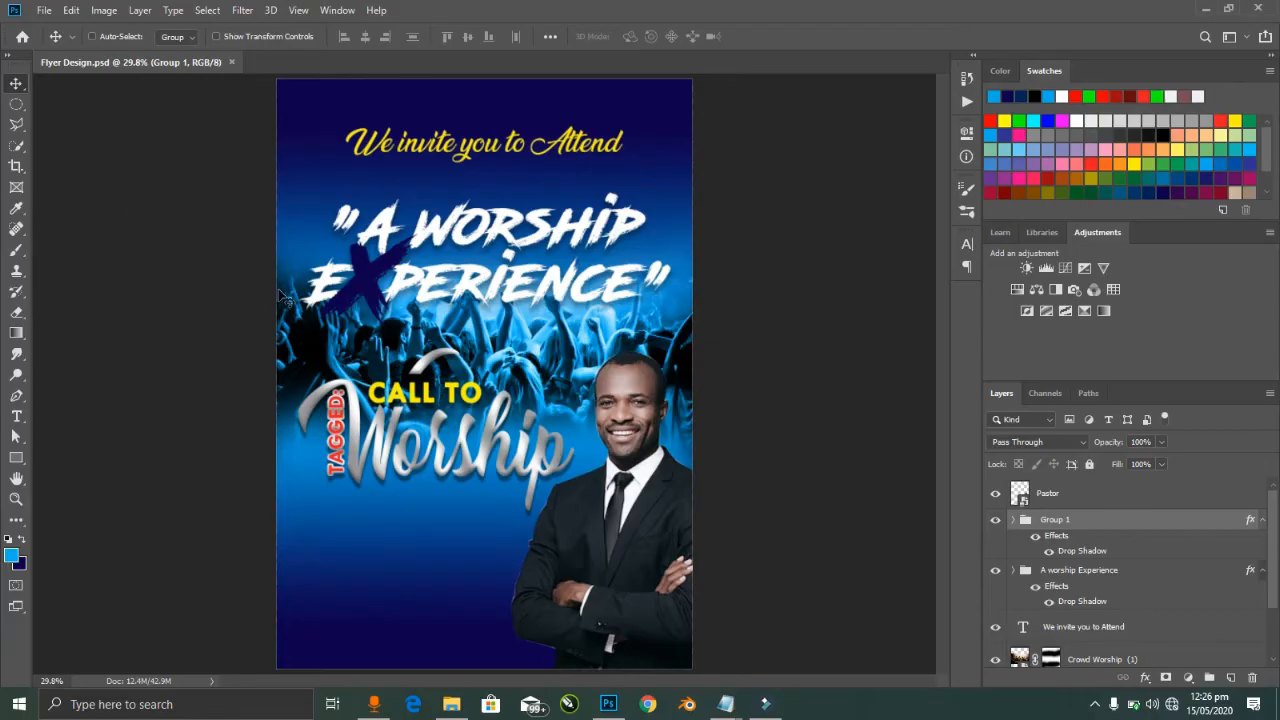
Step: Add the line "SATURDAY, 16th May, 2020 | 10a:00am" as a new text layer in Tw Cen MT Regular near the flyer's lower edge
key(t)
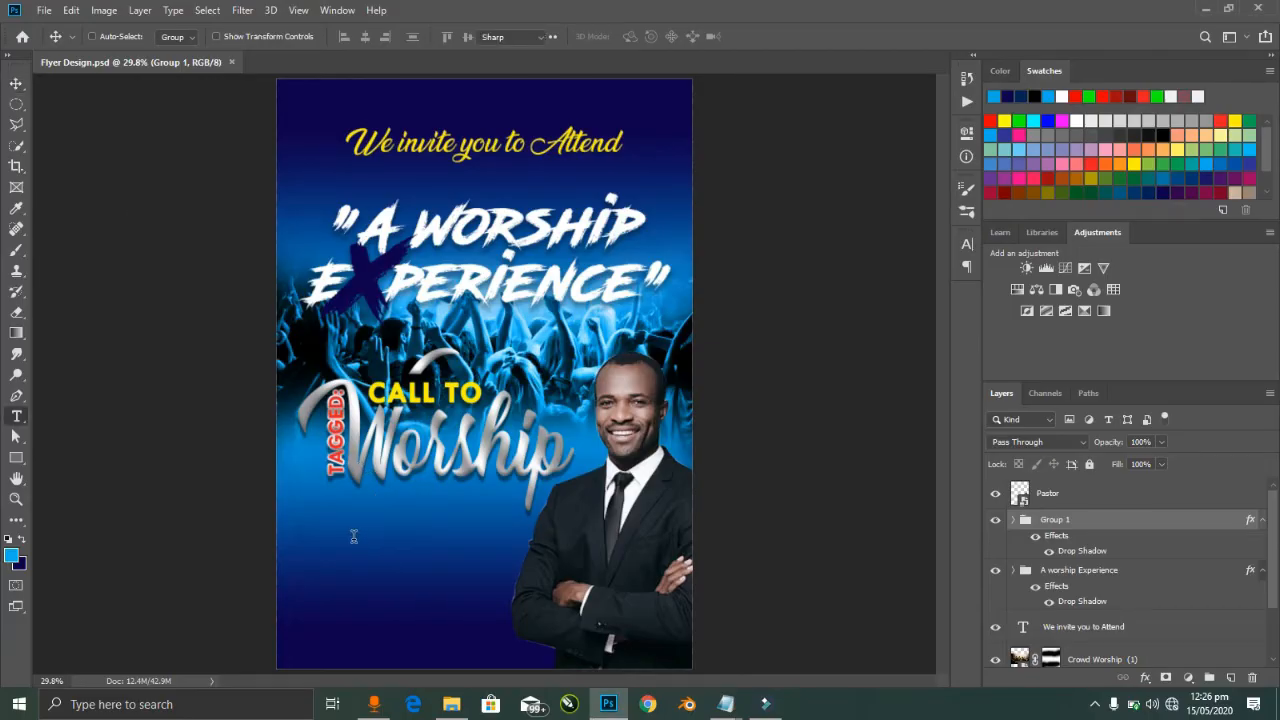
click(344, 528)
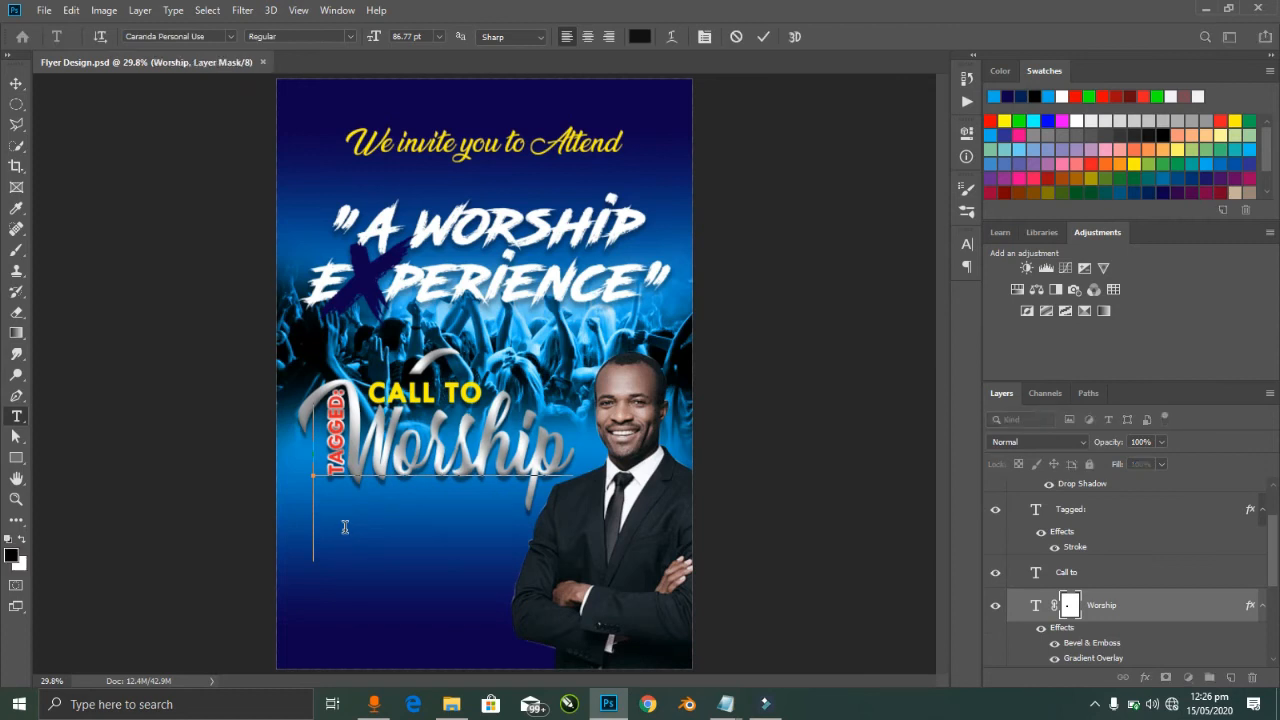
click(820, 562)
click(367, 591)
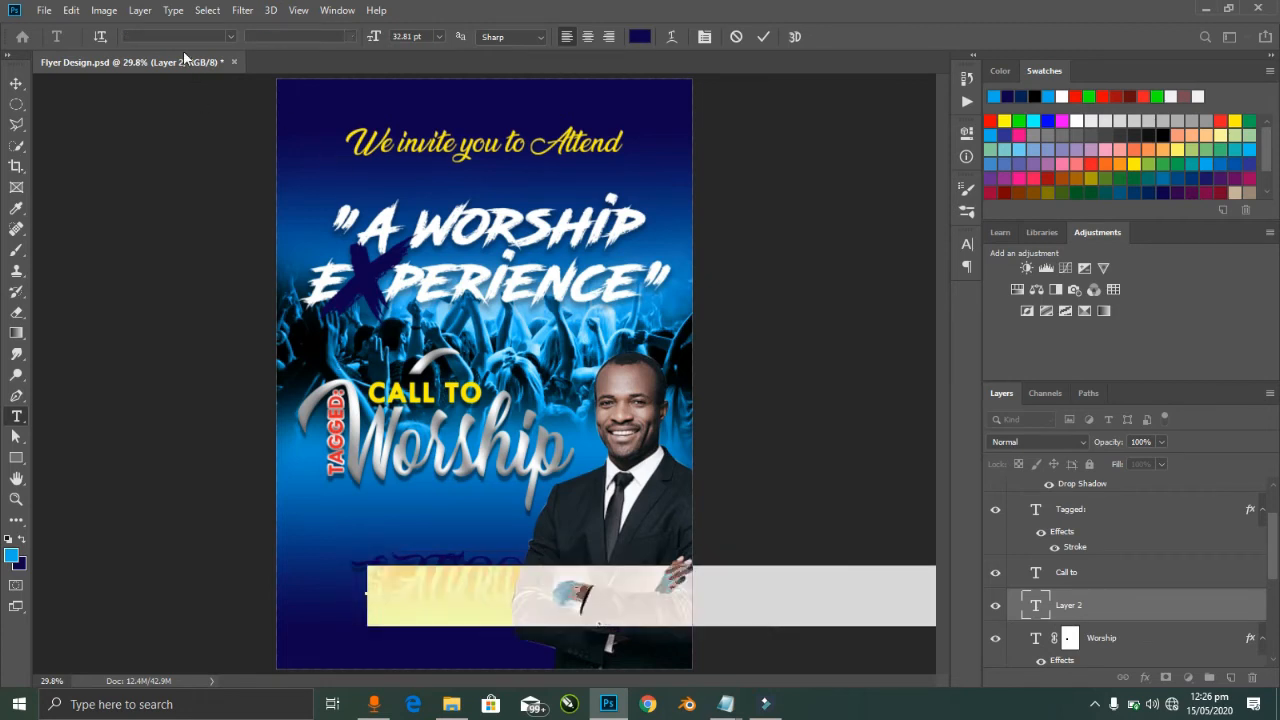
click(174, 37)
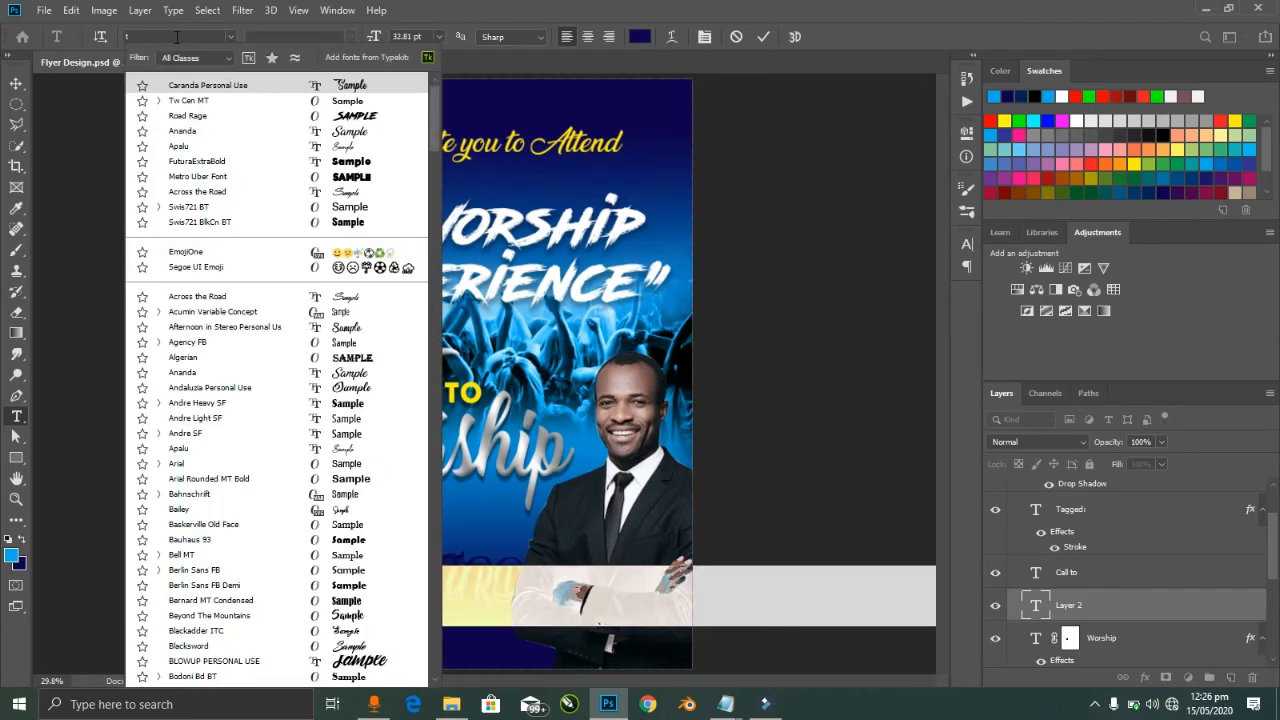
text(tw)
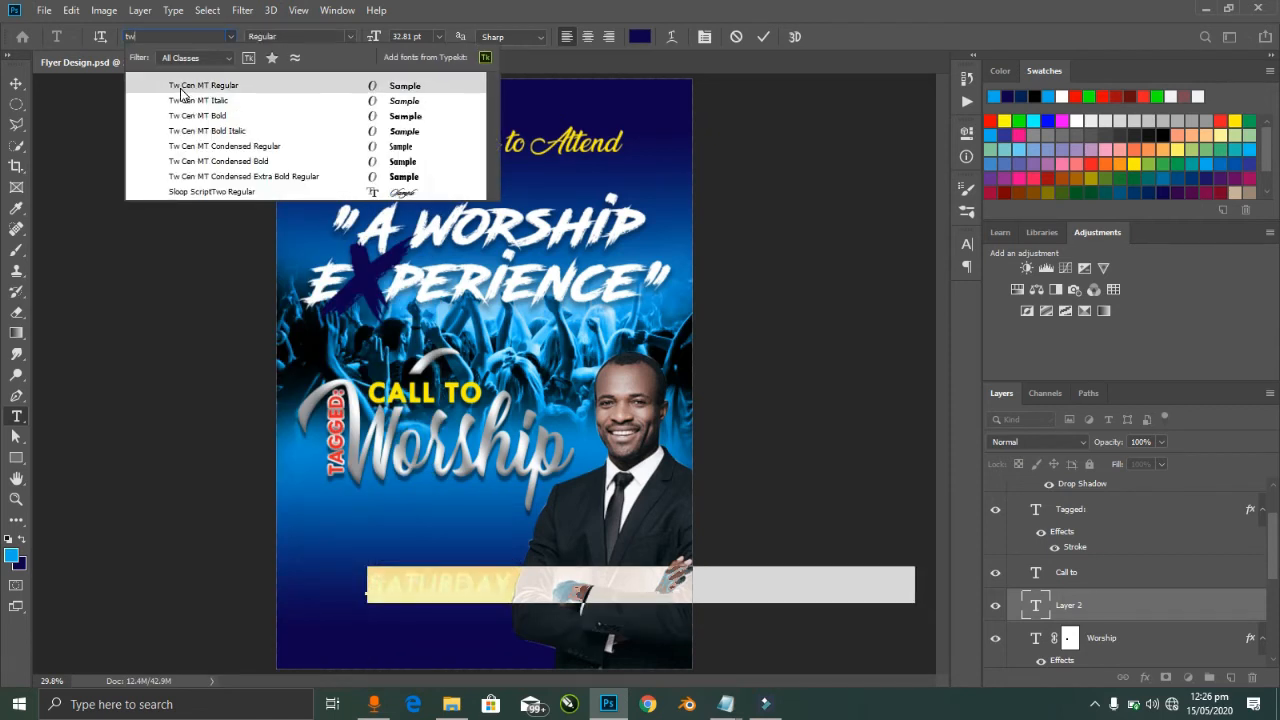
click(182, 88)
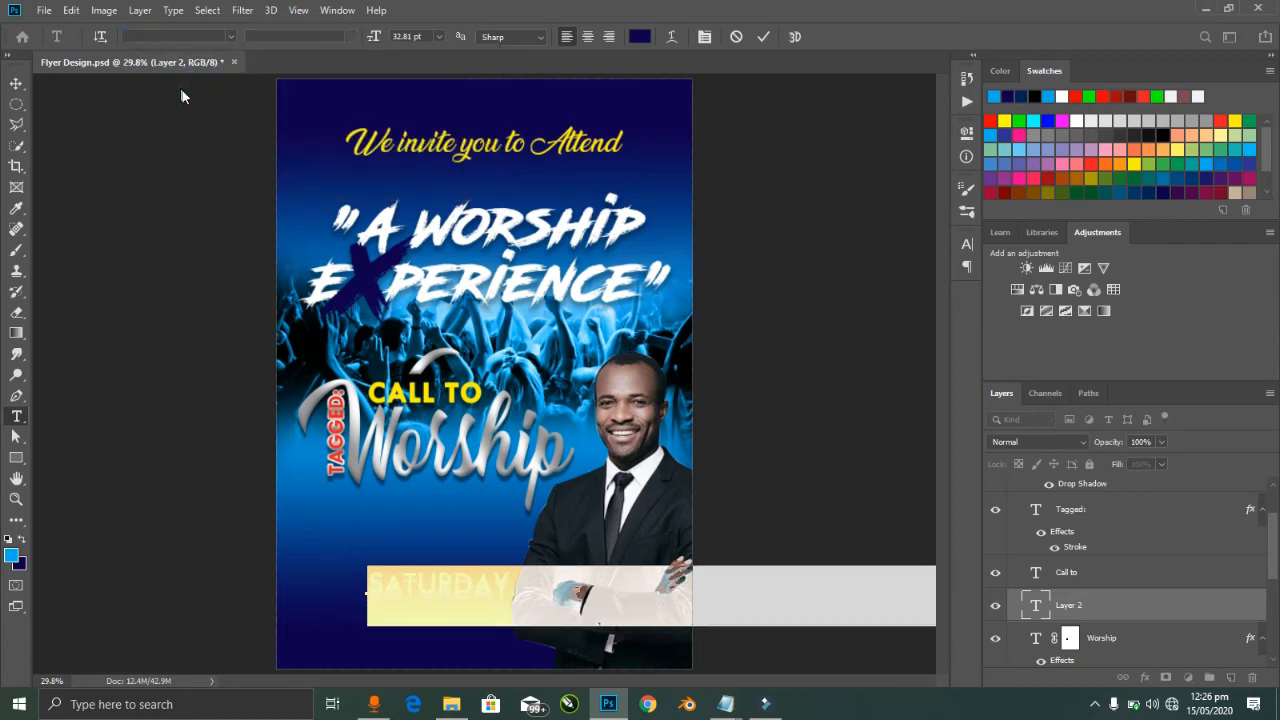
key(ctrl+Return)
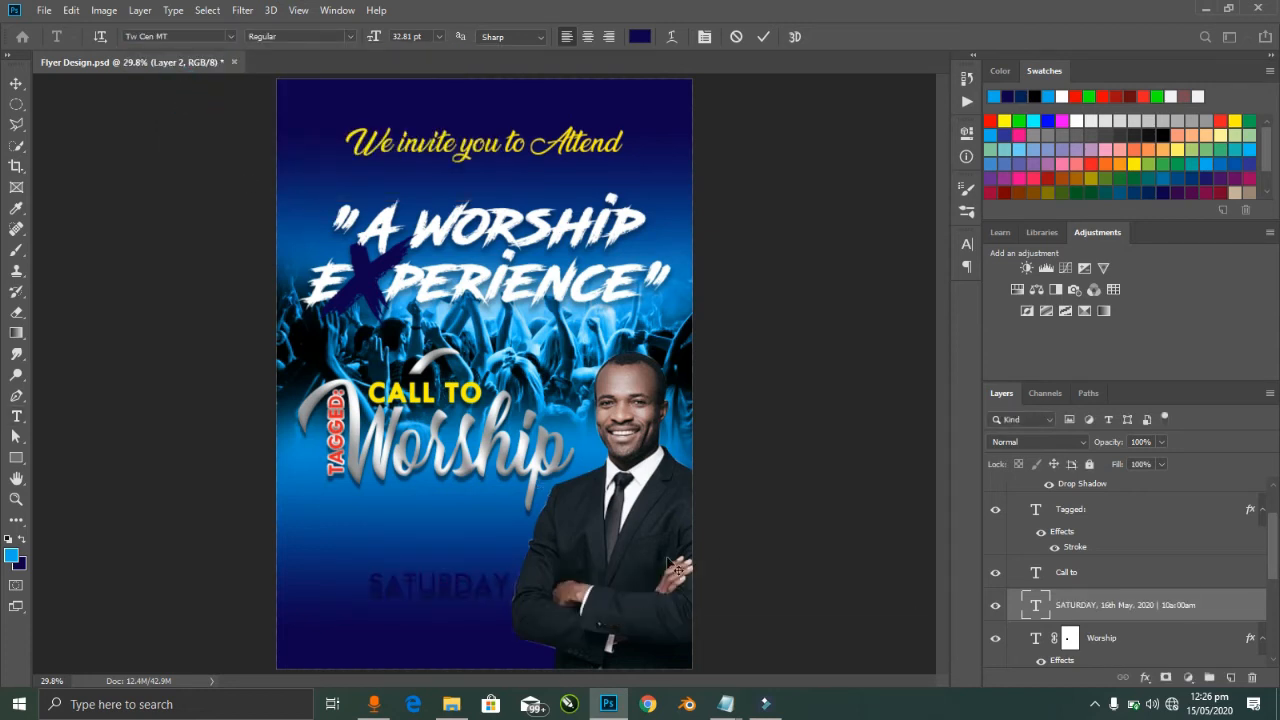
Step: Scale the date text down to about 40% and place it beneath "Worship", beside the pastor's arm
key(ctrl+t)
drag(914, 569, 585, 590)
drag(504, 605, 443, 538)
key(Return)
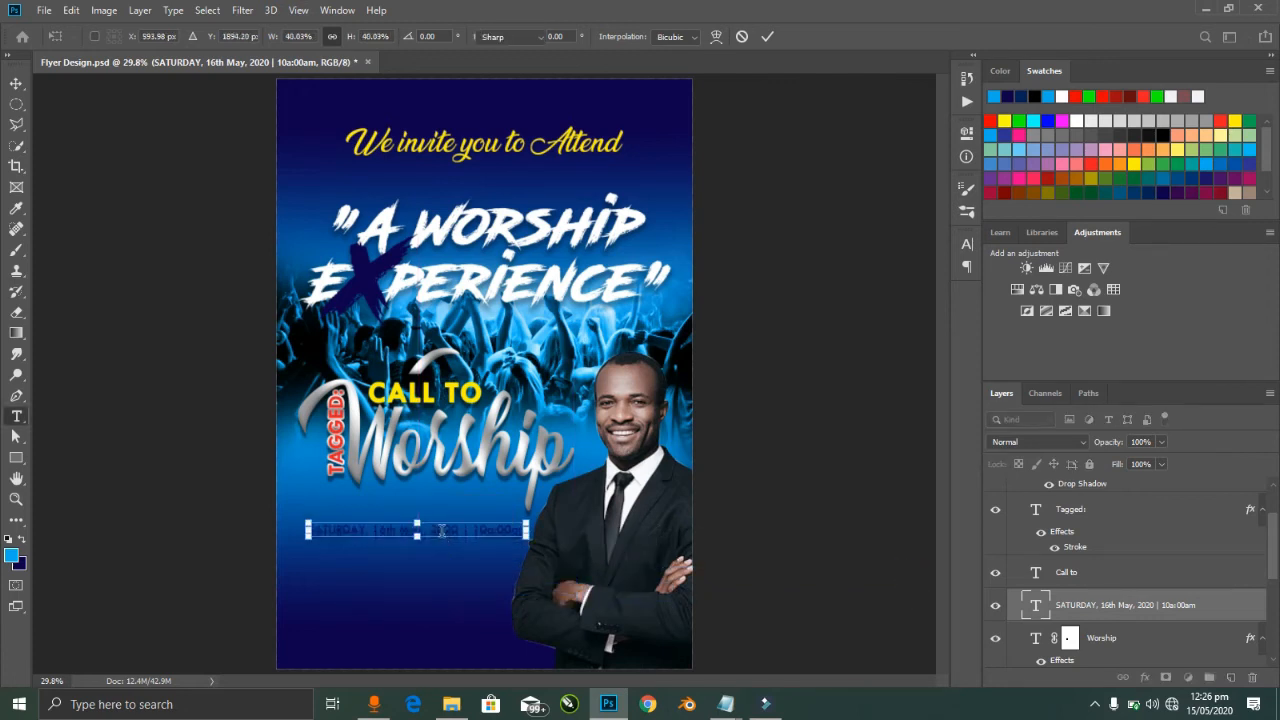
Step: Remove the "|" from the date text, put the time on a second line and correct it to "10:00am"
key(t)
click(476, 527)
key(BackSpace)
key(BackSpace)
key(Return)
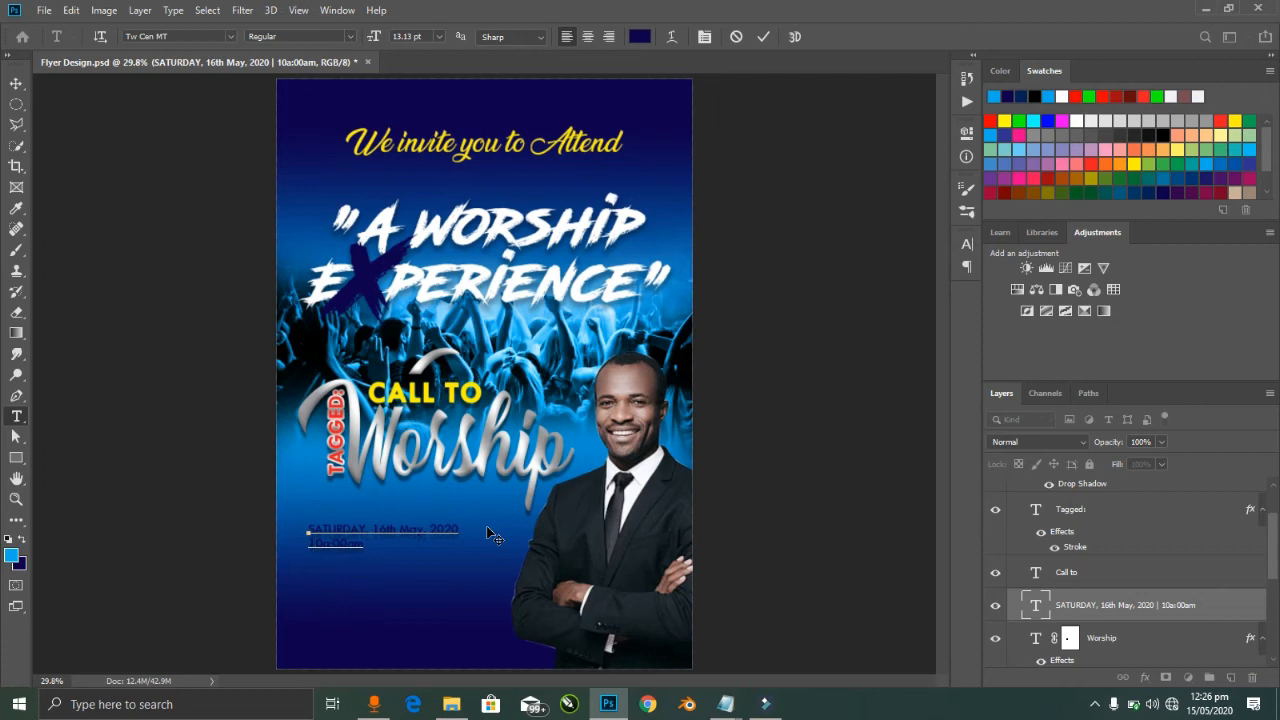
key(ctrl+Return)
key(ctrl+a)
key(ctrl+d)
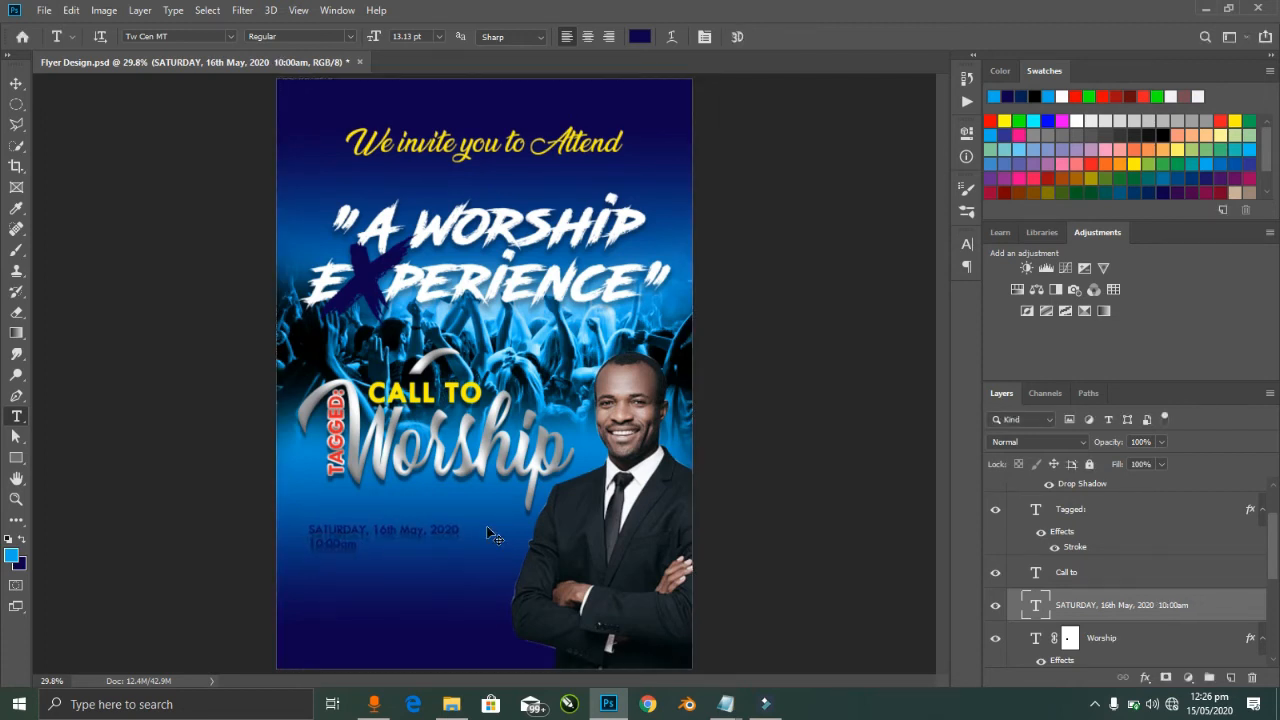
Step: Move the date text layer out of Group 1 to directly below the Pastor layer
click(487, 530)
key(ctrl+a)
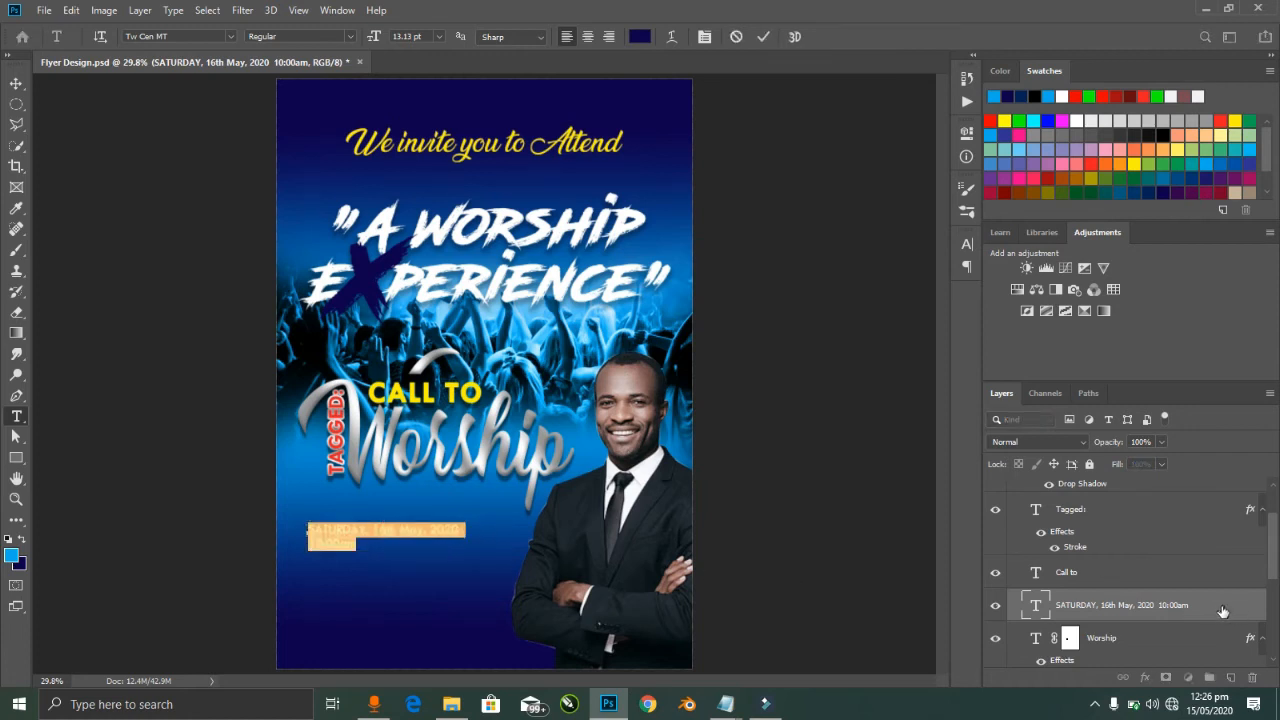
drag(1222, 608, 1166, 510)
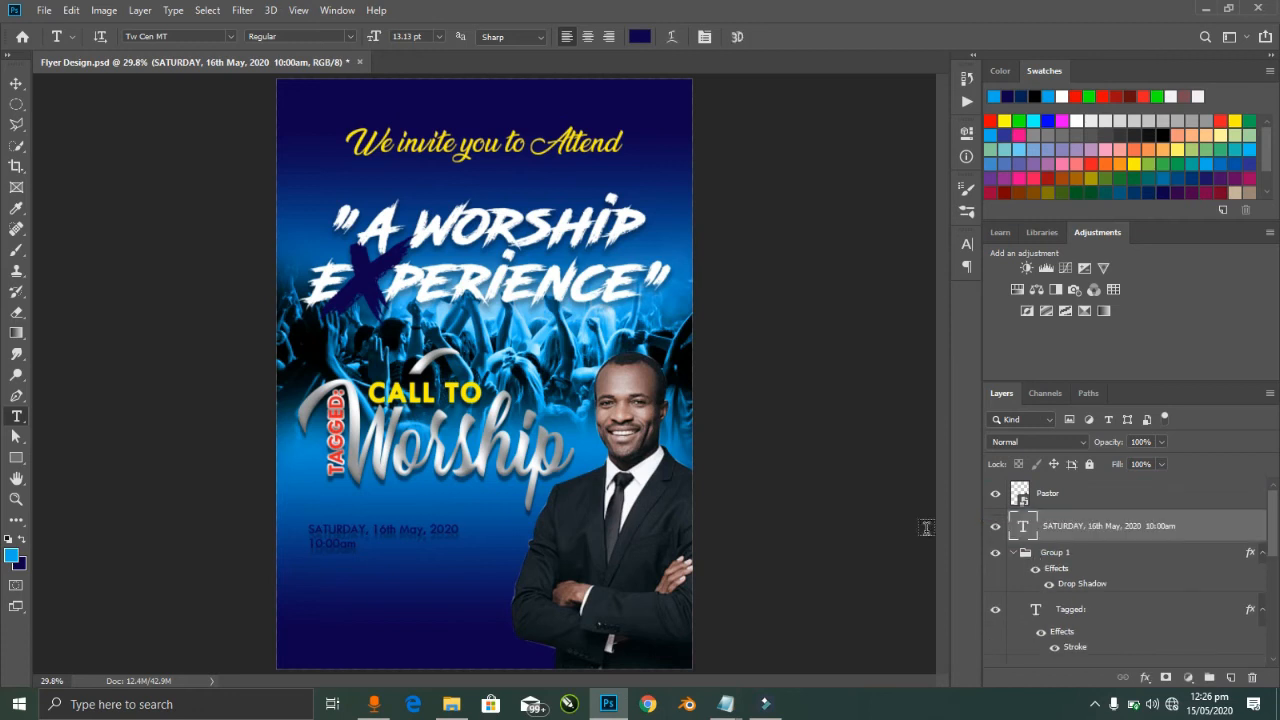
key(v)
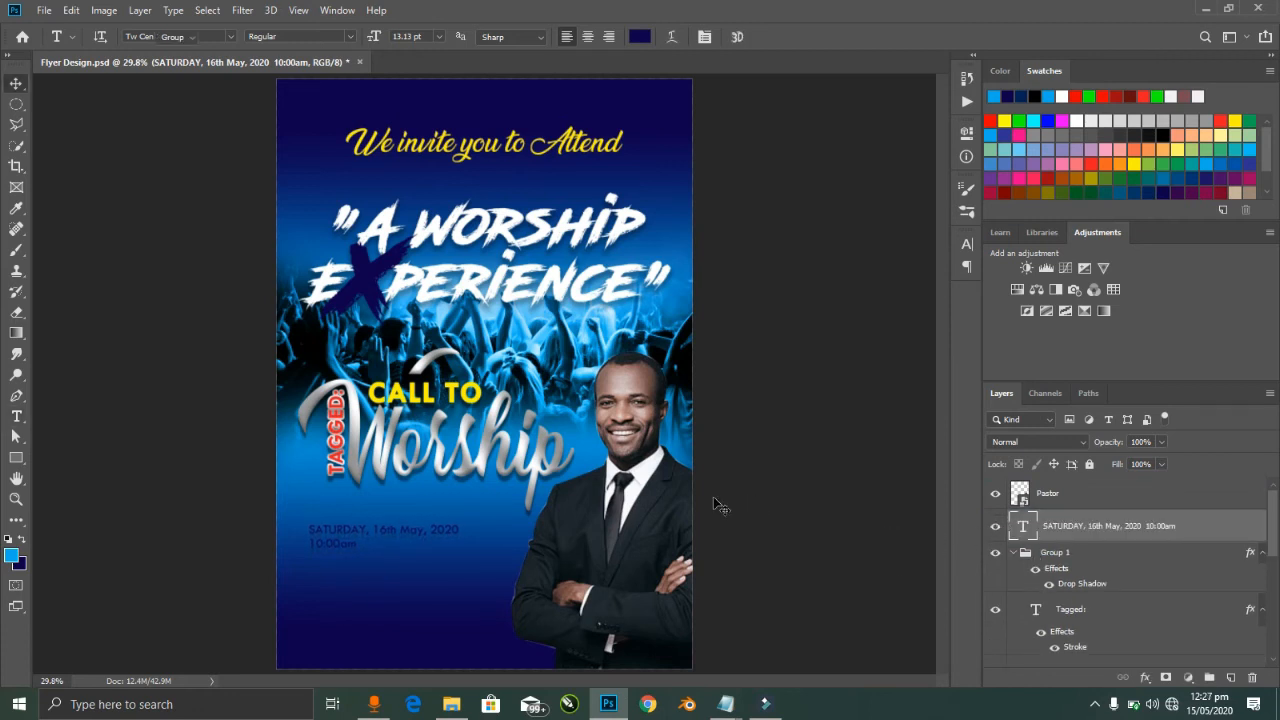
Step: Set the color of the whole date text to white, ffffff
double_click(481, 514)
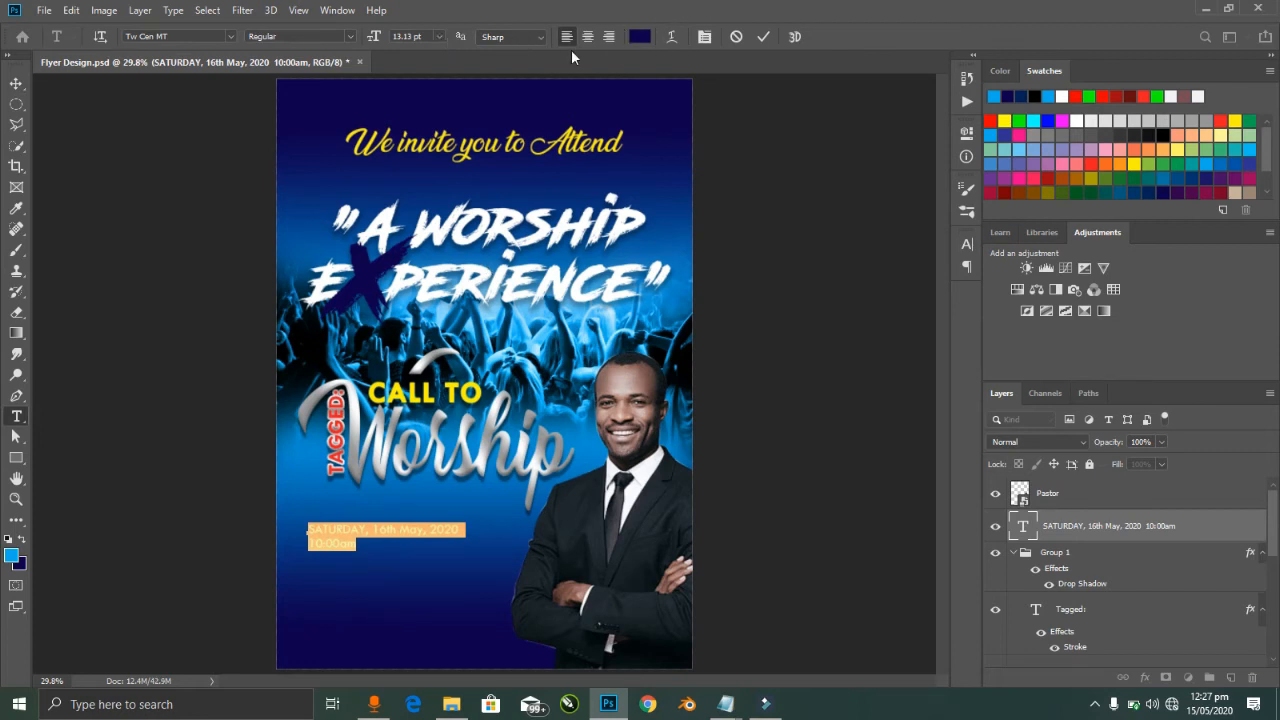
click(635, 37)
drag(484, 248, 433, 119)
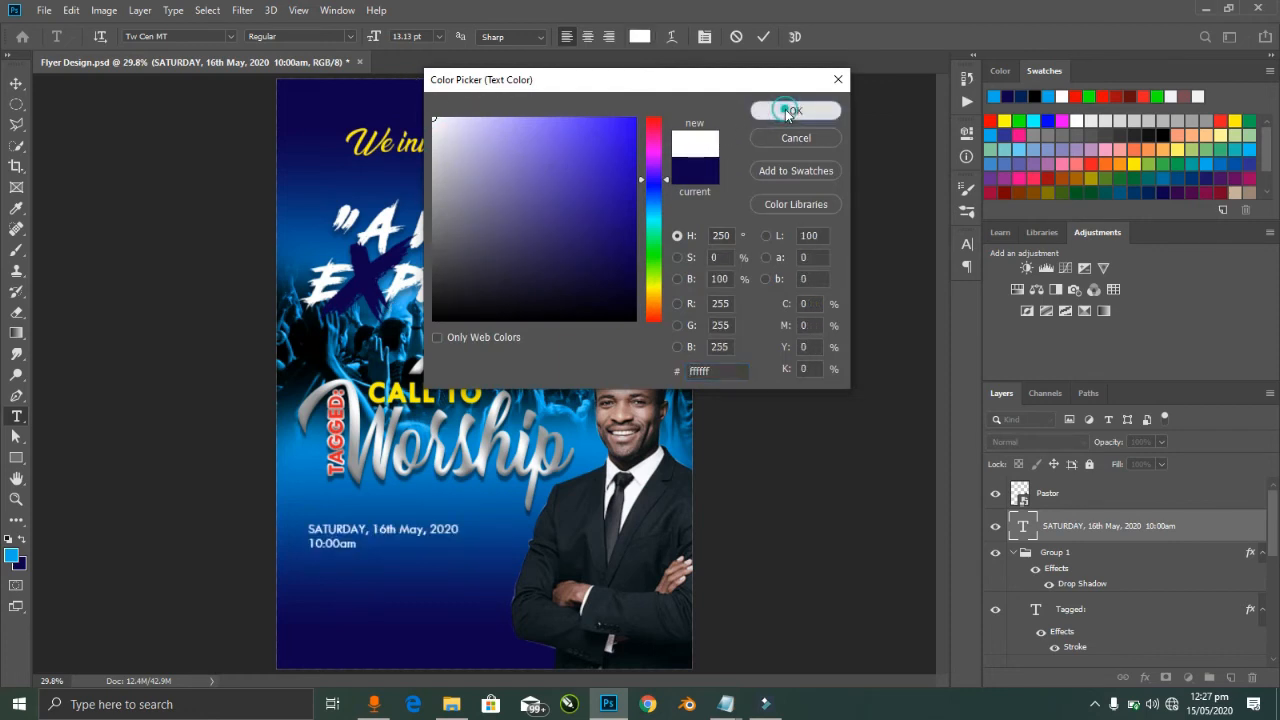
click(795, 110)
Step: Set the date text's font style to Bold, with Faux Bold off
key(ctrl+t)
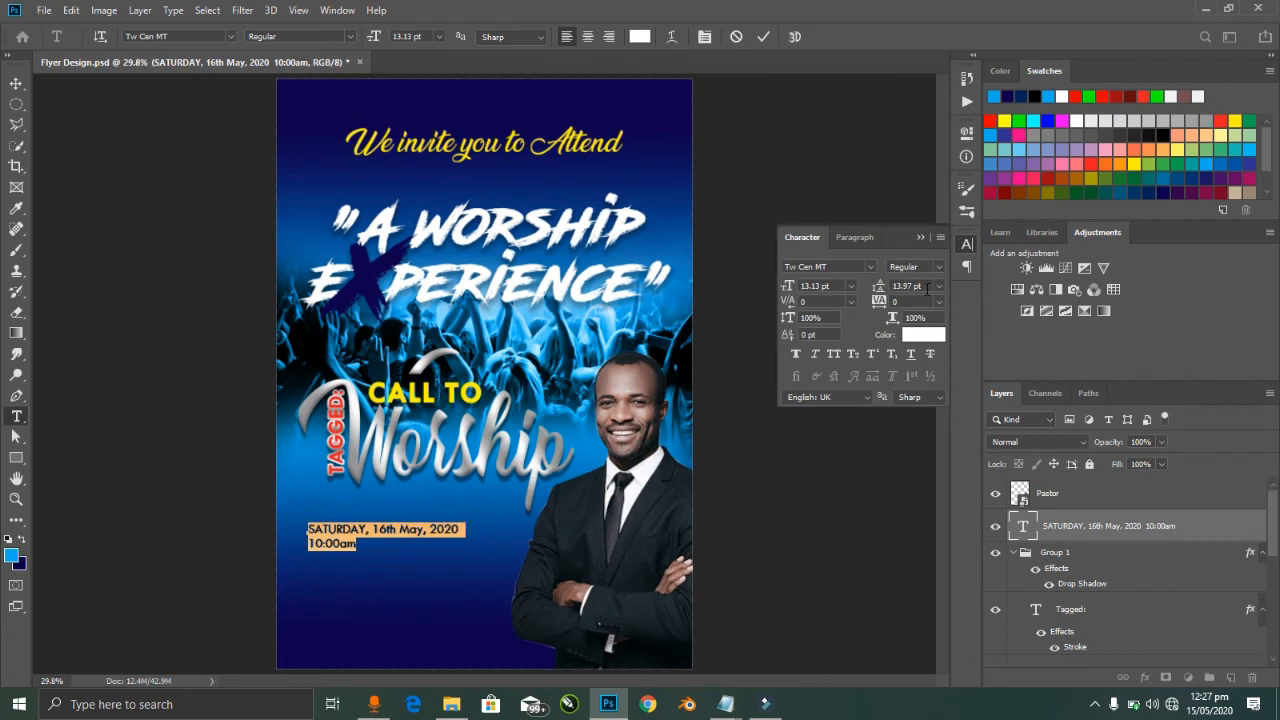
click(796, 354)
click(941, 266)
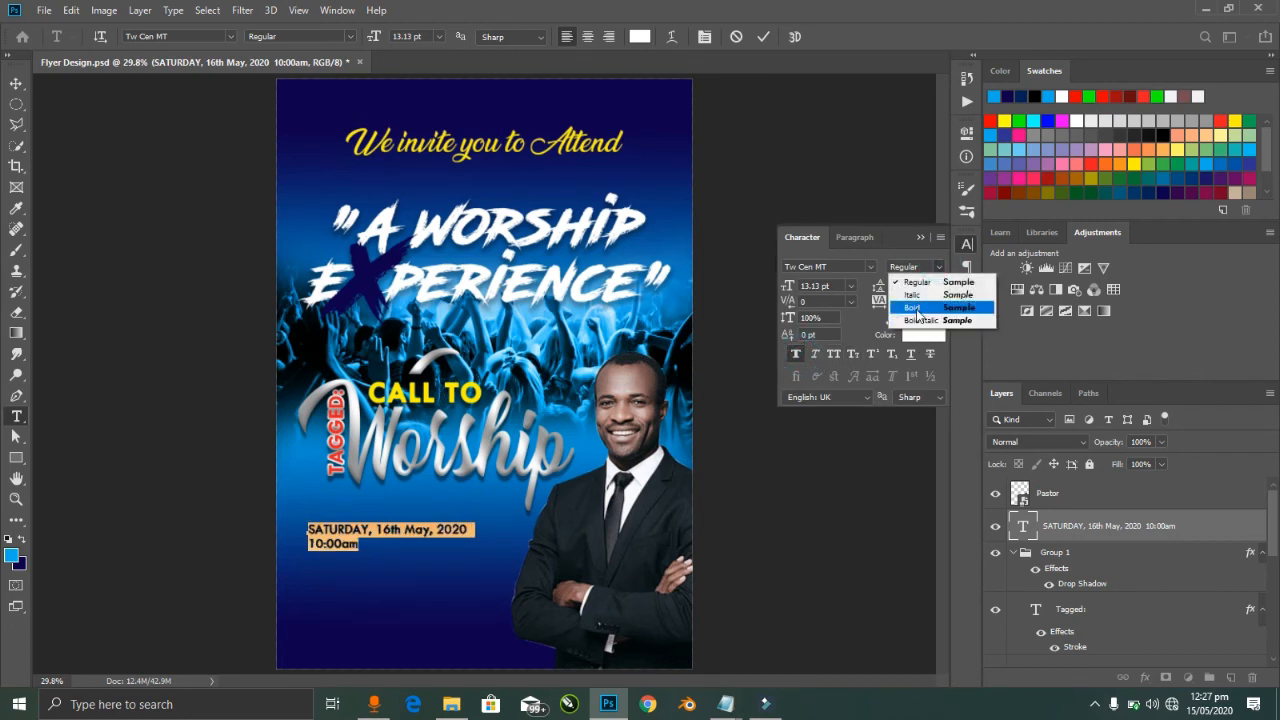
click(910, 308)
click(797, 356)
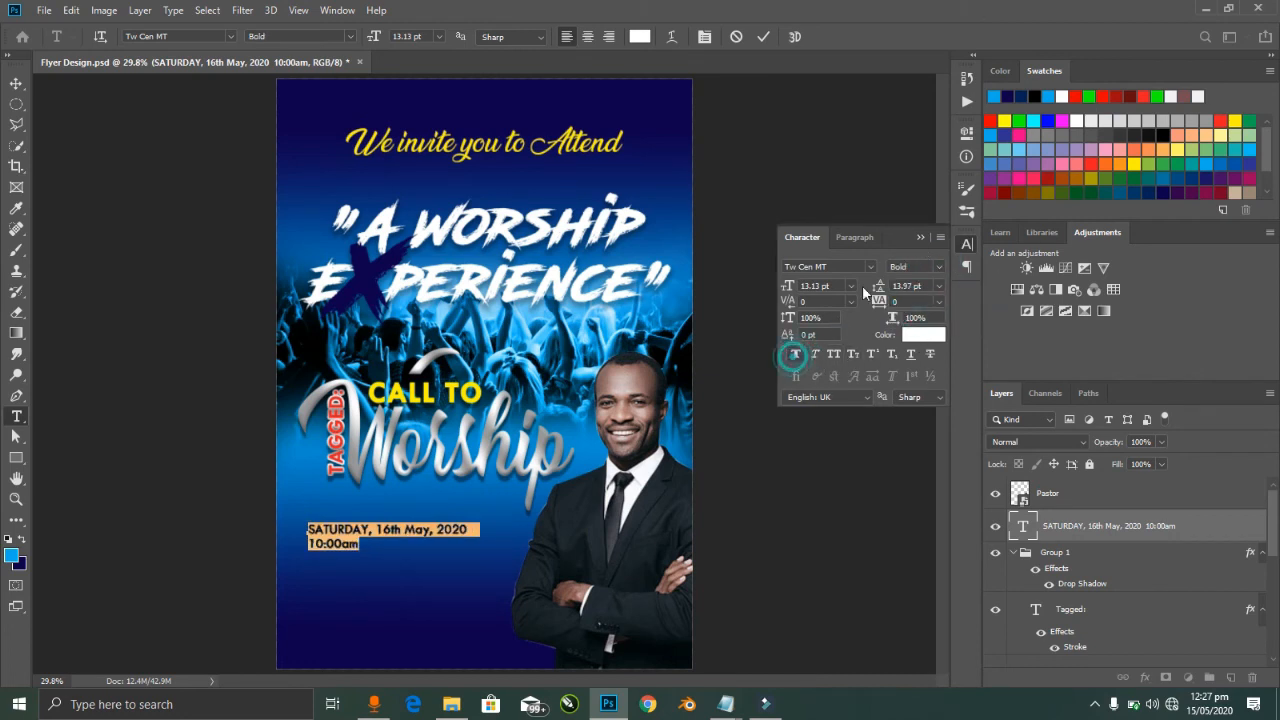
click(921, 237)
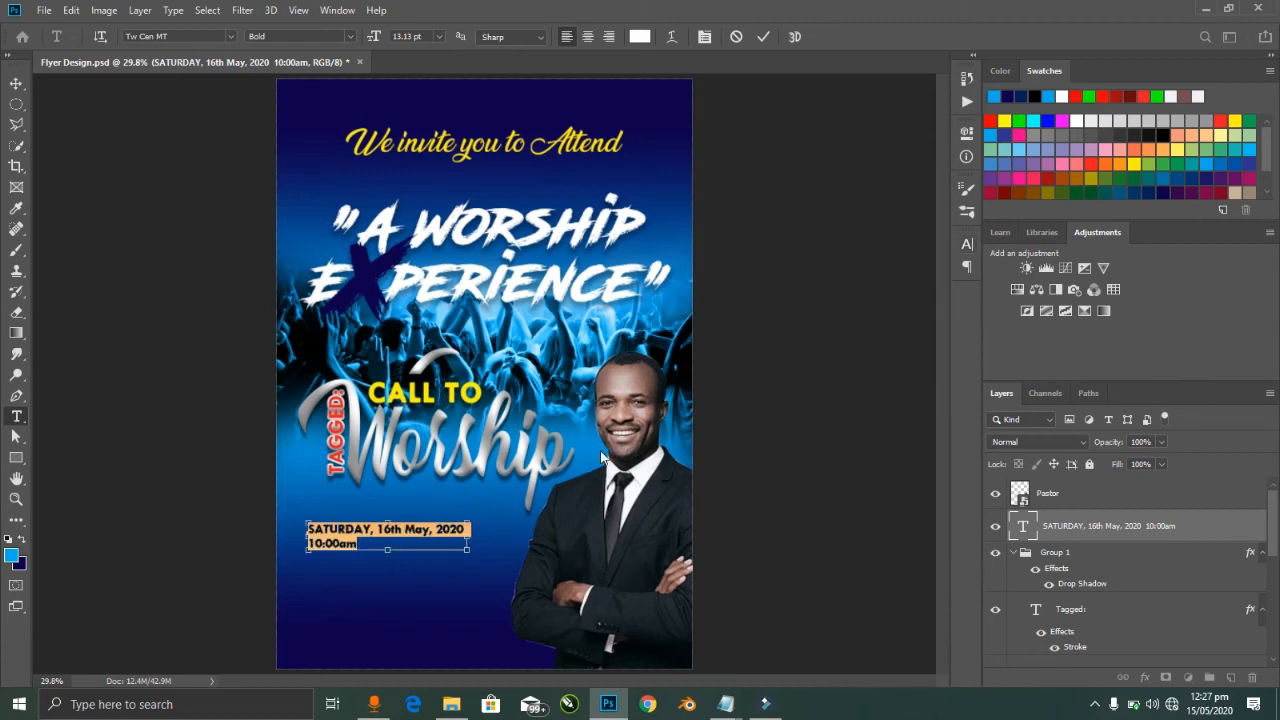
Step: Enlarge the date text to about 16.5 pt beneath "Worship"
key(ctrl+Return)
key(v)
key(ctrl+t)
drag(466, 523, 501, 483)
key(Return)
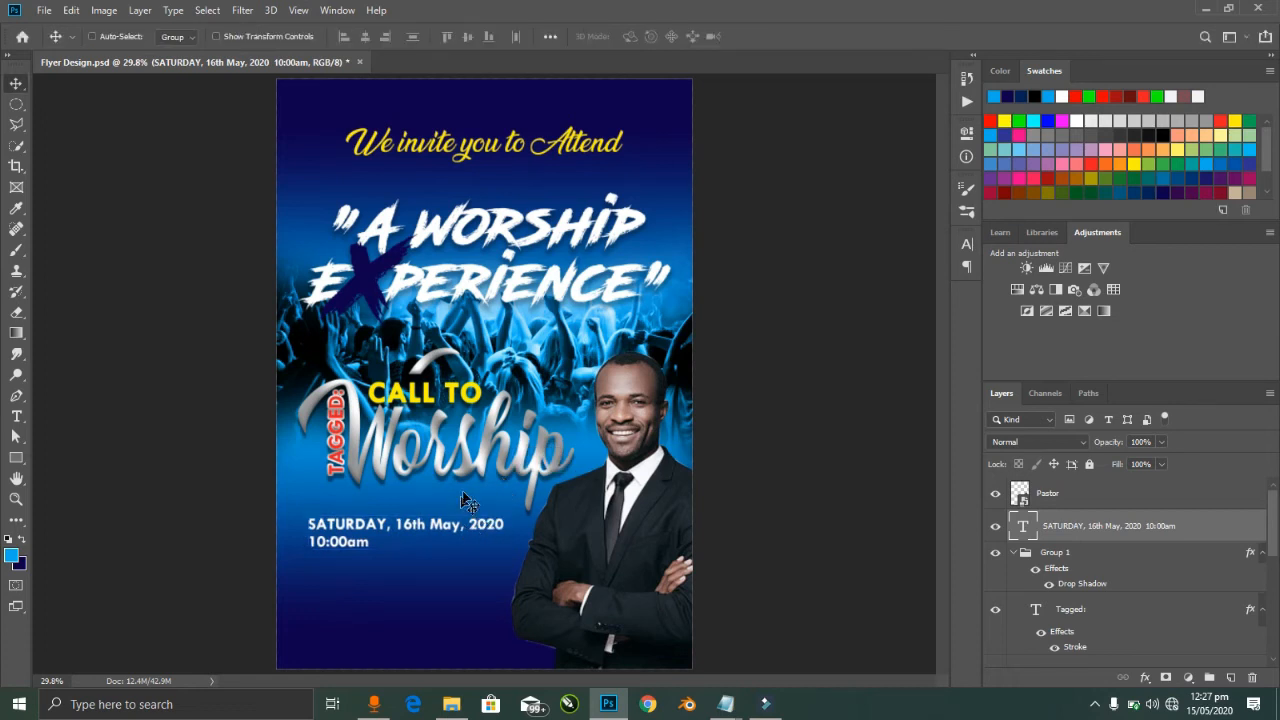
Step: Center-align the two lines of the date text
key(t)
click(459, 542)
key(ctrl+a)
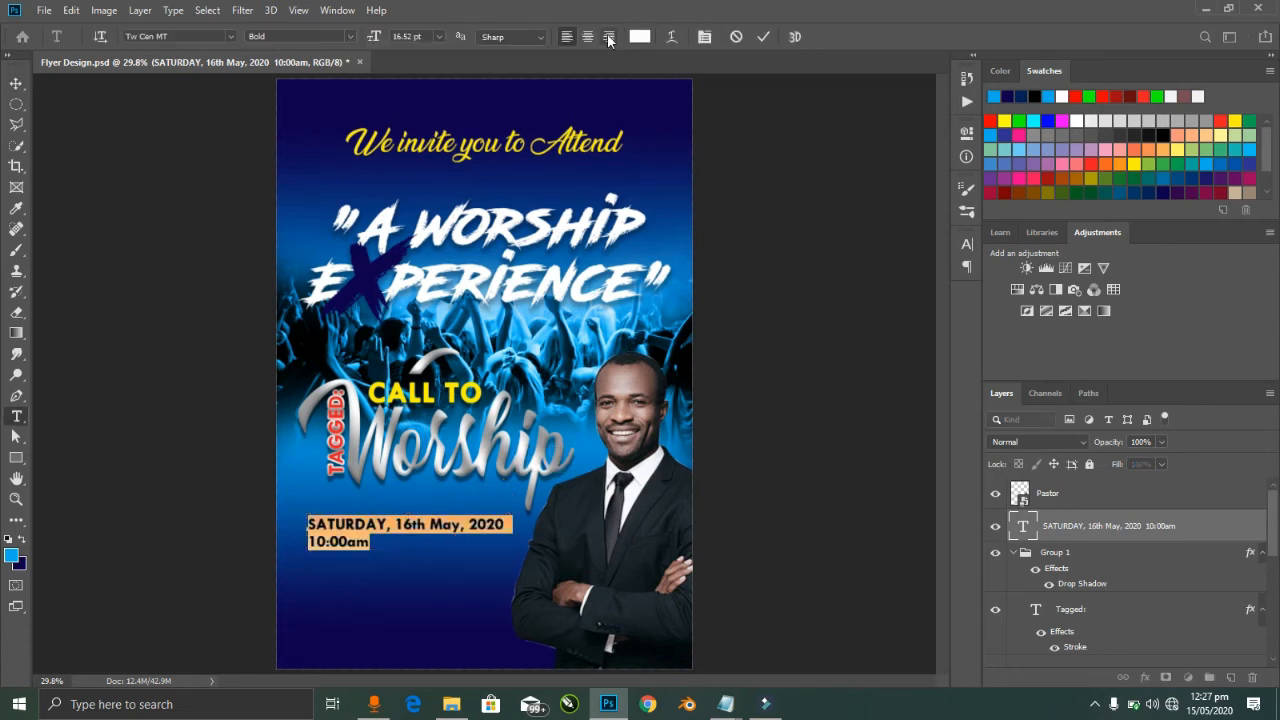
click(589, 37)
key(ctrl+Return)
key(v)
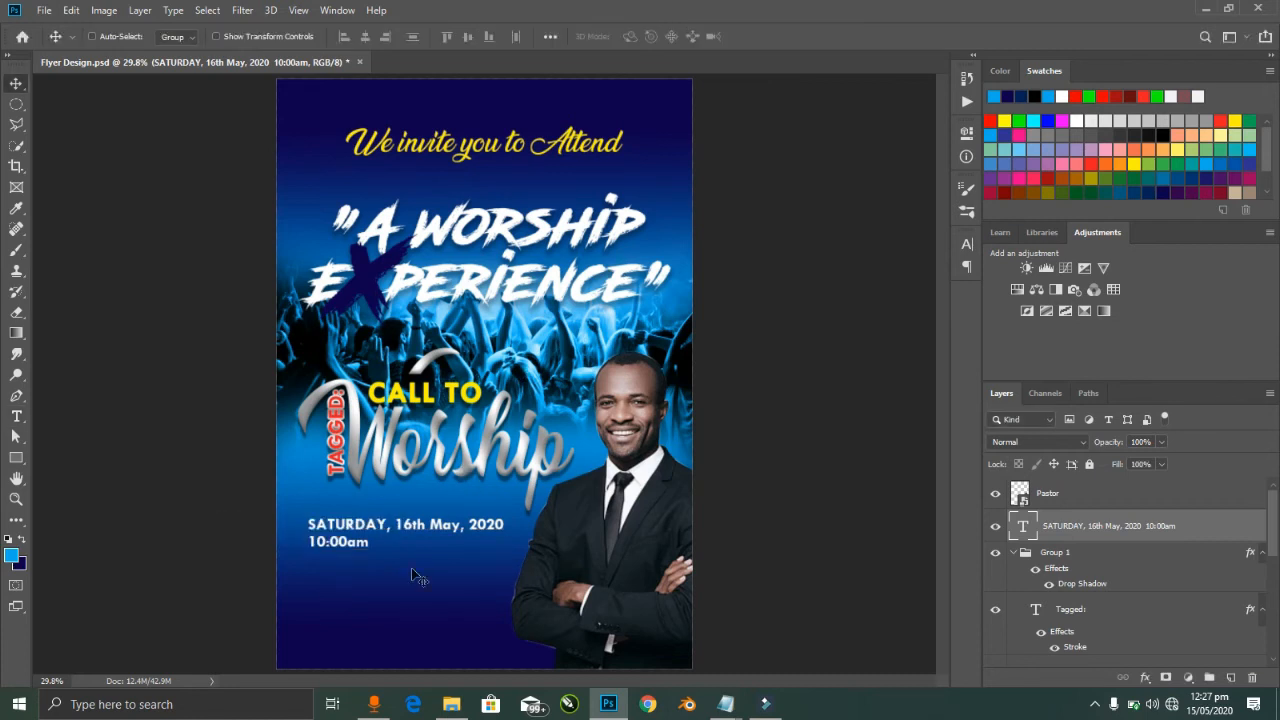
Step: Duplicate the date text below the original and replace the copy's wording with "@"
drag(346, 532, 421, 599)
double_click(421, 599)
key(alt+Tab)
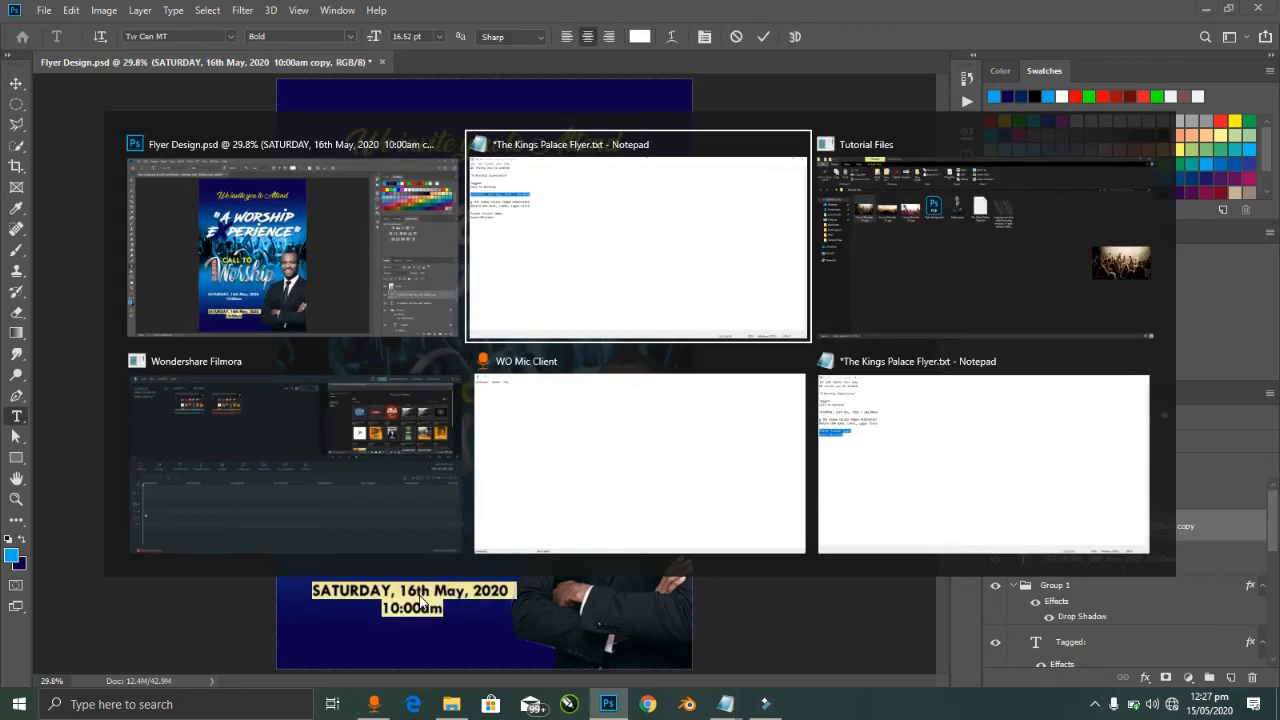
key(alt+Tab)
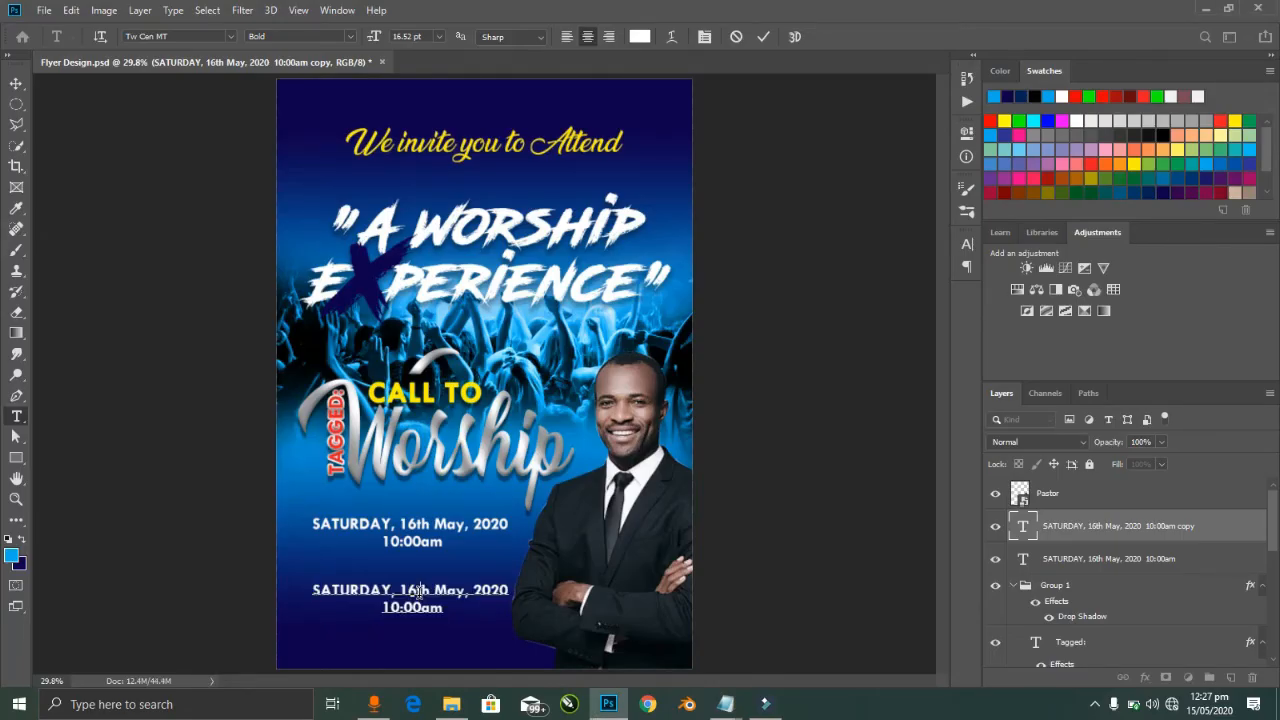
text(@)
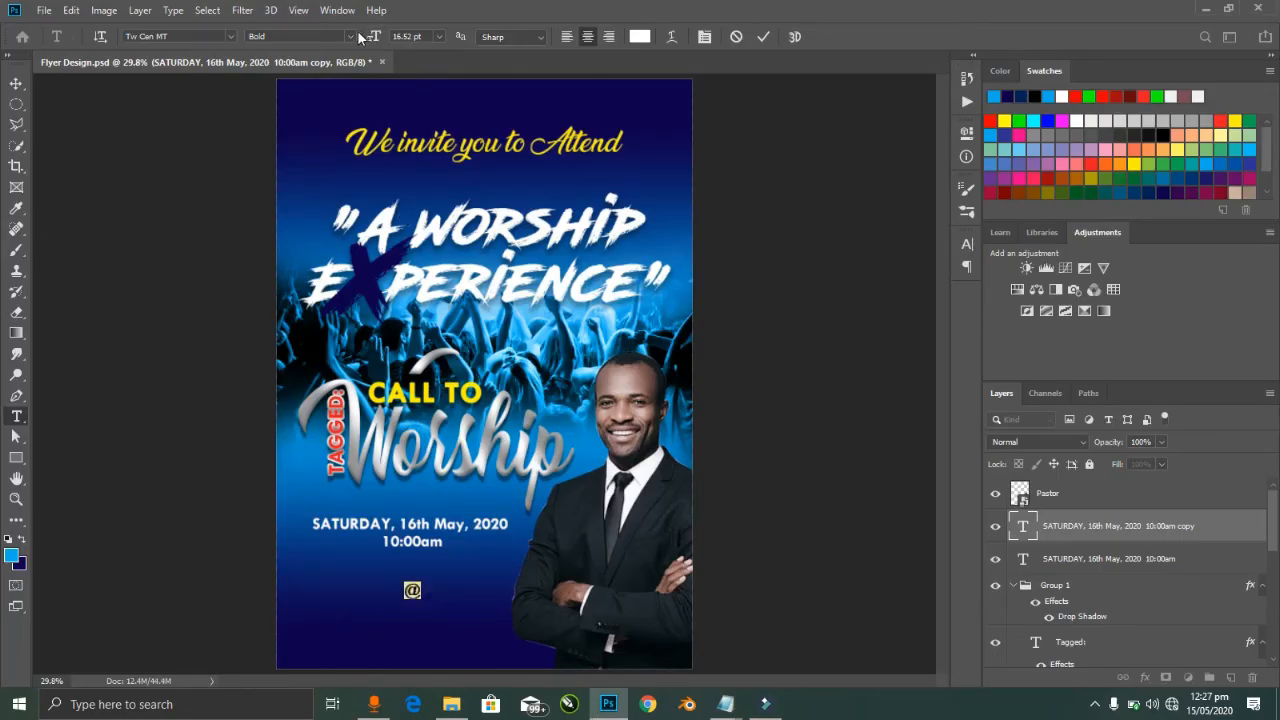
Step: Set the font of the "@" symbol to Apalu Regular
click(205, 40)
text(apalu)
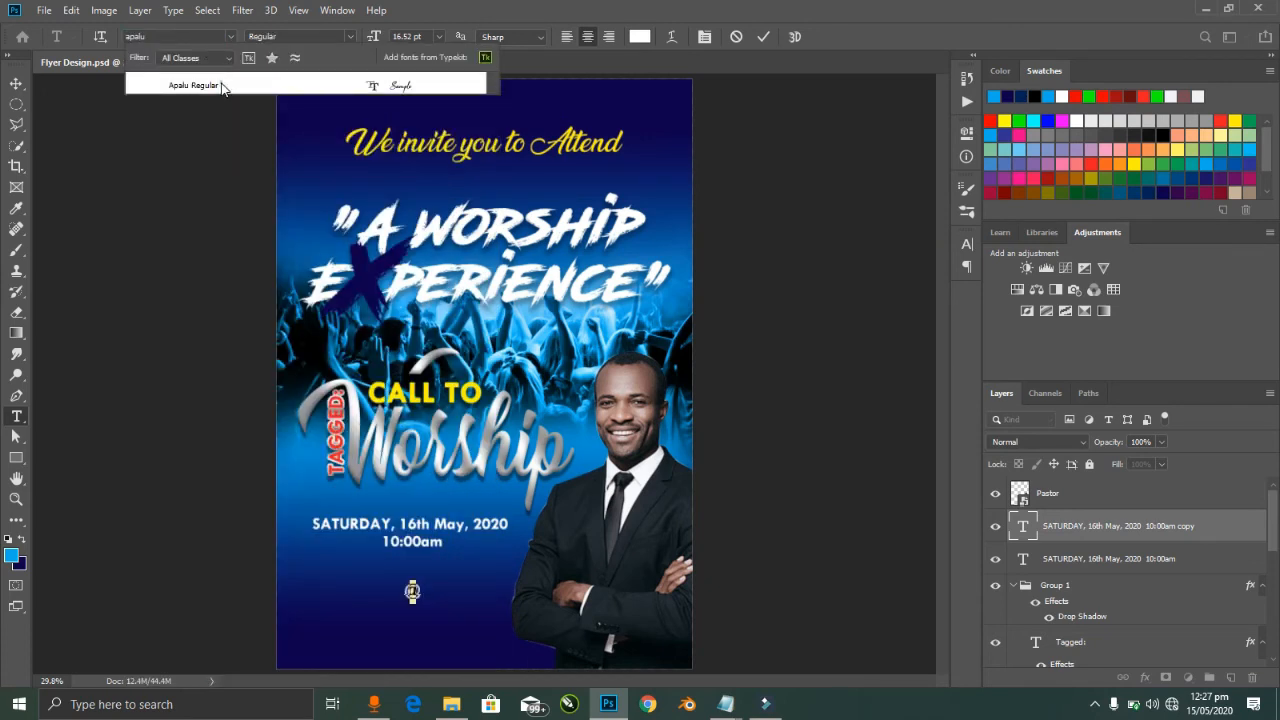
click(222, 84)
key(ctrl+Return)
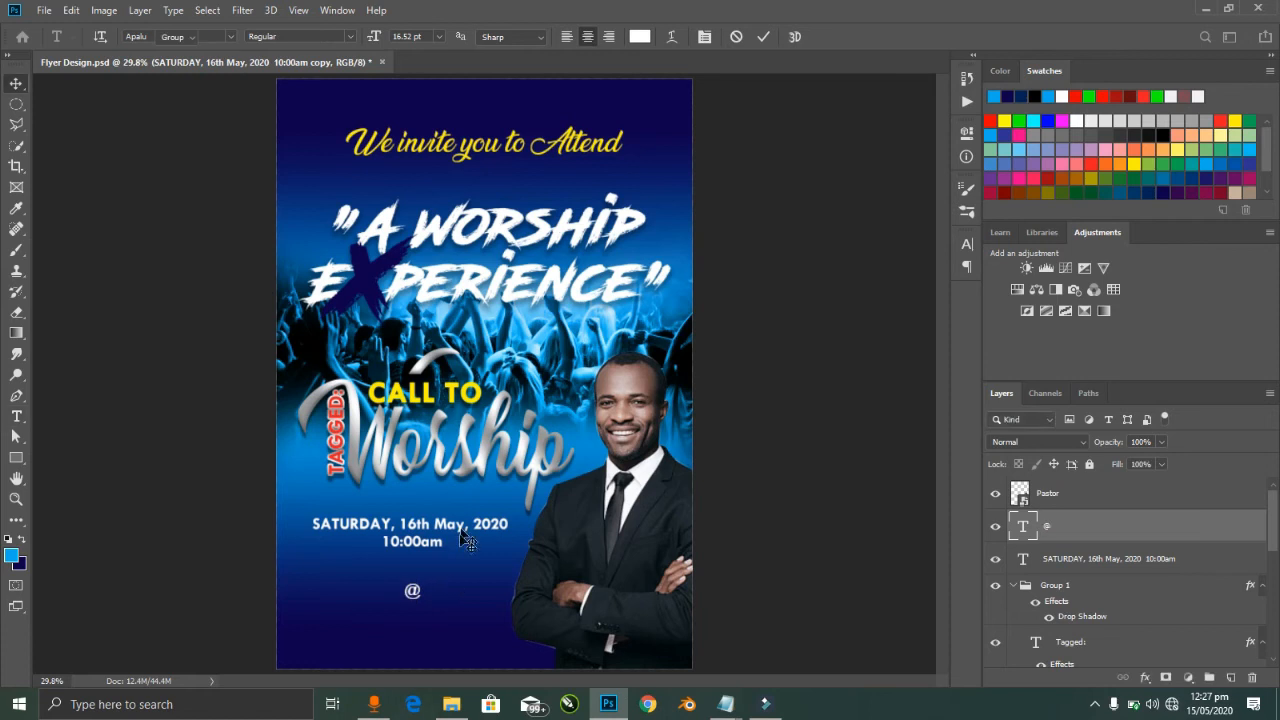
key(ctrl+t)
drag(417, 587, 433, 550)
key(Return)
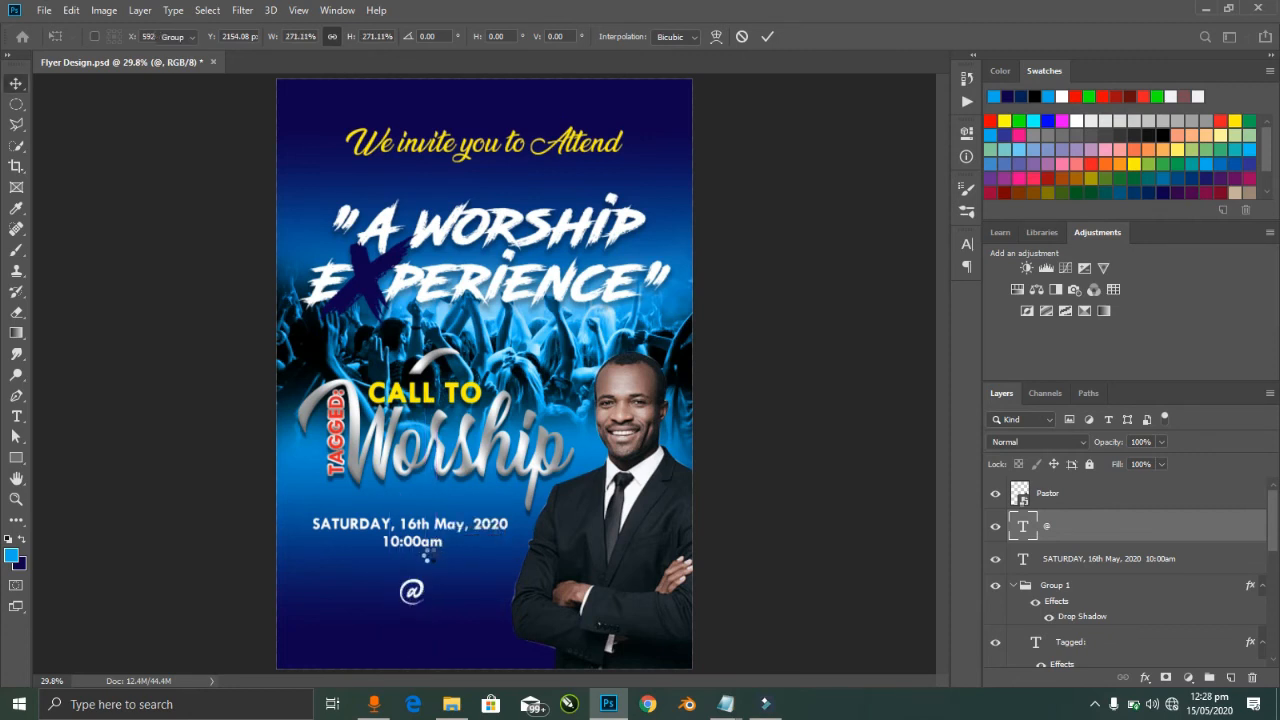
key(ctrl+z)
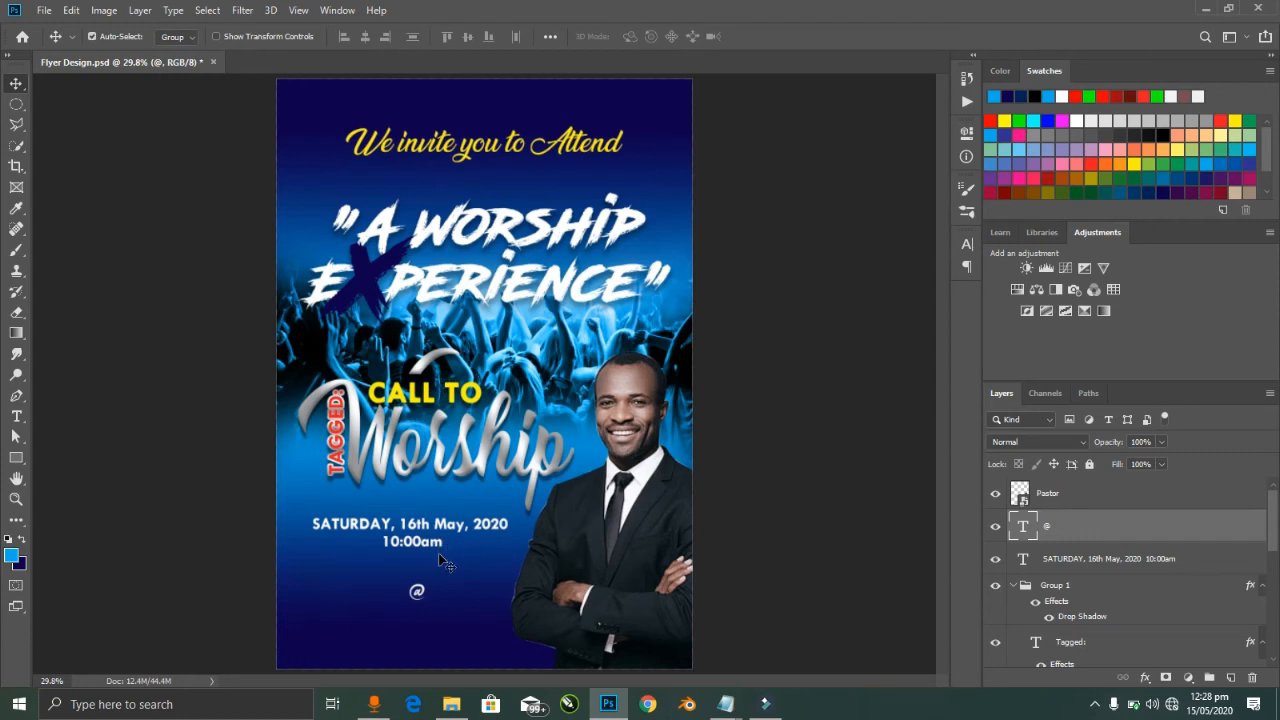
Step: Enlarge the "@" symbol beneath the date text to about 86.6 pt
key(ctrl+t)
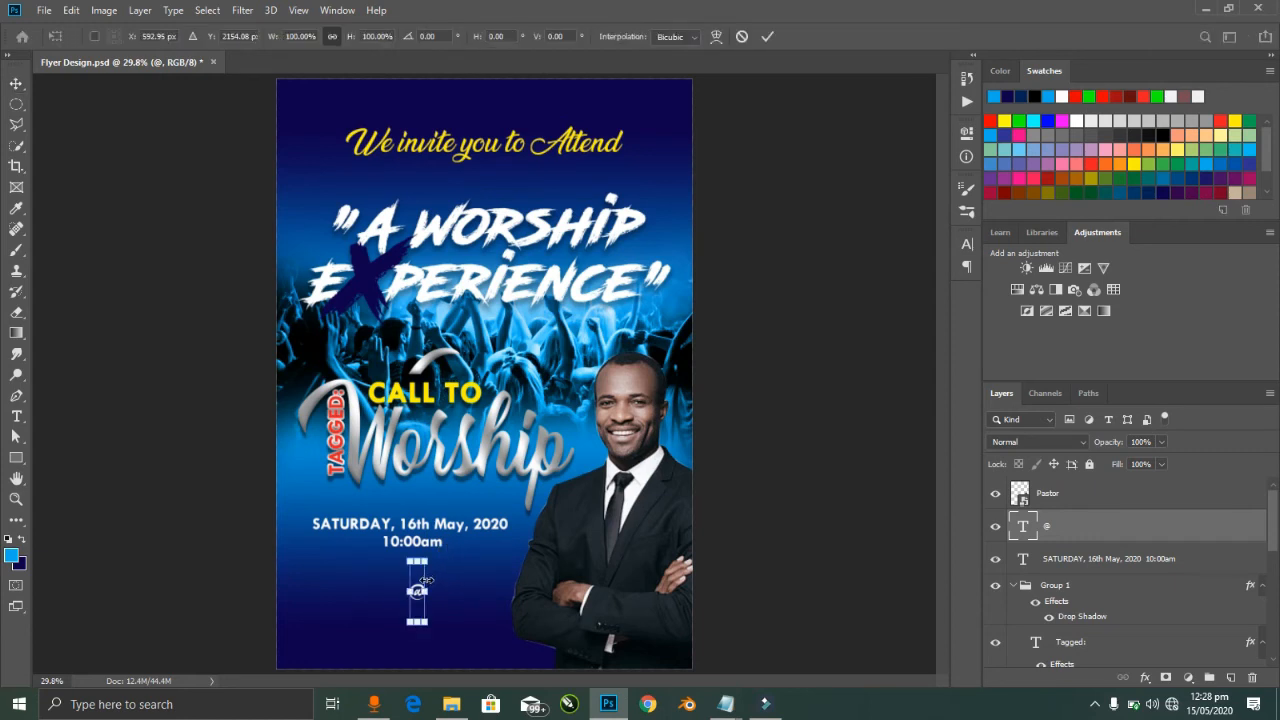
drag(424, 559, 444, 531)
key(Return)
Step: Color the "@" symbol light blue, 00aeef, using a swatch
key(t)
double_click(443, 531)
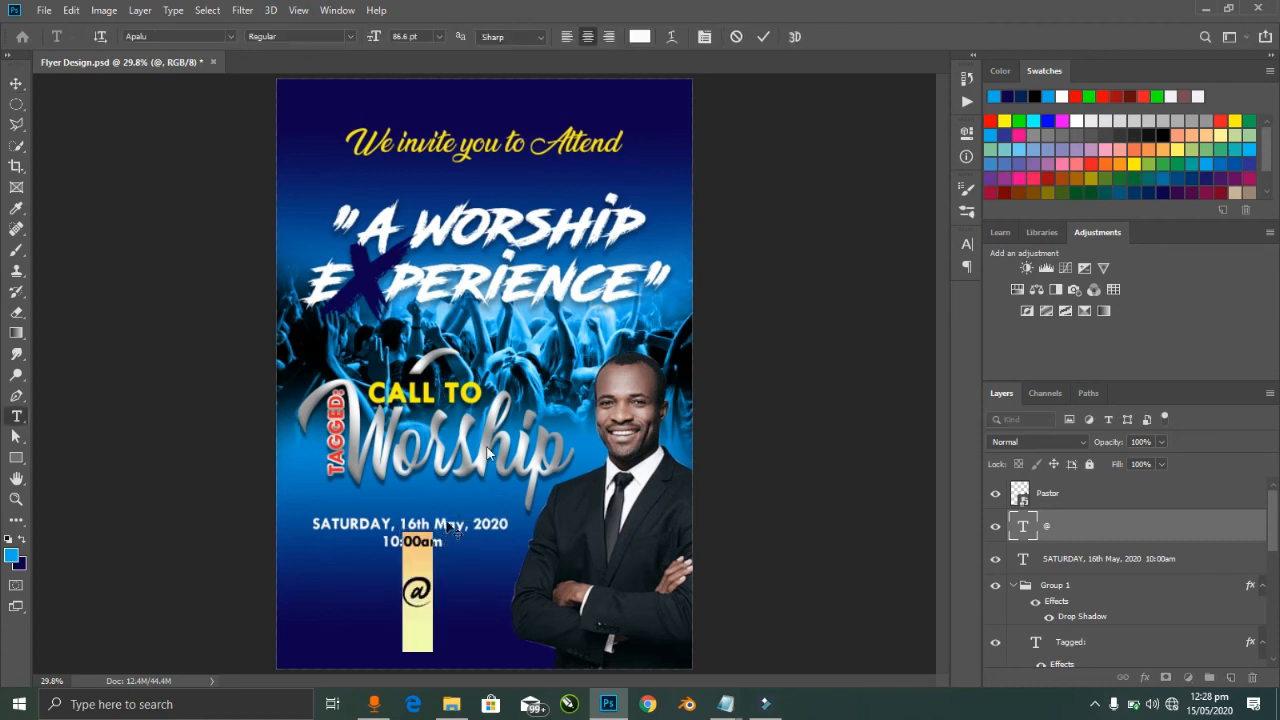
click(639, 37)
click(1206, 150)
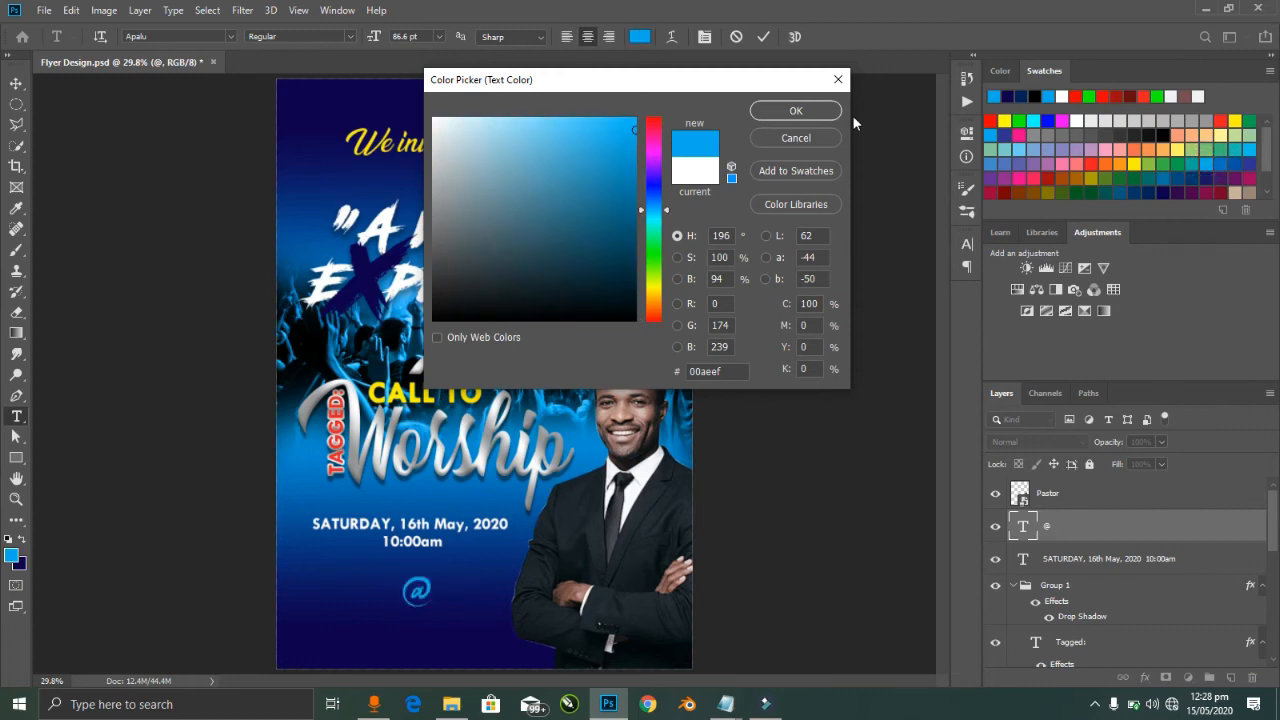
click(810, 111)
key(ctrl+Return)
key(v)
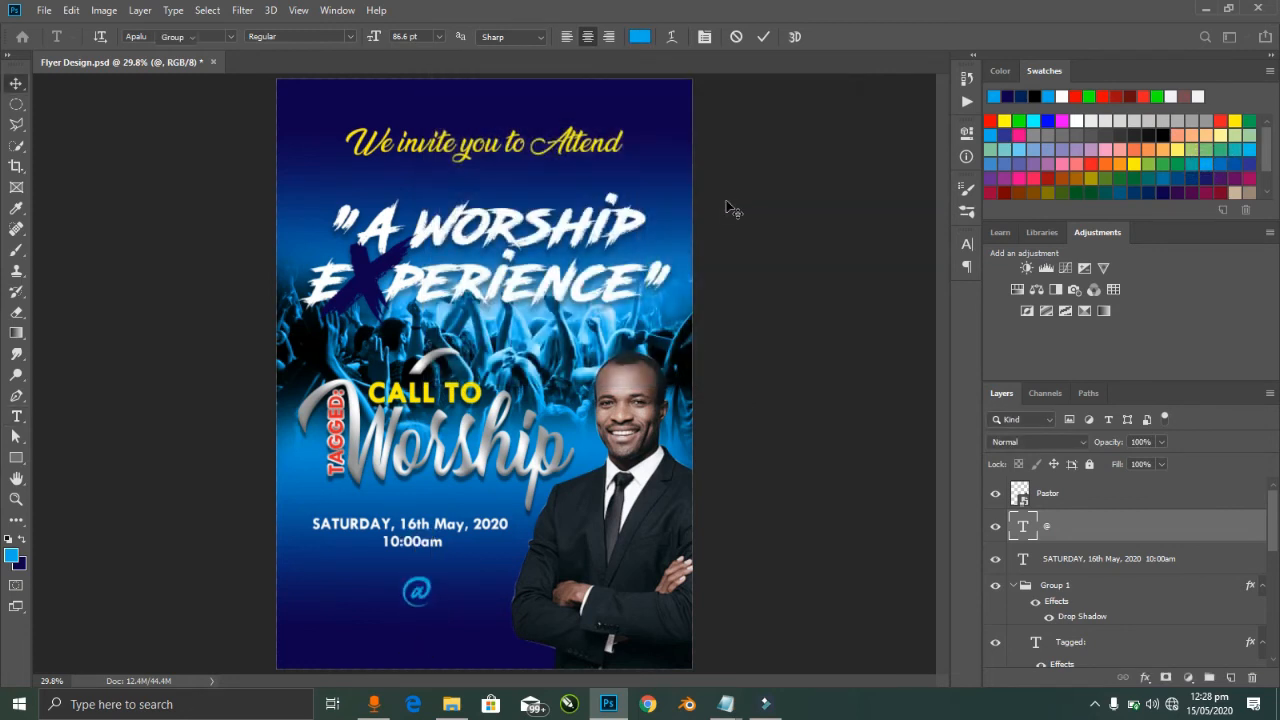
Step: Duplicate the date text below the "@" and replace the copy's wording with THE KINGS PALACE POWER MINISTRIES and its address line, copied from Notepad
ctrl+click(490, 528)
drag(490, 528, 500, 630)
double_click(500, 628)
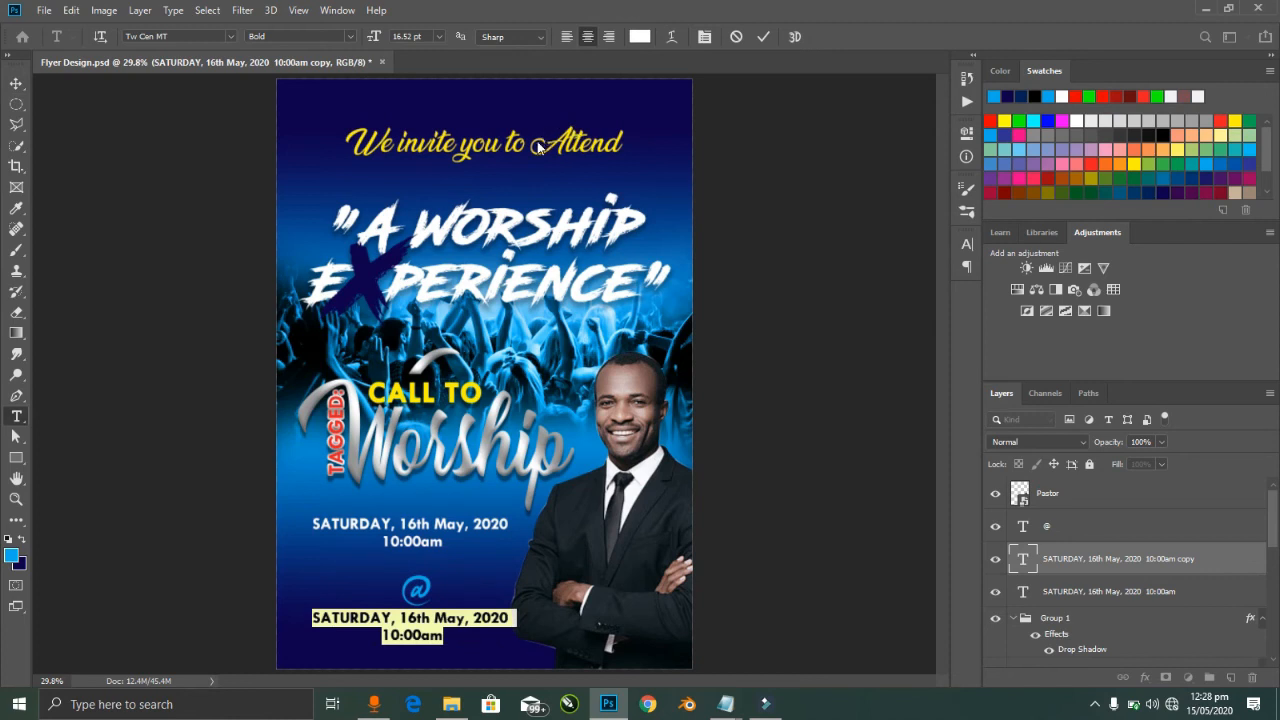
key(alt+Tab)
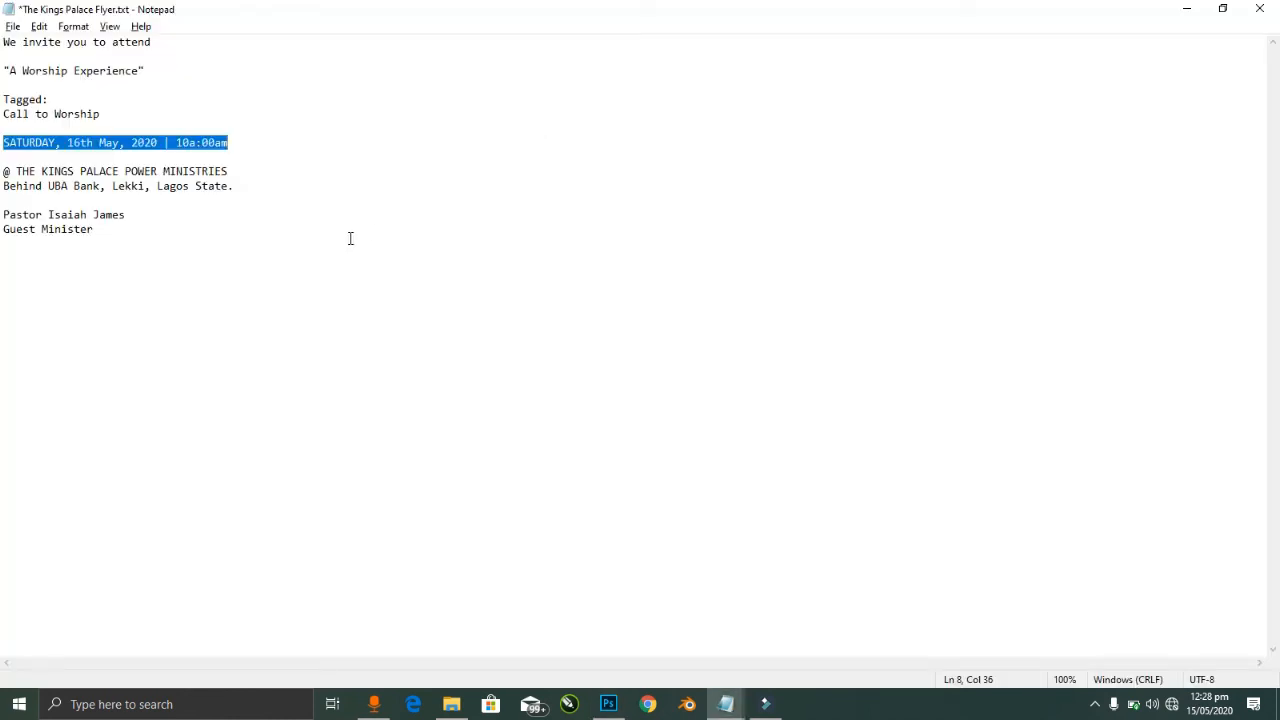
drag(17, 168, 210, 188)
key(ctrl+x)
key(ctrl+z)
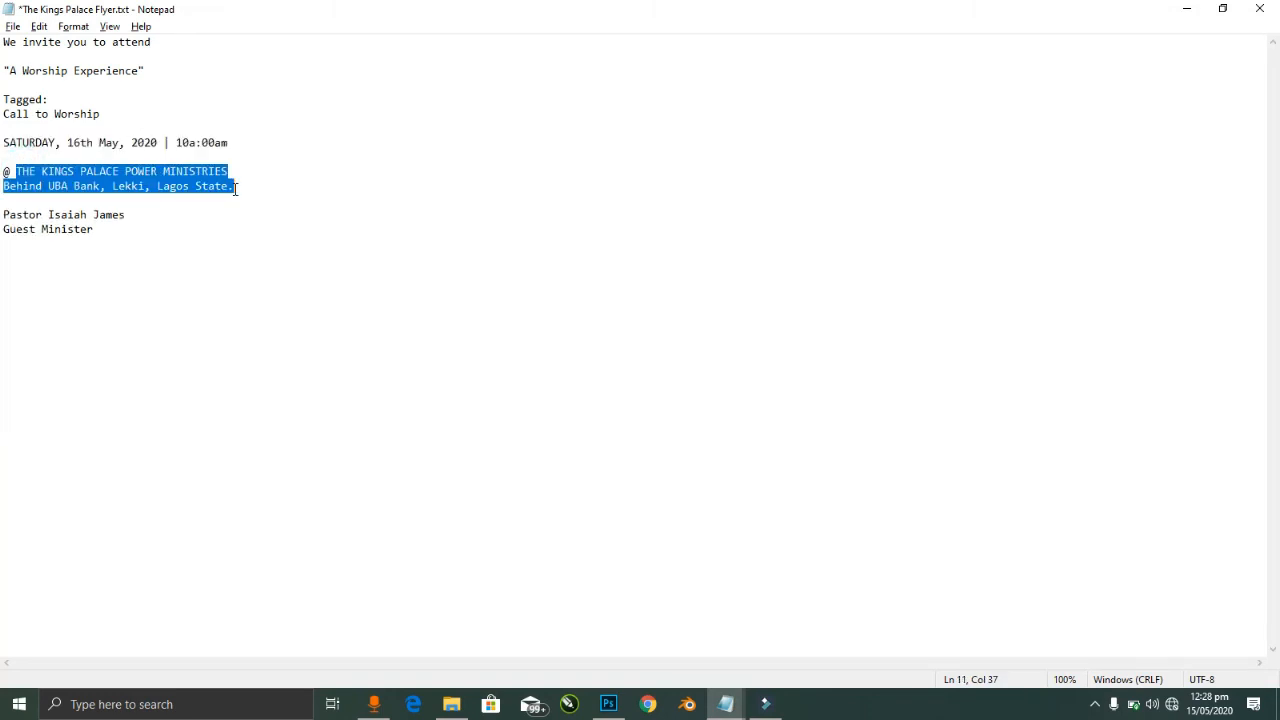
key(alt+Tab)
key(ctrl+v)
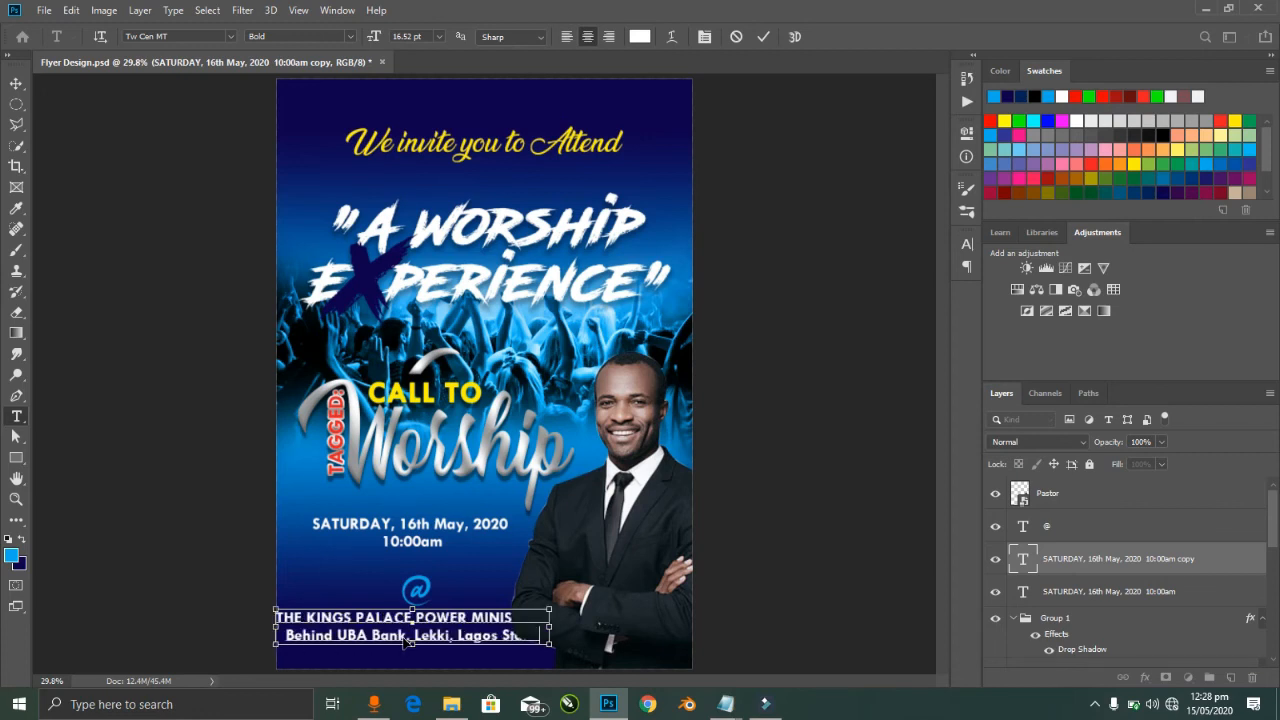
key(ctrl+Return)
Step: Scale down the venue text and position it beneath the "@", clear of the pastor's jacket
key(ctrl+t)
drag(541, 607, 482, 624)
key(Return)
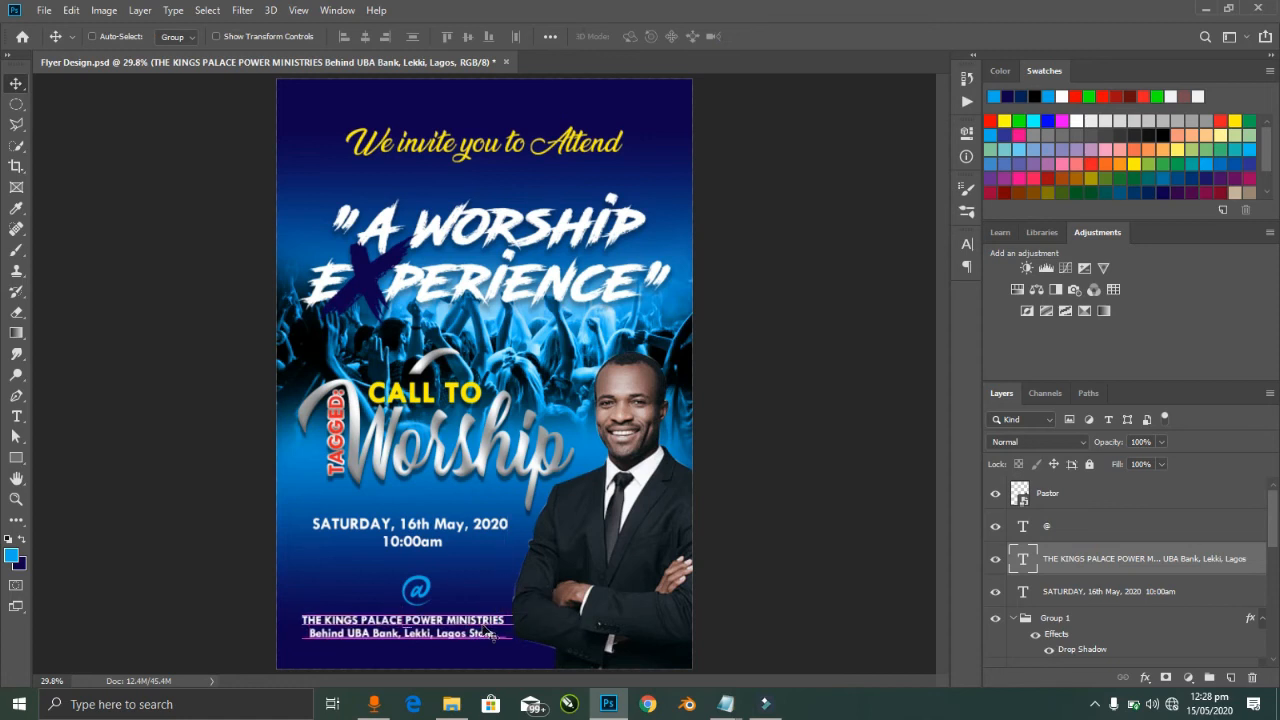
key(ctrl+t)
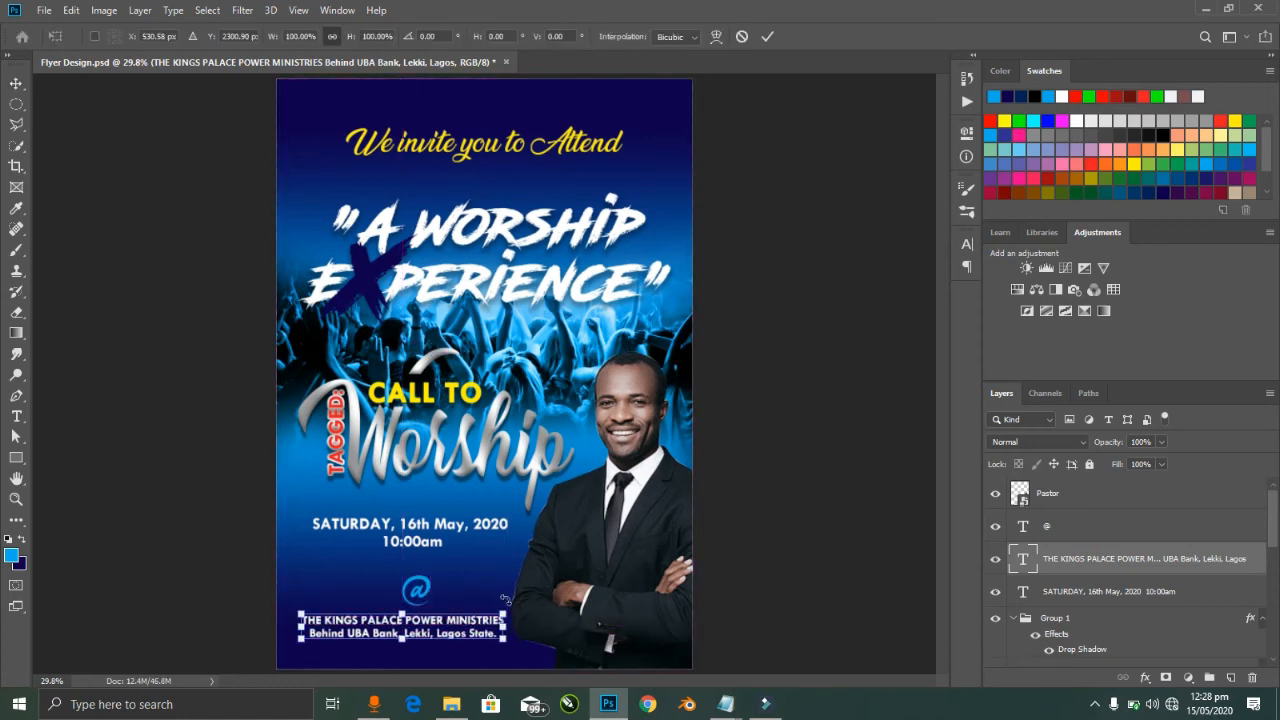
drag(506, 610, 511, 607)
key(Return)
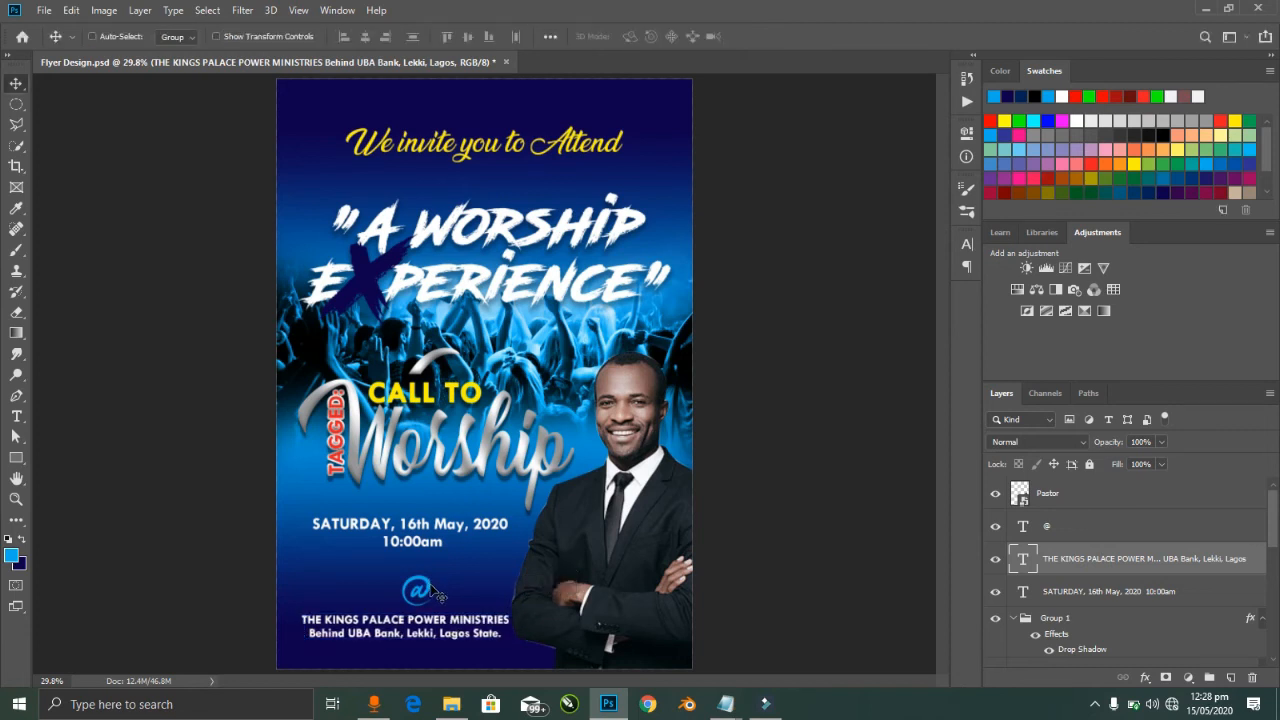
Step: Align the date, "@" and venue texts on their horizontal centers and move them up slightly together
click(422, 585)
shift+click(420, 545)
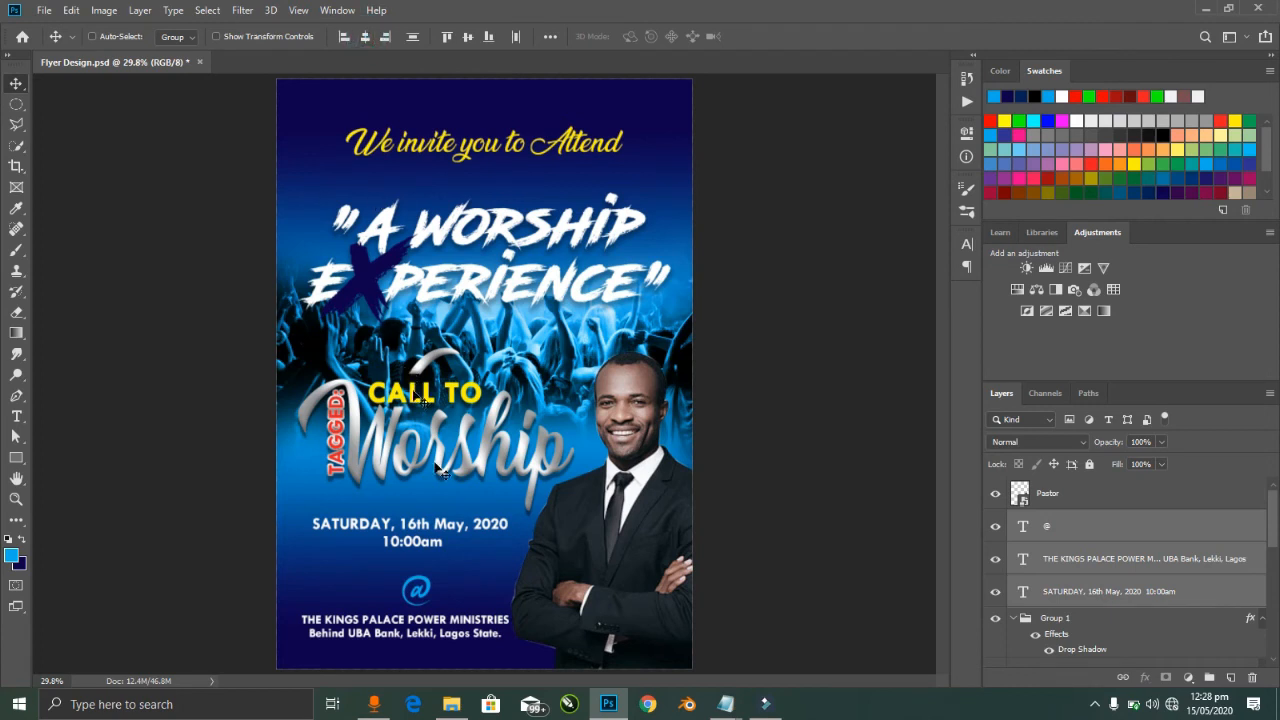
click(366, 37)
drag(468, 531, 477, 517)
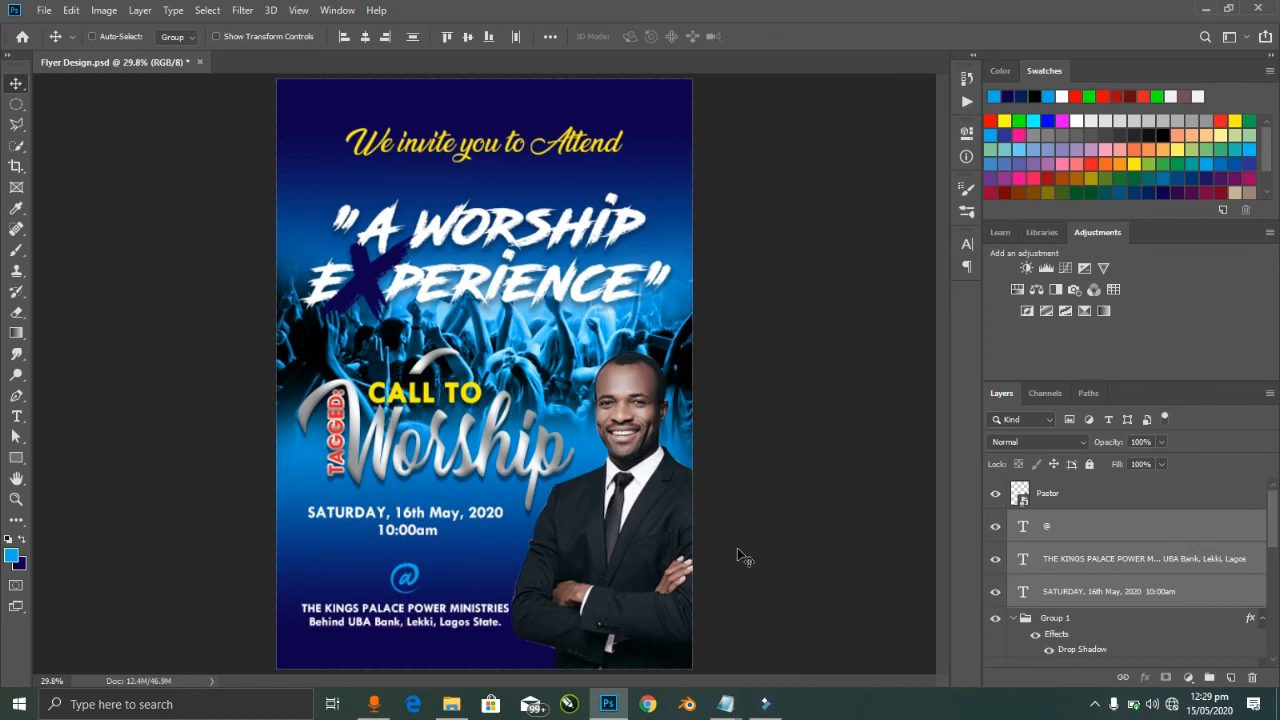
Step: Add a Pattern Overlay effect to the blue gradient Layer 1 and show its settings
drag(1272, 548, 1274, 657)
click(1137, 621)
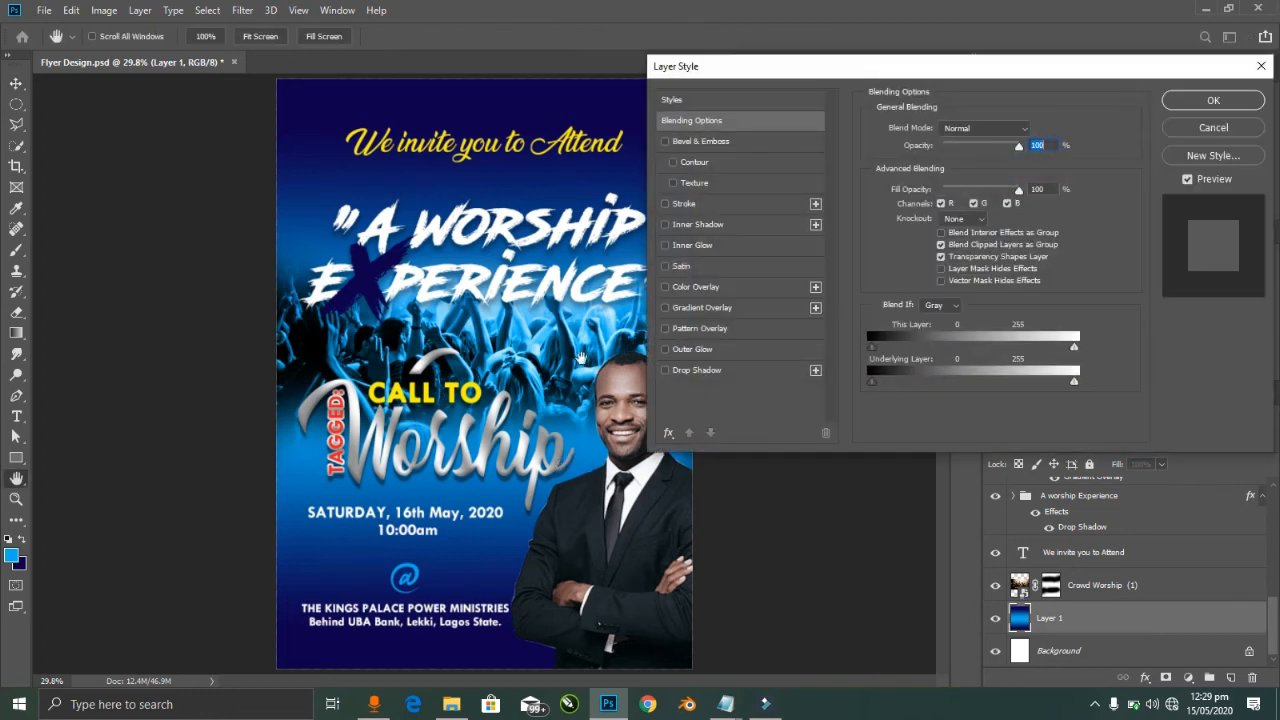
click(665, 329)
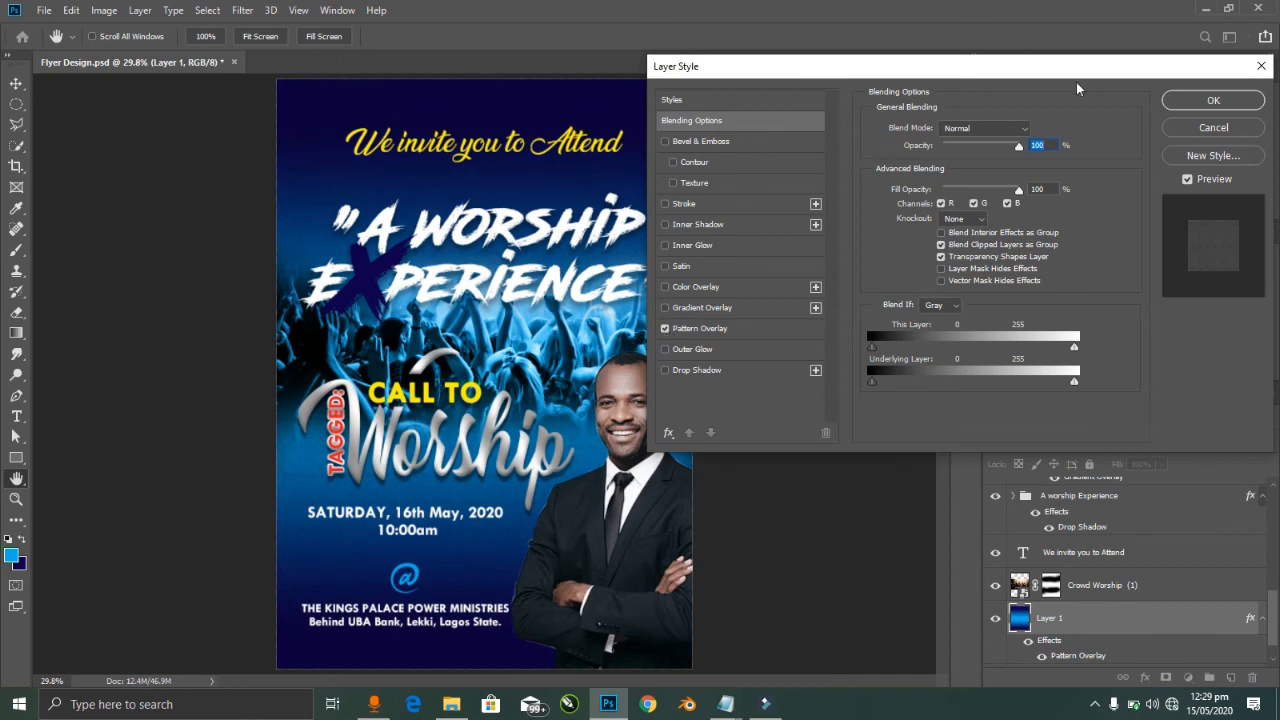
click(757, 327)
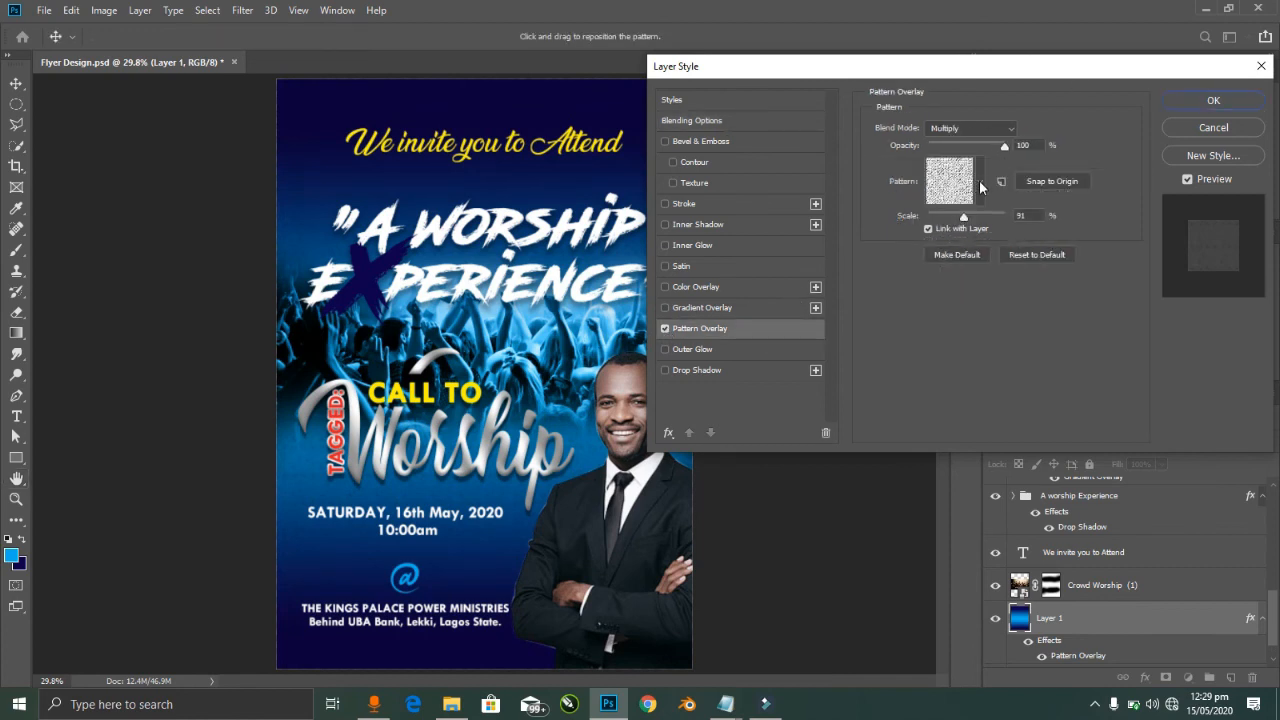
Step: Try the coarse wavy pattern, return to the fine grainy one, and apply the overlay at 168% scale
click(977, 182)
click(1001, 257)
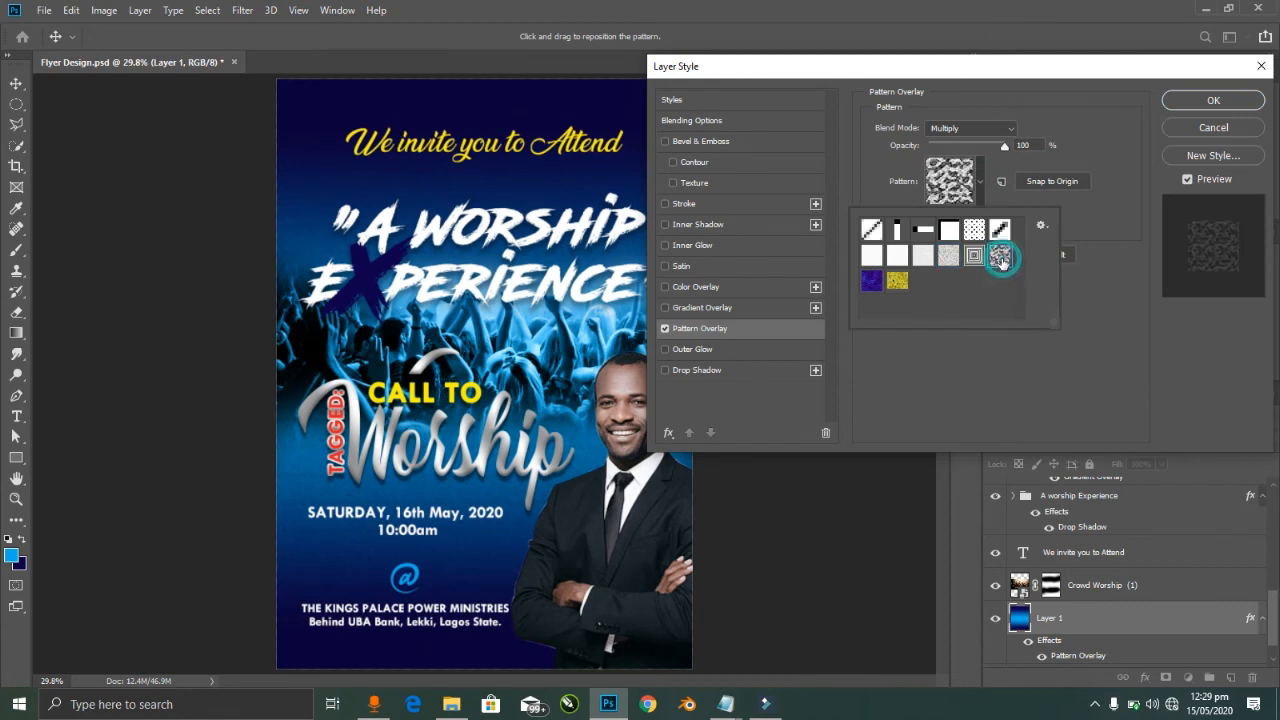
click(948, 257)
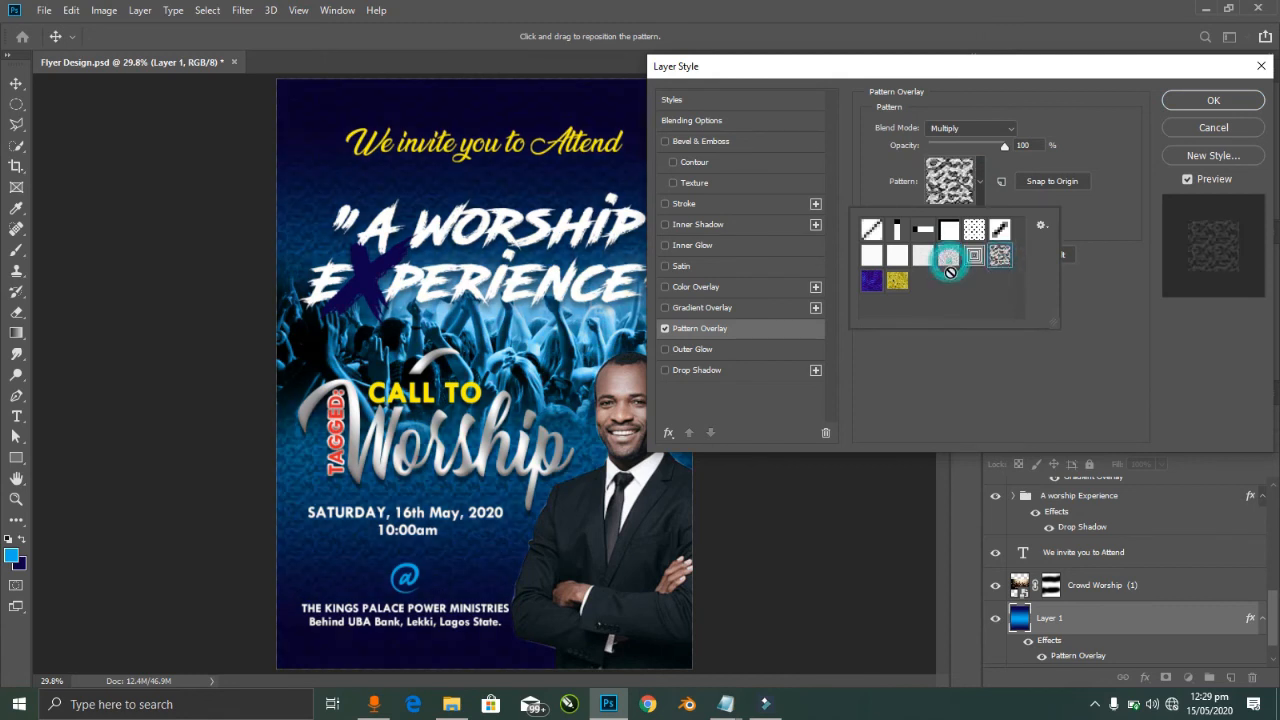
click(949, 390)
drag(964, 220, 975, 220)
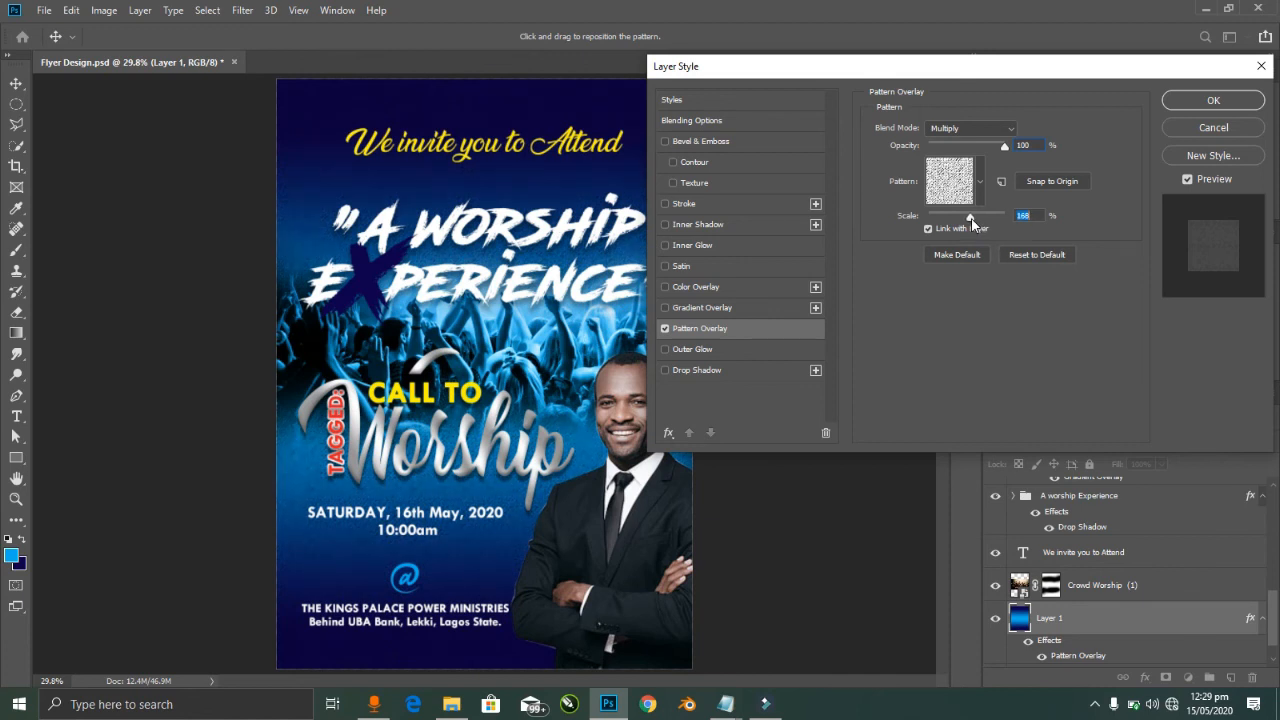
click(1190, 99)
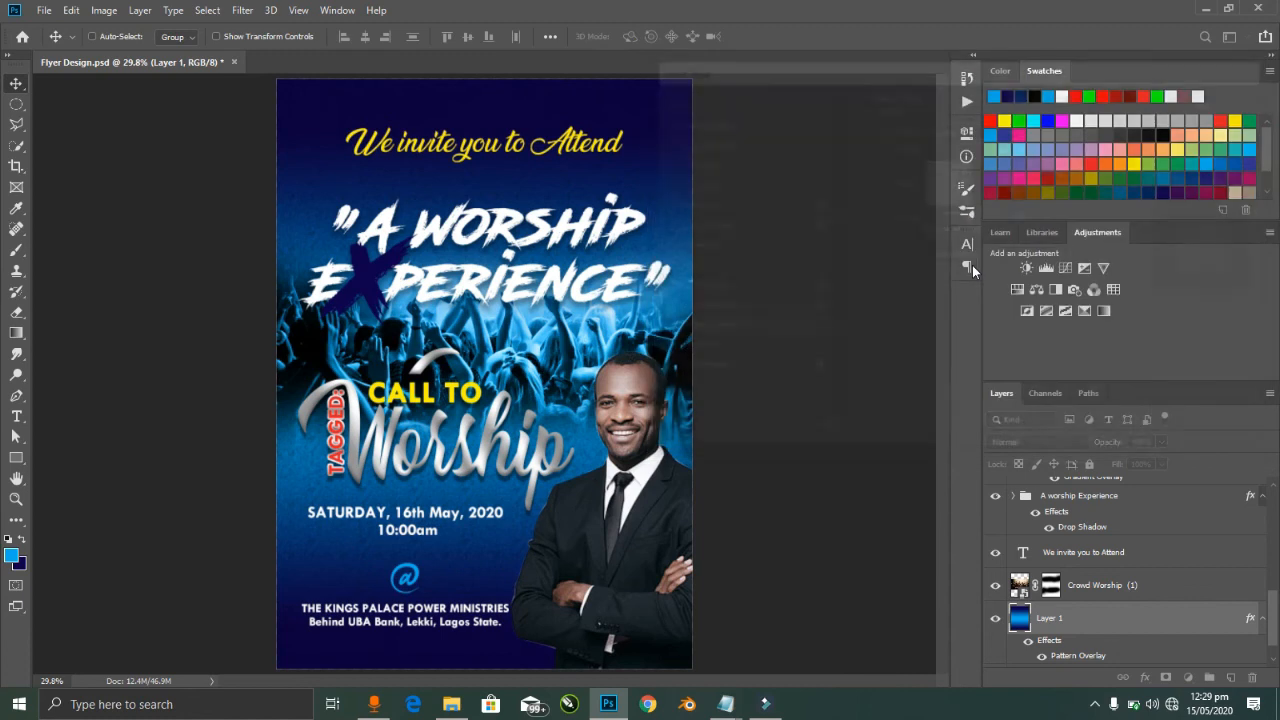
Step: Check the whole flyer at a smaller size and save the document
scroll(825, 324, down, 3)
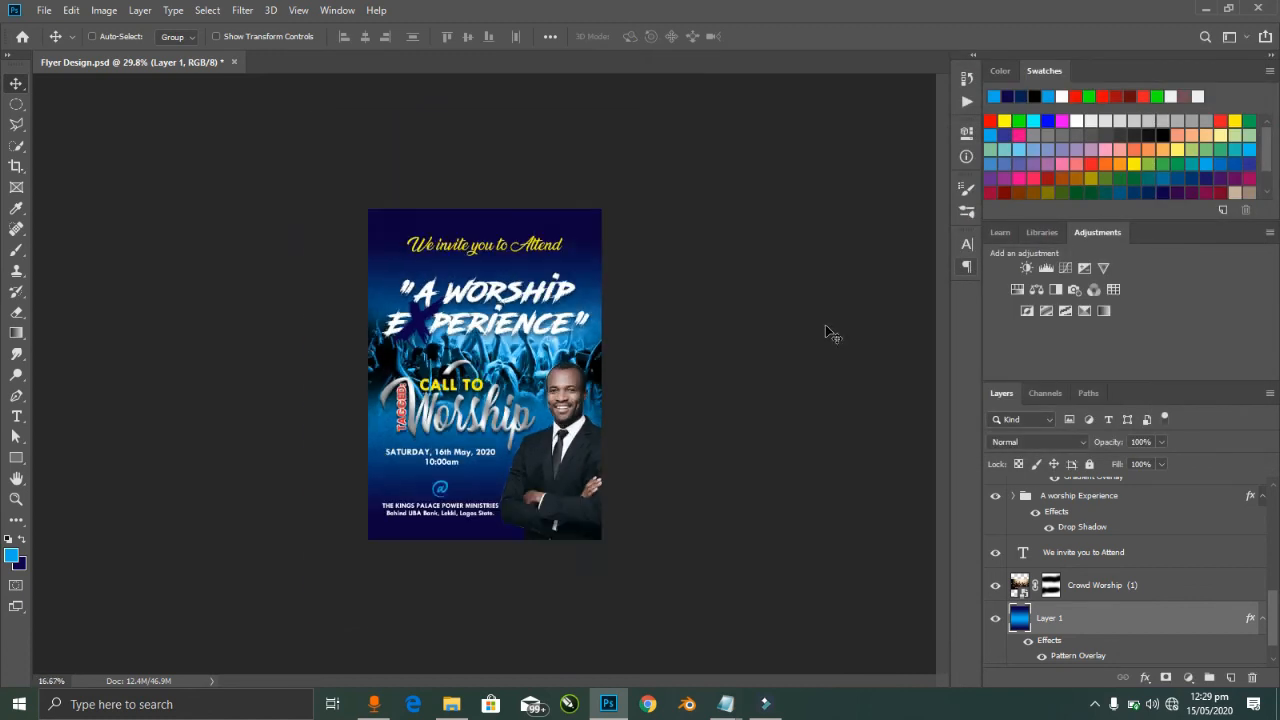
key(ctrl+0)
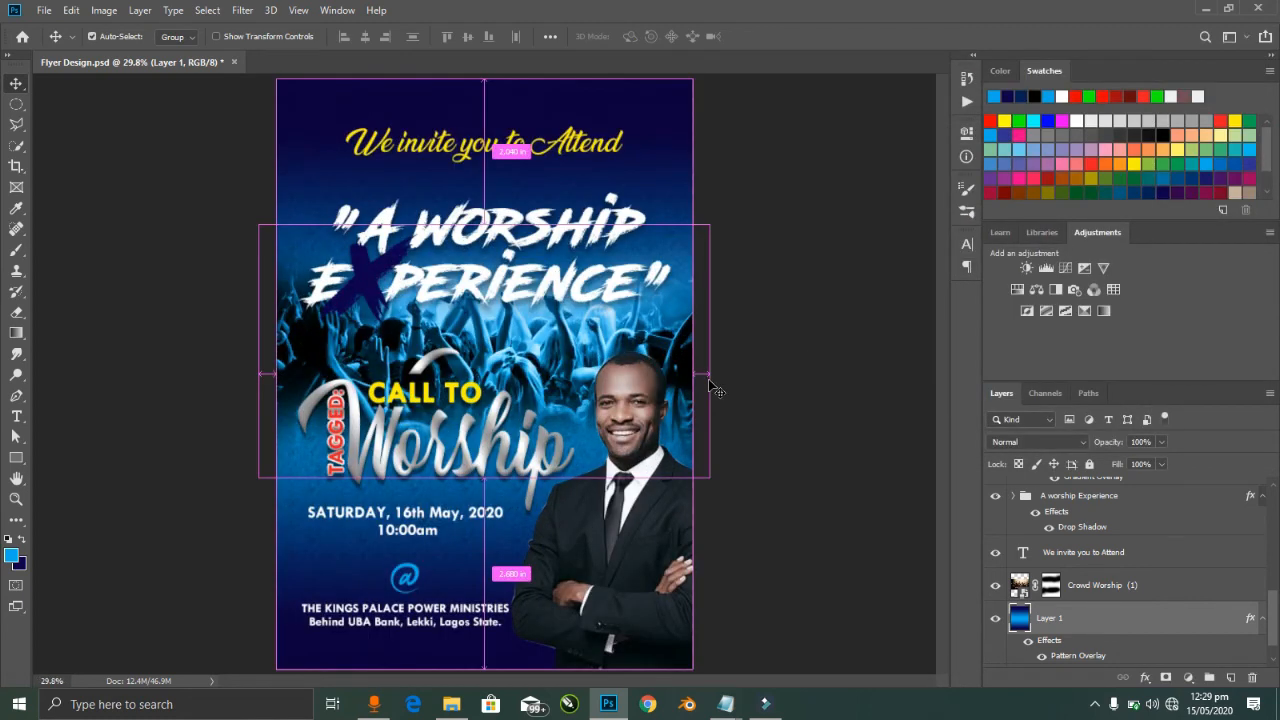
key(ctrl+s)
Step: Place the toppng glass reflection image from the Tutorial Files folder above Layer 1, scaled to about 73.7%
key(alt+Tab)
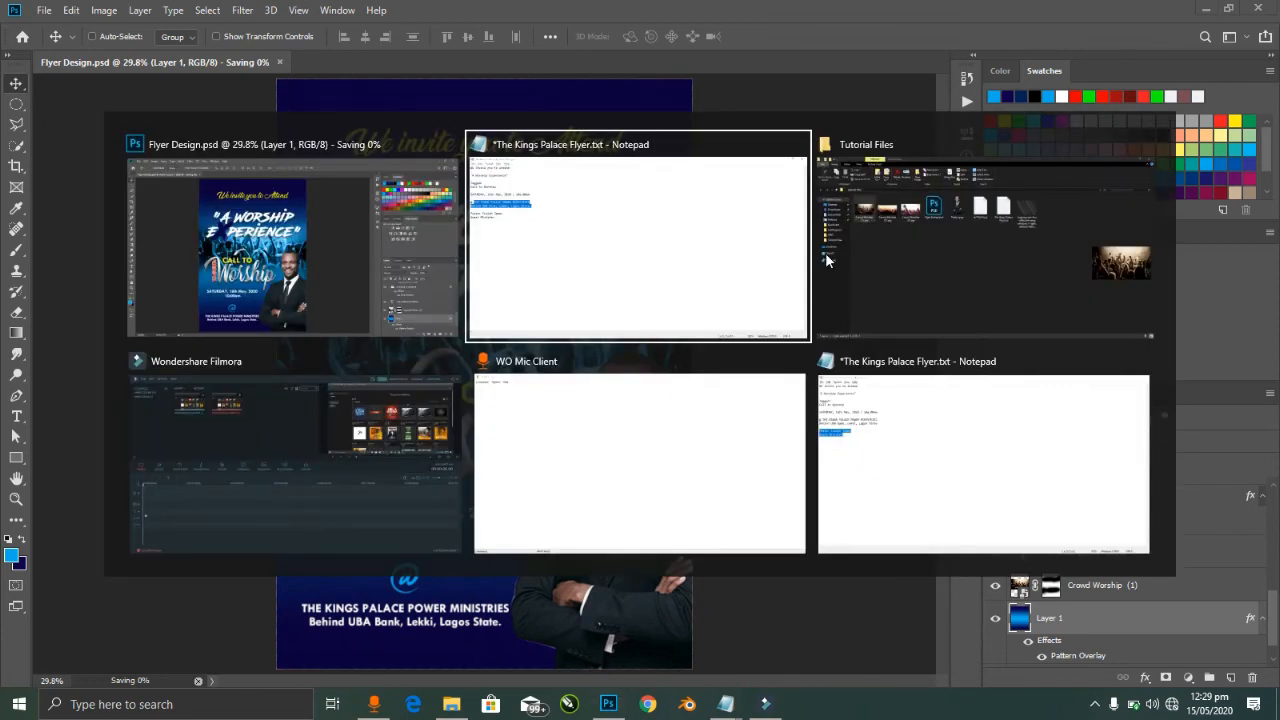
click(825, 252)
click(806, 228)
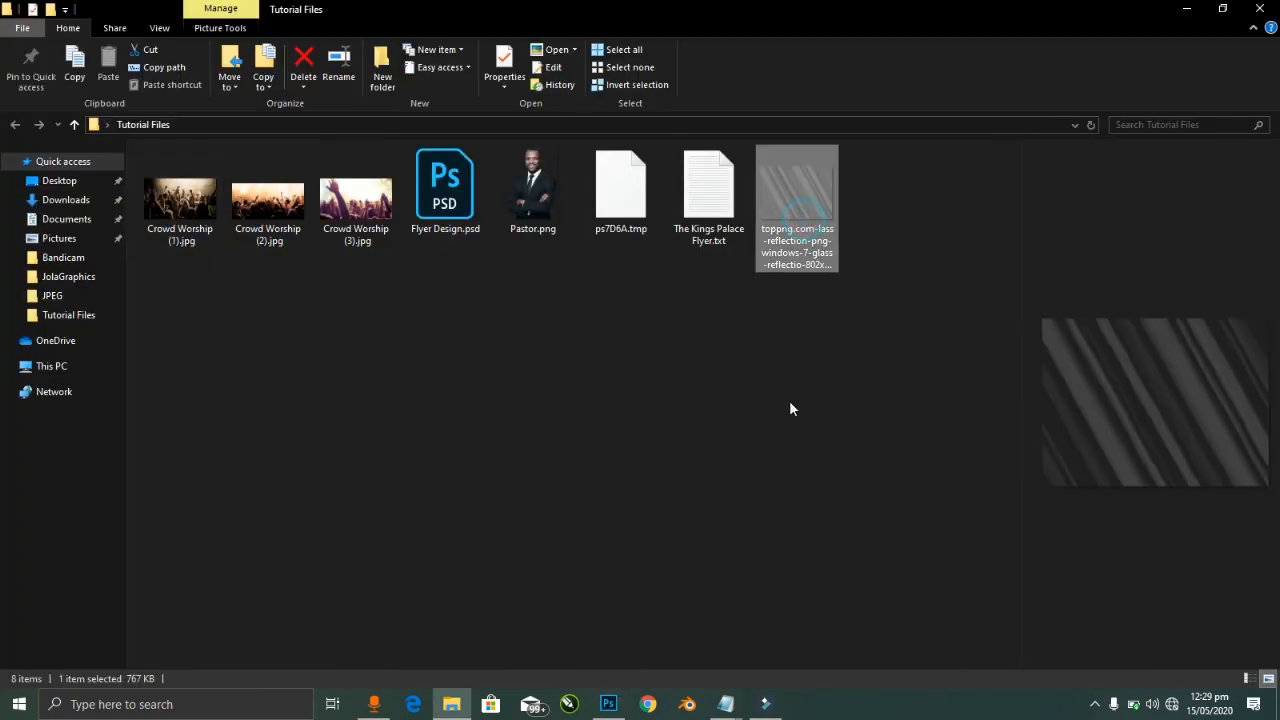
drag(814, 175, 563, 454)
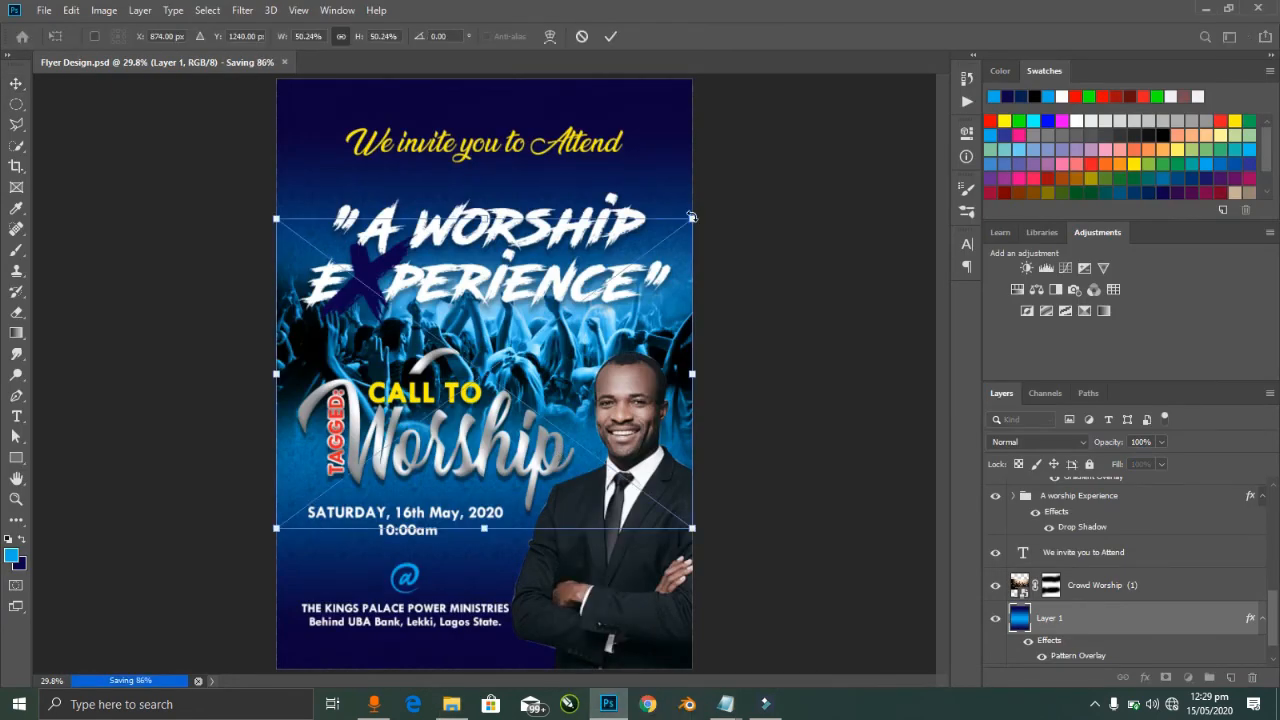
drag(691, 216, 855, 26)
key(Return)
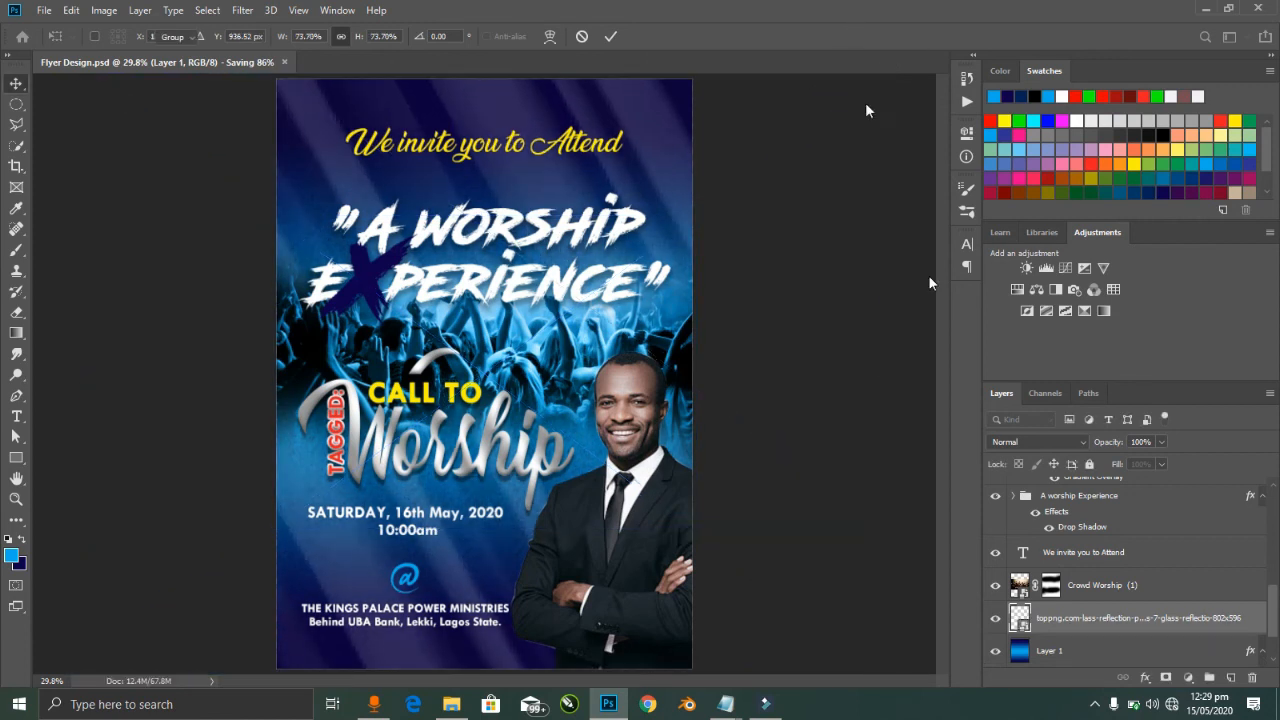
Step: Reduce the glass reflection layer's opacity to 88% and enlarge it to about 102.4% so it covers the flyer
drag(1113, 446, 1108, 447)
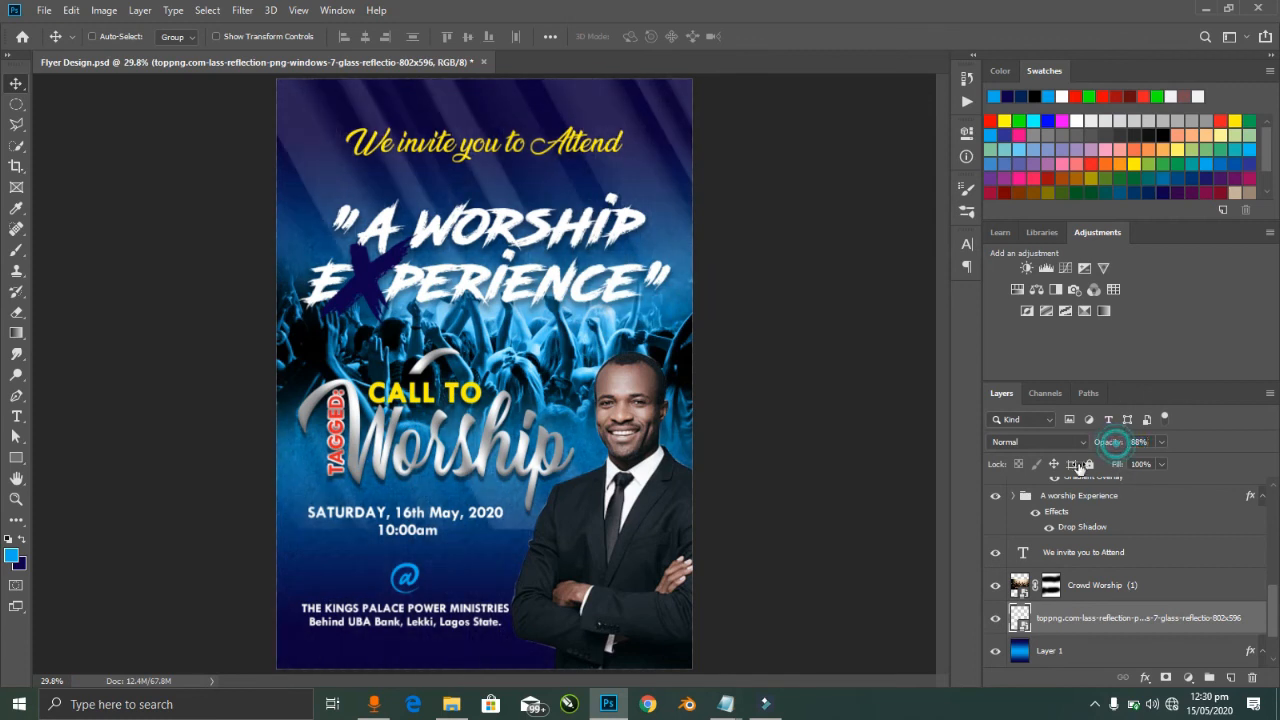
drag(524, 562, 500, 645)
key(ctrl+t)
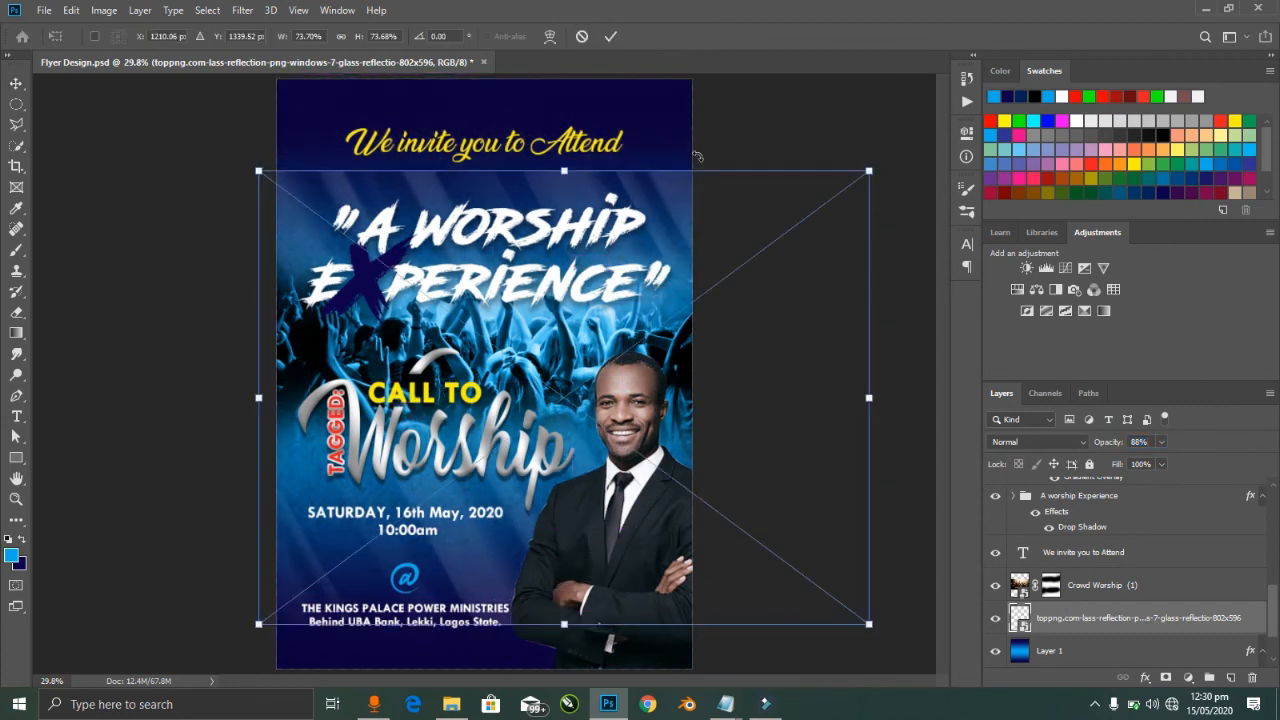
drag(869, 171, 963, 46)
key(Return)
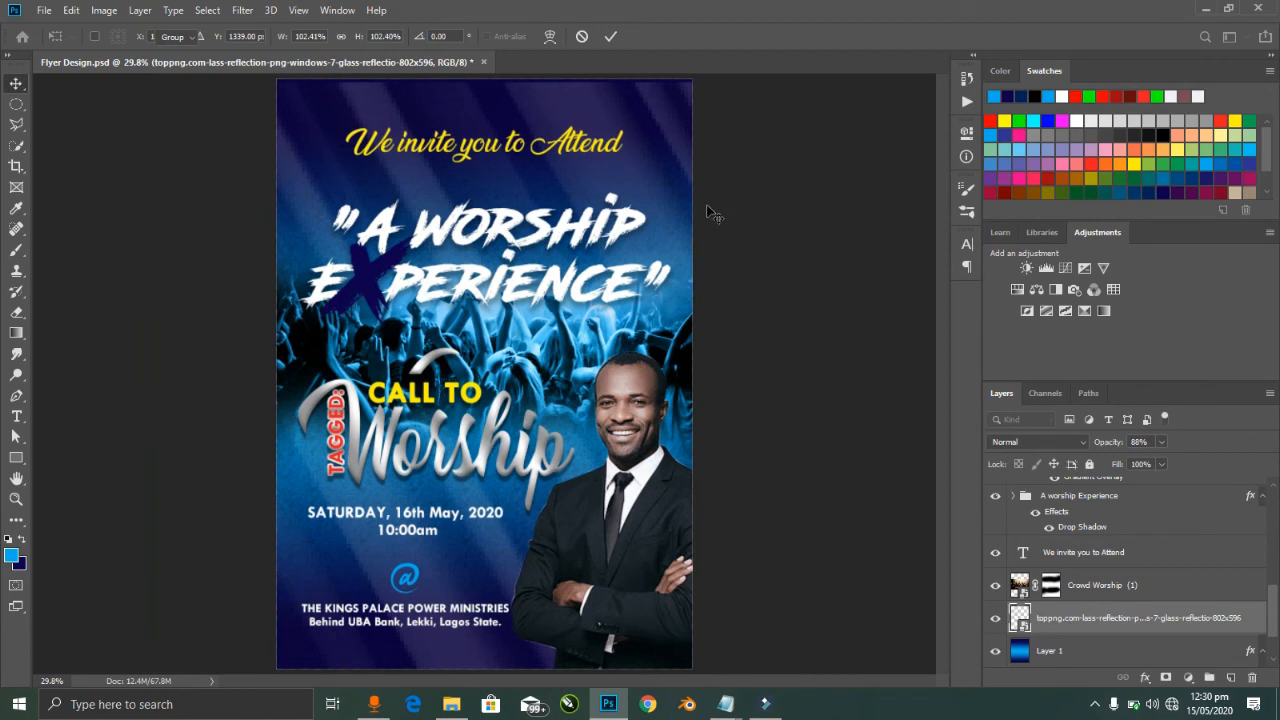
Step: Shift the glass reflection layer until its diagonal streaks sit well across the background
click(697, 204)
drag(697, 204, 692, 199)
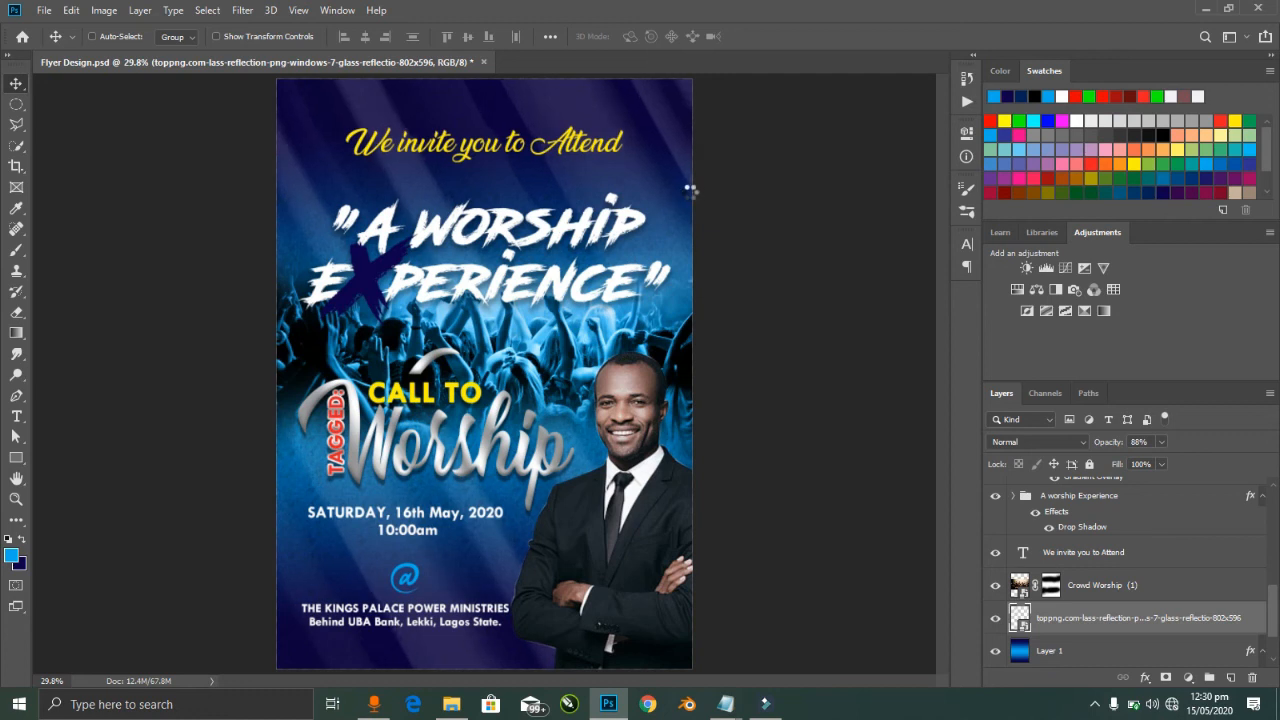
drag(689, 192, 660, 170)
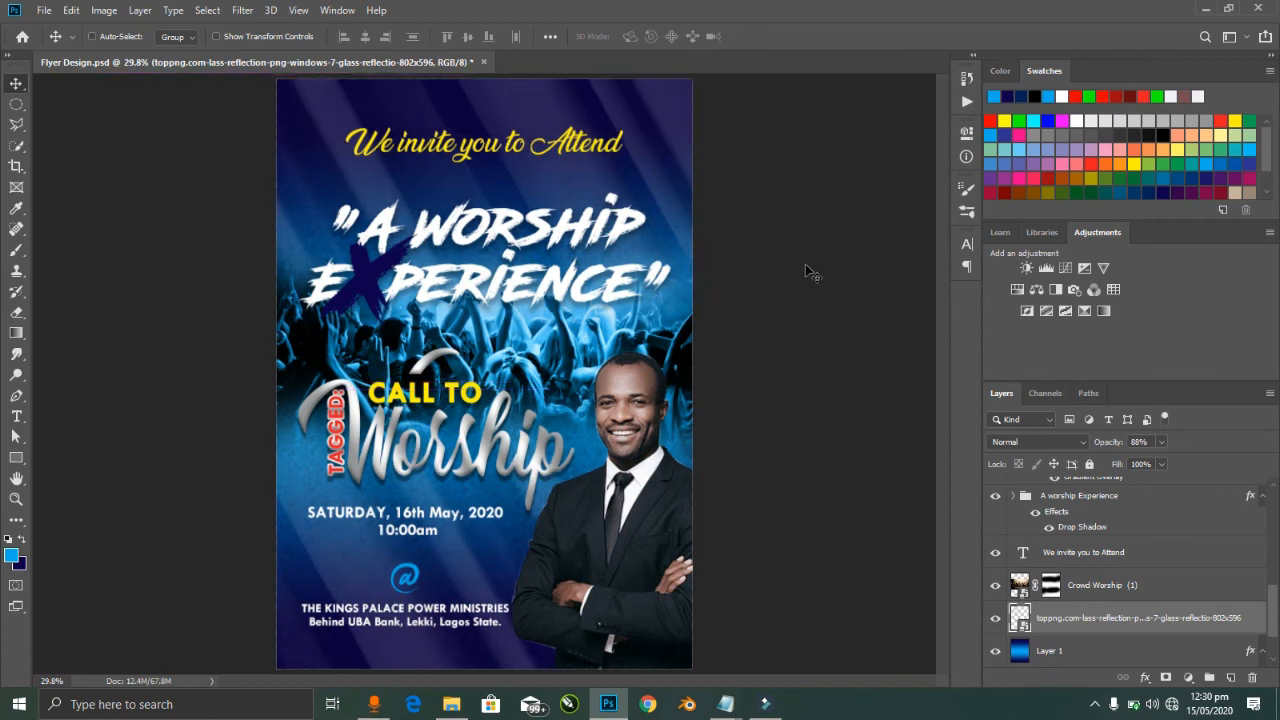
Step: Review the full flyer with the reflection streaks and save the document again
key(ctrl+minus)
key(ctrl+minus)
key(ctrl+0)
key(ctrl+s)
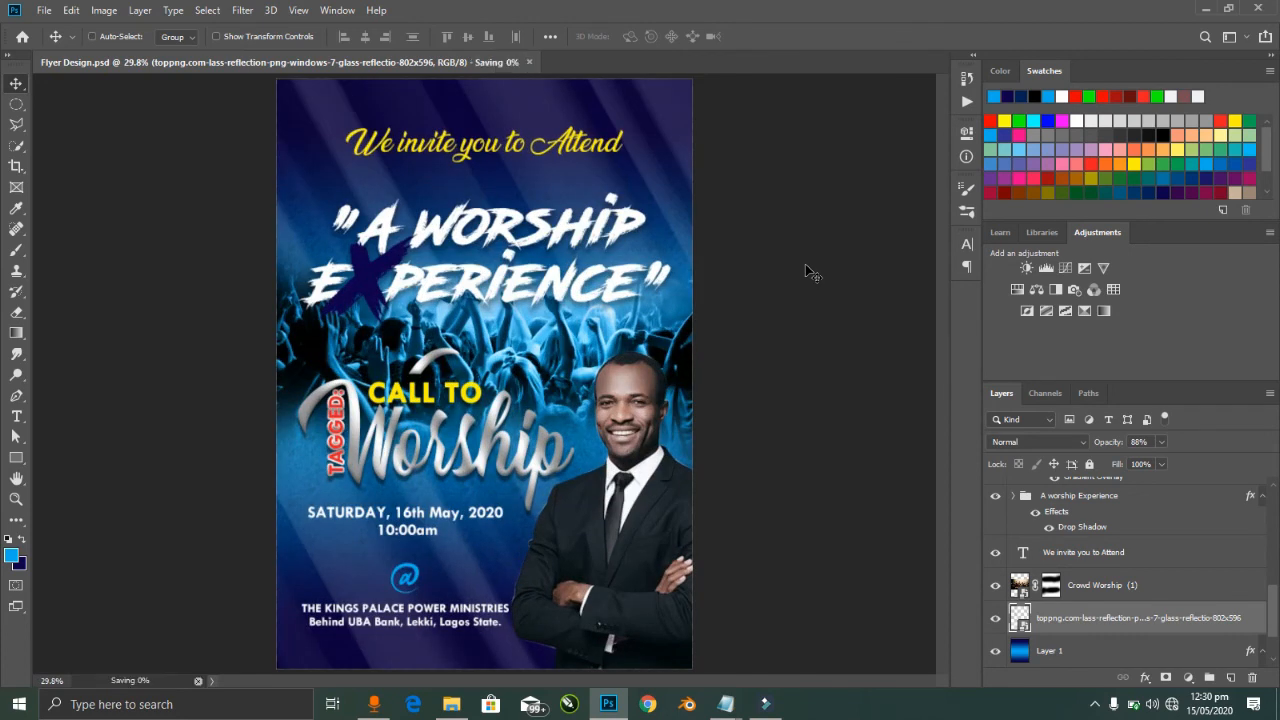
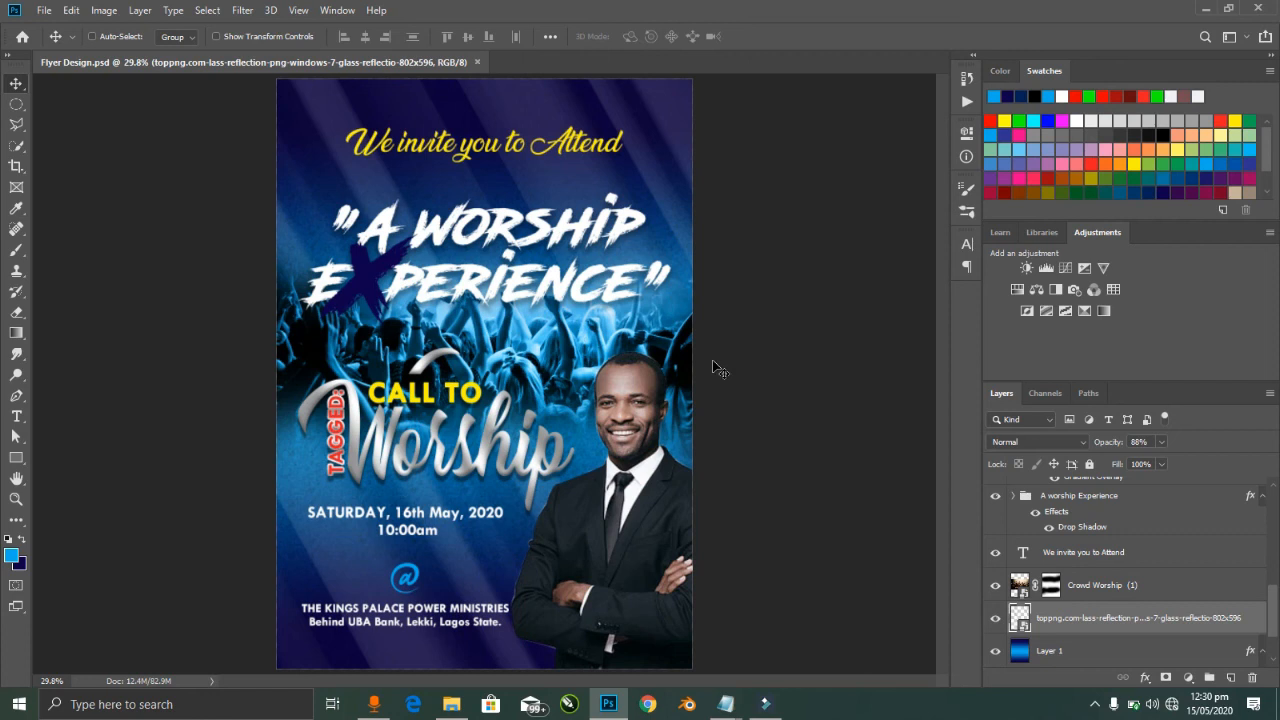
Step: Copy the guest minister's name and title lines from the Notepad file, keeping them there, and return to Photoshop
key(alt+Tab)
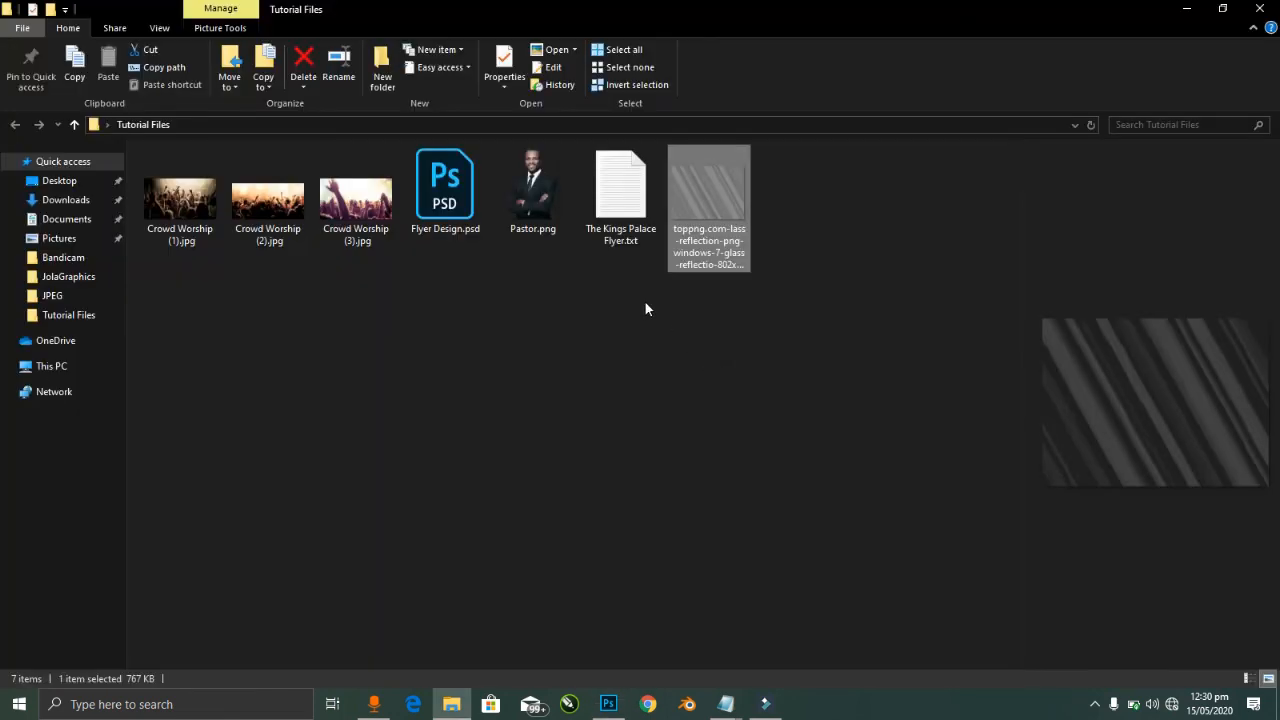
click(725, 703)
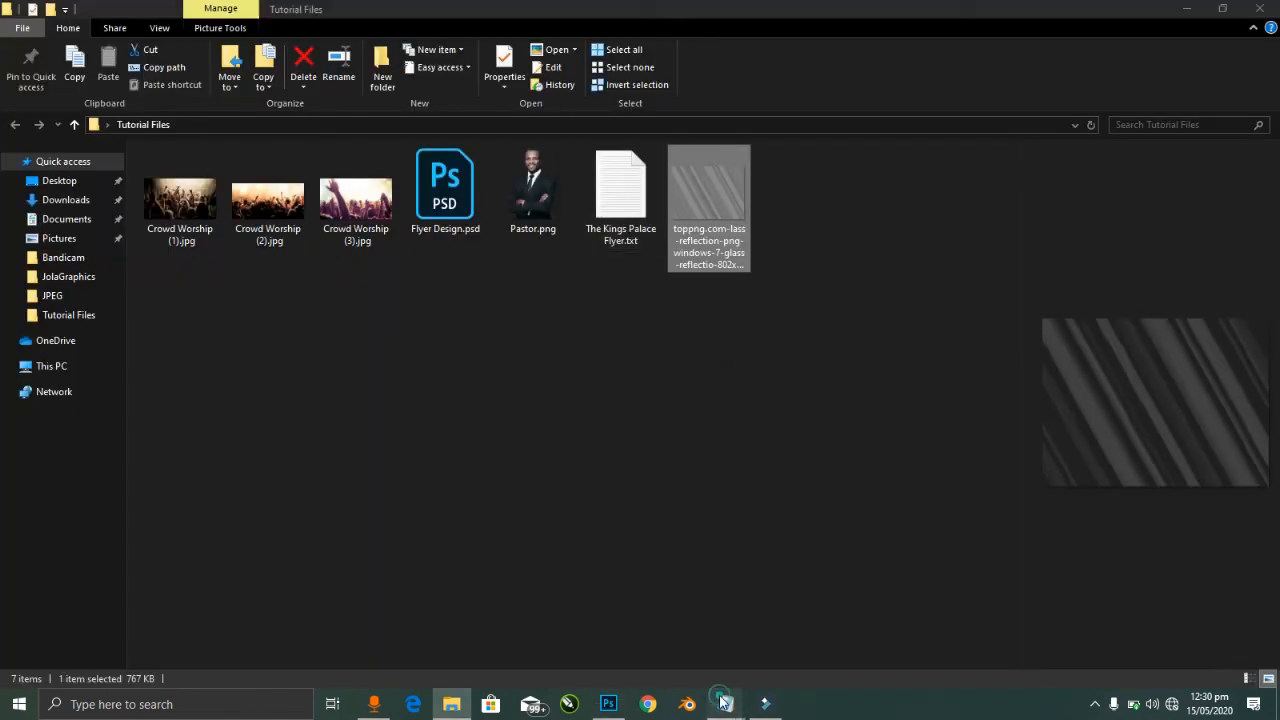
click(765, 650)
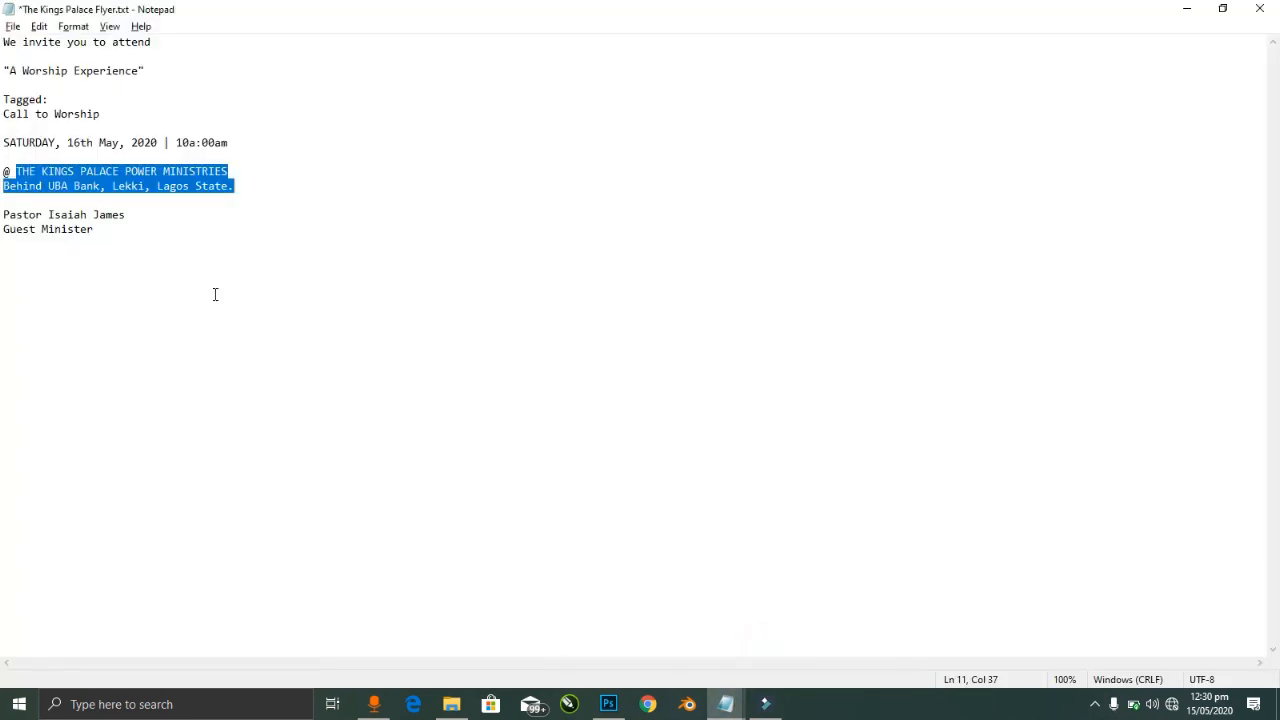
drag(121, 236, 9, 217)
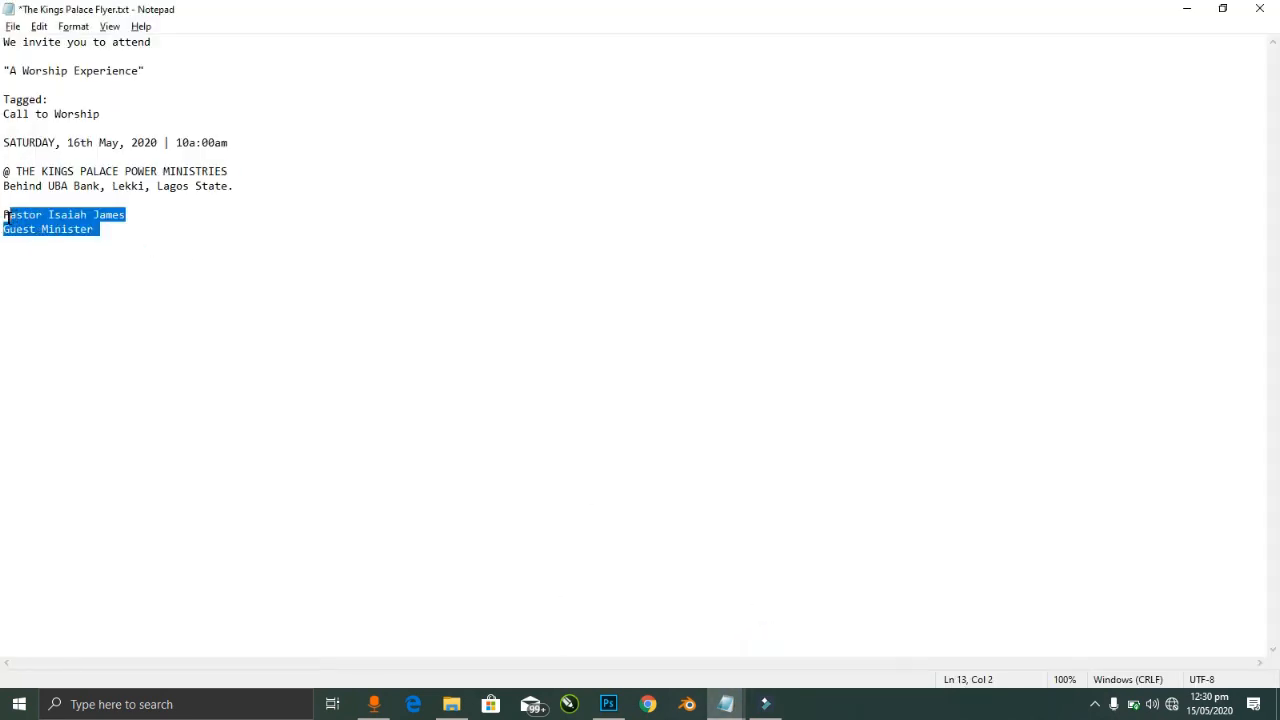
key(ctrl+x)
key(ctrl+z)
key(alt+Tab)
key(alt+Tab)
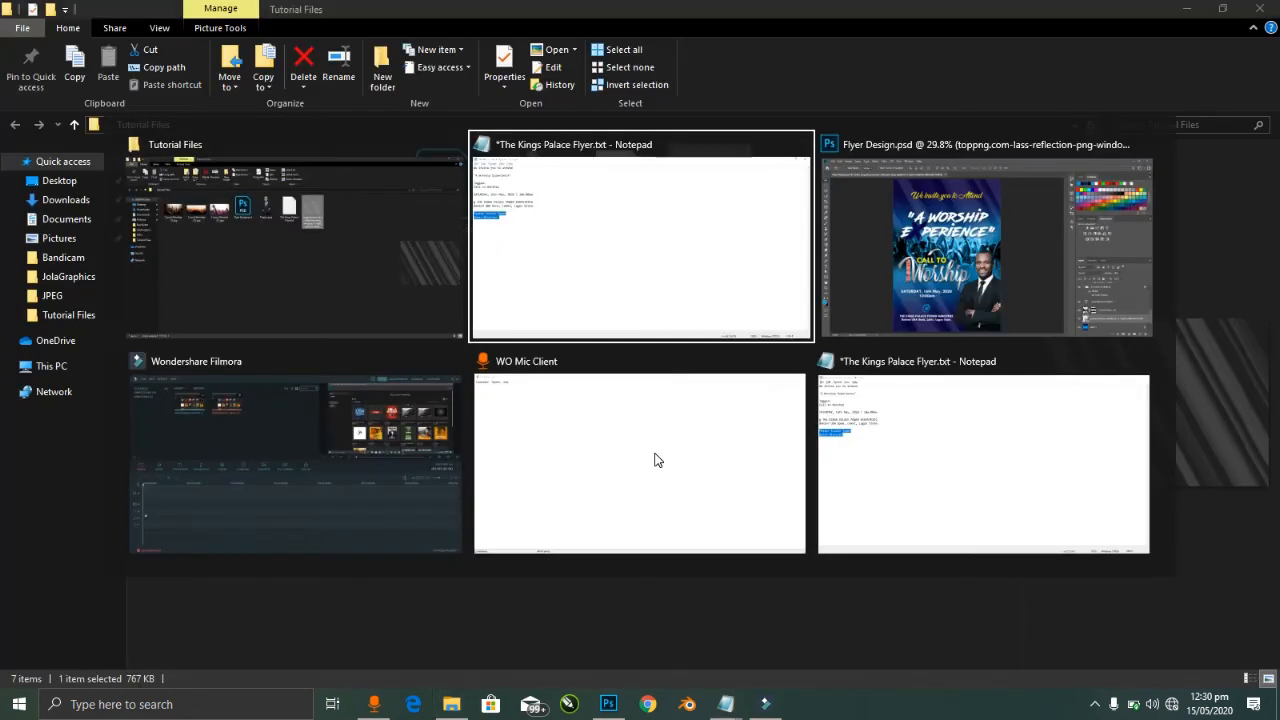
key(alt+Tab)
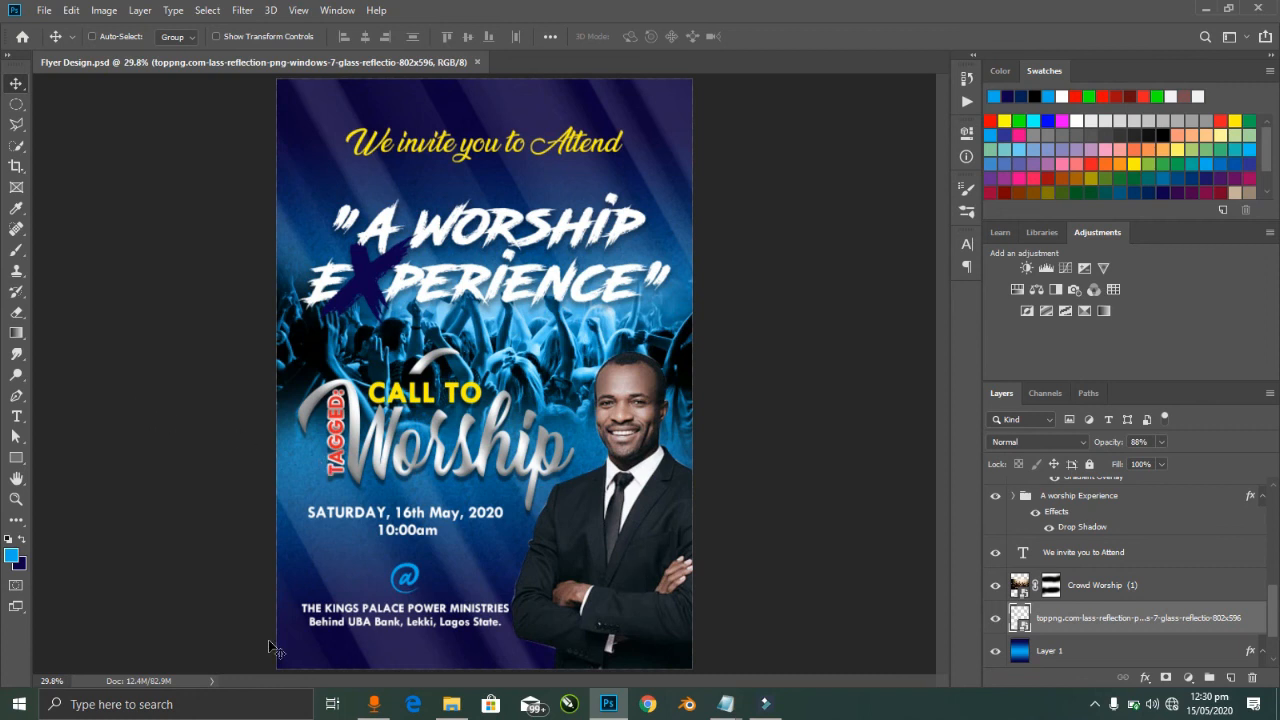
Step: Draw a rectangle about 732 × 199 px across the pastor's folded arms and fill it with the recently used dark navy
click(18, 460)
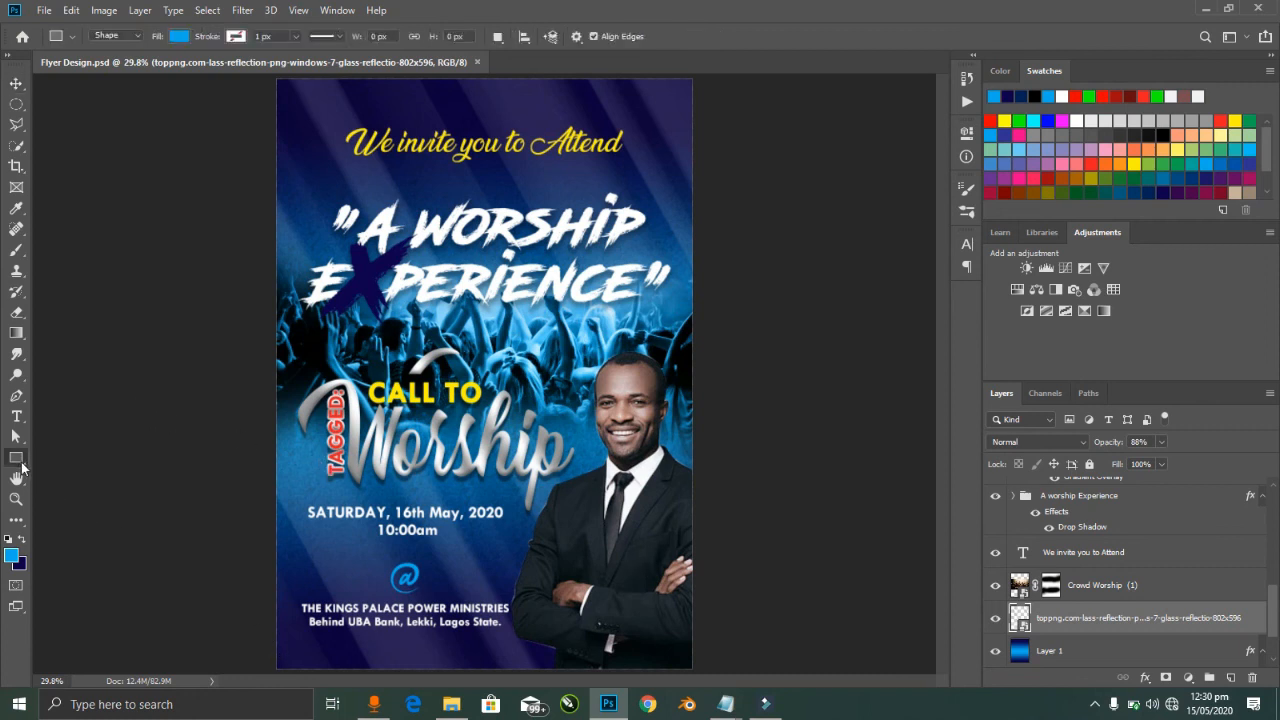
drag(720, 565, 546, 610)
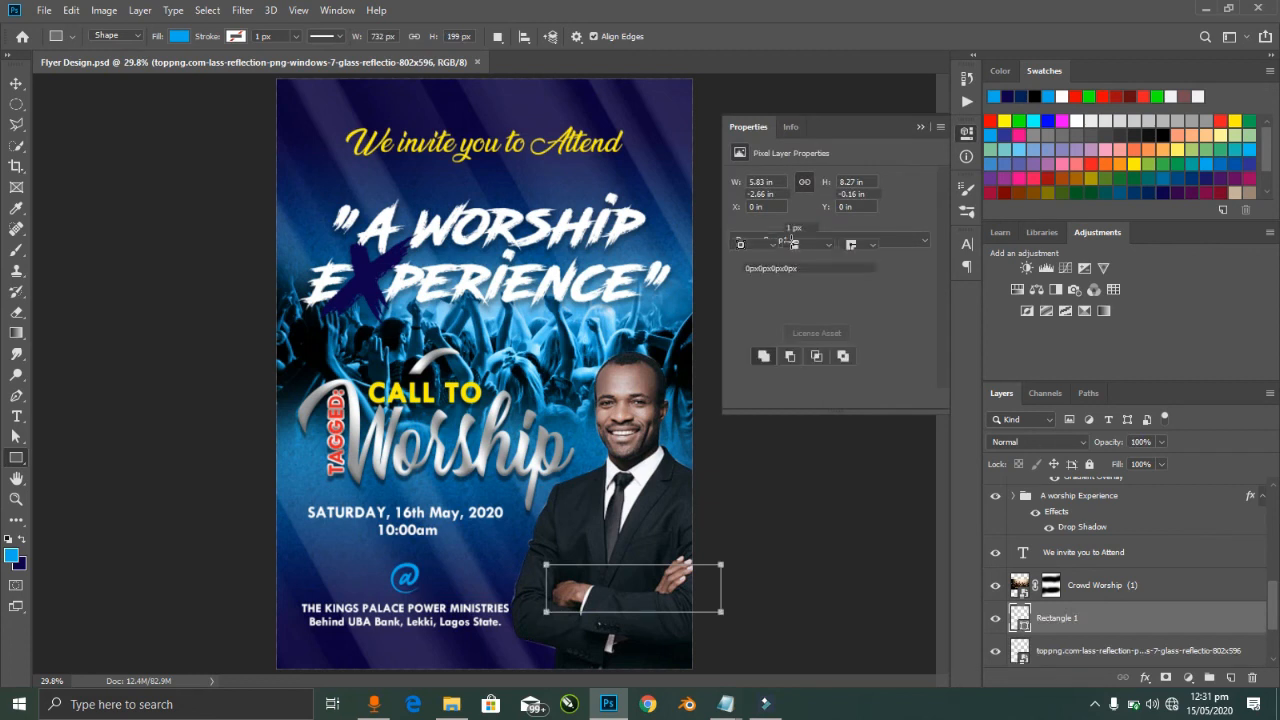
click(740, 229)
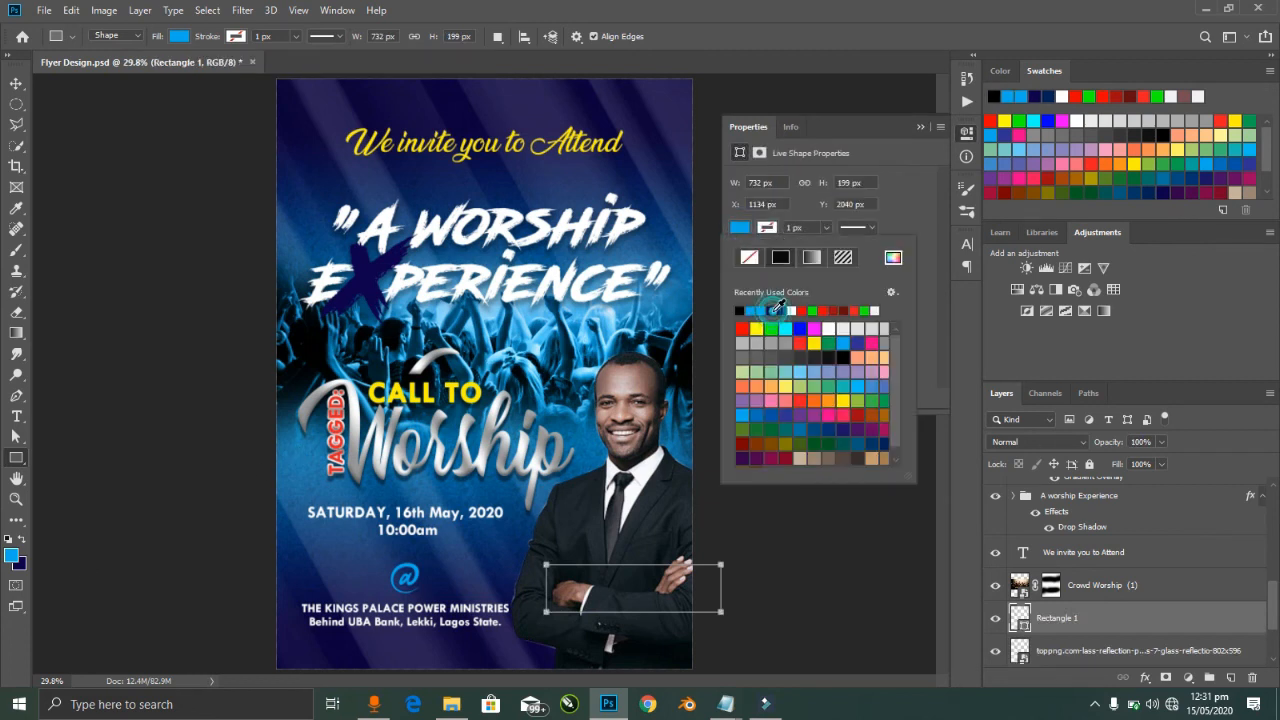
click(777, 310)
click(917, 126)
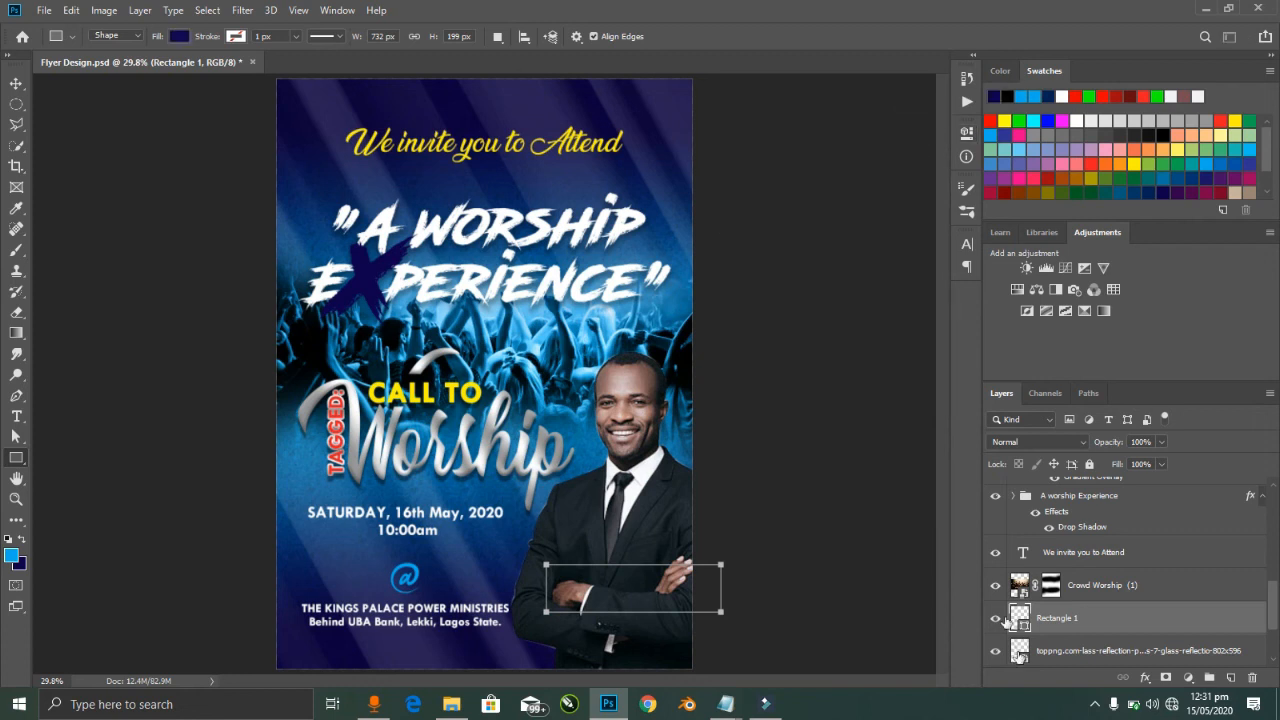
Step: Move the navy rectangle's layer above the Pastor layer and place the bar just below the pastor's folded arms
key(v)
drag(1062, 621, 1088, 495)
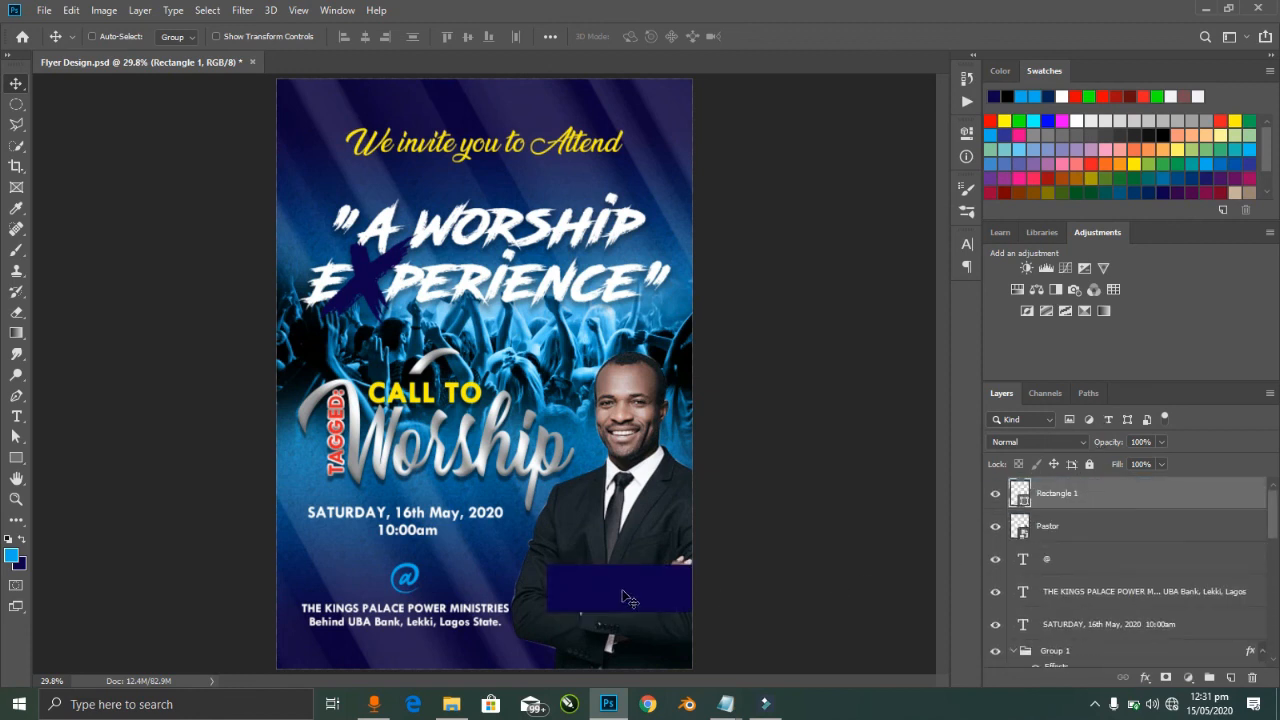
mouse_move(626, 619)
mouse_down()
mouse_move(632, 630)
mouse_move(595, 610)
mouse_move(631, 623)
mouse_up()
key(ctrl+z)
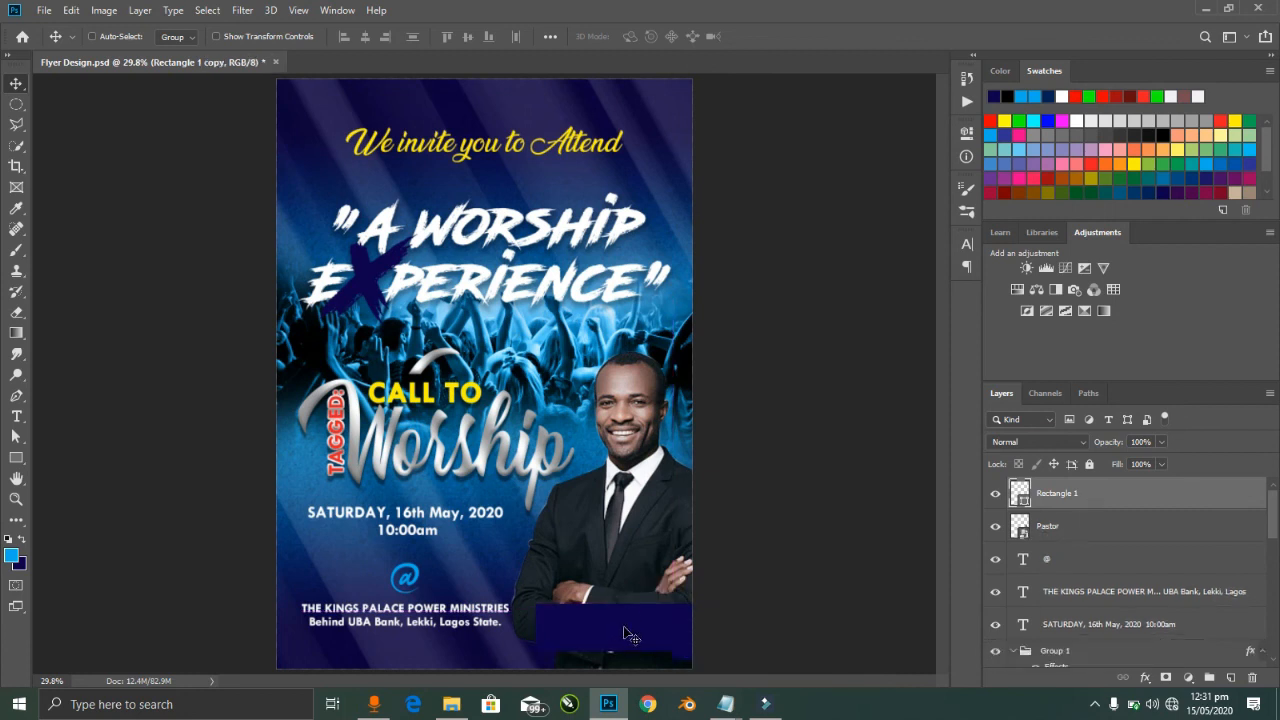
Step: Duplicate the venue text at the front, replace it with the copied minister name and title, and place it on the navy bar
drag(495, 620, 654, 604)
key(ctrl+shift+bracketright)
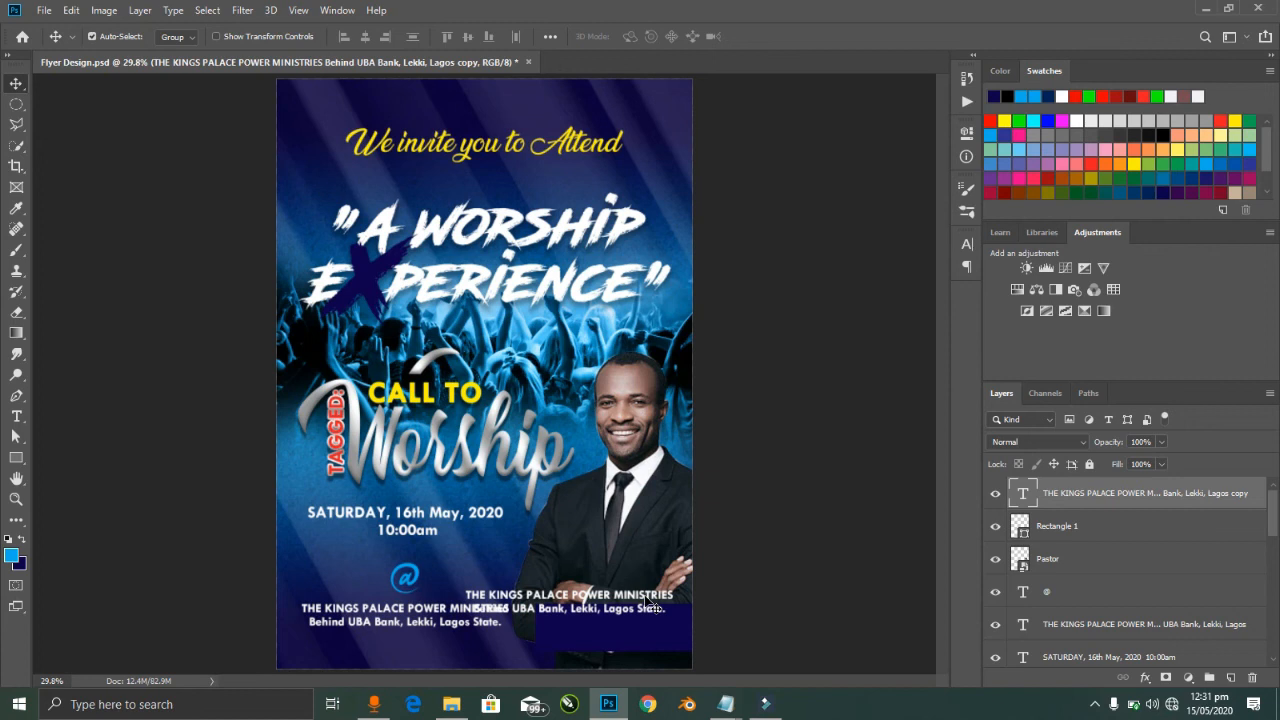
double_click(655, 607)
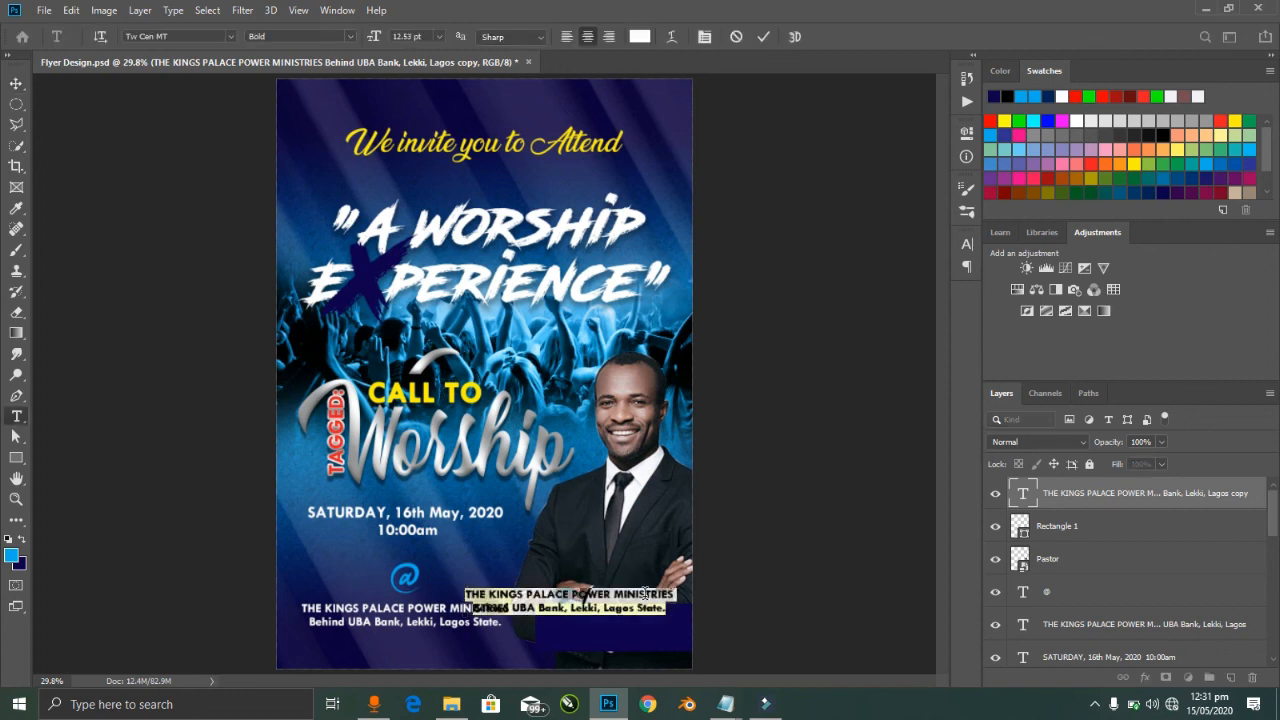
key(ctrl+v)
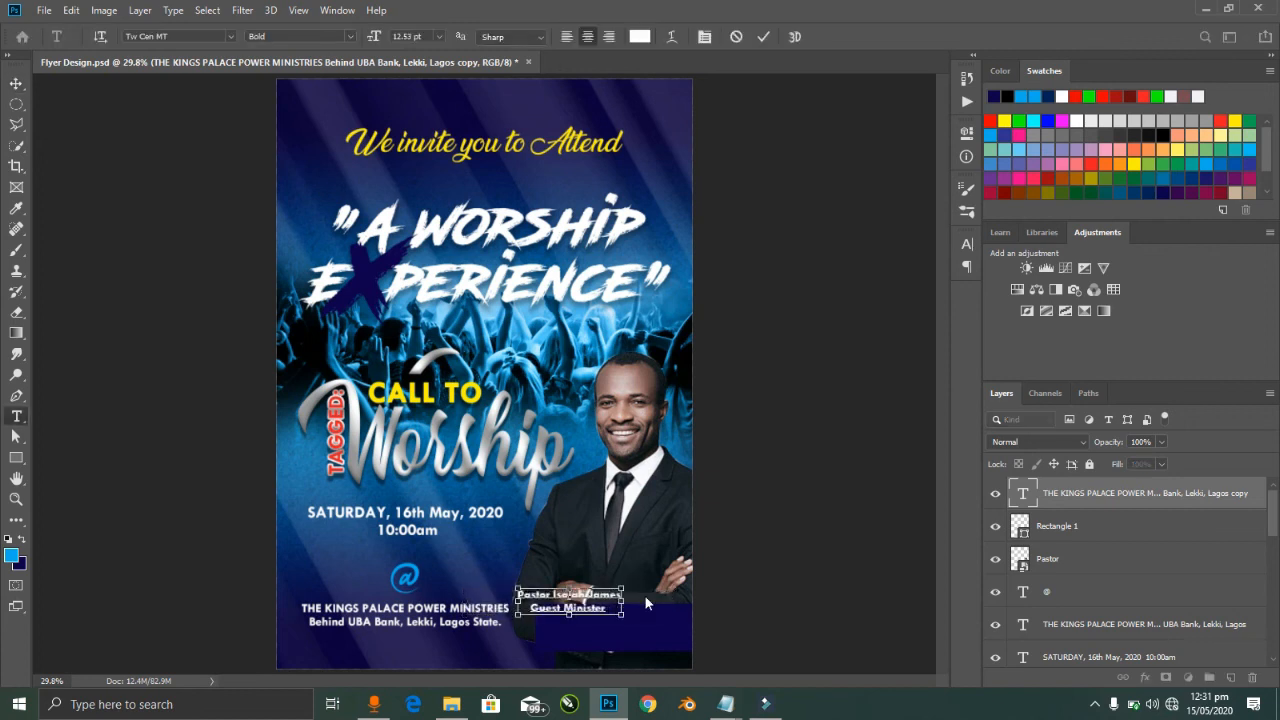
key(ctrl+Return)
drag(608, 604, 545, 614)
Step: Set the minister's name line on the navy bar in All Caps
key(t)
click(652, 616)
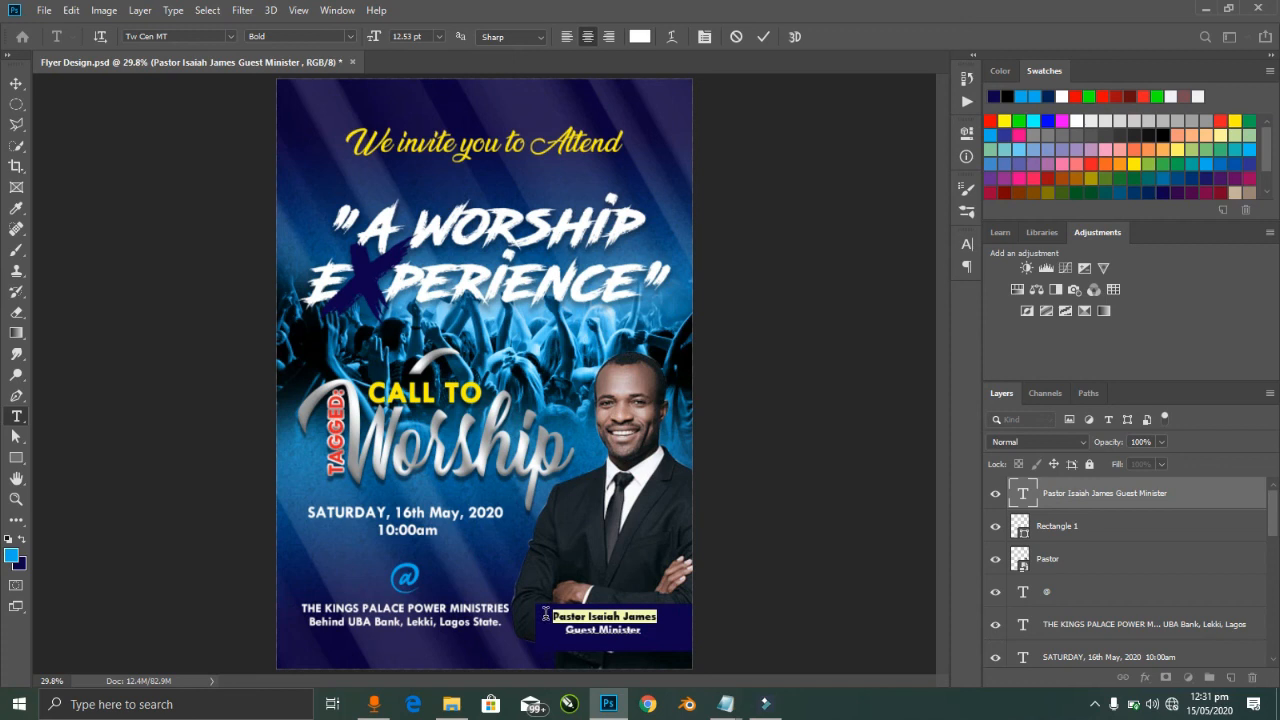
key(ctrl+t)
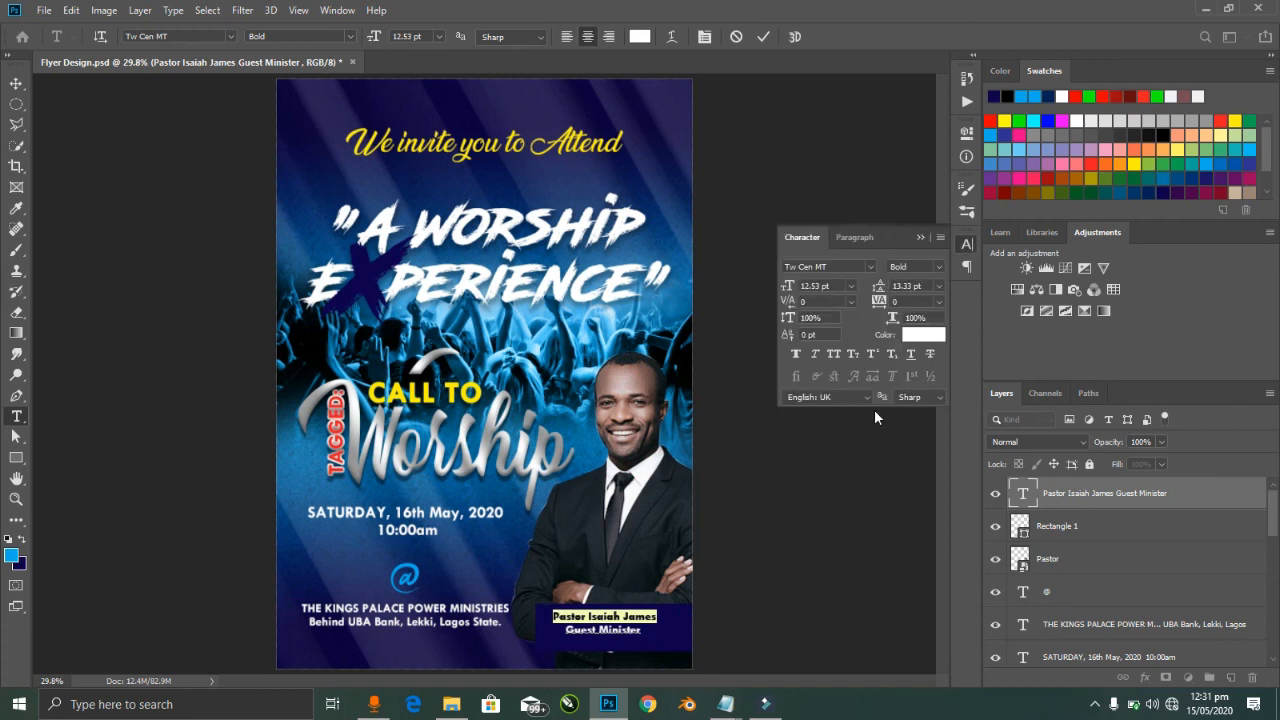
click(834, 353)
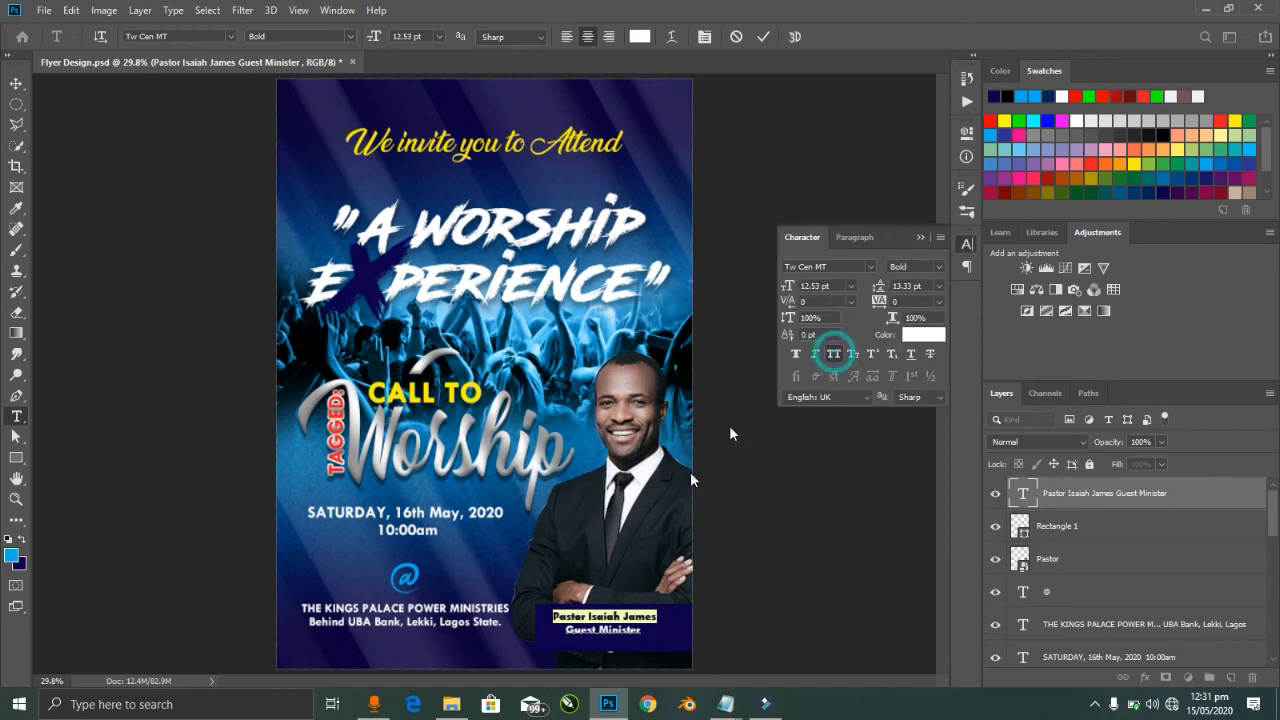
Step: Style the "Guest Minister" line as Bold Italic and colour it yellow #fff200
click(614, 629)
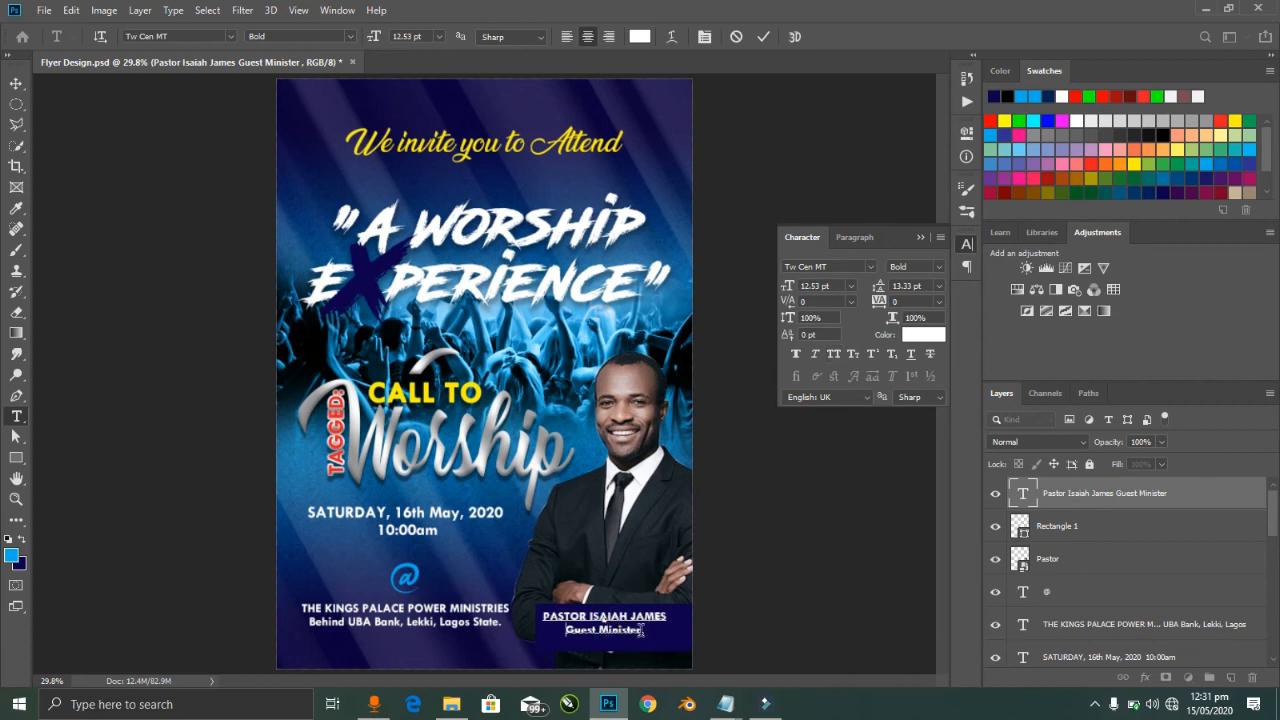
triple_click(643, 630)
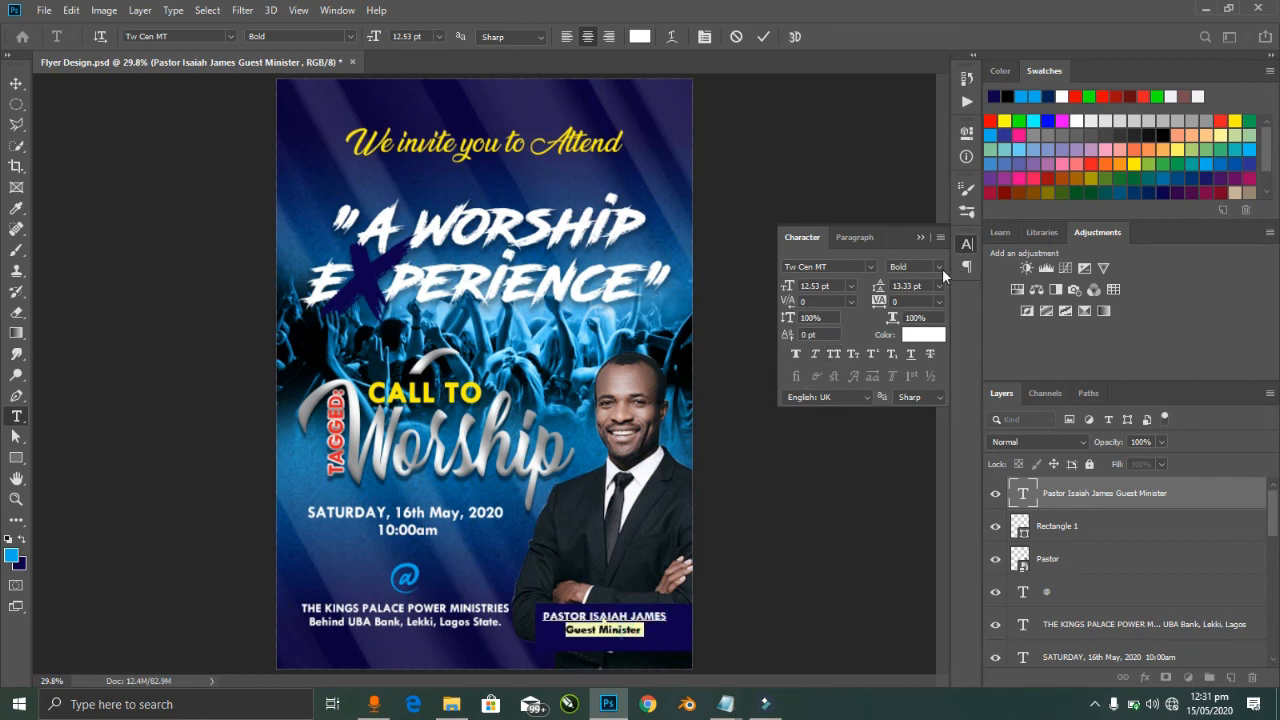
click(940, 267)
click(926, 322)
click(918, 238)
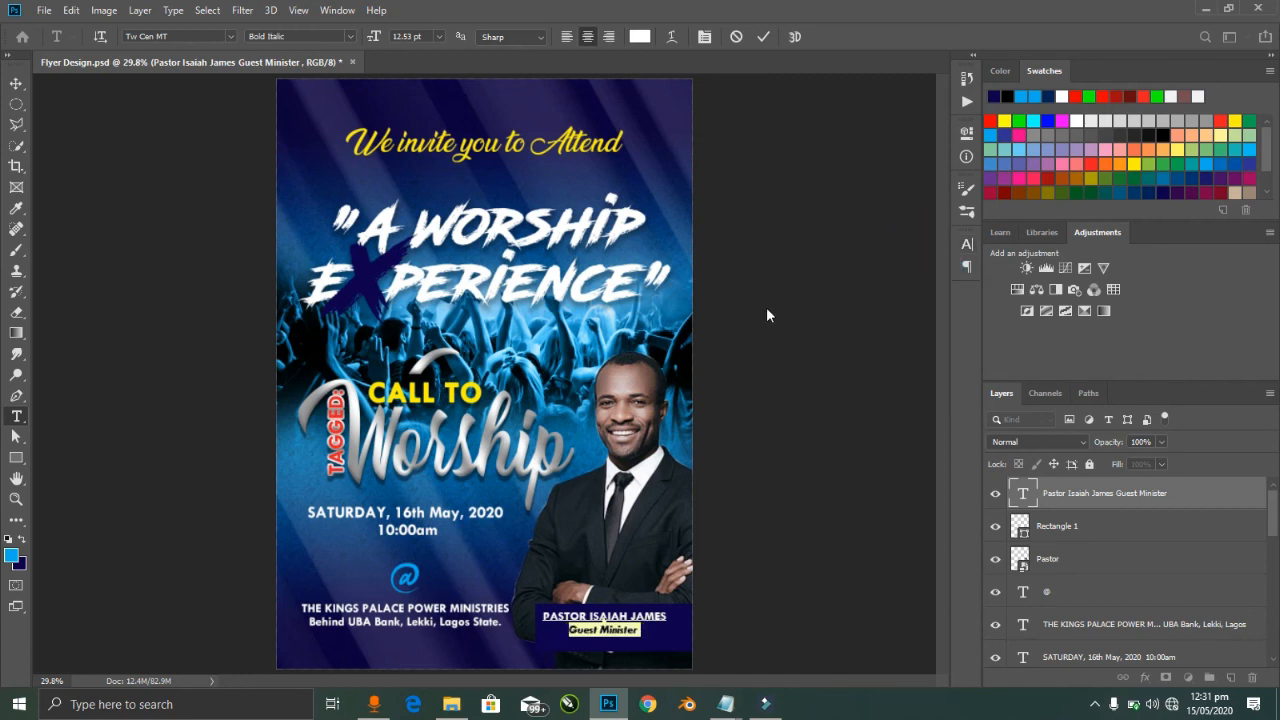
click(640, 36)
click(1133, 163)
click(796, 111)
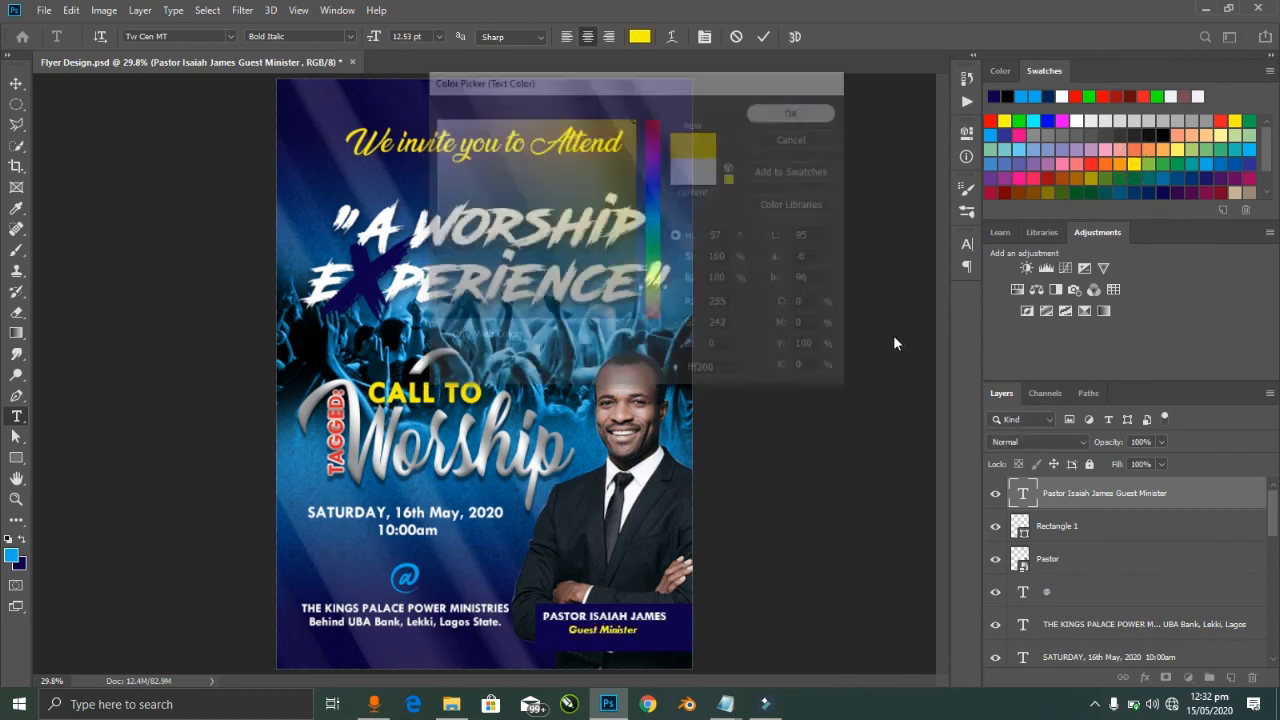
key(ctrl+Return)
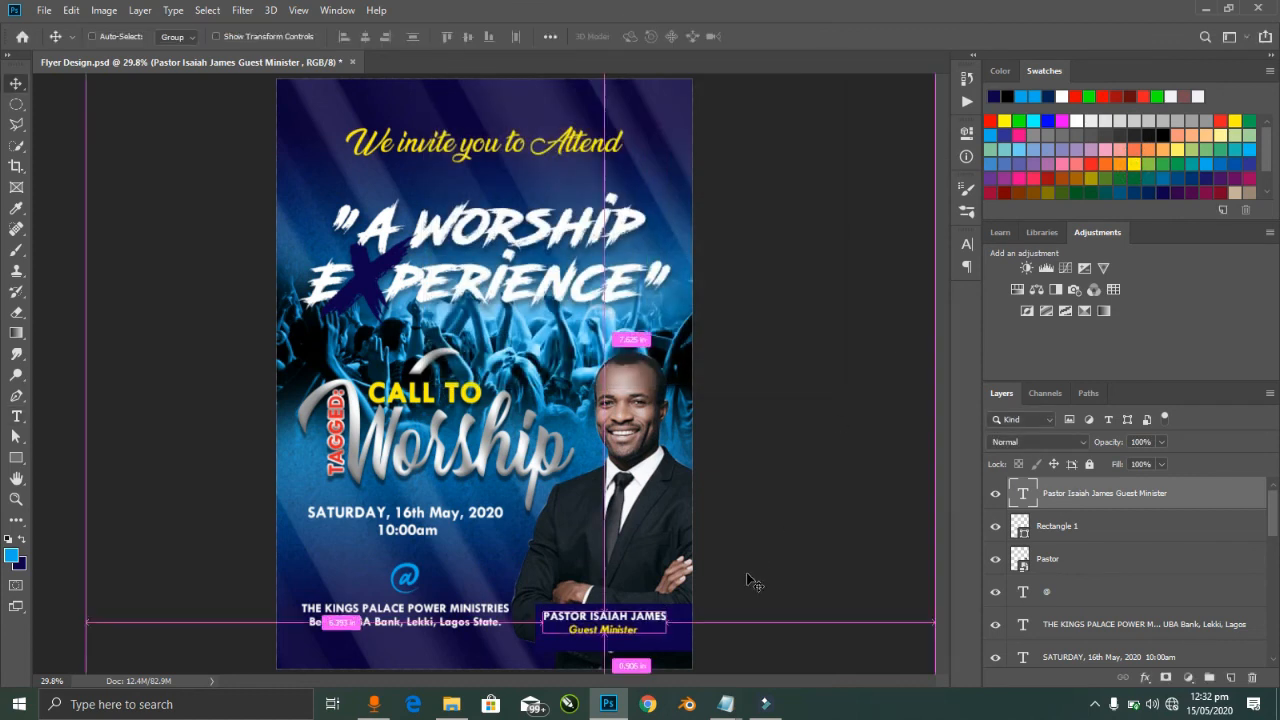
Step: Reduce the leading of the two minister text lines to 11.33 pt
key(Return)
click(966, 243)
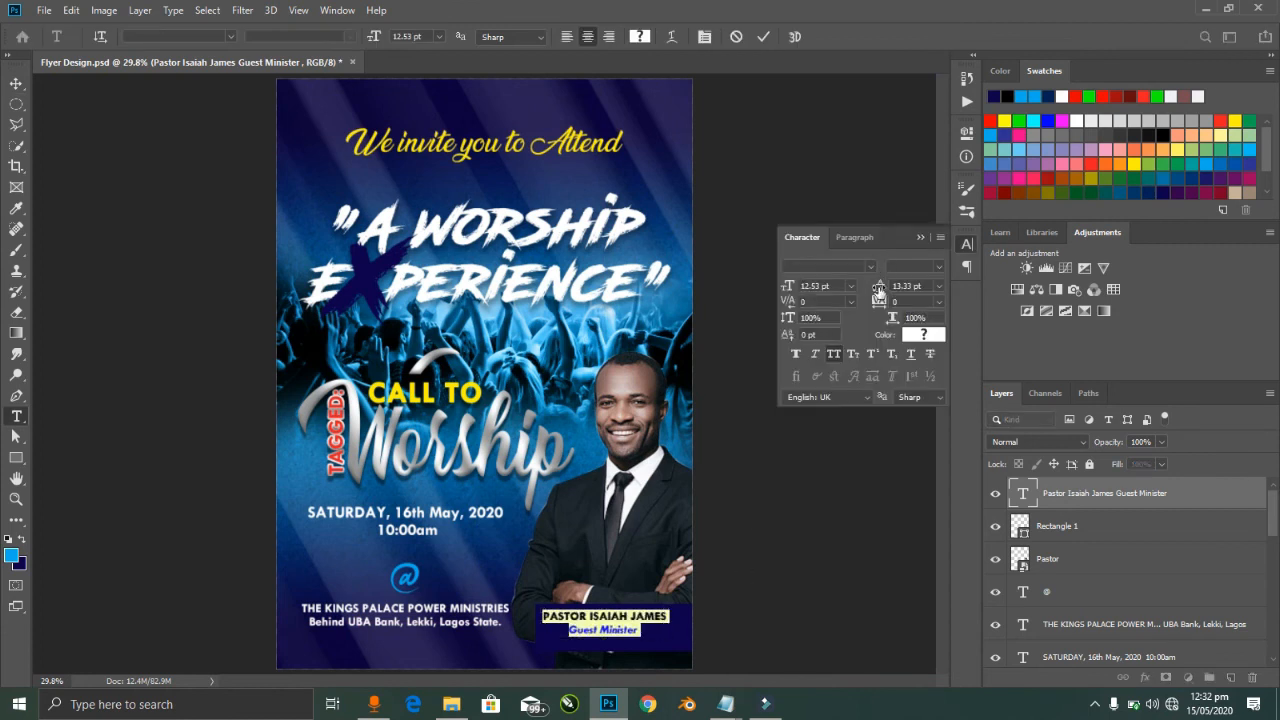
drag(878, 290, 870, 292)
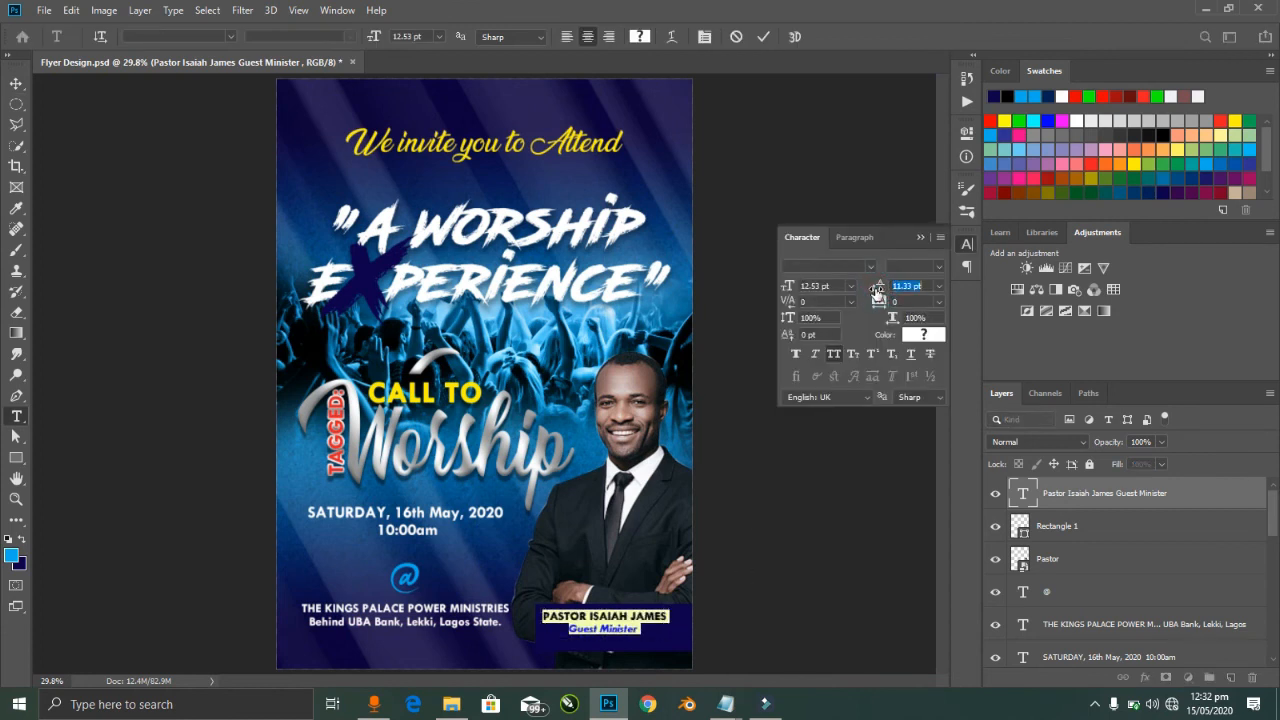
click(921, 237)
key(ctrl+Return)
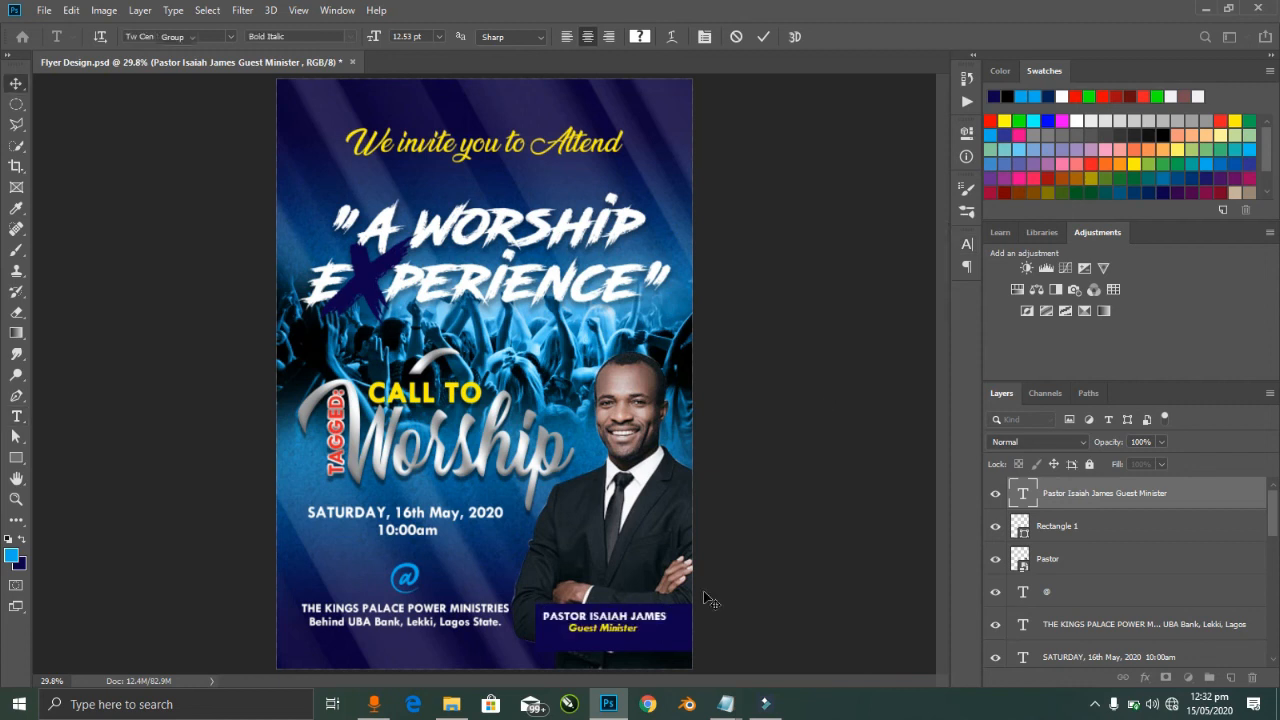
Step: Enlarge the minister text block slightly so it better fills the navy bar
key(ctrl+t)
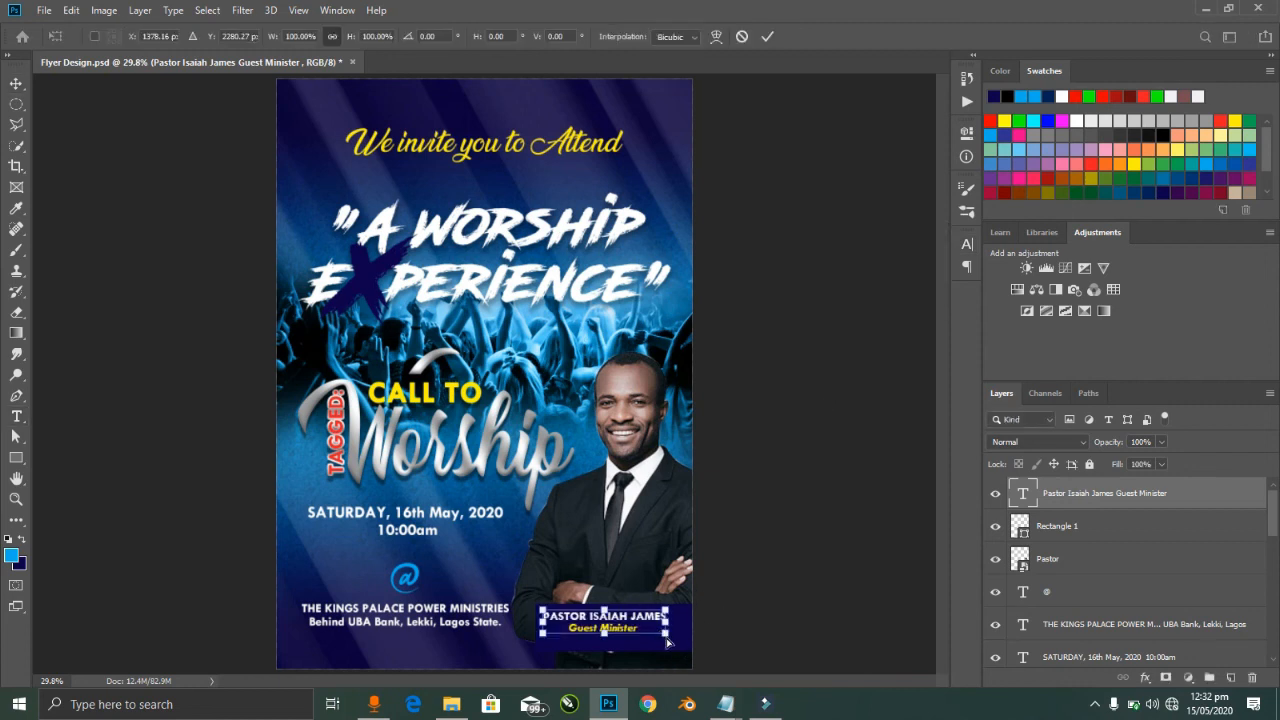
drag(664, 632, 678, 645)
key(Return)
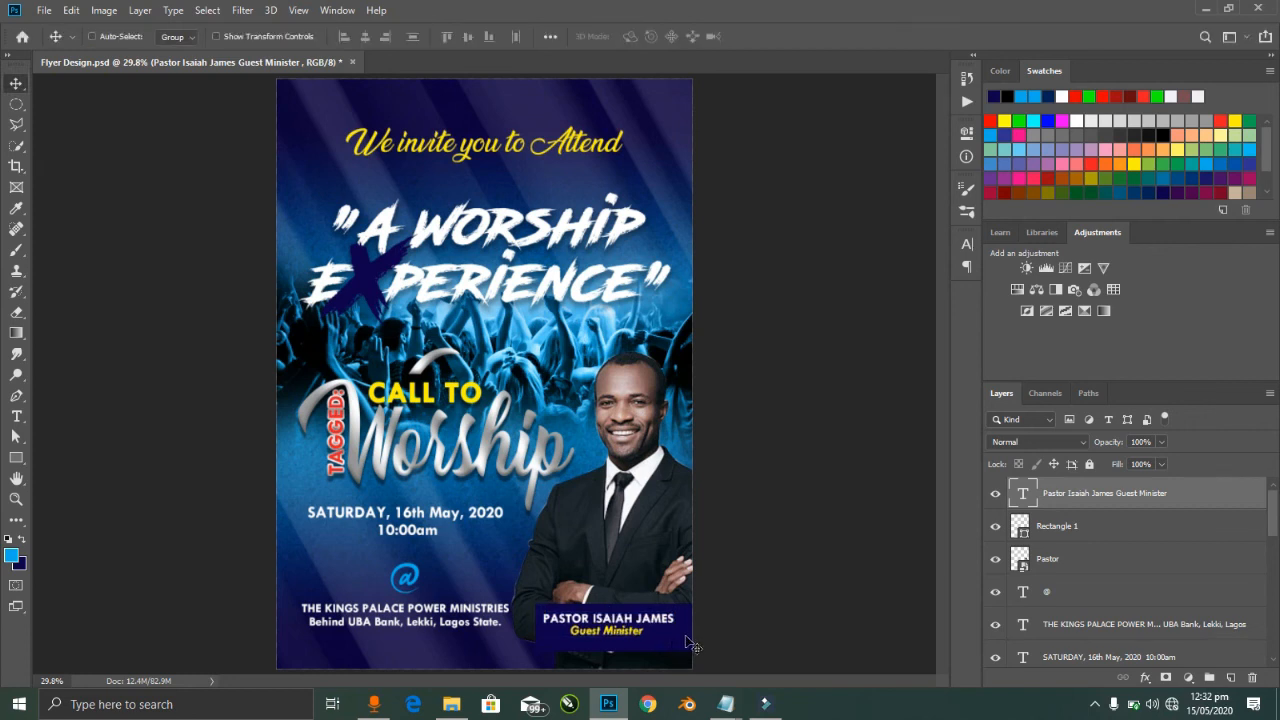
Step: Duplicate the navy rectangle and narrow the copy to about 16.5% width as a strip at the bar's right end
ctrl+click(682, 645)
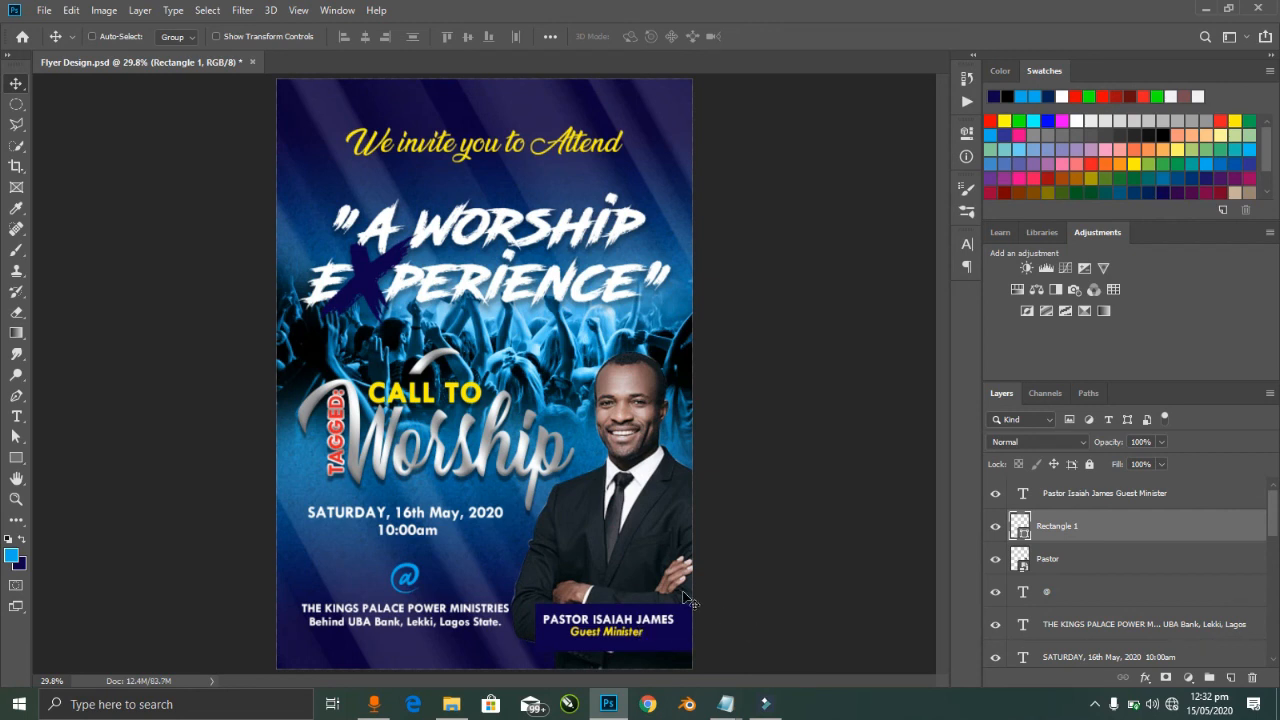
key(ctrl+j)
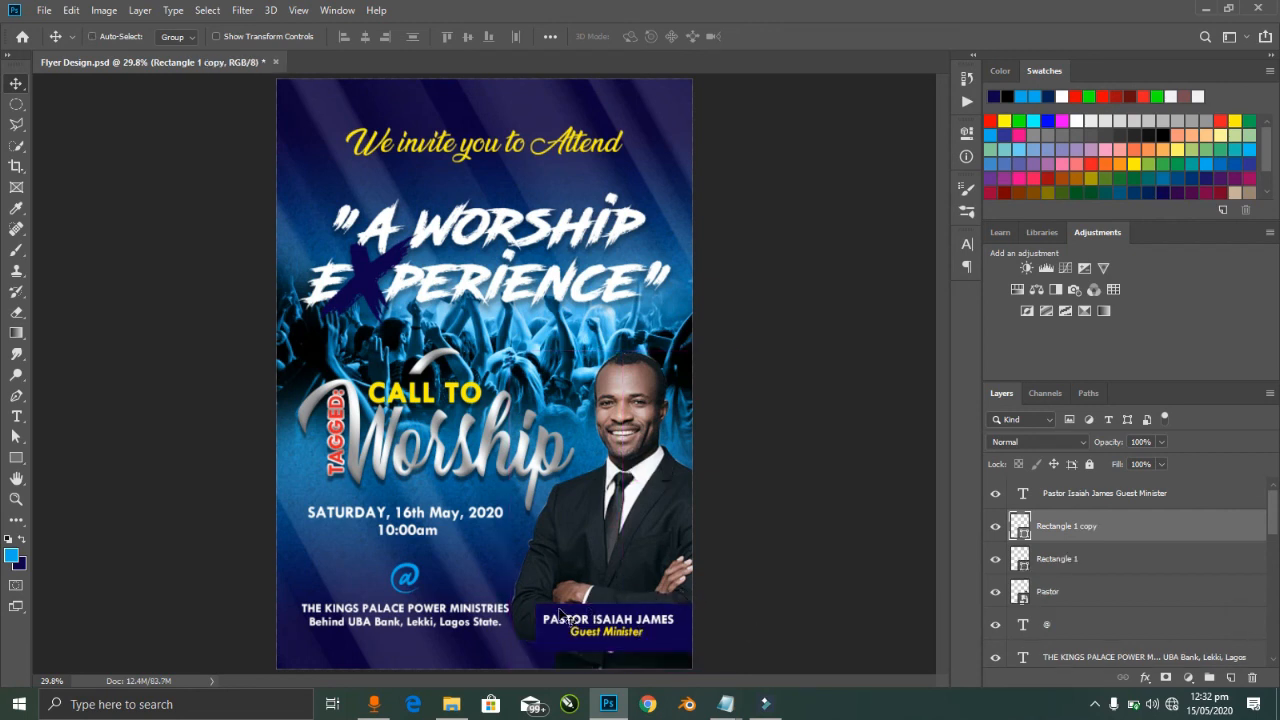
key(ctrl+t)
drag(536, 627, 678, 657)
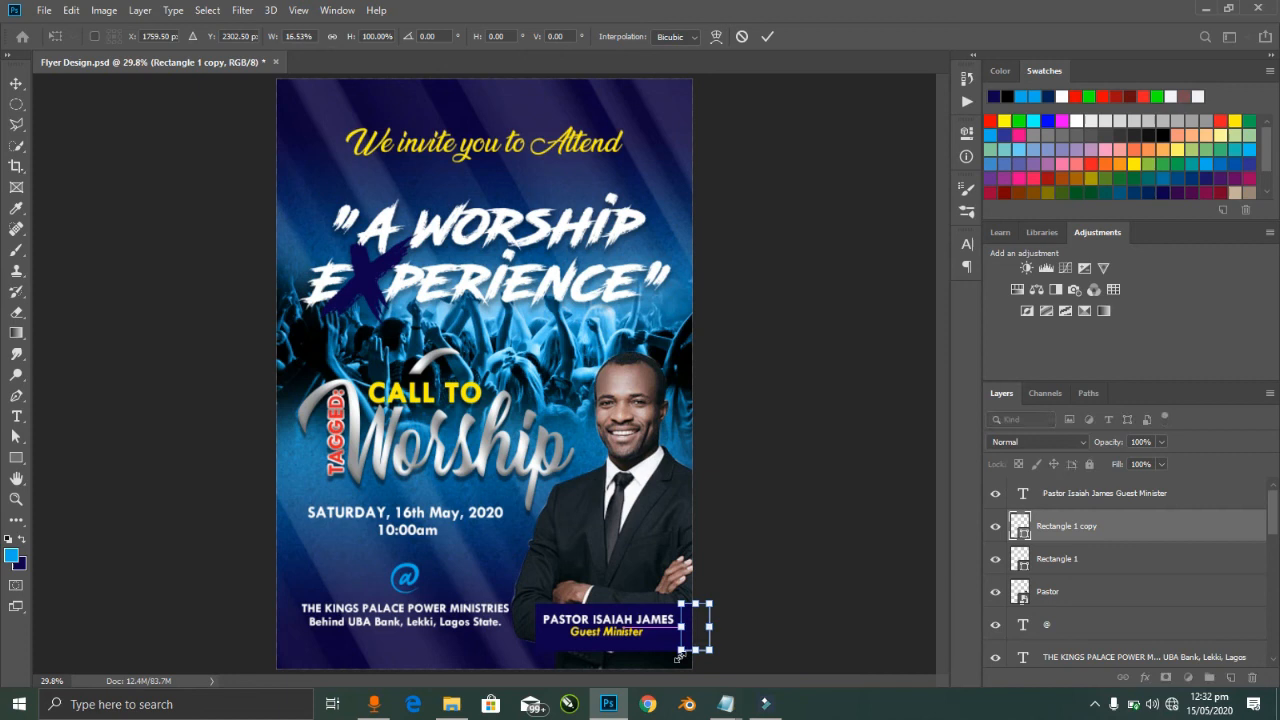
key(Return)
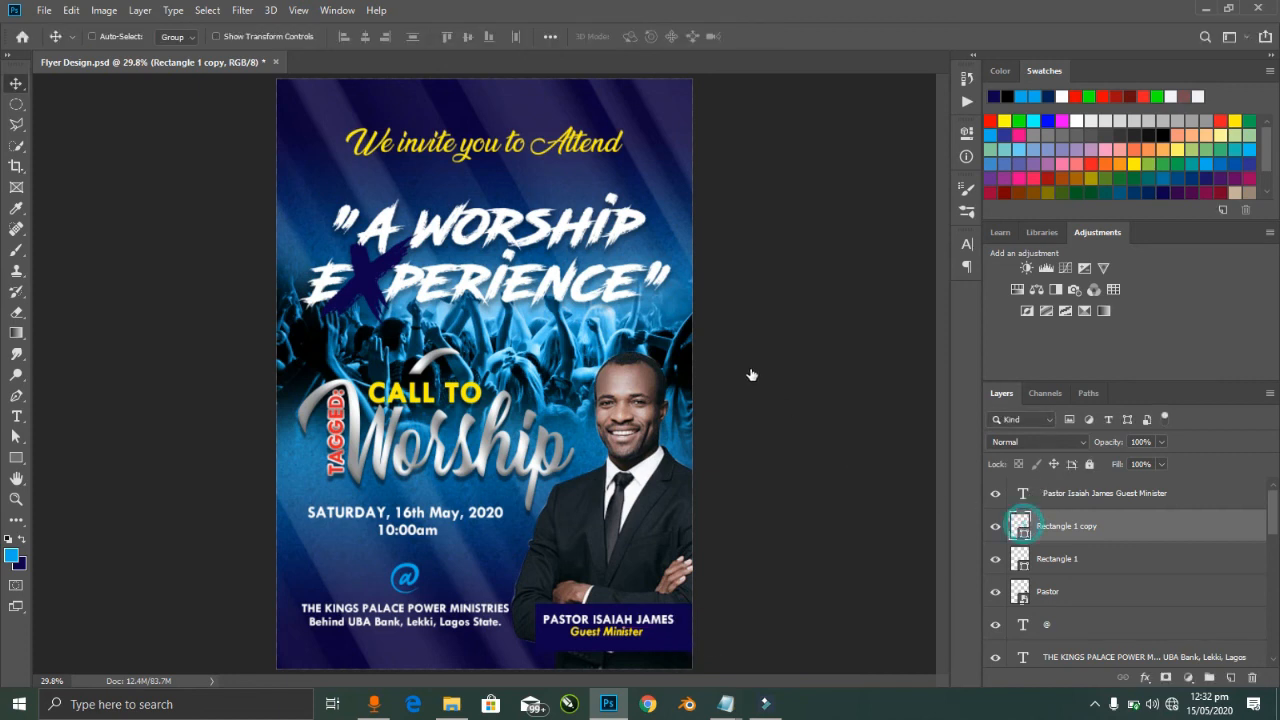
Step: Recolour the narrow strip beside the minister text light blue #00aeef, check the whole flyer and save the document
double_click(1021, 526)
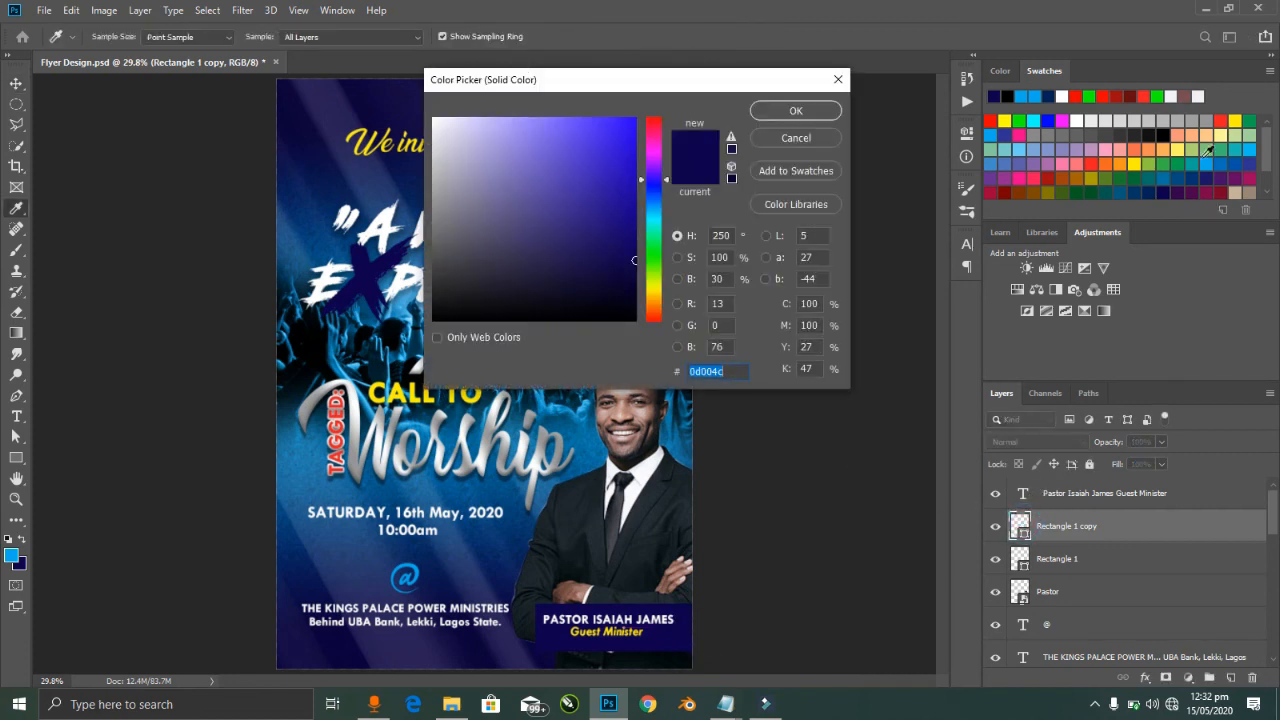
click(1209, 159)
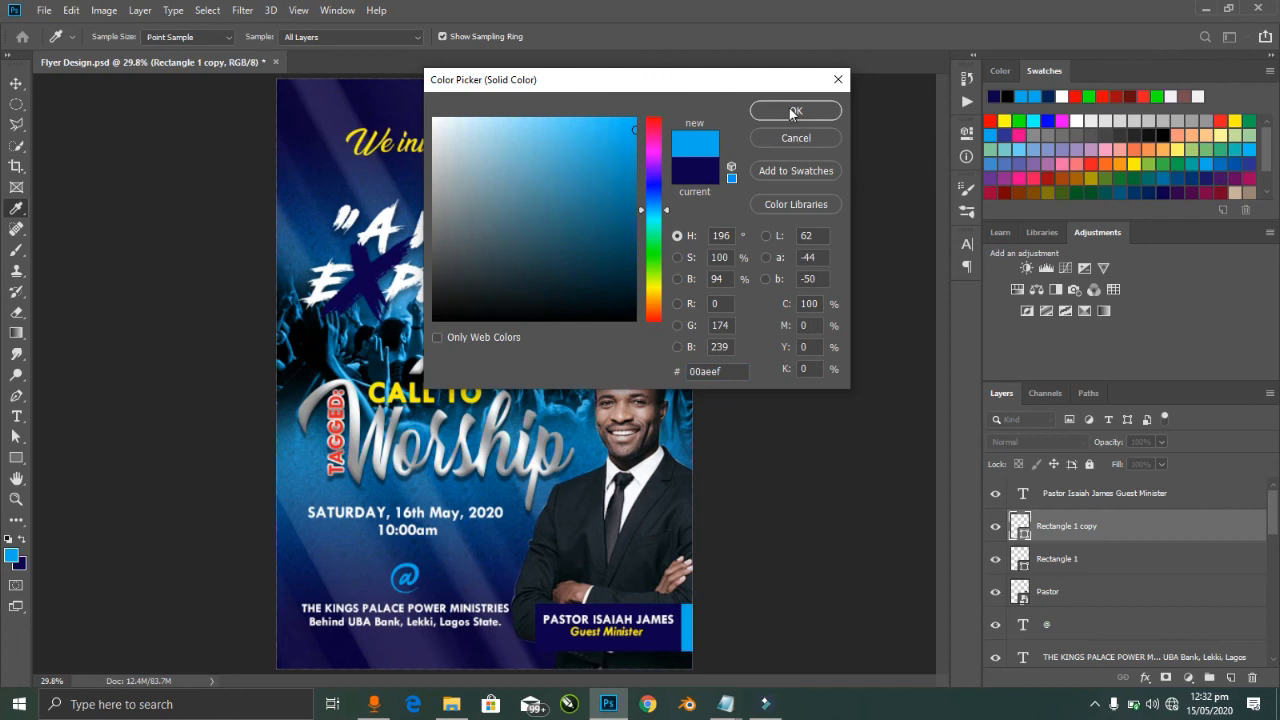
click(792, 111)
key(ctrl+minus)
key(ctrl+minus)
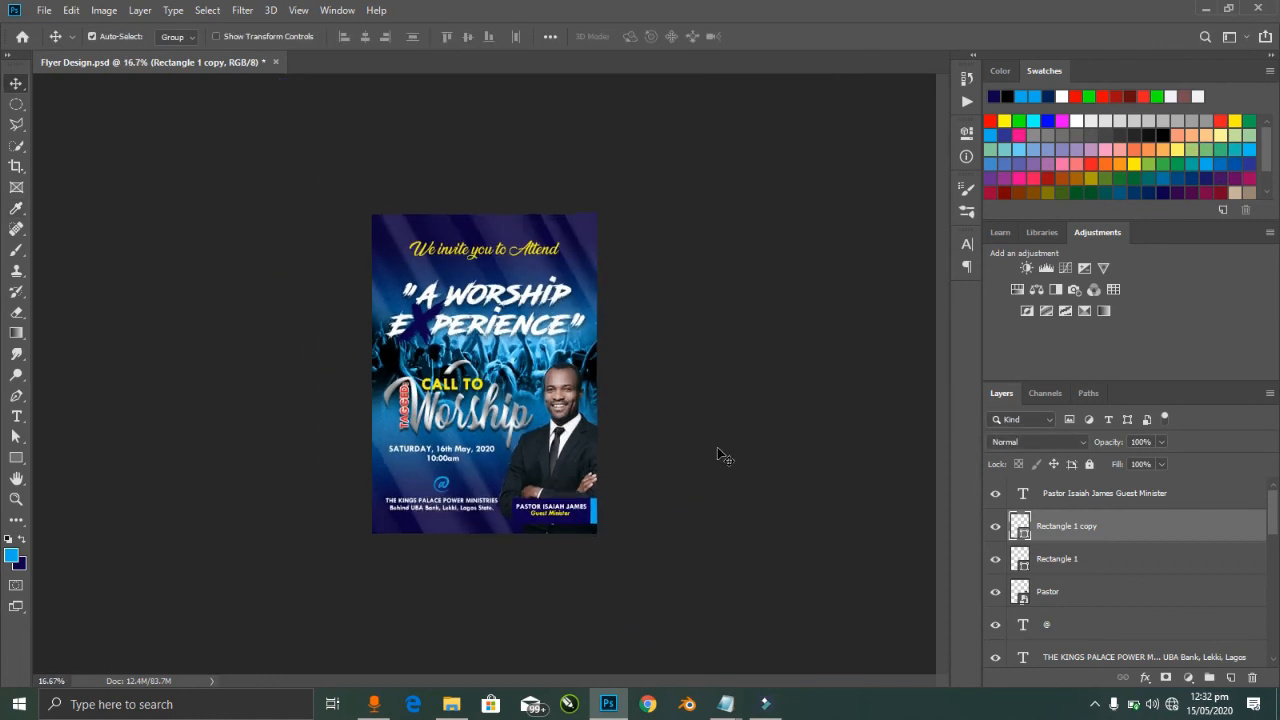
key(ctrl+0)
key(ctrl+s)
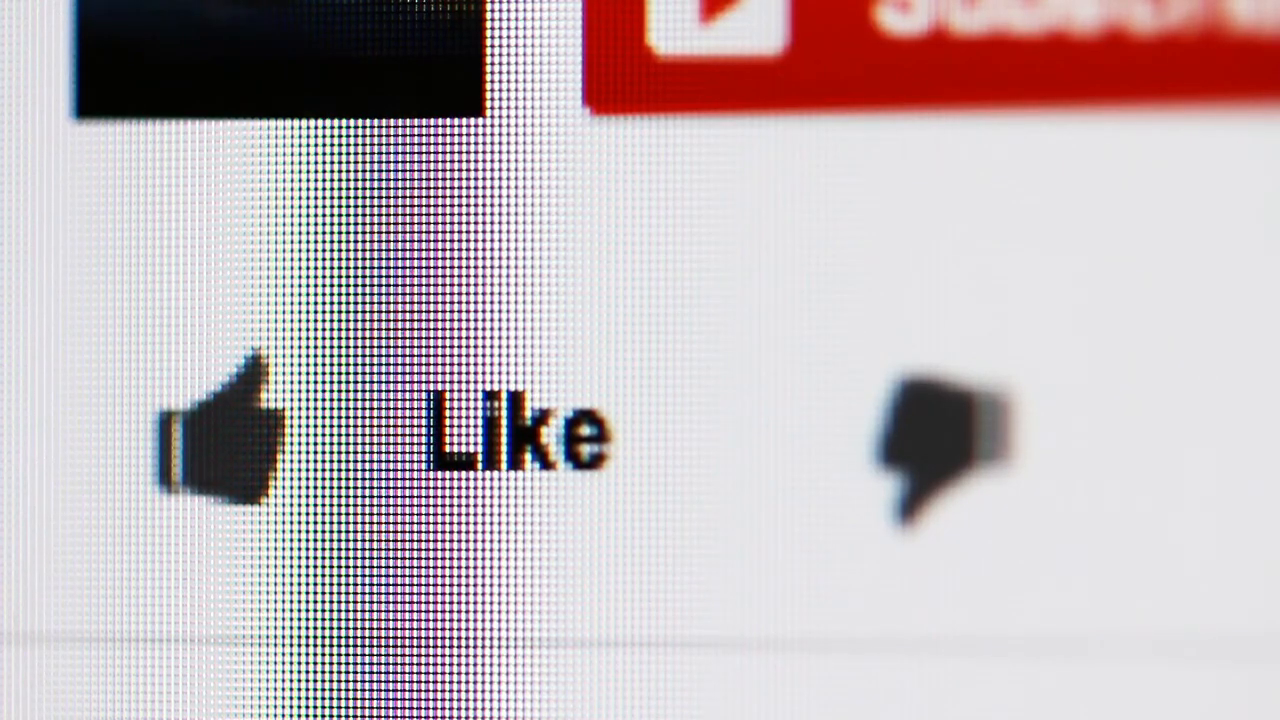
click(550, 415)
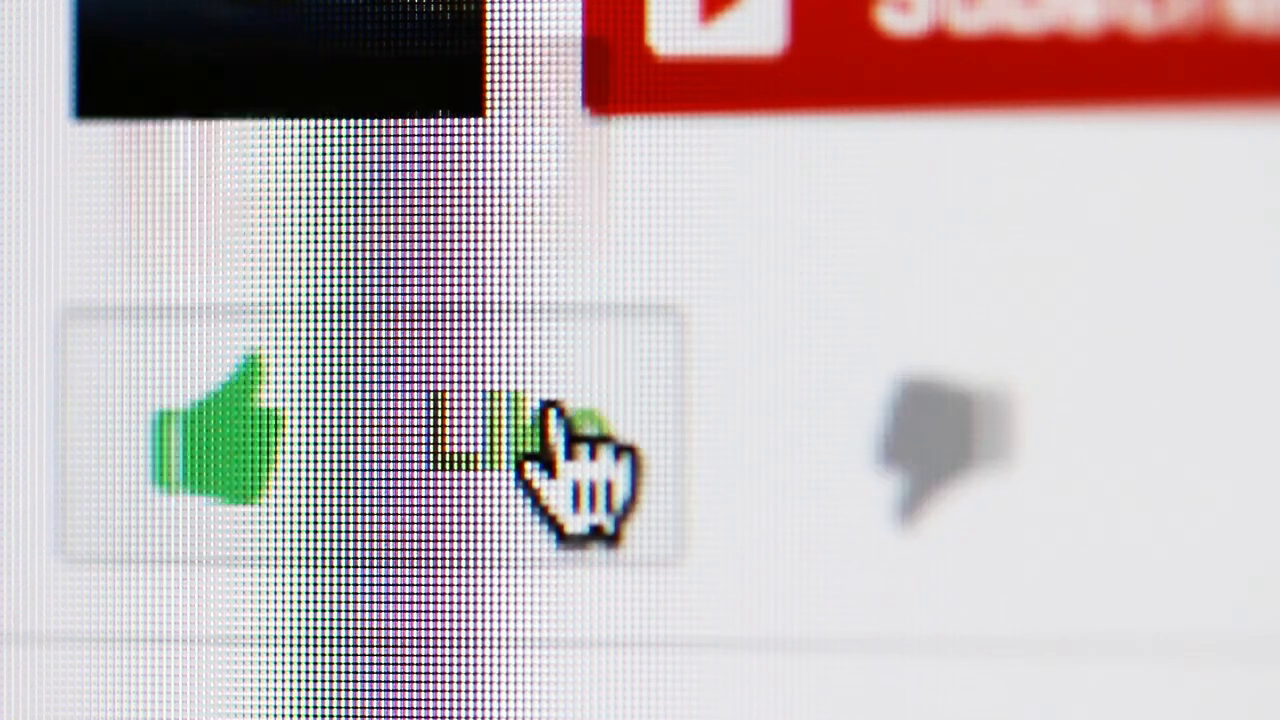